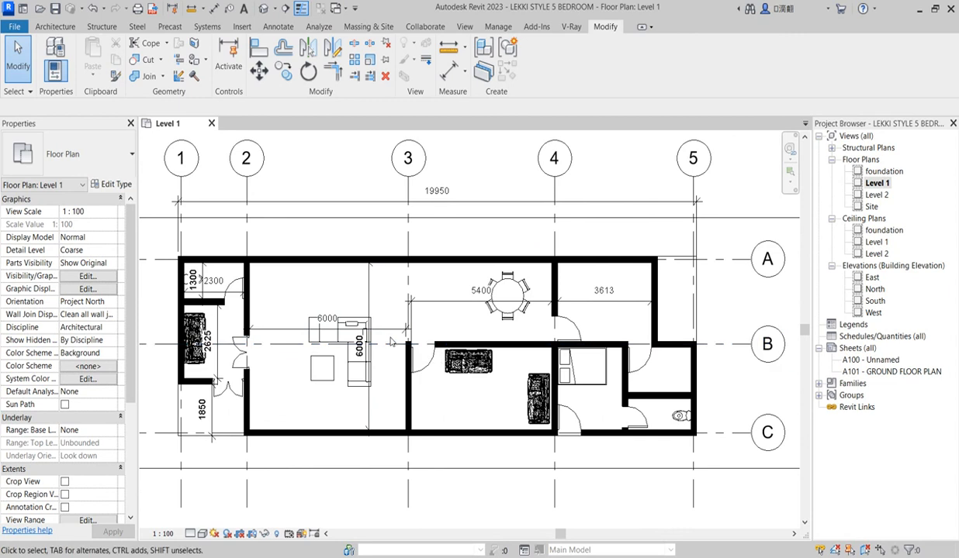
Examine the Level 1 floor plan's room layout, doors, furniture and dimensions.
{"action": "scroll", "coordinate": [441, 301], "scroll_direction": "up", "scroll_amount": 2}
{"action": "scroll", "coordinate": [349, 311], "scroll_direction": "down", "scroll_amount": 3}
{"action": "scroll", "coordinate": [326, 295], "scroll_direction": "up", "scroll_amount": 3}
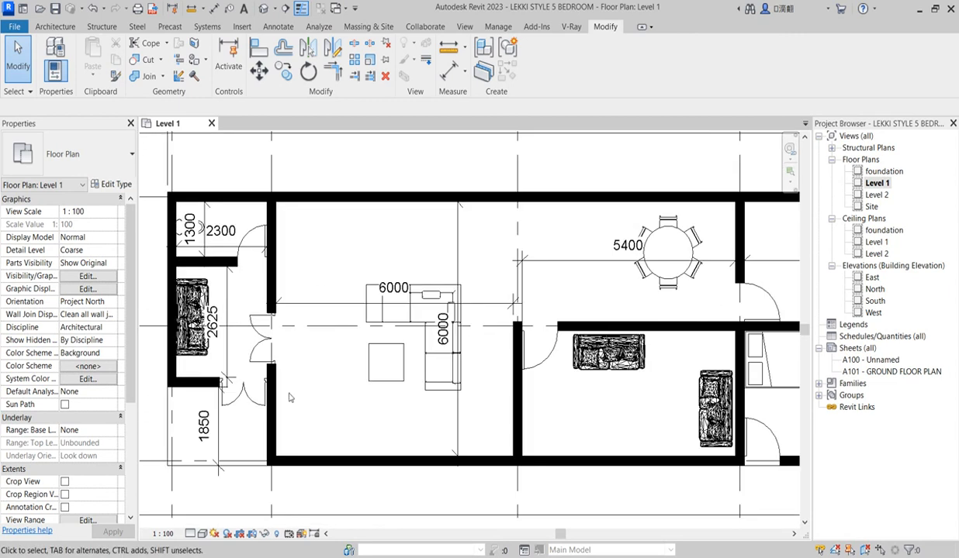
{"action": "scroll", "coordinate": [297, 369], "scroll_direction": "down", "scroll_amount": 2}
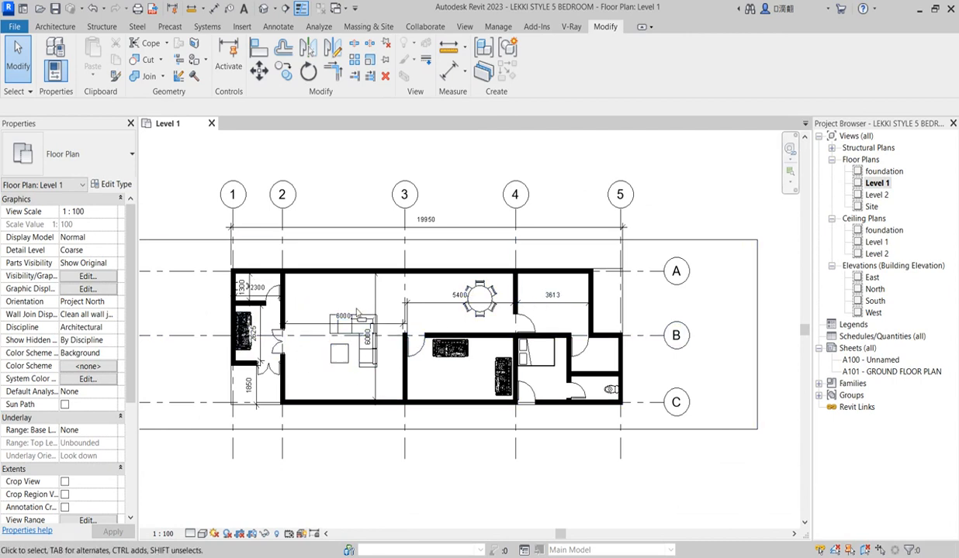
{"action": "scroll", "coordinate": [349, 363], "scroll_direction": "up", "scroll_amount": 2}
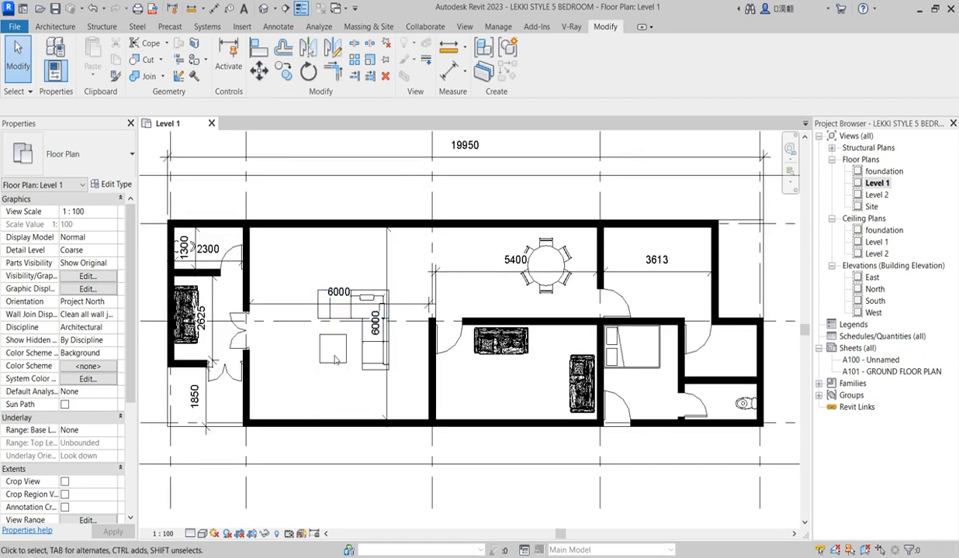
{"action": "scroll", "coordinate": [460, 346], "scroll_direction": "up", "scroll_amount": 1}
{"action": "scroll", "coordinate": [459, 382], "scroll_direction": "down", "scroll_amount": 1}
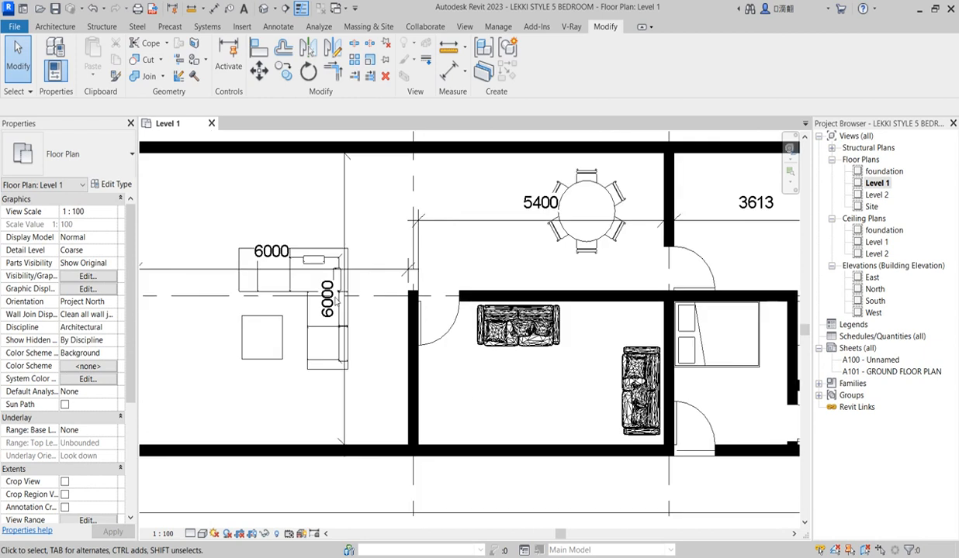
{"action": "scroll", "coordinate": [347, 309], "scroll_direction": "down", "scroll_amount": 3}
{"action": "scroll", "coordinate": [347, 309], "scroll_direction": "up", "scroll_amount": 4}
{"action": "scroll", "coordinate": [411, 267], "scroll_direction": "down", "scroll_amount": 3}
{"action": "scroll", "coordinate": [405, 274], "scroll_direction": "up", "scroll_amount": 3}
{"action": "scroll", "coordinate": [405, 274], "scroll_direction": "up", "scroll_amount": 2}
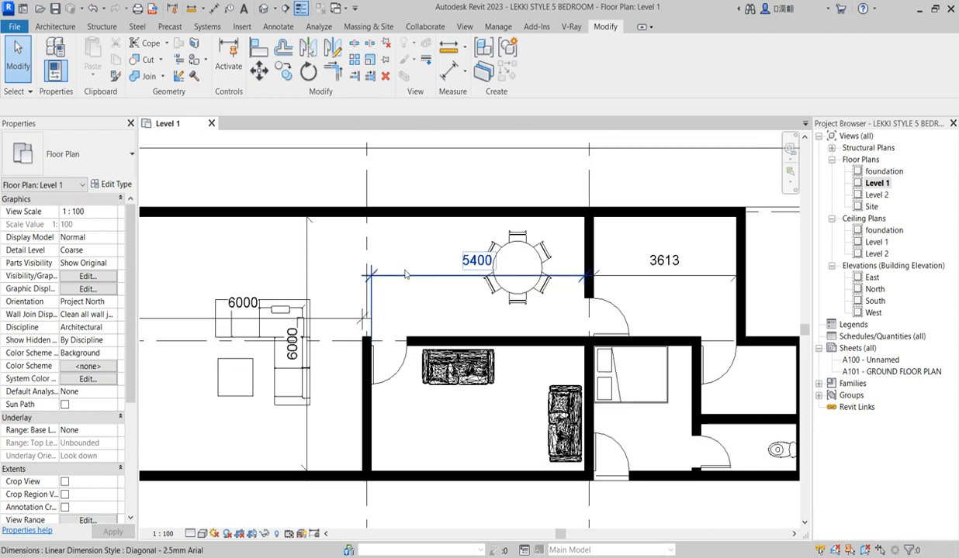
{"action": "scroll", "coordinate": [487, 306], "scroll_direction": "down", "scroll_amount": 2}
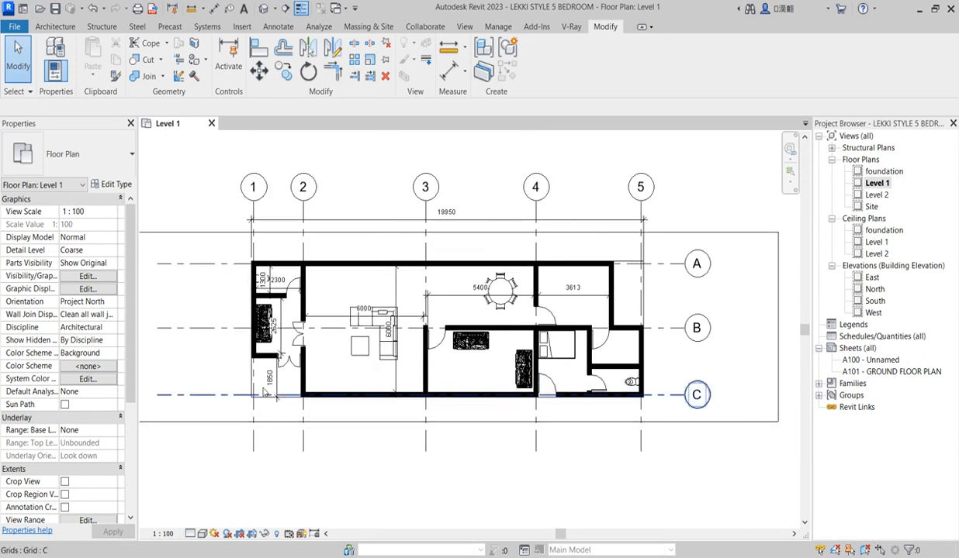
{"action": "scroll", "coordinate": [272, 384], "scroll_direction": "up", "scroll_amount": 2}
{"action": "scroll", "coordinate": [313, 355], "scroll_direction": "up", "scroll_amount": 1}
{"action": "scroll", "coordinate": [351, 316], "scroll_direction": "down", "scroll_amount": 4}
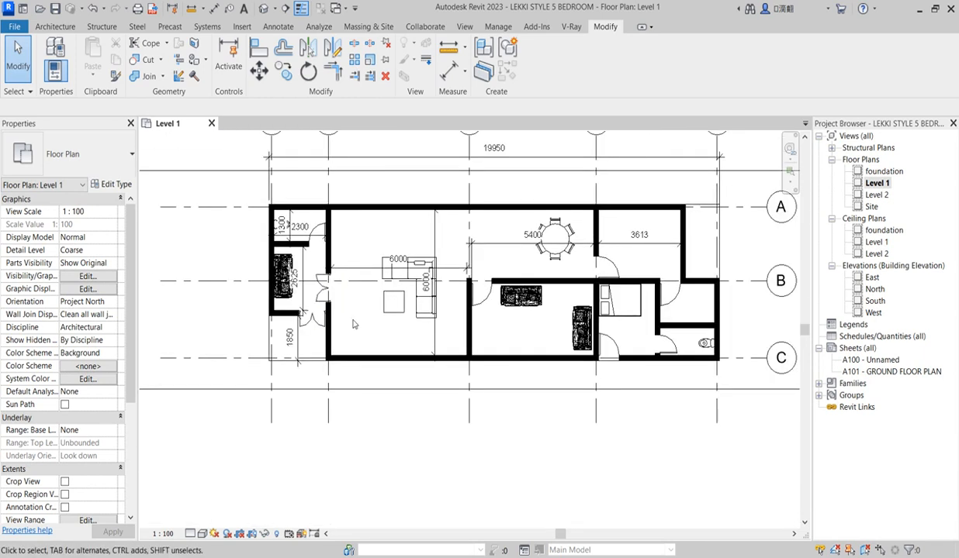
{"action": "scroll", "coordinate": [574, 246], "scroll_direction": "up", "scroll_amount": 2}
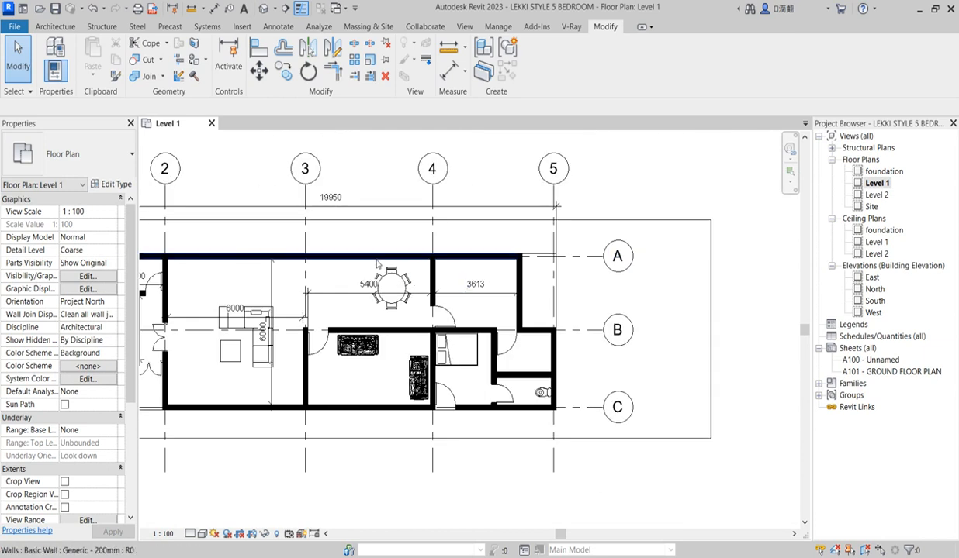
{"action": "scroll", "coordinate": [387, 273], "scroll_direction": "down", "scroll_amount": 2}
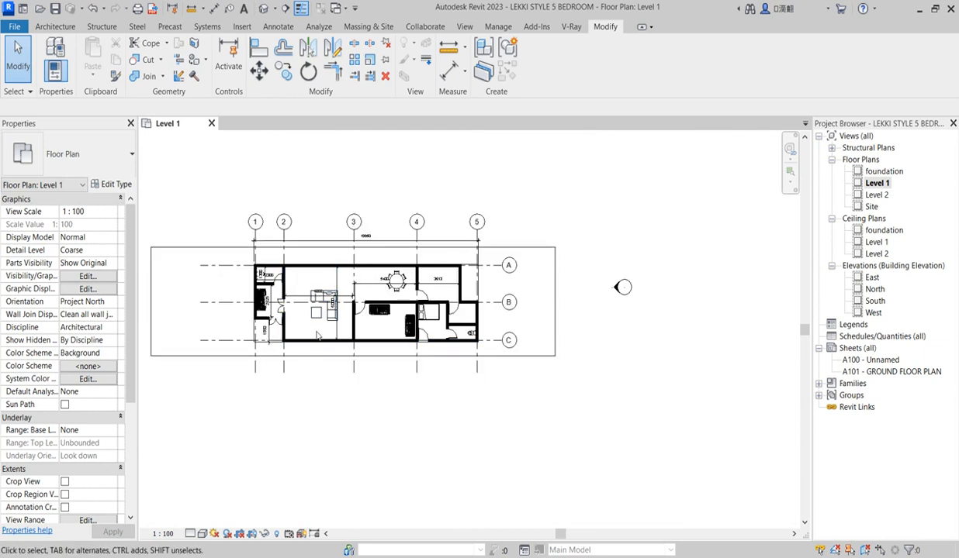
{"action": "scroll", "coordinate": [263, 310], "scroll_direction": "up", "scroll_amount": 5}
{"action": "scroll", "coordinate": [248, 307], "scroll_direction": "down", "scroll_amount": 1}
{"action": "scroll", "coordinate": [232, 300], "scroll_direction": "up", "scroll_amount": 1}
{"action": "scroll", "coordinate": [233, 301], "scroll_direction": "down", "scroll_amount": 2}
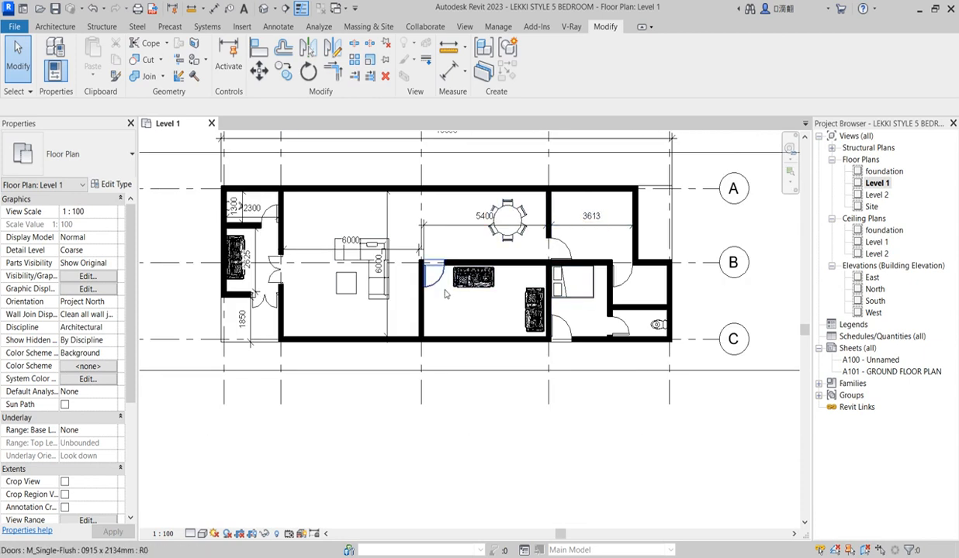
Create a similar M_Single-Flush 0915 x 2134mm door in the two-sofa room's exterior wall on grid C, beside grid 3.
{"action": "scroll", "coordinate": [462, 292], "scroll_direction": "up", "scroll_amount": 2}
{"action": "left_click", "coordinate": [429, 288]}
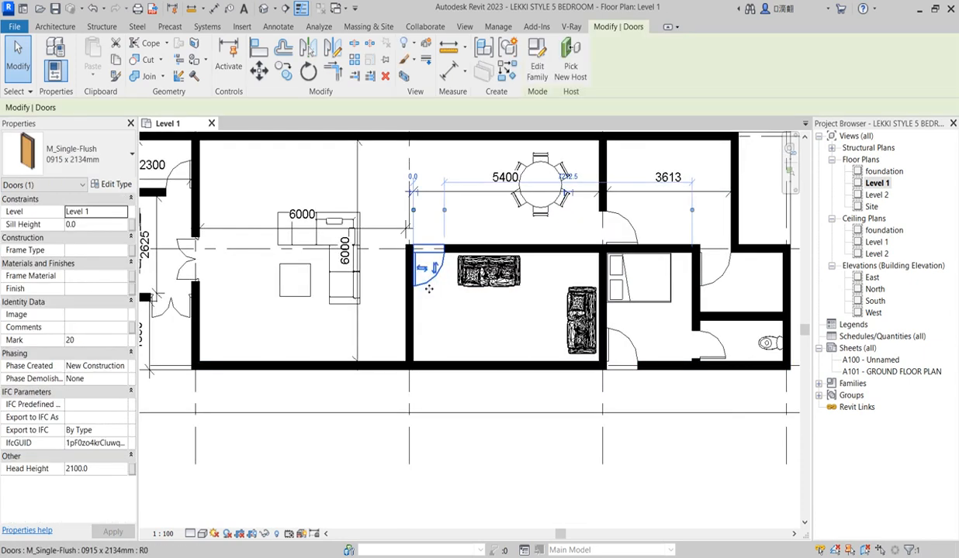
{"action": "left_click", "coordinate": [483, 69]}
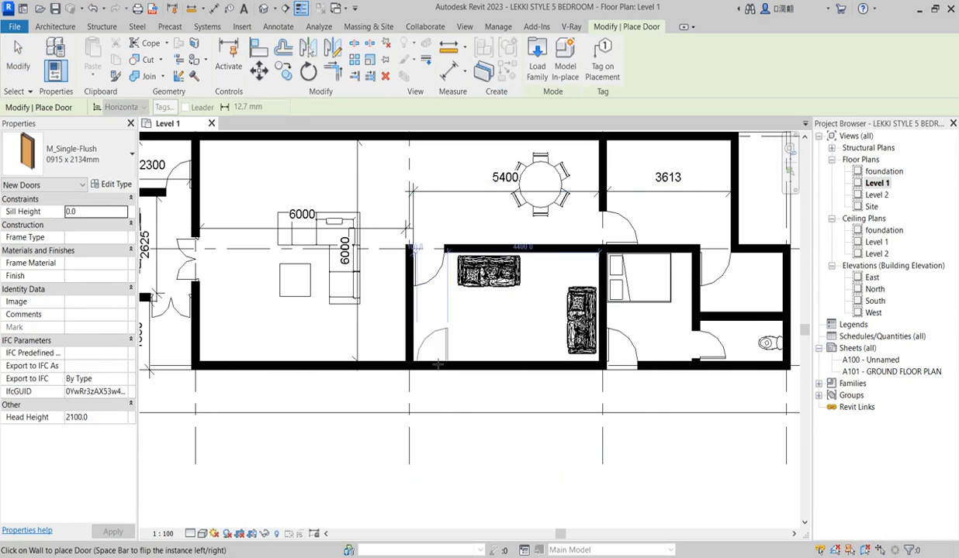
{"action": "left_click", "coordinate": [438, 363]}
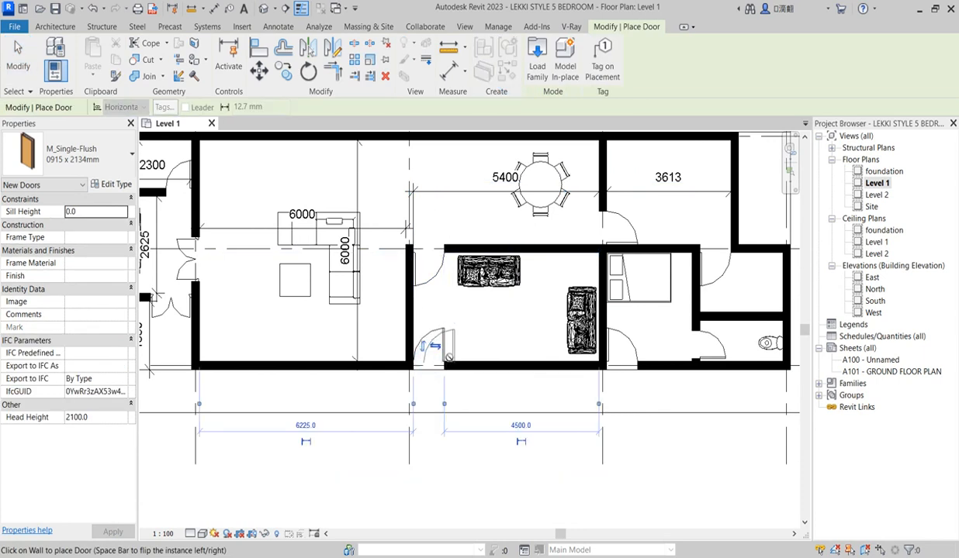
Place another single-flush door just above grid B in the end exterior wall of the room dimensioned 3613, and end door placement.
{"action": "scroll", "coordinate": [502, 349], "scroll_direction": "down", "scroll_amount": 3}
{"action": "scroll", "coordinate": [621, 287], "scroll_direction": "up", "scroll_amount": 5}
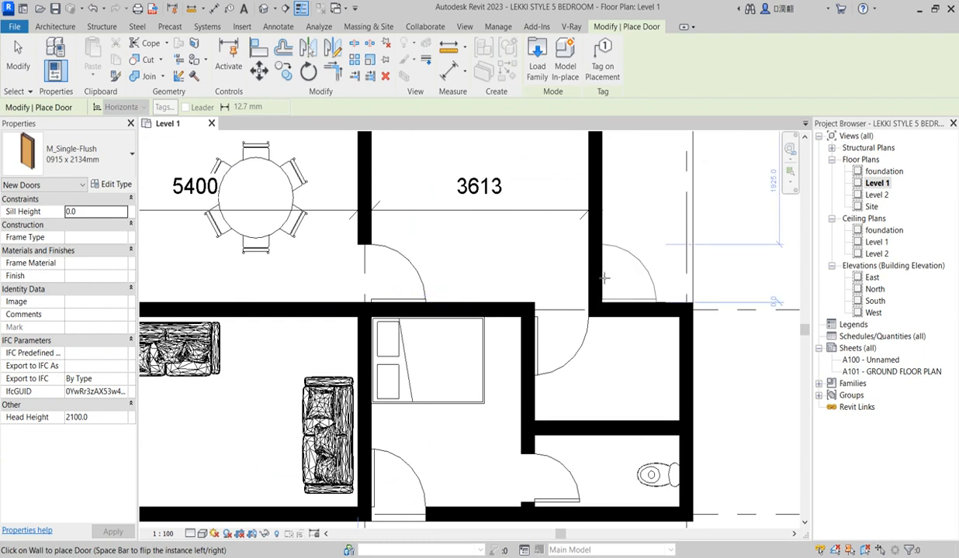
{"action": "scroll", "coordinate": [699, 270], "scroll_direction": "down", "scroll_amount": 5}
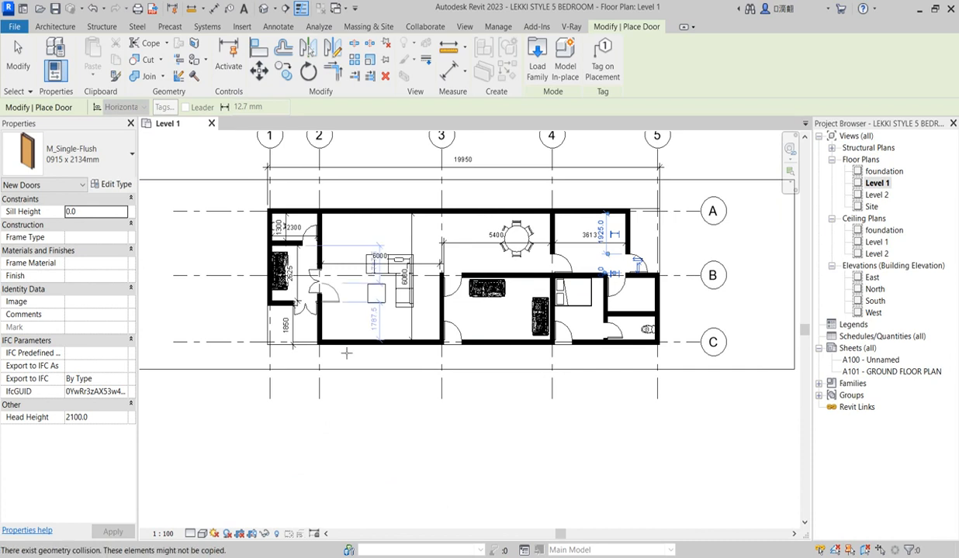
{"action": "scroll", "coordinate": [343, 347], "scroll_direction": "up", "scroll_amount": 2}
{"action": "right_click", "coordinate": [339, 309]}
{"action": "left_click", "coordinate": [371, 316]}
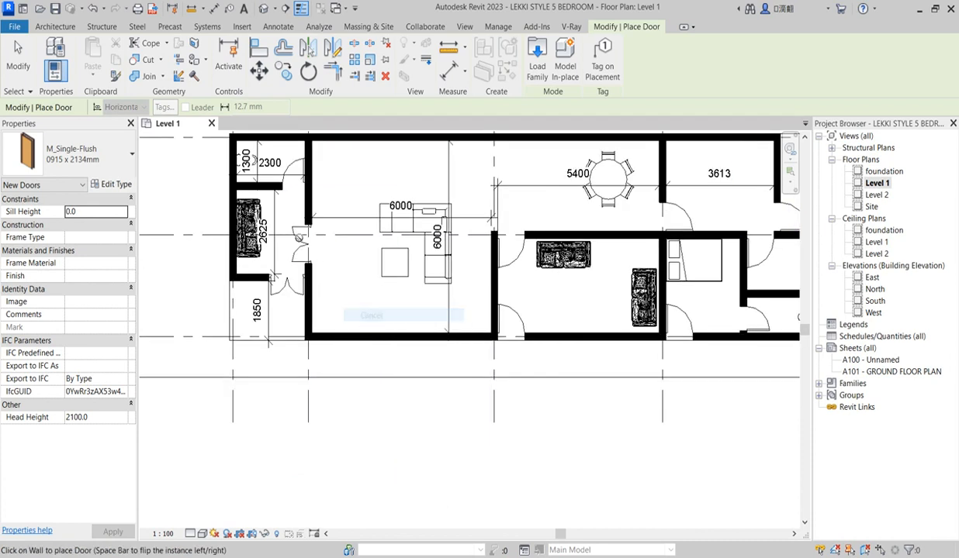
{"action": "scroll", "coordinate": [335, 251], "scroll_direction": "down", "scroll_amount": 1}
{"action": "right_click", "coordinate": [340, 245]}
{"action": "left_click", "coordinate": [356, 255]}
{"action": "scroll", "coordinate": [322, 267], "scroll_direction": "up", "scroll_amount": 4}
{"action": "scroll", "coordinate": [388, 227], "scroll_direction": "down", "scroll_amount": 3}
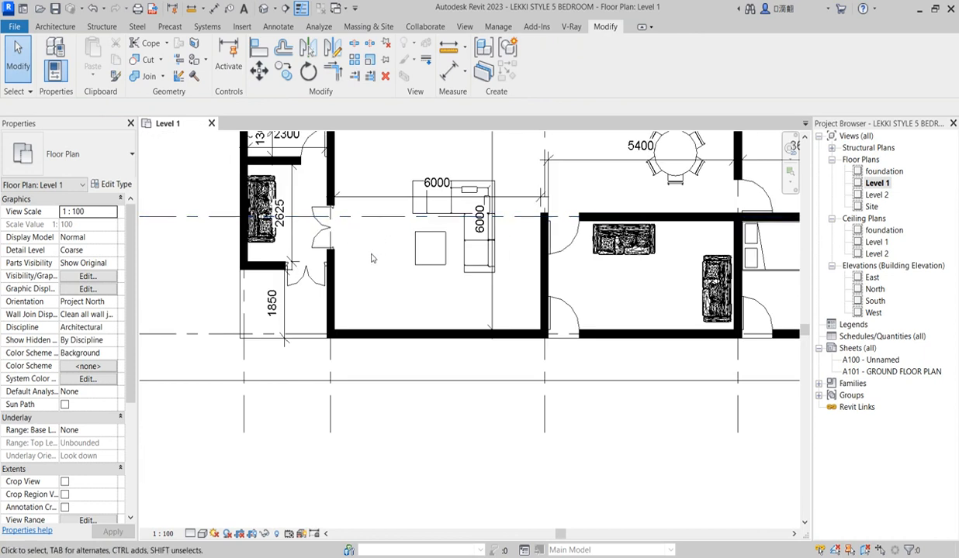
Align the lower side of the living room's double door with the upper face of the wall on grid B.
{"action": "scroll", "coordinate": [378, 241], "scroll_direction": "down", "scroll_amount": 3}
{"action": "scroll", "coordinate": [341, 242], "scroll_direction": "up", "scroll_amount": 3}
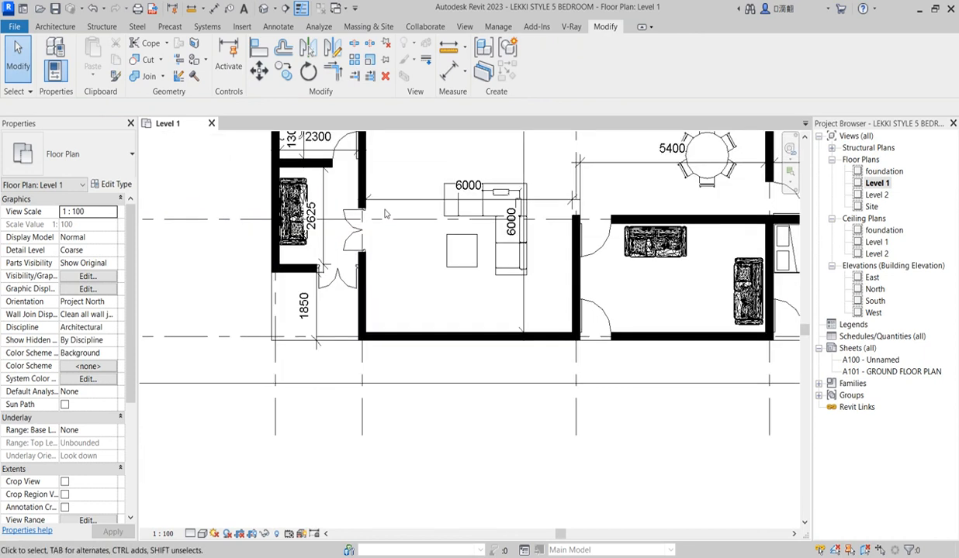
{"action": "scroll", "coordinate": [339, 242], "scroll_direction": "up", "scroll_amount": 4}
{"action": "scroll", "coordinate": [325, 285], "scroll_direction": "down", "scroll_amount": 3}
{"action": "scroll", "coordinate": [331, 301], "scroll_direction": "up", "scroll_amount": 4}
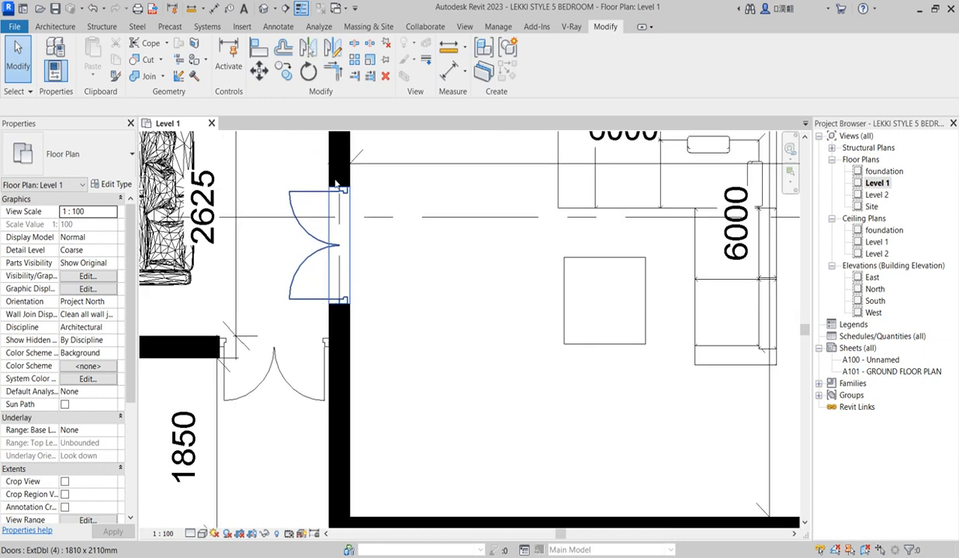
{"action": "scroll", "coordinate": [326, 231], "scroll_direction": "down", "scroll_amount": 4}
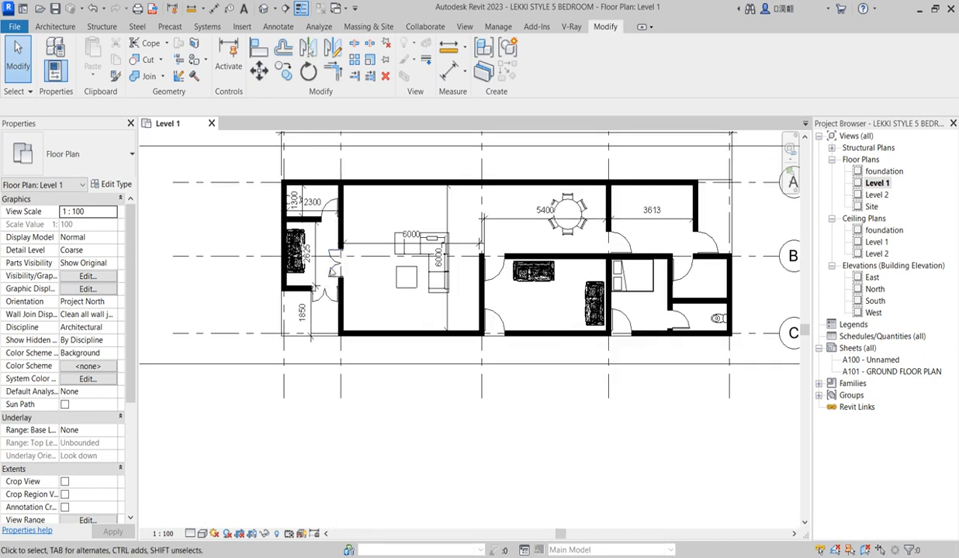
{"action": "scroll", "coordinate": [743, 283], "scroll_direction": "up", "scroll_amount": 3}
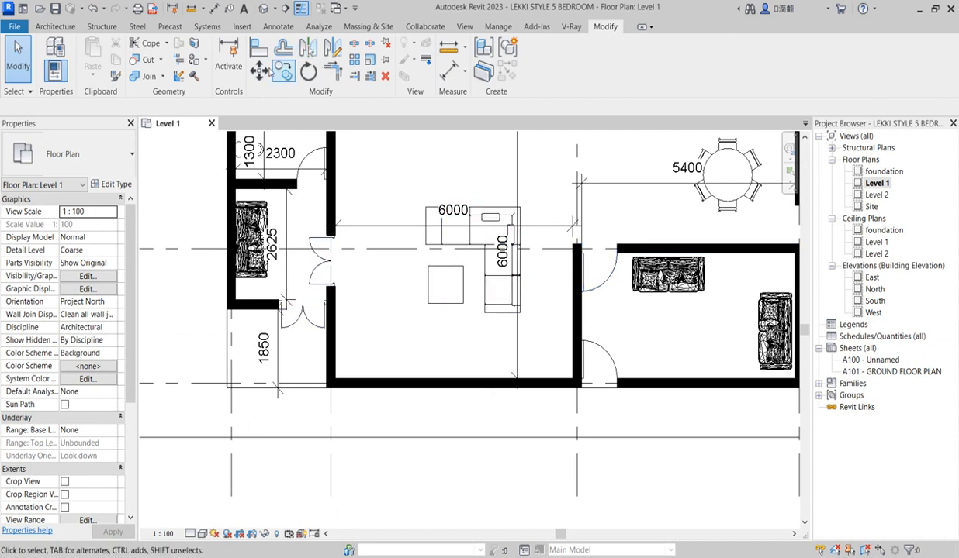
{"action": "left_click", "coordinate": [259, 48]}
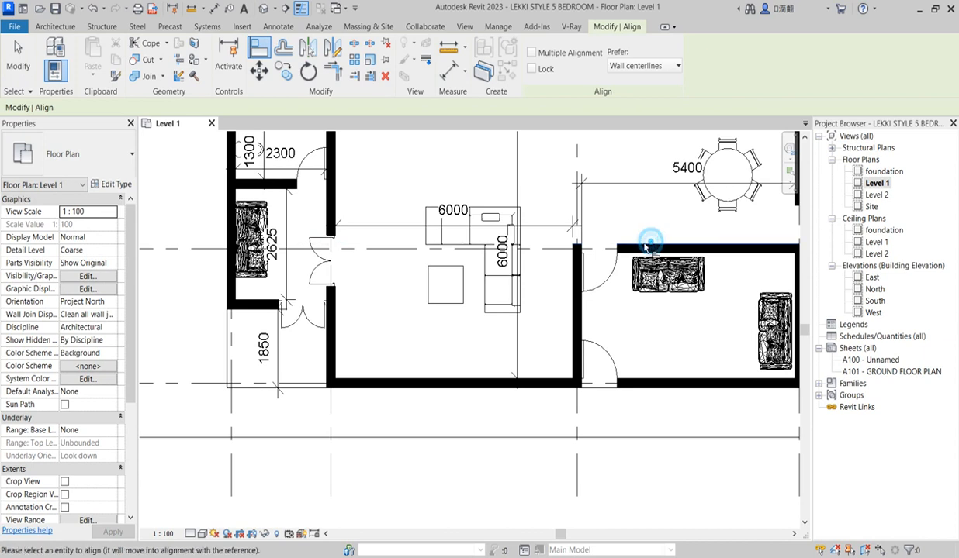
{"action": "scroll", "coordinate": [325, 296], "scroll_direction": "up", "scroll_amount": 1}
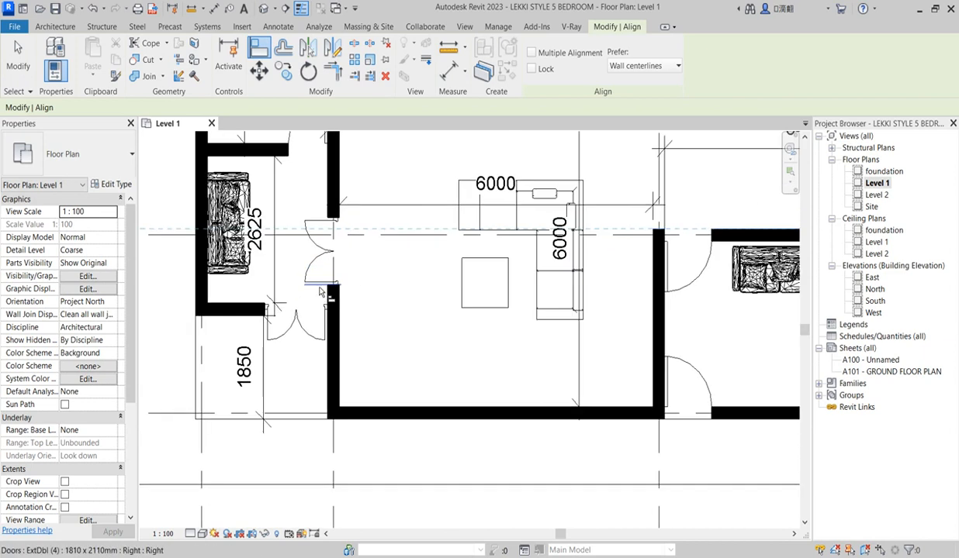
{"action": "scroll", "coordinate": [386, 286], "scroll_direction": "down", "scroll_amount": 3}
{"action": "right_click", "coordinate": [388, 288]}
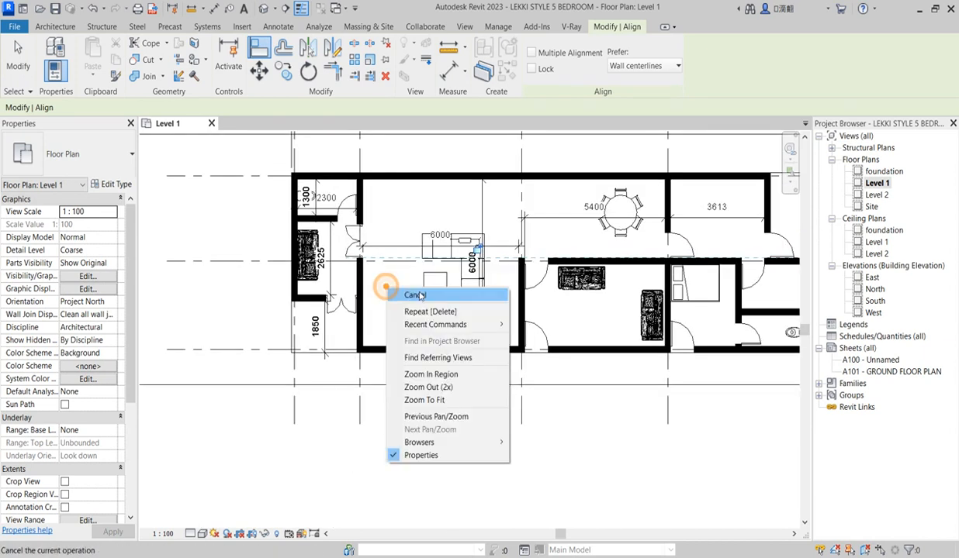
{"action": "right_click", "coordinate": [412, 208]}
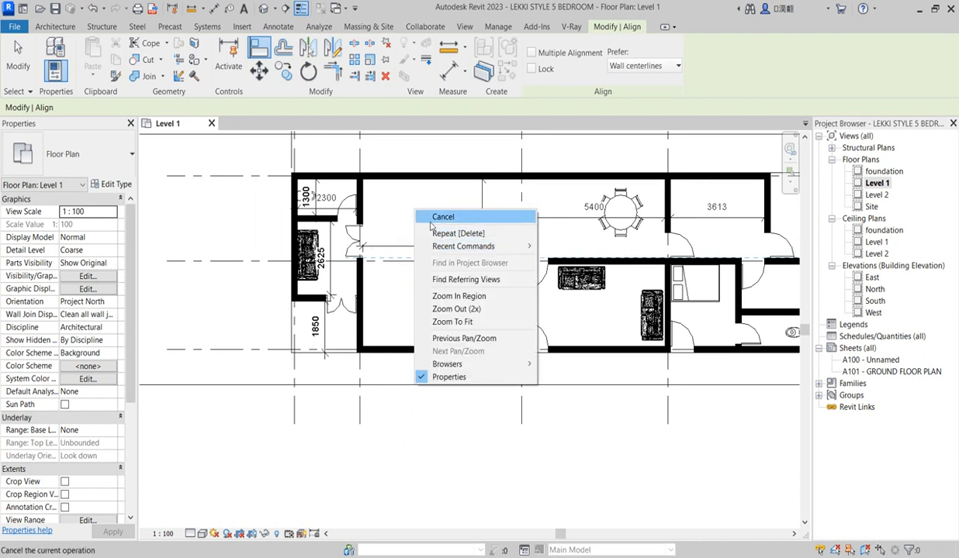
{"action": "left_click", "coordinate": [439, 218]}
{"action": "scroll", "coordinate": [382, 266], "scroll_direction": "up", "scroll_amount": 6}
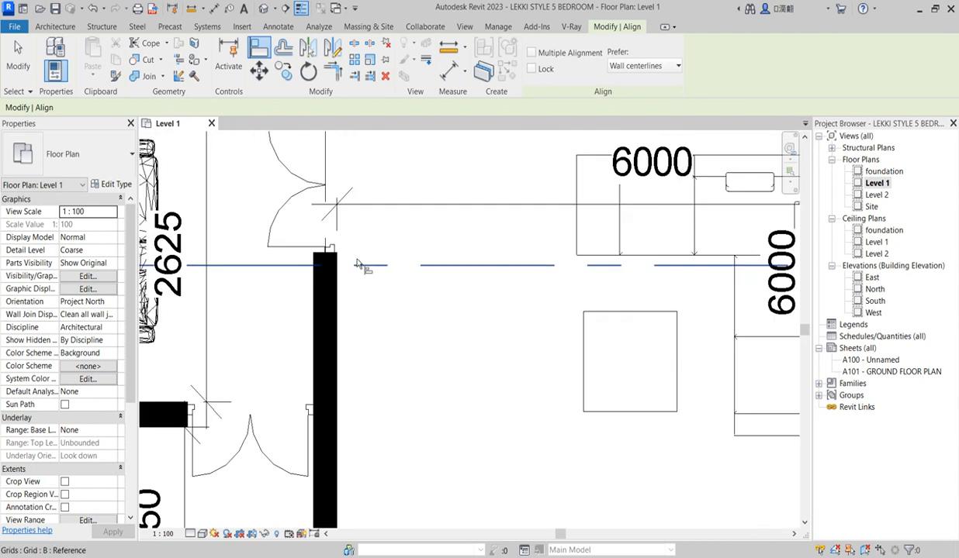
{"action": "scroll", "coordinate": [319, 283], "scroll_direction": "down", "scroll_amount": 2}
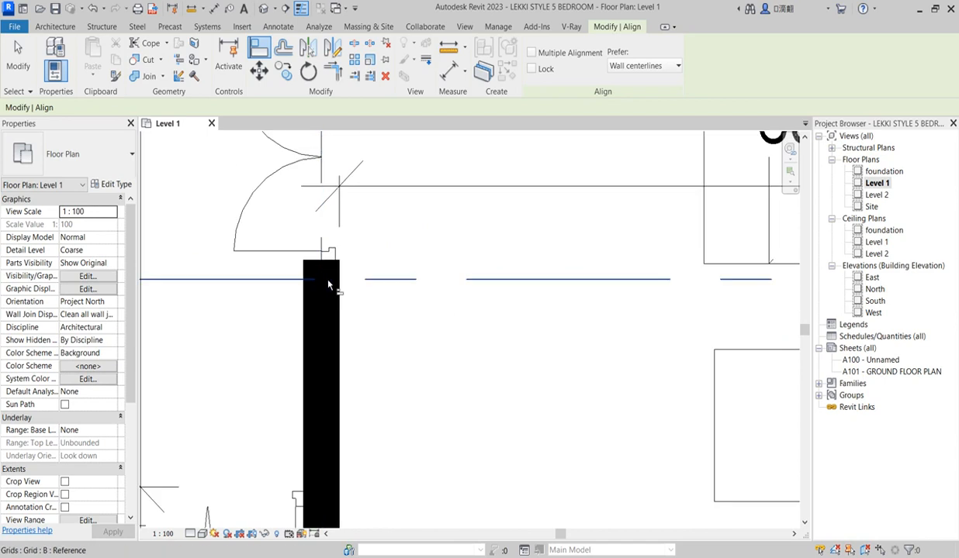
{"action": "right_click", "coordinate": [419, 198]}
{"action": "left_click", "coordinate": [436, 205]}
Move the living room's horizontal 6000 dimension up, closer to the wall on grid A.
{"action": "left_click", "coordinate": [448, 194]}
{"action": "scroll", "coordinate": [448, 194], "scroll_direction": "down", "scroll_amount": 4}
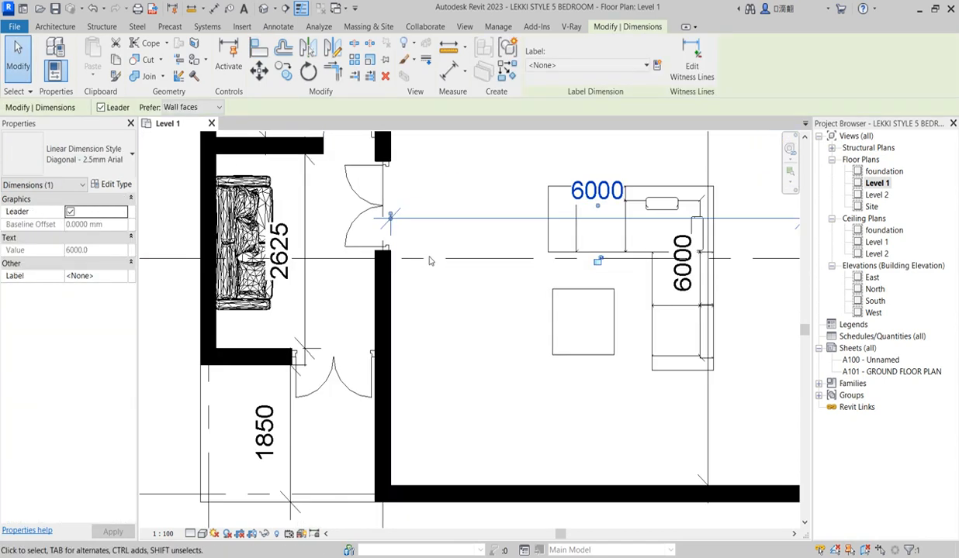
{"action": "left_click_drag", "start_coordinate": [447, 238], "coordinate": [457, 182]}
Move the living room's sectional sofa up towards the wall on grid A.
{"action": "left_click", "coordinate": [441, 303]}
{"action": "left_click_drag", "start_coordinate": [515, 226], "coordinate": [514, 176]}
{"action": "scroll", "coordinate": [499, 273], "scroll_direction": "down", "scroll_amount": 3}
{"action": "scroll", "coordinate": [515, 252], "scroll_direction": "up", "scroll_amount": 3}
{"action": "scroll", "coordinate": [497, 266], "scroll_direction": "up", "scroll_amount": 2}
{"action": "scroll", "coordinate": [494, 265], "scroll_direction": "down", "scroll_amount": 3}
{"action": "scroll", "coordinate": [494, 265], "scroll_direction": "up", "scroll_amount": 1}
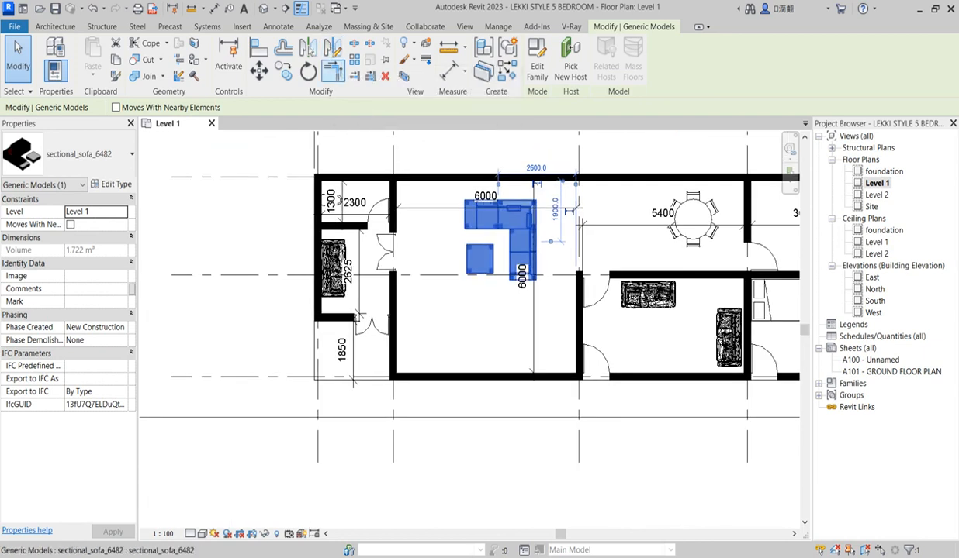
Mirror a copy of the sectional sofa about a vertical axis drawn through the centre of its coffee table.
{"action": "left_click", "coordinate": [331, 49]}
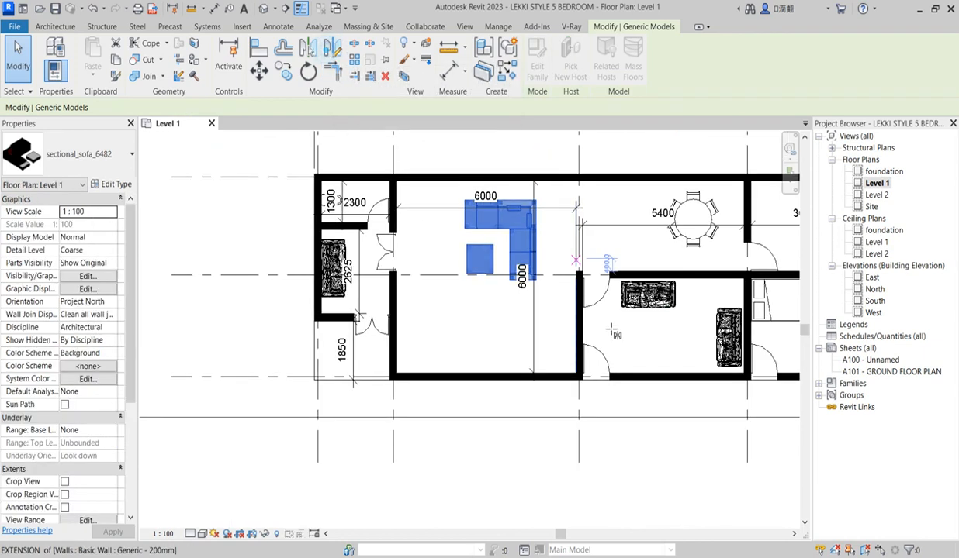
{"action": "scroll", "coordinate": [489, 264], "scroll_direction": "up", "scroll_amount": 1}
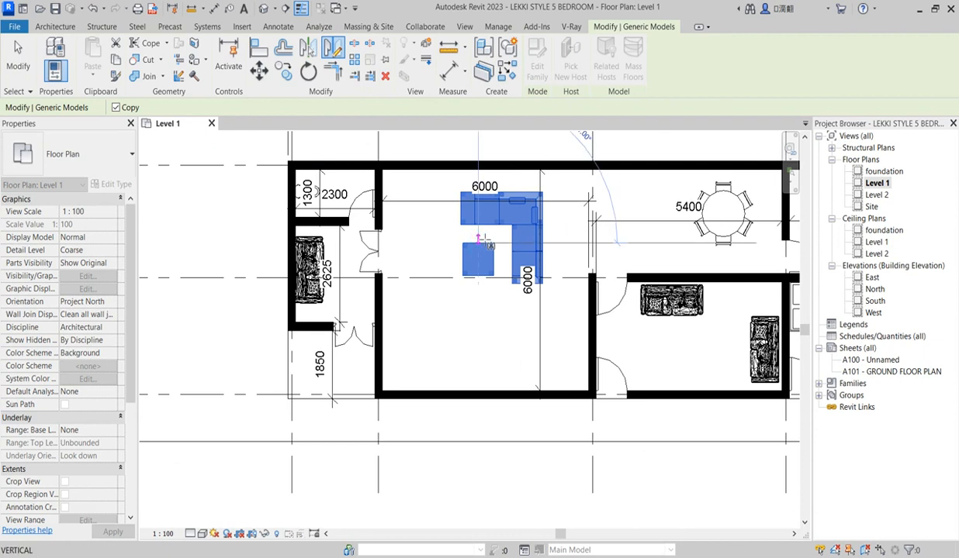
{"action": "left_click", "coordinate": [478, 231]}
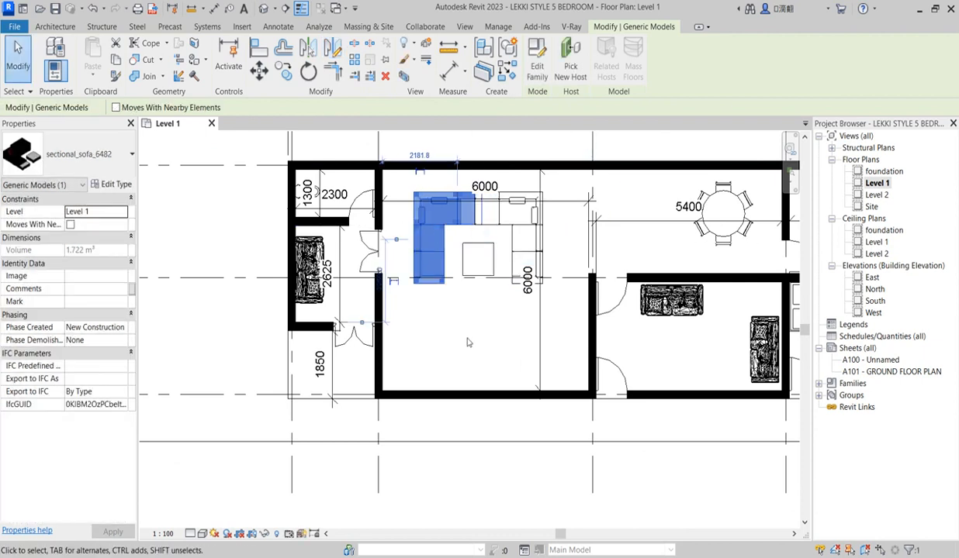
{"action": "left_click", "coordinate": [465, 331]}
{"action": "scroll", "coordinate": [463, 330], "scroll_direction": "down", "scroll_amount": 4}
{"action": "scroll", "coordinate": [487, 354], "scroll_direction": "up", "scroll_amount": 4}
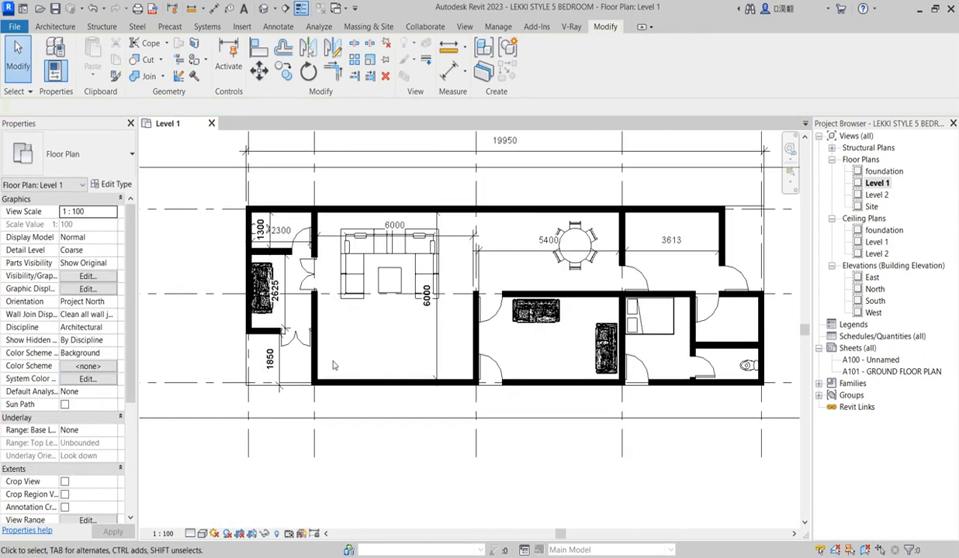
Start placing a component and choose the M_Kitchenette - Medium family in its 1372mm 2 type.
{"action": "scroll", "coordinate": [439, 376], "scroll_direction": "down", "scroll_amount": 1}
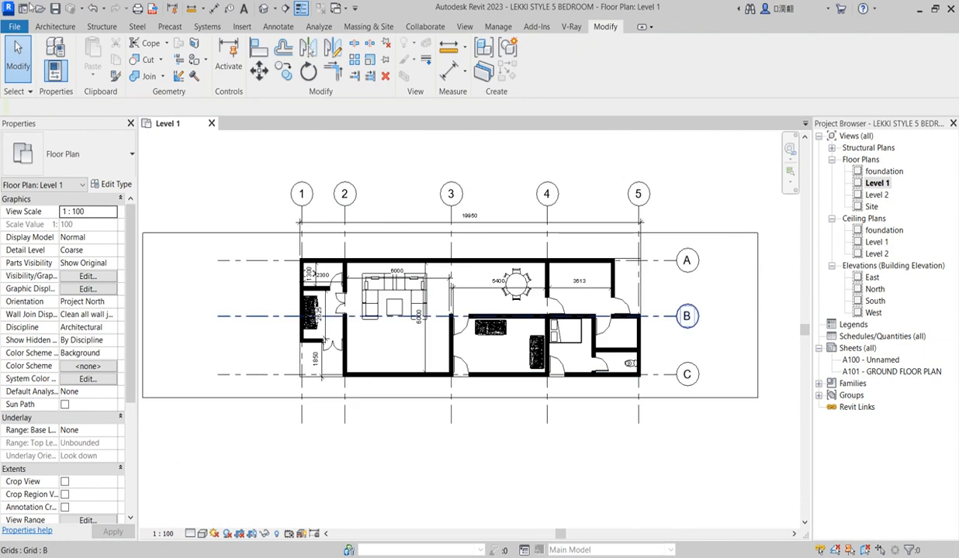
{"action": "left_click", "coordinate": [56, 26]}
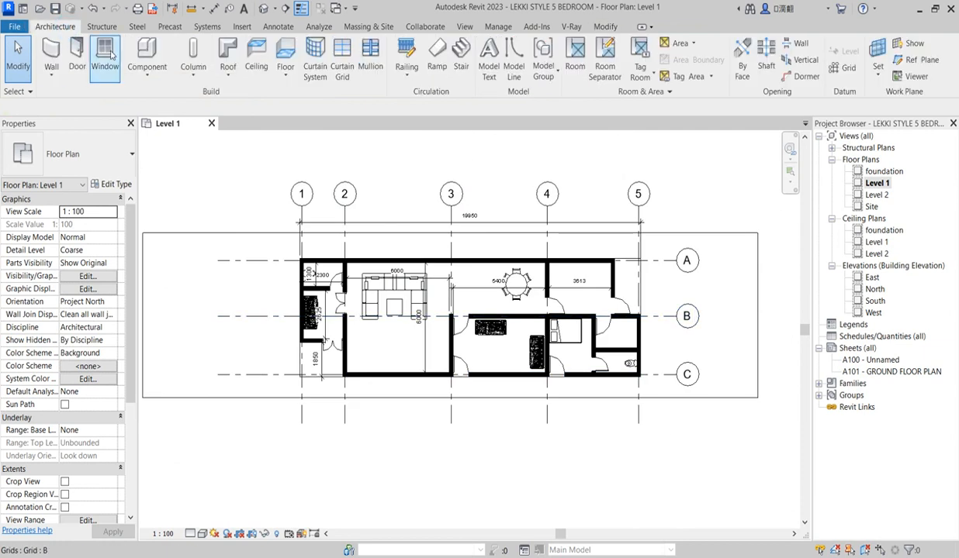
{"action": "left_click", "coordinate": [149, 51]}
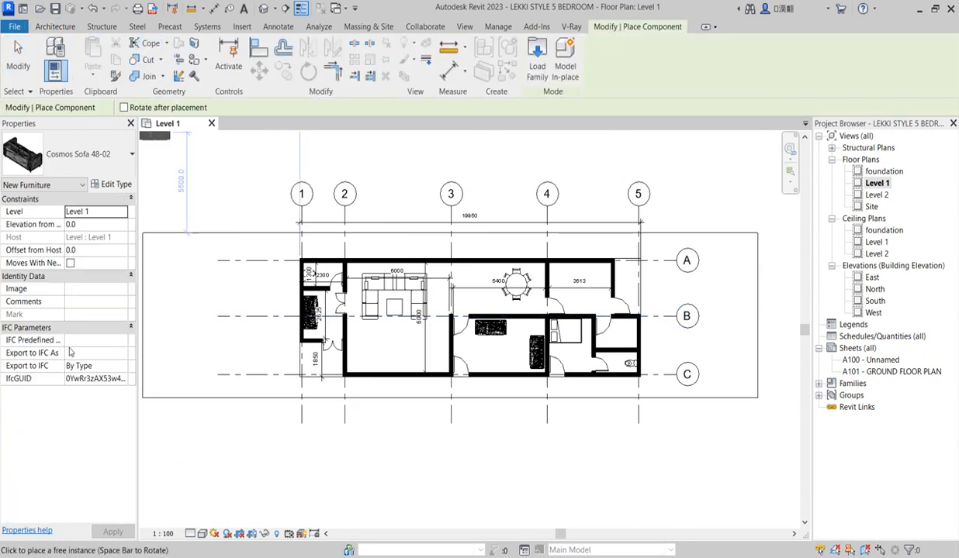
{"action": "left_click", "coordinate": [93, 155]}
{"action": "scroll", "coordinate": [91, 349], "scroll_direction": "up", "scroll_amount": 10}
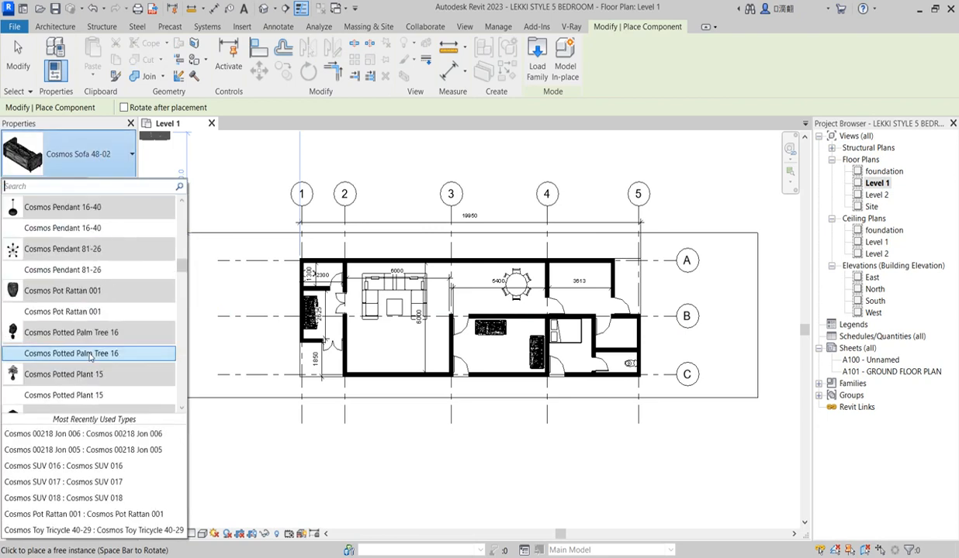
{"action": "scroll", "coordinate": [91, 361], "scroll_direction": "up", "scroll_amount": 15}
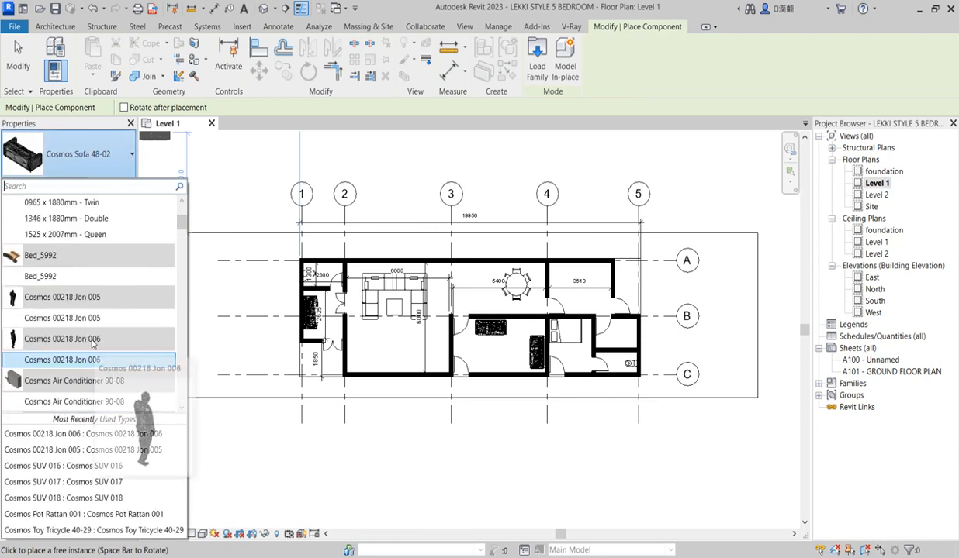
{"action": "scroll", "coordinate": [62, 295], "scroll_direction": "down", "scroll_amount": 15}
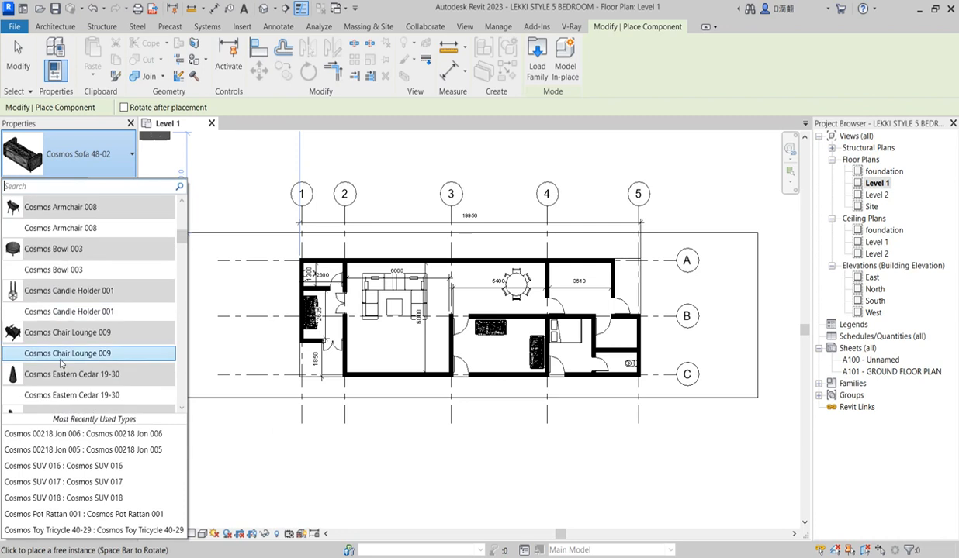
{"action": "left_click_drag", "start_coordinate": [180, 254], "coordinate": [180, 391]}
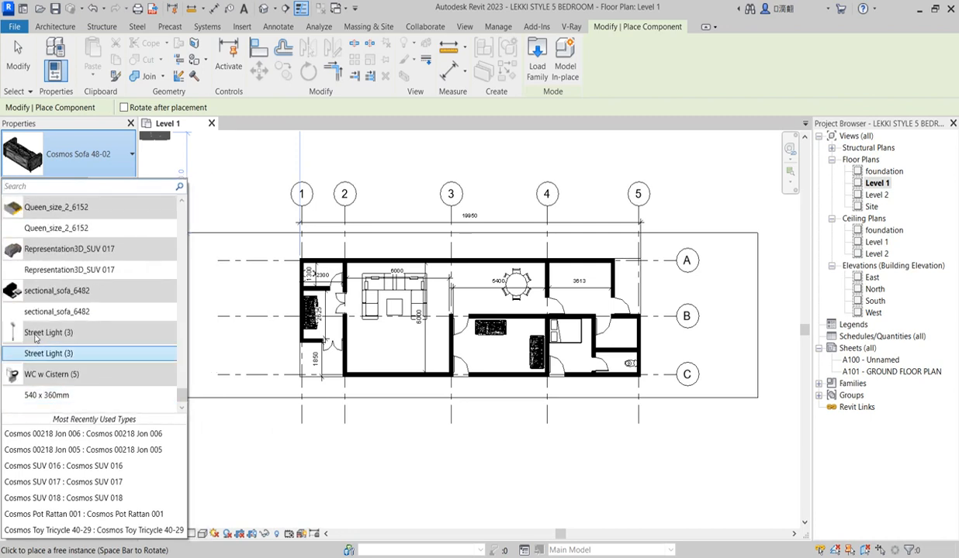
{"action": "scroll", "coordinate": [36, 264], "scroll_direction": "up", "scroll_amount": 3}
{"action": "scroll", "coordinate": [36, 262], "scroll_direction": "up", "scroll_amount": 12}
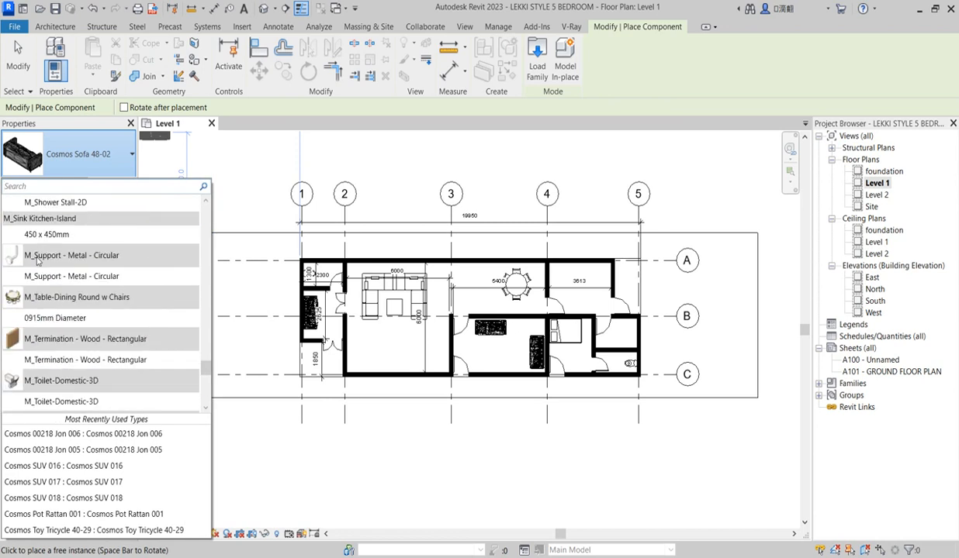
{"action": "scroll", "coordinate": [36, 263], "scroll_direction": "up", "scroll_amount": 7}
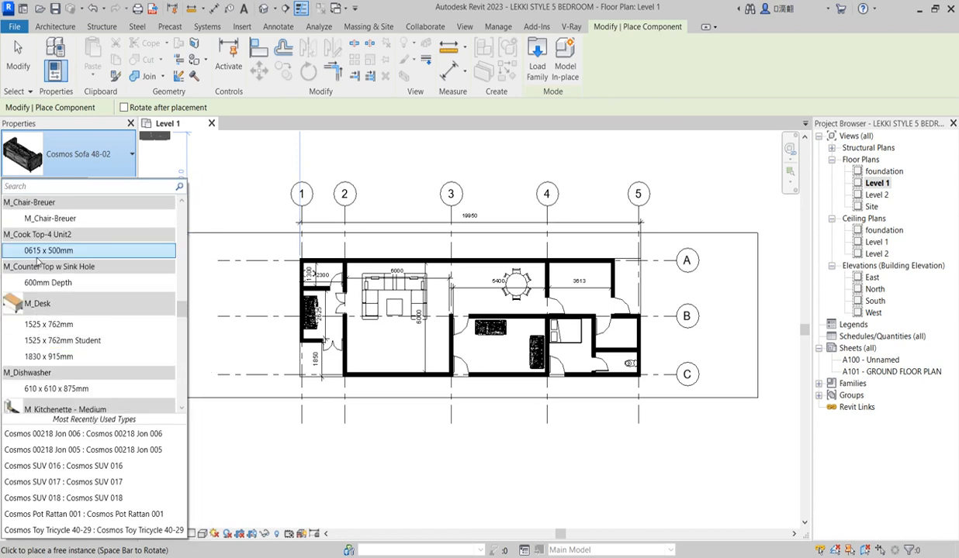
{"action": "scroll", "coordinate": [37, 261], "scroll_direction": "down", "scroll_amount": 2}
{"action": "scroll", "coordinate": [43, 361], "scroll_direction": "down", "scroll_amount": 1}
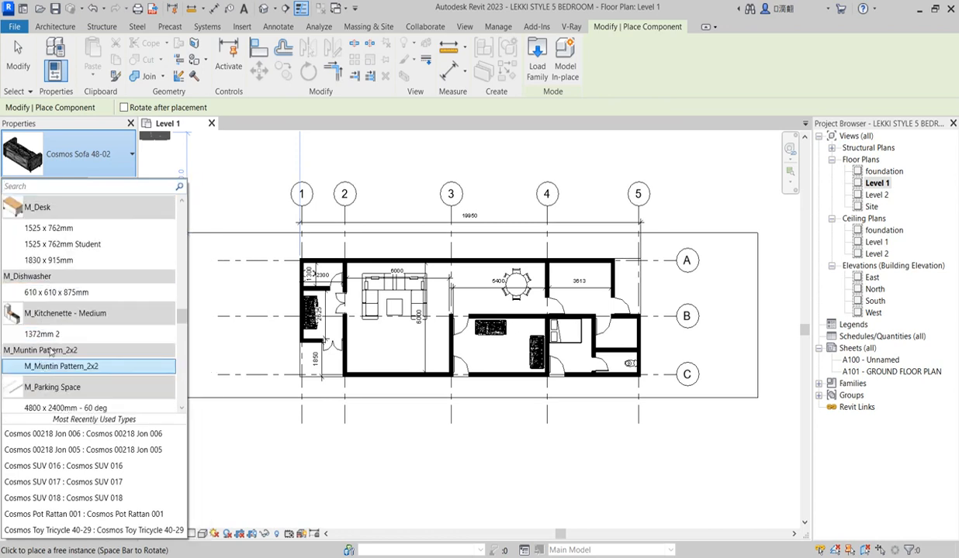
{"action": "left_click", "coordinate": [43, 326]}
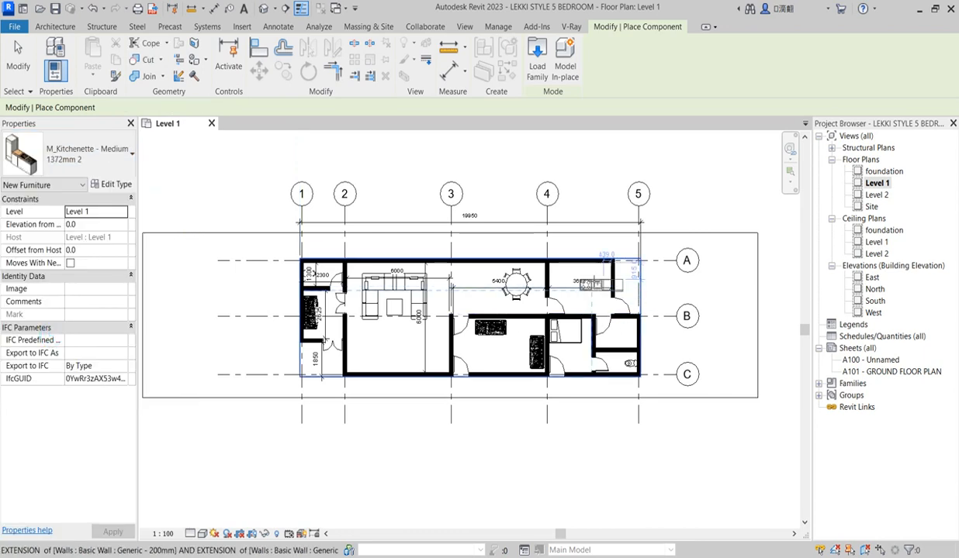
Place the kitchenette against the grid A wall in the room right of grid 4, about 1600 mm from its right wall.
{"action": "scroll", "coordinate": [585, 277], "scroll_direction": "up", "scroll_amount": 5}
{"action": "scroll", "coordinate": [572, 259], "scroll_direction": "up", "scroll_amount": 2}
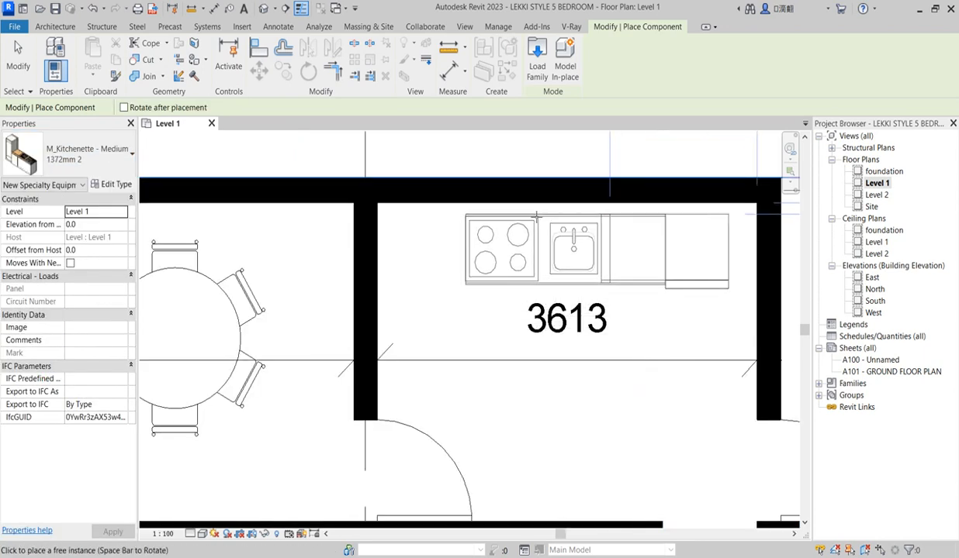
{"action": "left_click", "coordinate": [524, 207]}
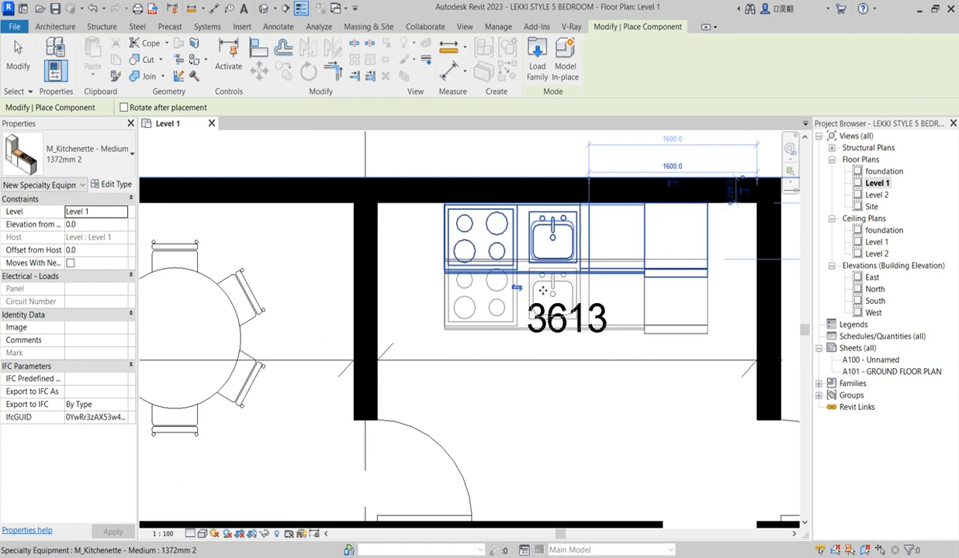
{"action": "scroll", "coordinate": [543, 233], "scroll_direction": "down", "scroll_amount": 5}
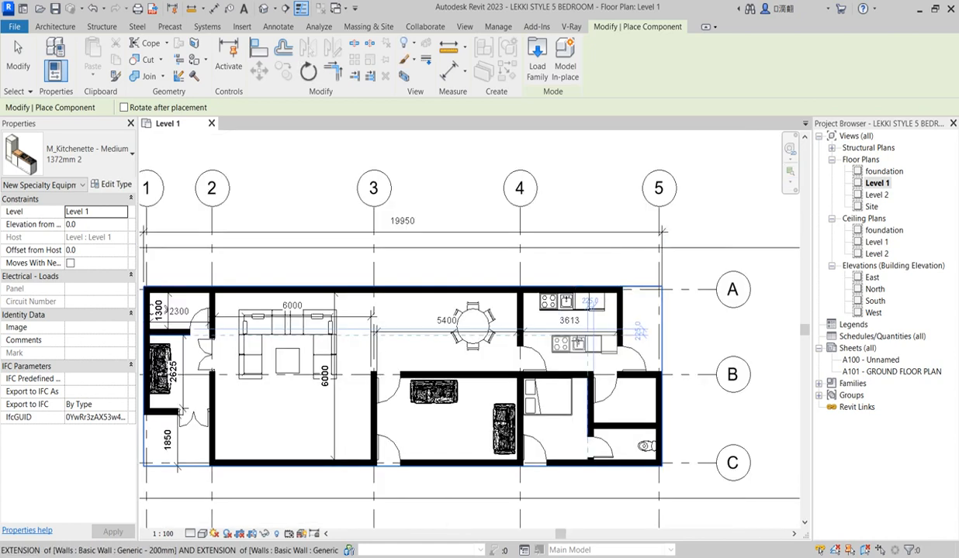
{"action": "key", "text": "Escape"}
{"action": "key", "text": "Escape"}
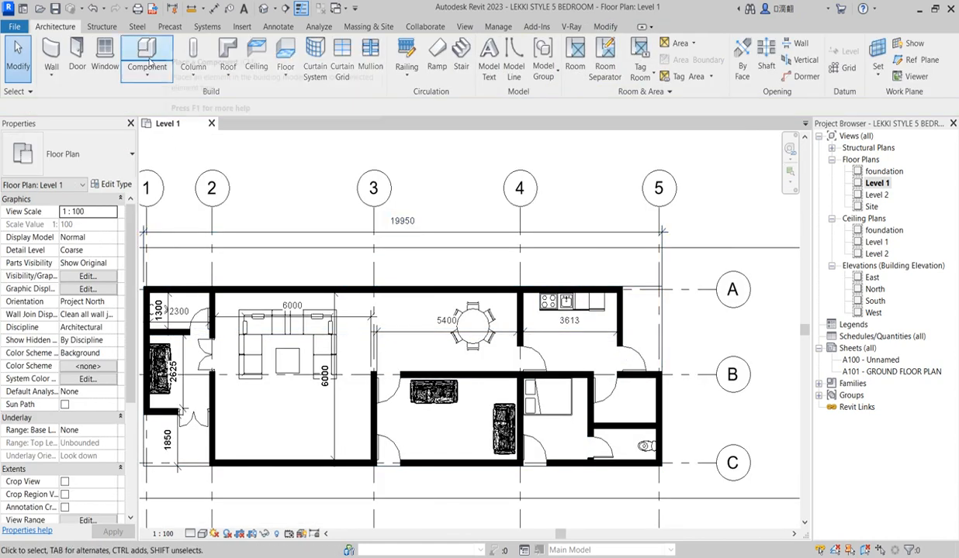
Start placing another component and choose the Entertainment_Center_7110 type.
{"action": "left_click", "coordinate": [163, 47]}
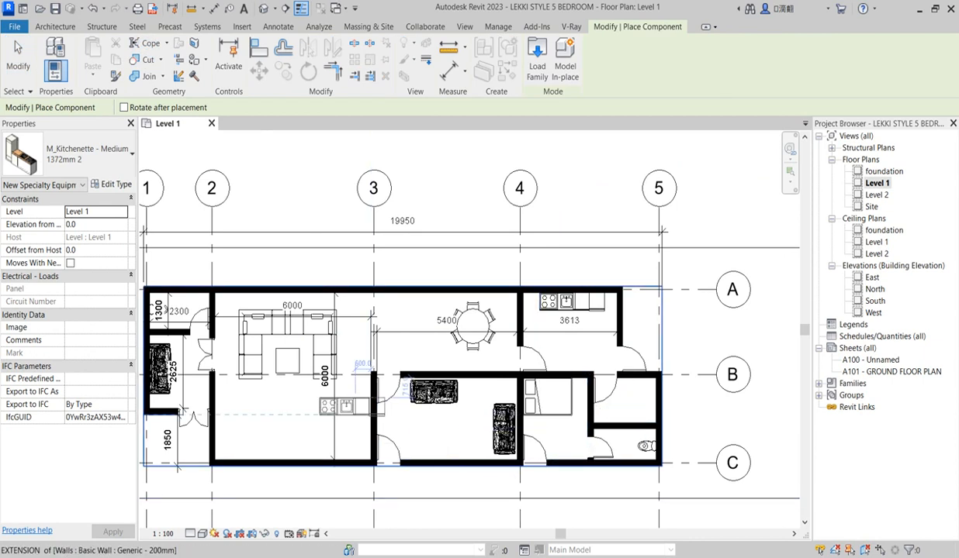
{"action": "left_click", "coordinate": [111, 155]}
{"action": "scroll", "coordinate": [123, 288], "scroll_direction": "down", "scroll_amount": 10}
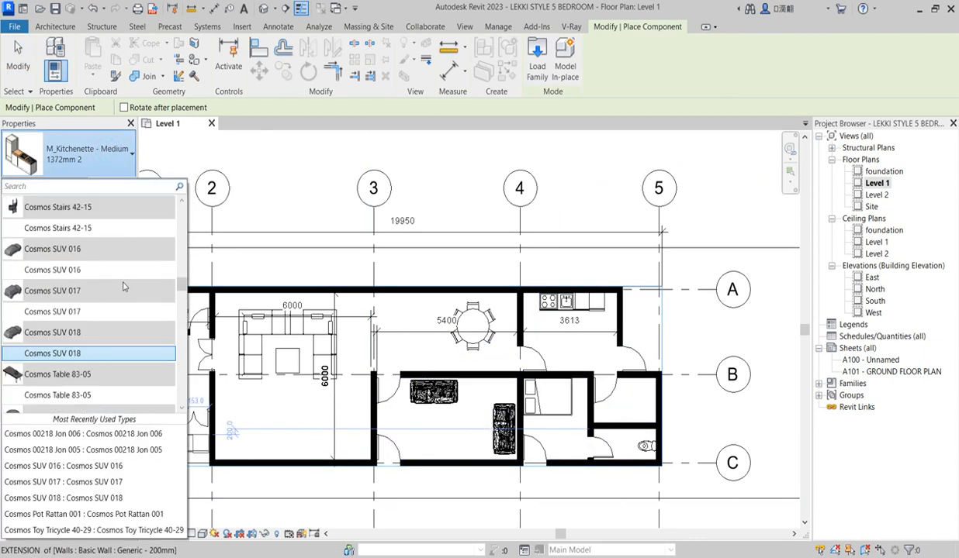
{"action": "scroll", "coordinate": [122, 288], "scroll_direction": "up", "scroll_amount": 15}
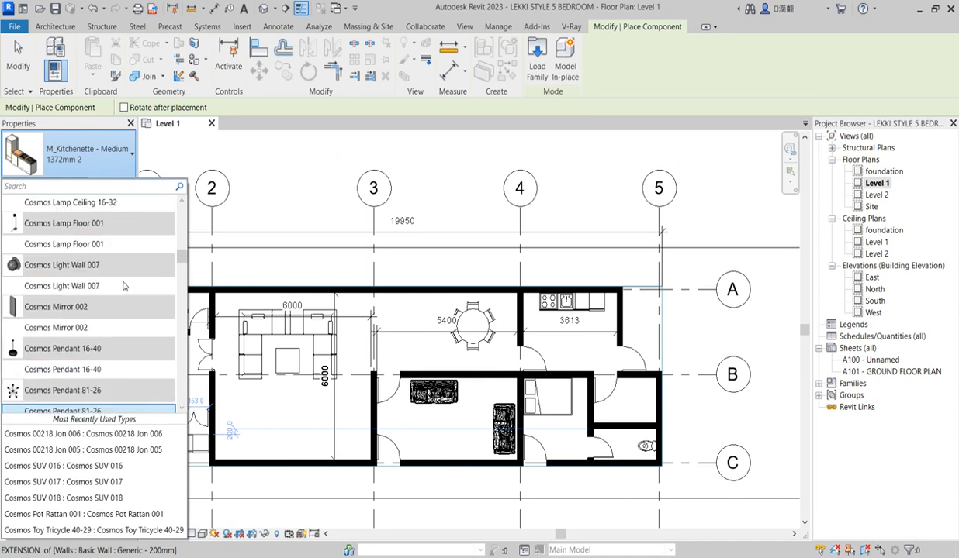
{"action": "scroll", "coordinate": [122, 288], "scroll_direction": "up", "scroll_amount": 10}
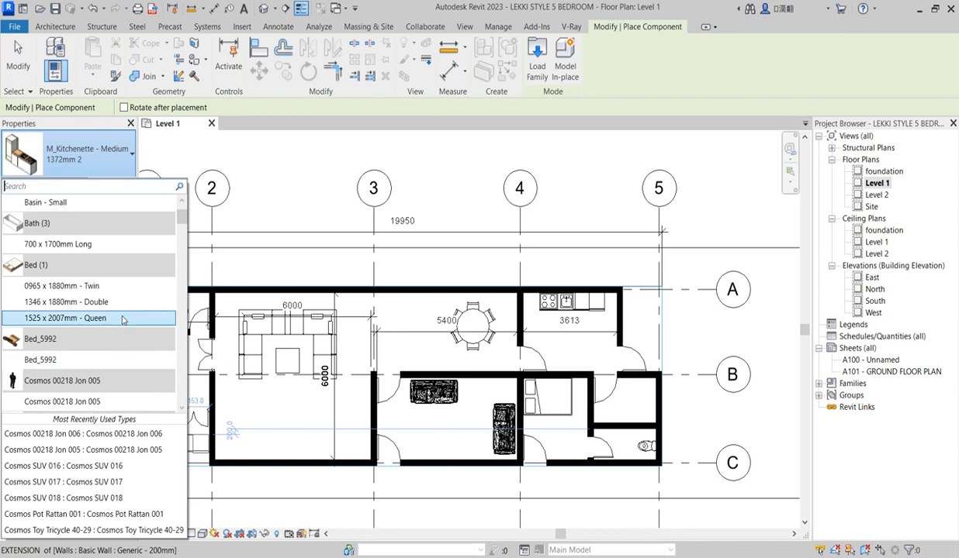
{"action": "scroll", "coordinate": [112, 334], "scroll_direction": "up", "scroll_amount": 1}
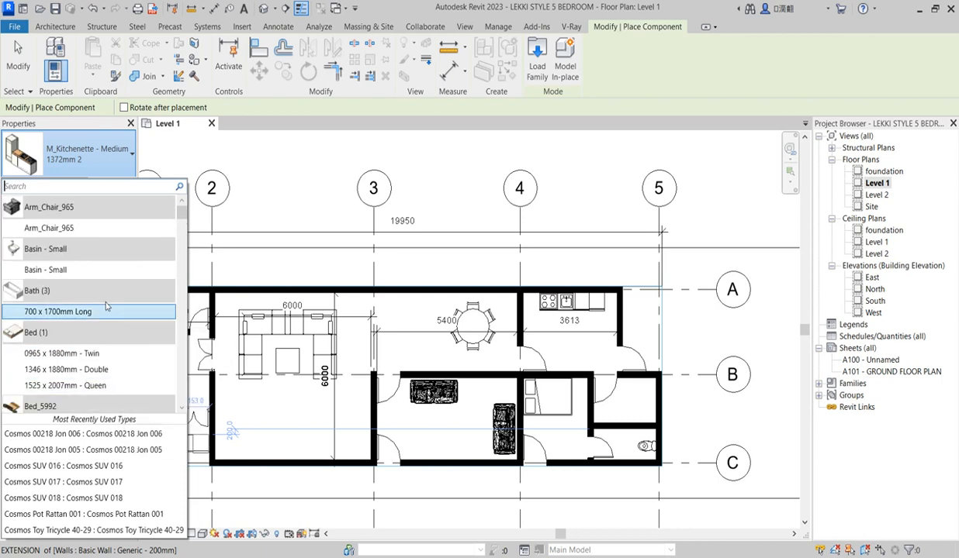
{"action": "scroll", "coordinate": [107, 307], "scroll_direction": "down", "scroll_amount": 5}
{"action": "scroll", "coordinate": [107, 308], "scroll_direction": "down", "scroll_amount": 5}
{"action": "scroll", "coordinate": [107, 308], "scroll_direction": "up", "scroll_amount": 2}
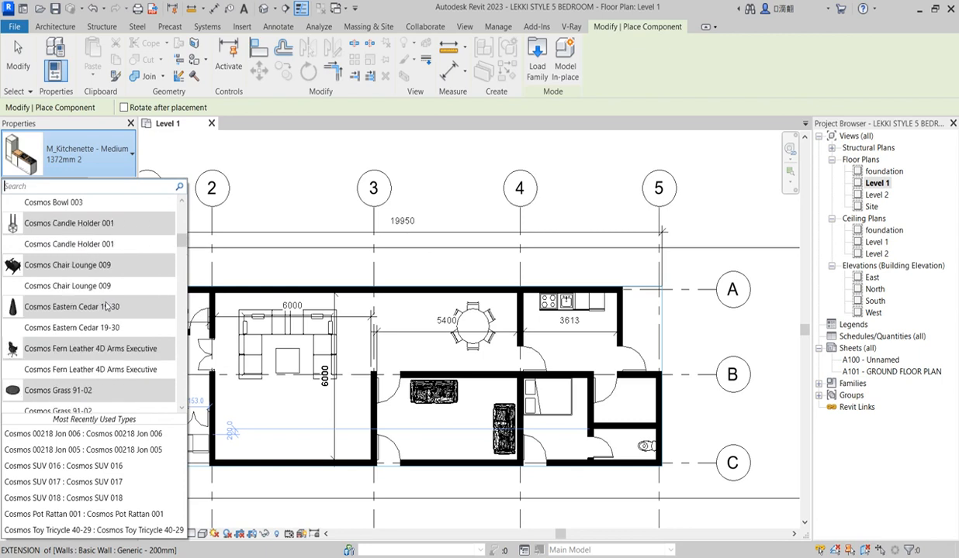
{"action": "scroll", "coordinate": [107, 308], "scroll_direction": "down", "scroll_amount": 8}
{"action": "scroll", "coordinate": [107, 308], "scroll_direction": "down", "scroll_amount": 2}
{"action": "scroll", "coordinate": [101, 326], "scroll_direction": "down", "scroll_amount": 8}
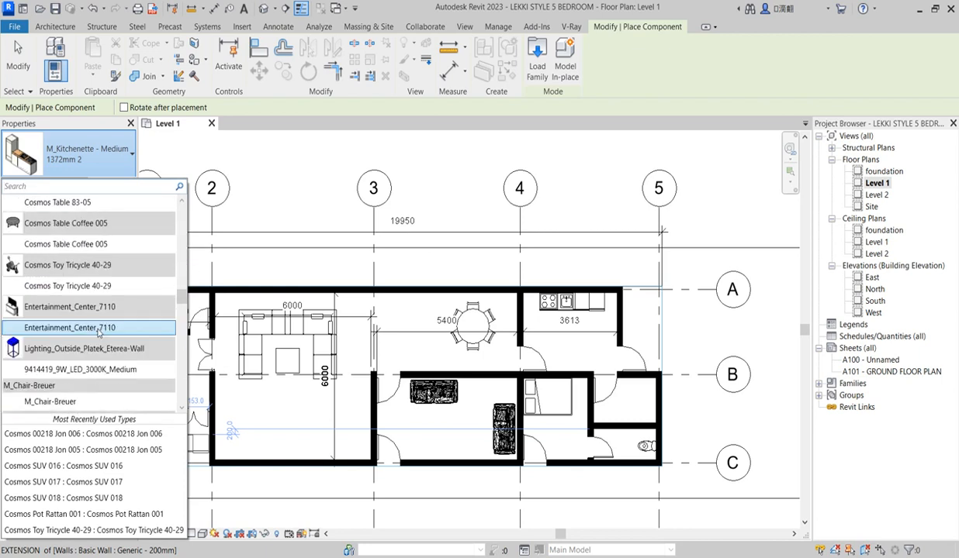
{"action": "scroll", "coordinate": [99, 330], "scroll_direction": "down", "scroll_amount": 1}
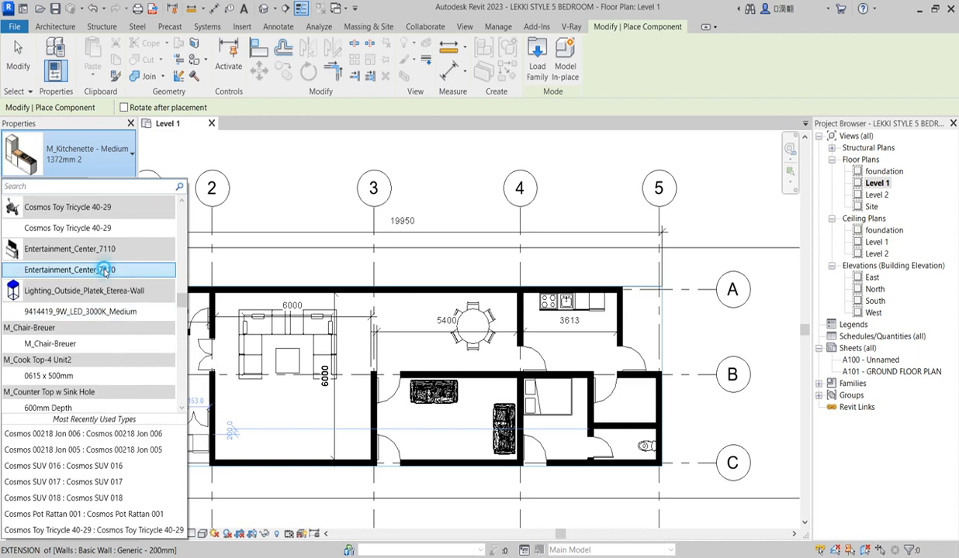
{"action": "left_click", "coordinate": [105, 270]}
Place the entertainment center against the living room's grid C wall, facing the sectional sofas, about 3300 mm from the wall on grid 3.
{"action": "scroll", "coordinate": [287, 443], "scroll_direction": "up", "scroll_amount": 1}
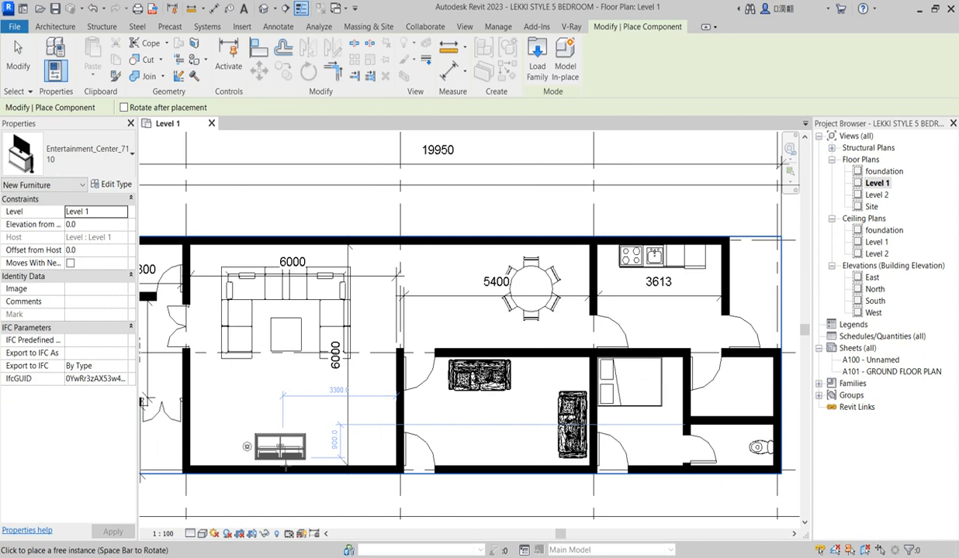
{"action": "left_click", "coordinate": [357, 428]}
{"action": "key", "text": "Escape"}
{"action": "key", "text": "Escape"}
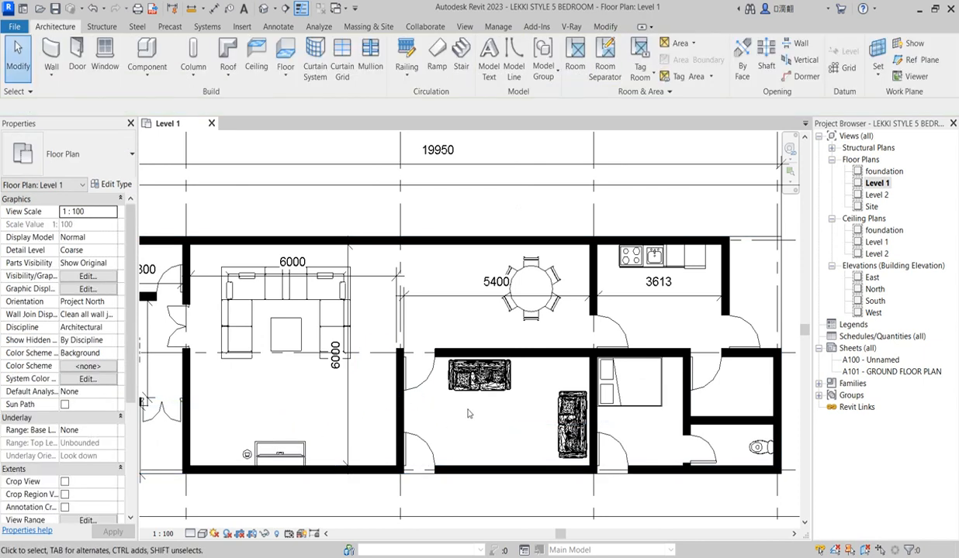
Flip the facing of the entrance double door above the porch so that it swings inward.
{"action": "scroll", "coordinate": [351, 439], "scroll_direction": "down", "scroll_amount": 3}
{"action": "scroll", "coordinate": [351, 439], "scroll_direction": "up", "scroll_amount": 4}
{"action": "scroll", "coordinate": [335, 373], "scroll_direction": "down", "scroll_amount": 2}
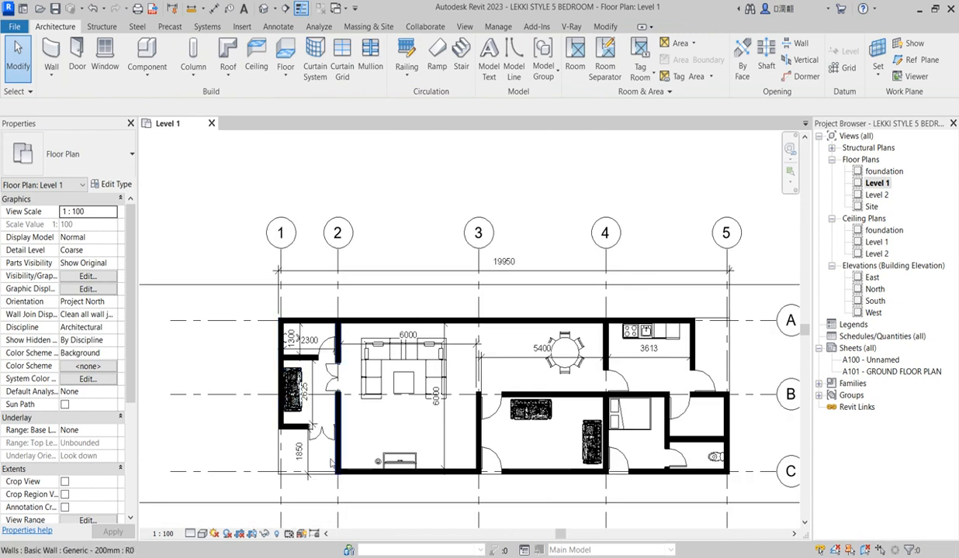
{"action": "scroll", "coordinate": [280, 488], "scroll_direction": "up", "scroll_amount": 2}
{"action": "scroll", "coordinate": [352, 434], "scroll_direction": "up", "scroll_amount": 2}
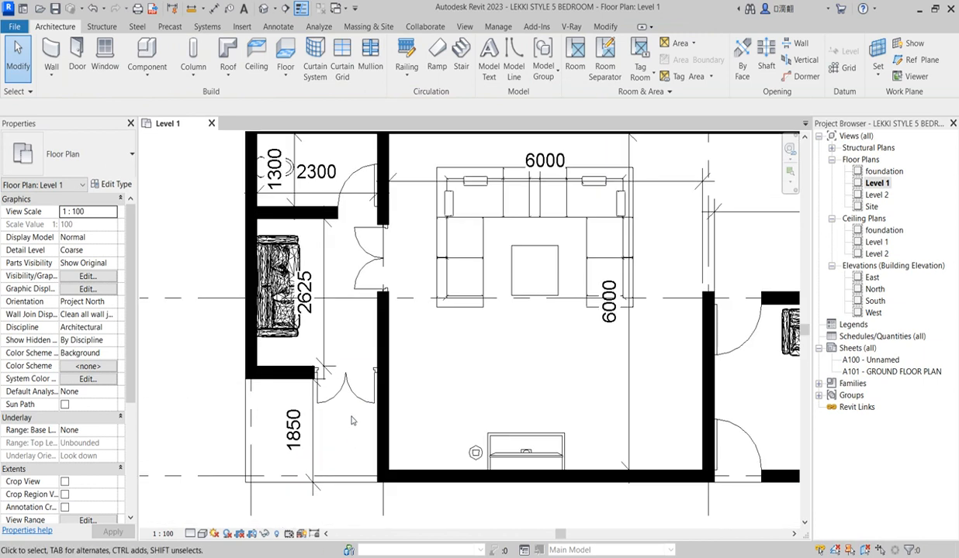
{"action": "left_click", "coordinate": [353, 394]}
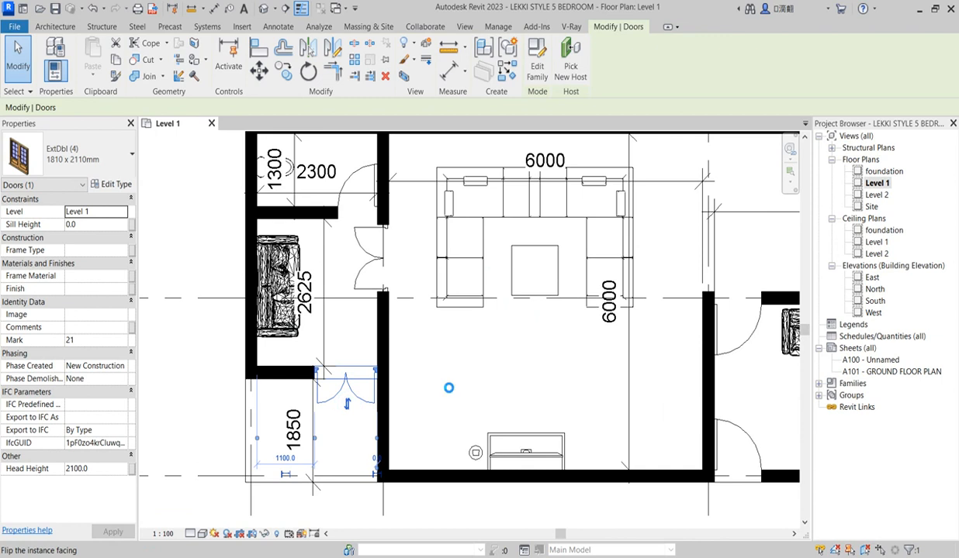
{"action": "left_click", "coordinate": [440, 380]}
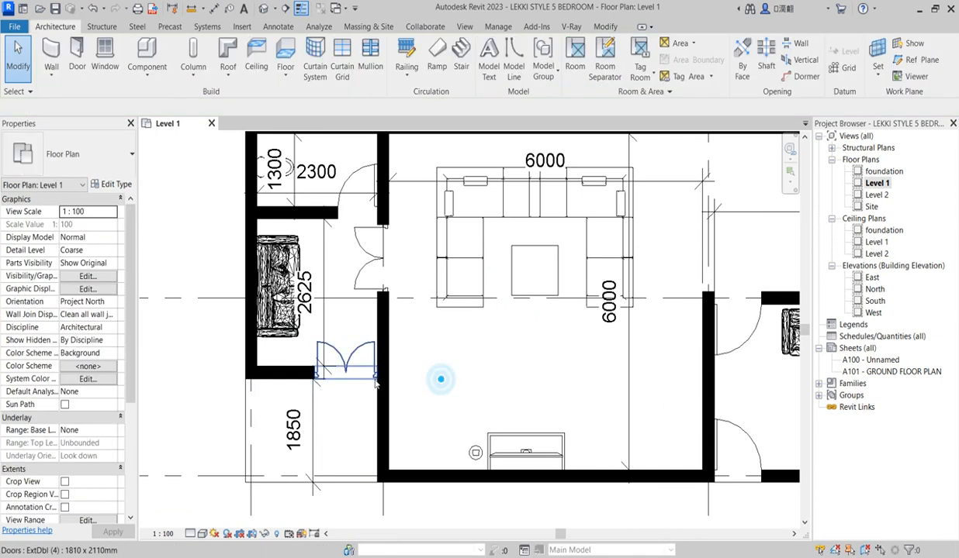
Start a filled region and sketch a rectangular boundary over the entrance porch between grids 1 and 2, from the entrance wall to grid C.
{"action": "scroll", "coordinate": [439, 380], "scroll_direction": "down", "scroll_amount": 3}
{"action": "scroll", "coordinate": [338, 378], "scroll_direction": "up", "scroll_amount": 2}
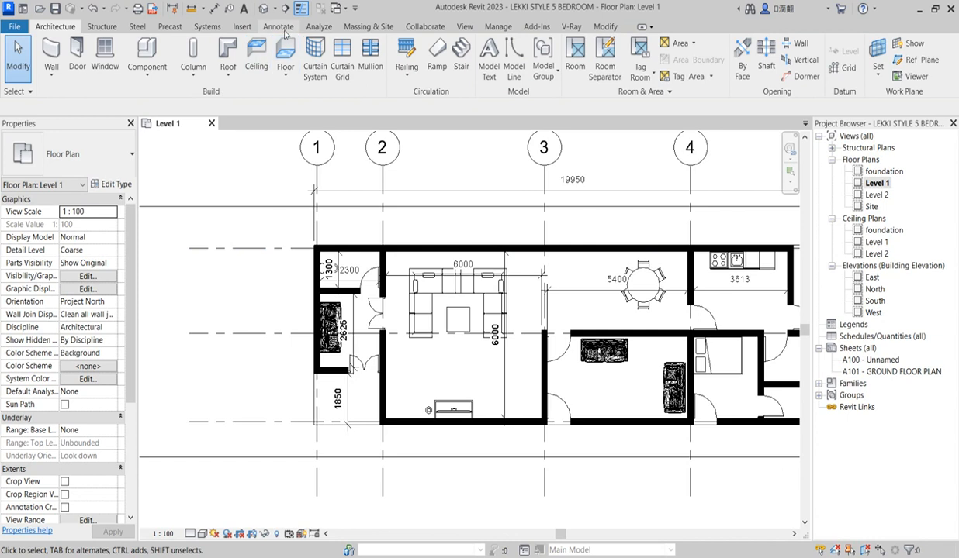
{"action": "left_click", "coordinate": [301, 62]}
{"action": "left_click", "coordinate": [289, 79]}
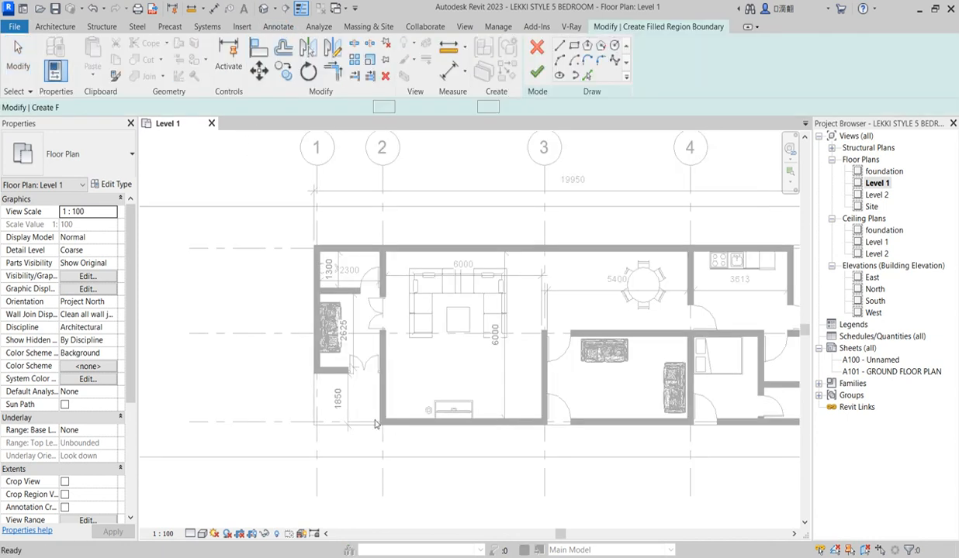
{"action": "scroll", "coordinate": [355, 420], "scroll_direction": "up", "scroll_amount": 2}
{"action": "left_click", "coordinate": [573, 45]}
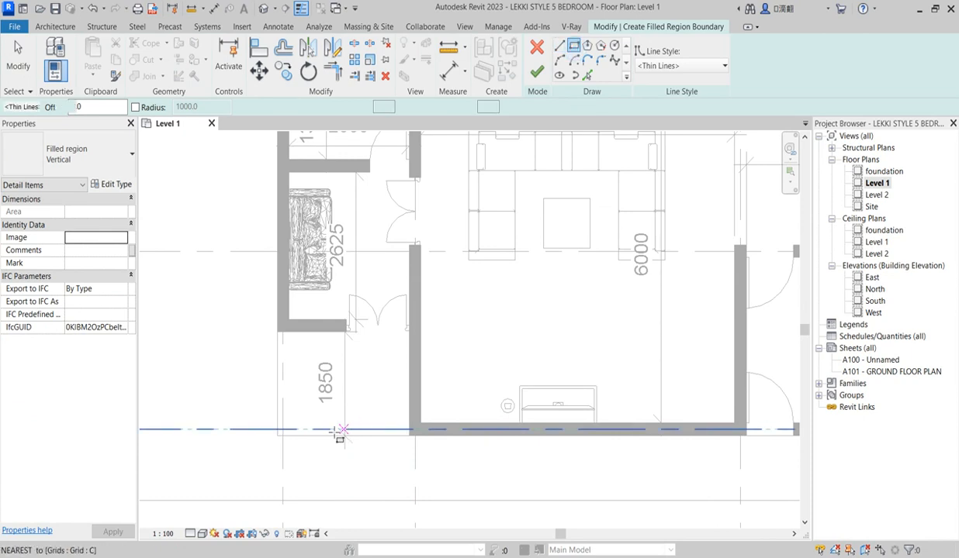
{"action": "scroll", "coordinate": [320, 362], "scroll_direction": "up", "scroll_amount": 2}
{"action": "scroll", "coordinate": [259, 315], "scroll_direction": "up", "scroll_amount": 2}
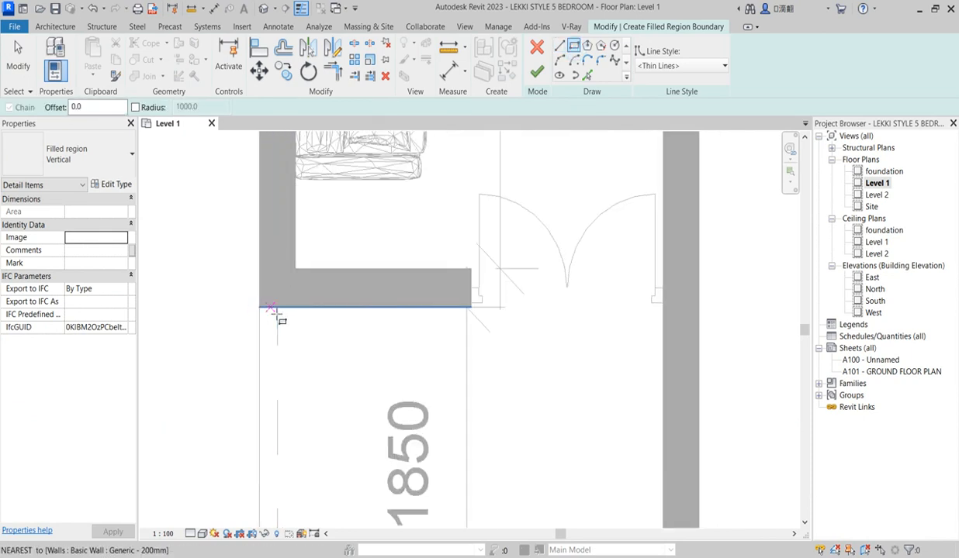
{"action": "left_click", "coordinate": [267, 311]}
{"action": "scroll", "coordinate": [355, 363], "scroll_direction": "down", "scroll_amount": 3}
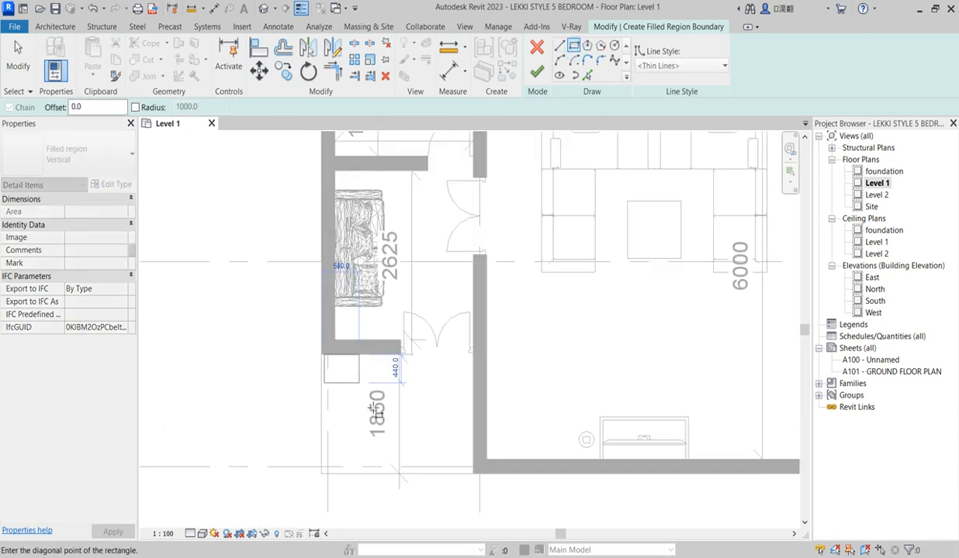
{"action": "scroll", "coordinate": [456, 466], "scroll_direction": "up", "scroll_amount": 4}
{"action": "scroll", "coordinate": [487, 485], "scroll_direction": "up", "scroll_amount": 2}
{"action": "left_click", "coordinate": [463, 479]}
{"action": "scroll", "coordinate": [400, 449], "scroll_direction": "down", "scroll_amount": 5}
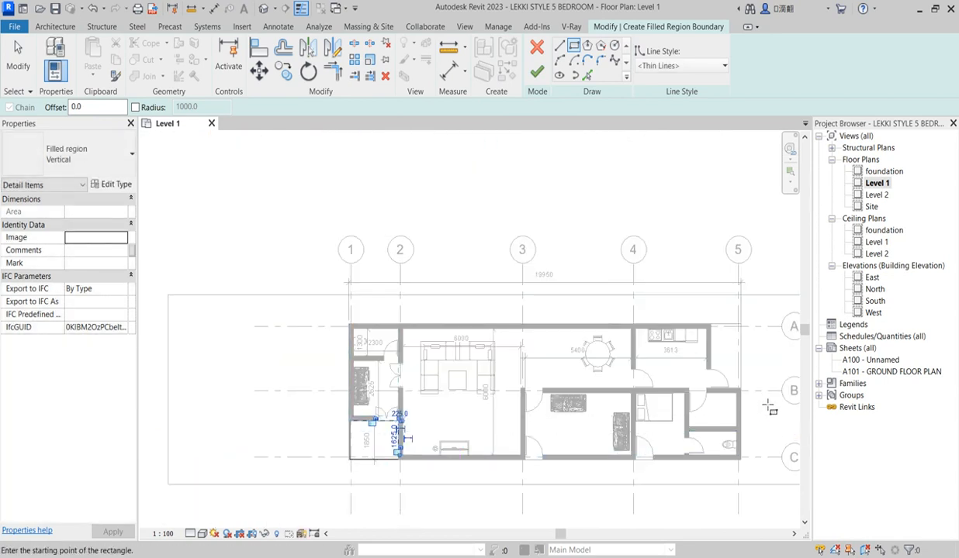
Sketch a rectangular filled region boundary over the rear porch, from the kitchen's outer top corner to the wall end at grids 5 and B.
{"action": "scroll", "coordinate": [764, 407], "scroll_direction": "up", "scroll_amount": 3}
{"action": "scroll", "coordinate": [676, 182], "scroll_direction": "up", "scroll_amount": 2}
{"action": "scroll", "coordinate": [635, 214], "scroll_direction": "down", "scroll_amount": 1}
{"action": "scroll", "coordinate": [652, 225], "scroll_direction": "up", "scroll_amount": 2}
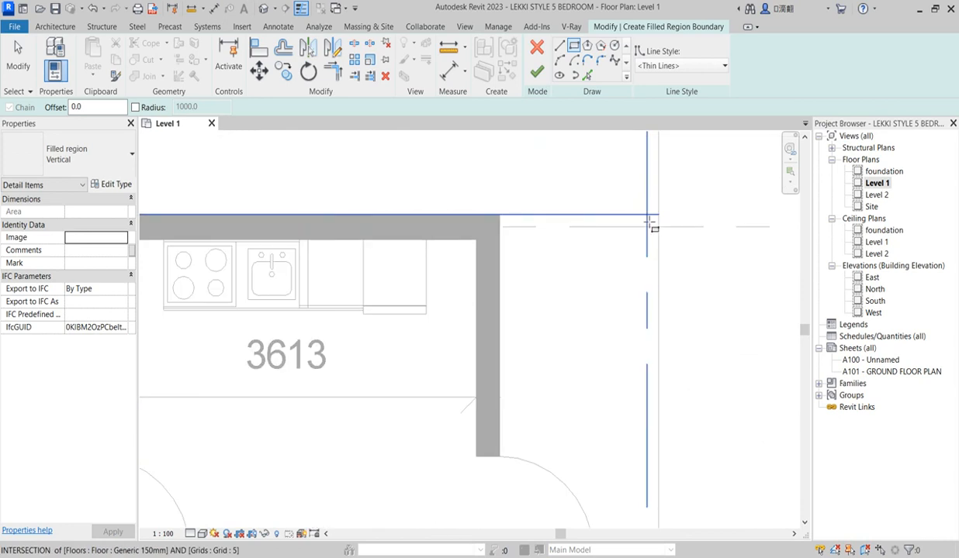
{"action": "scroll", "coordinate": [493, 226], "scroll_direction": "up", "scroll_amount": 2}
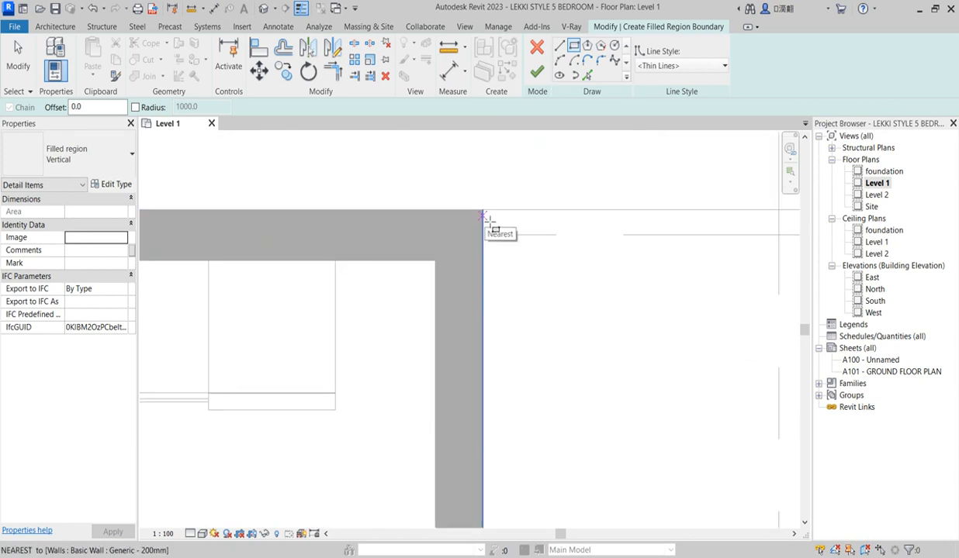
{"action": "left_click", "coordinate": [485, 224]}
{"action": "scroll", "coordinate": [528, 248], "scroll_direction": "down", "scroll_amount": 4}
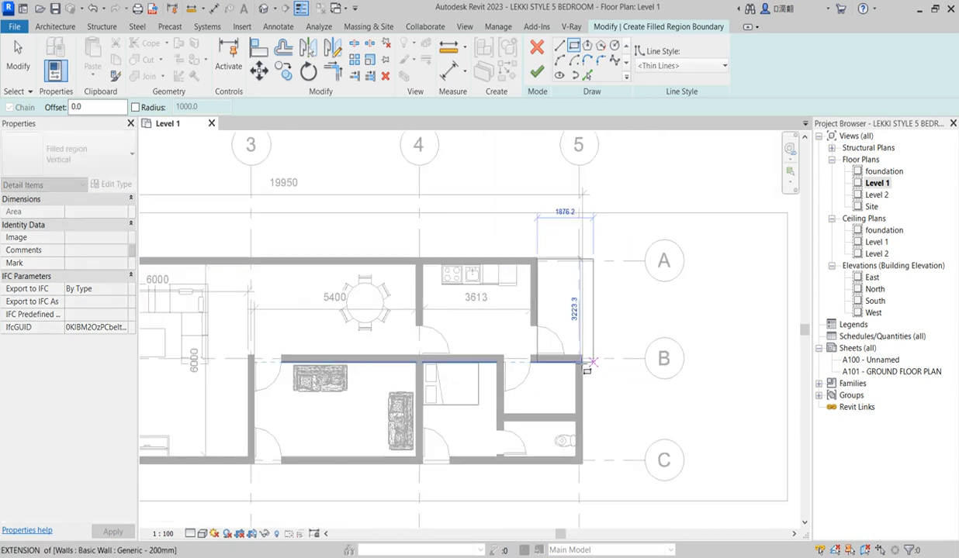
{"action": "scroll", "coordinate": [586, 357], "scroll_direction": "up", "scroll_amount": 4}
{"action": "scroll", "coordinate": [597, 351], "scroll_direction": "up", "scroll_amount": 5}
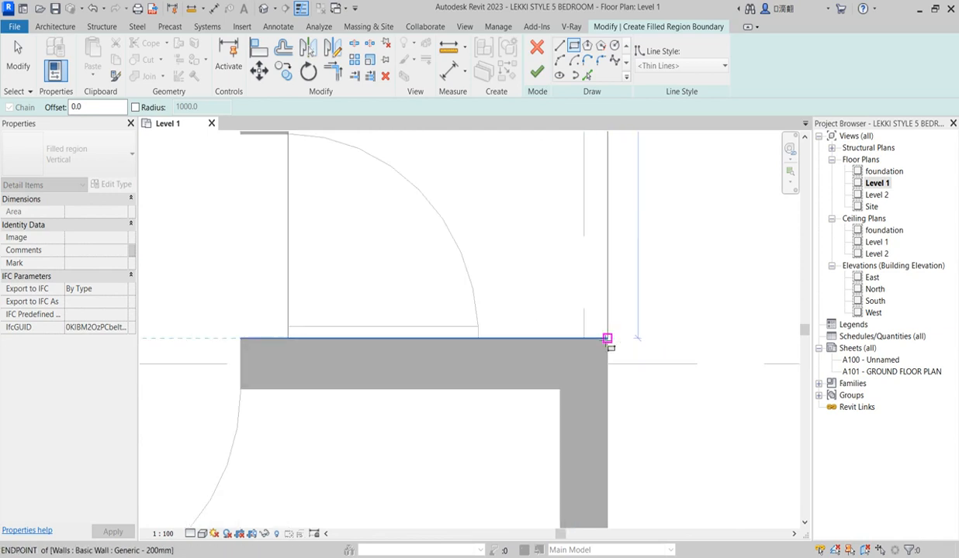
{"action": "left_click", "coordinate": [608, 342]}
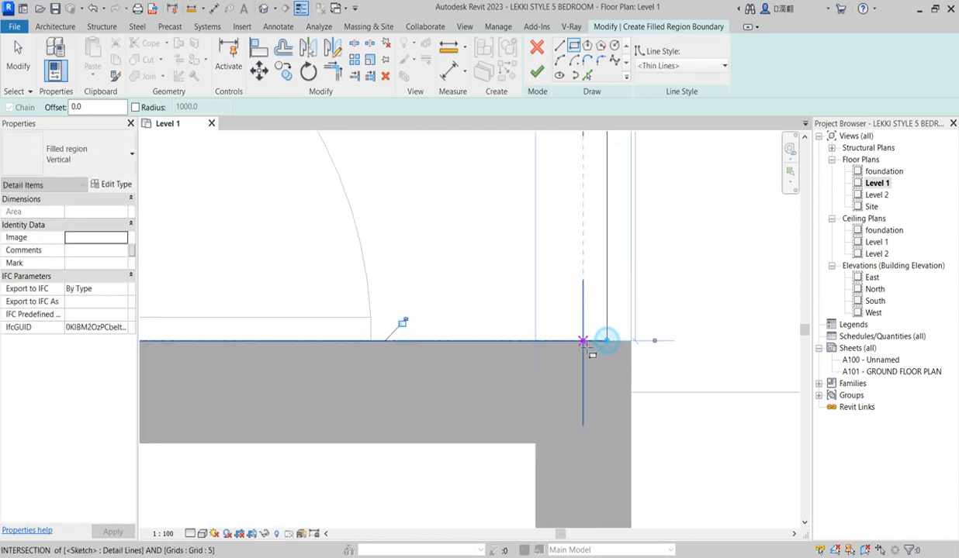
Leave the rectangle tool and finish the filled region sketch covering the entrance and rear porches.
{"action": "scroll", "coordinate": [607, 342], "scroll_direction": "down", "scroll_amount": 3}
{"action": "right_click", "coordinate": [652, 273]}
{"action": "left_click", "coordinate": [688, 280]}
{"action": "right_click", "coordinate": [631, 246]}
{"action": "left_click", "coordinate": [677, 250]}
{"action": "left_click", "coordinate": [536, 72]}
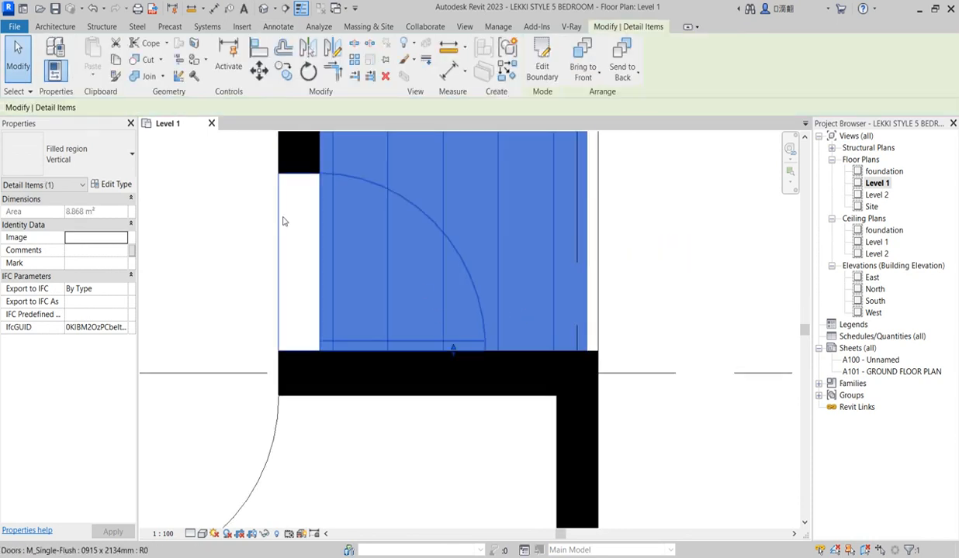
Flip the facing of the kitchen's exterior door at the rear porch so that it swings into the kitchen.
{"action": "left_click", "coordinate": [275, 215]}
{"action": "left_click", "coordinate": [396, 228]}
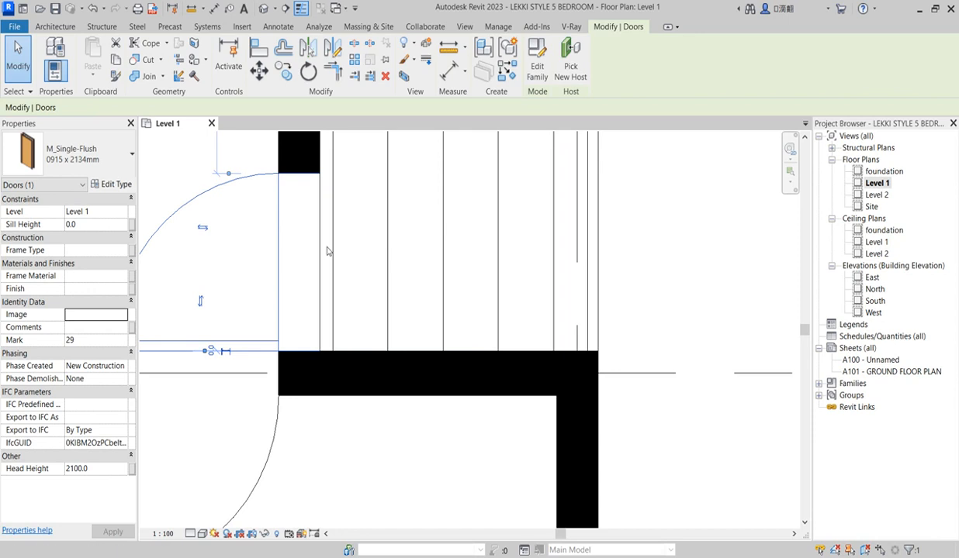
{"action": "scroll", "coordinate": [356, 265], "scroll_direction": "down", "scroll_amount": 5}
{"action": "left_click", "coordinate": [485, 237]}
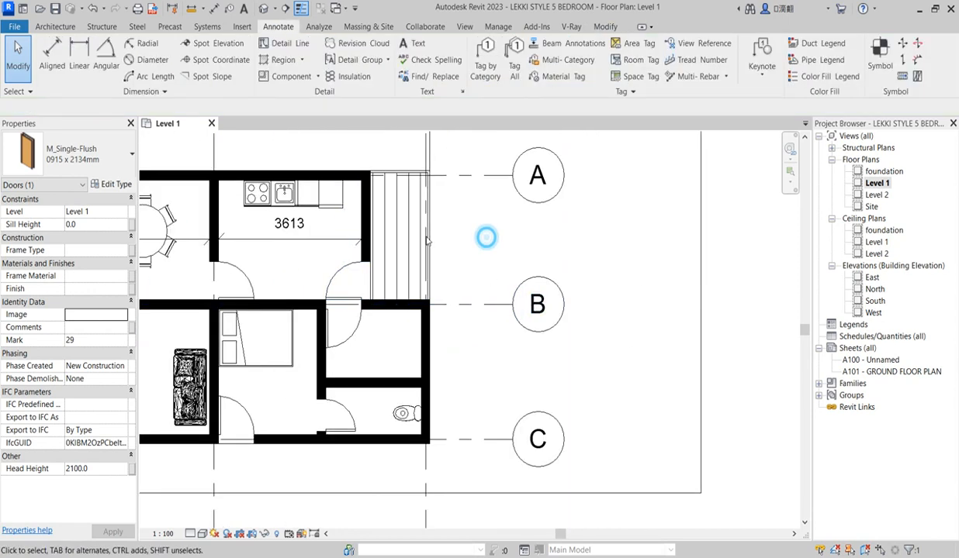
Change the porch filled region type's foreground fill pattern to the model pattern 100mm Squares.
{"action": "left_click", "coordinate": [381, 168]}
{"action": "scroll", "coordinate": [466, 211], "scroll_direction": "down", "scroll_amount": 5}
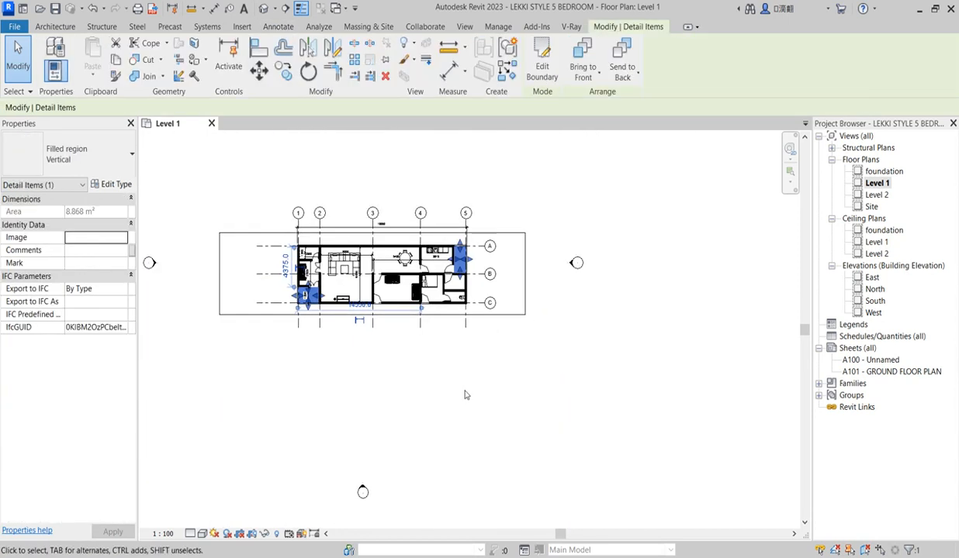
{"action": "left_click", "coordinate": [122, 184]}
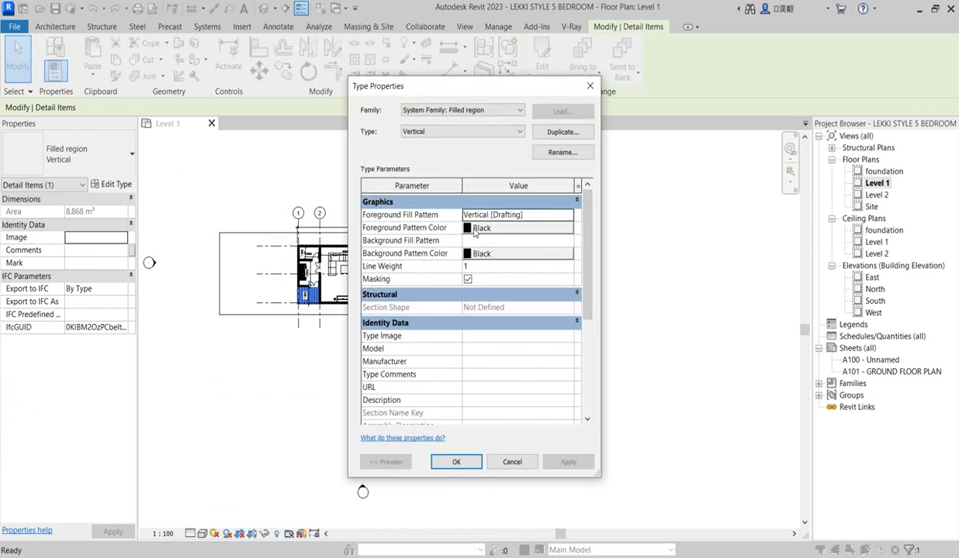
{"action": "left_click", "coordinate": [564, 216]}
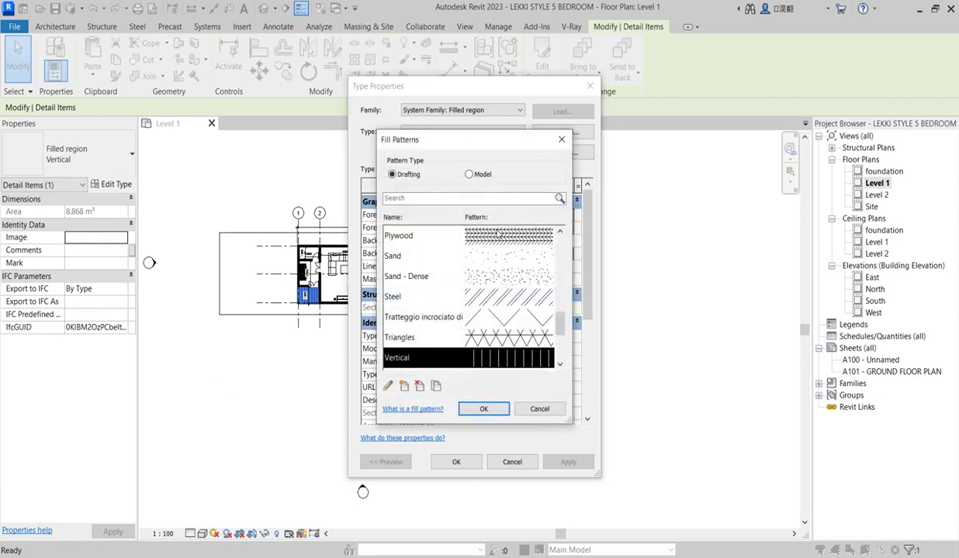
{"action": "left_click", "coordinate": [469, 173]}
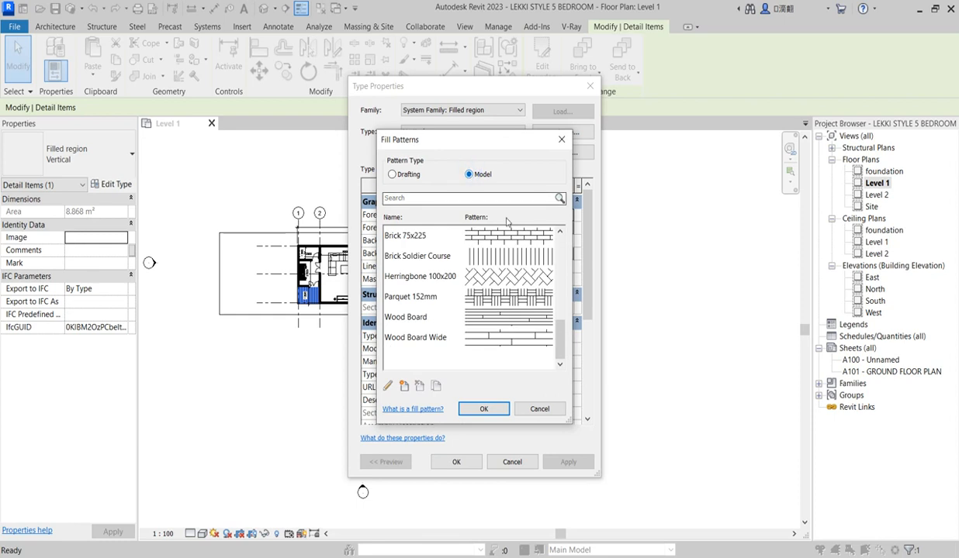
{"action": "left_click_drag", "start_coordinate": [560, 343], "coordinate": [560, 237]}
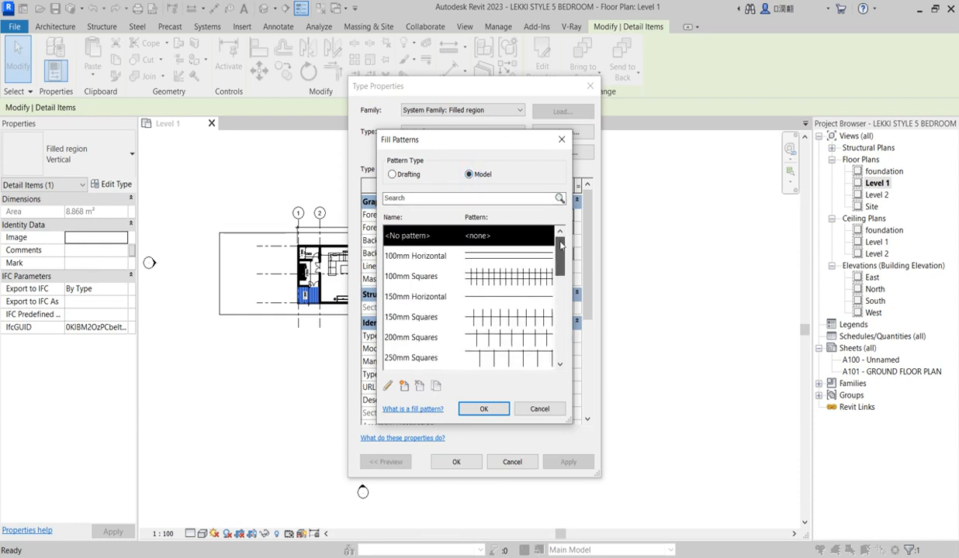
{"action": "left_click", "coordinate": [501, 278]}
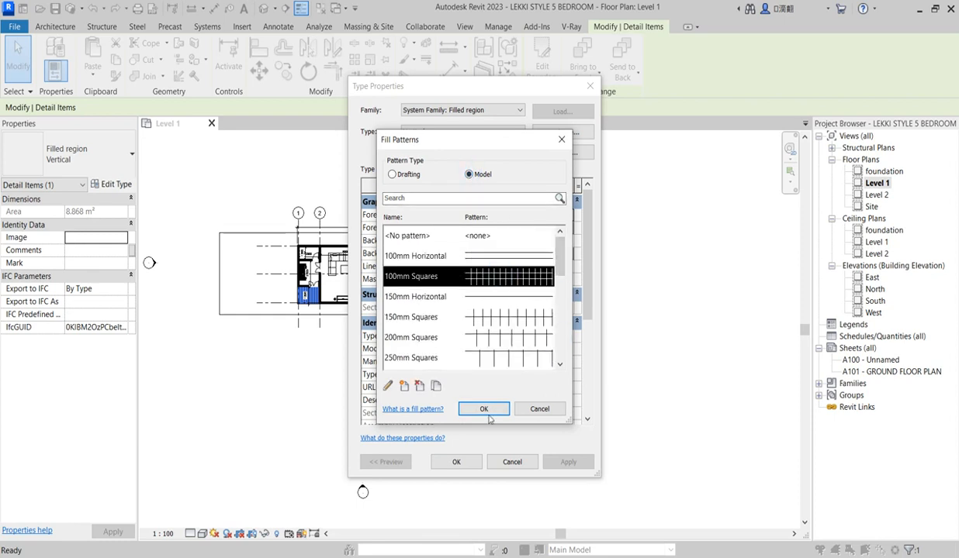
{"action": "left_click", "coordinate": [487, 410]}
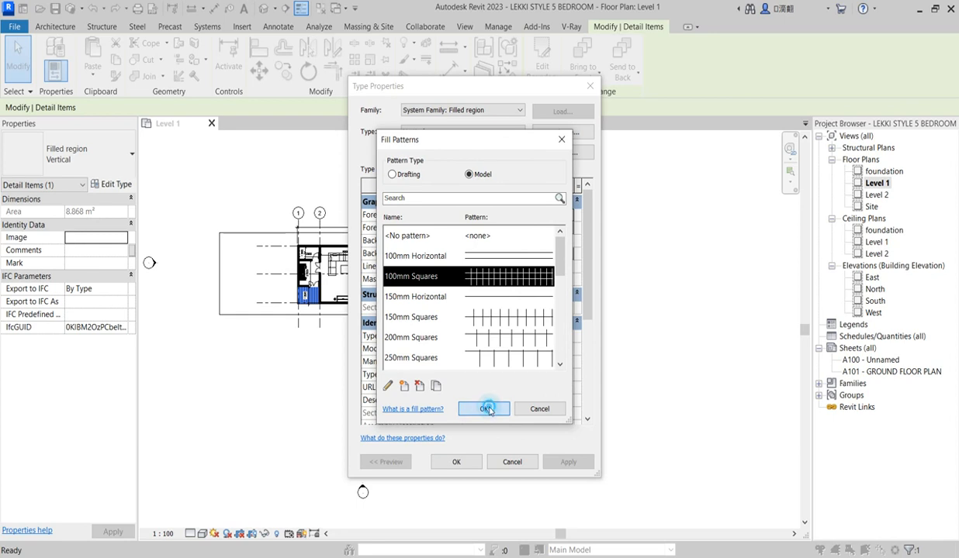
{"action": "left_click", "coordinate": [458, 463]}
{"action": "left_click", "coordinate": [475, 387]}
Override the porch filled region's graphics in this view by element and apply halftone.
{"action": "scroll", "coordinate": [460, 266], "scroll_direction": "up", "scroll_amount": 8}
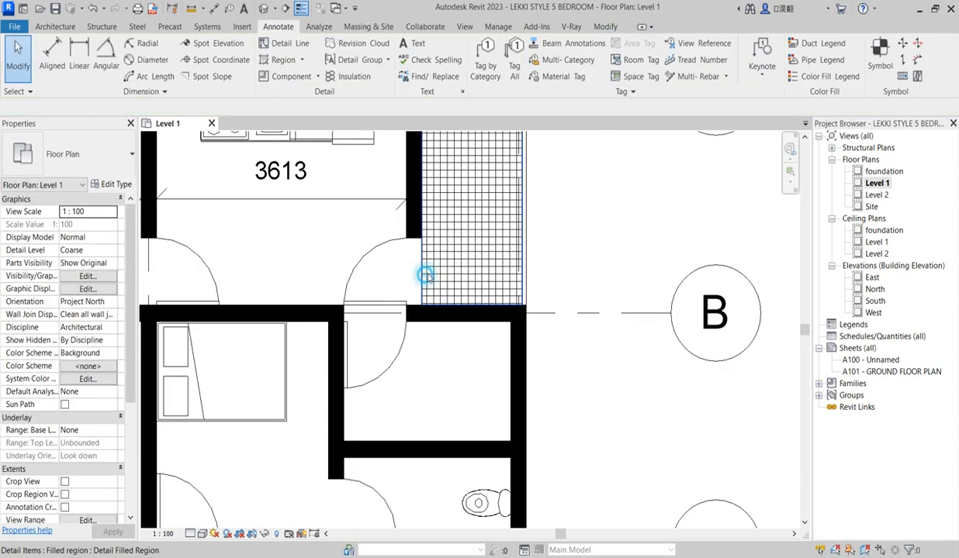
{"action": "left_click", "coordinate": [425, 277]}
{"action": "scroll", "coordinate": [425, 277], "scroll_direction": "down", "scroll_amount": 3}
{"action": "right_click", "coordinate": [447, 224]}
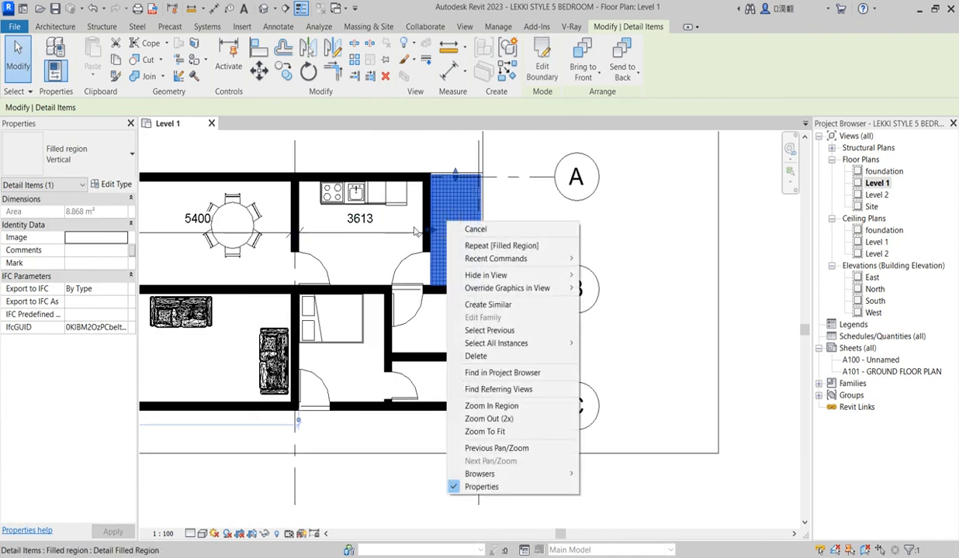
{"action": "mouse_move", "coordinate": [527, 288]}
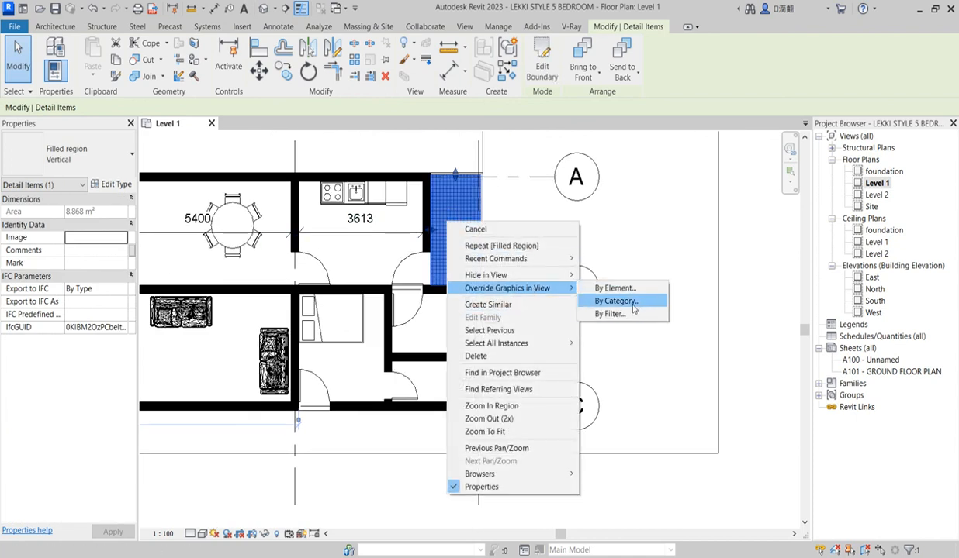
{"action": "left_click", "coordinate": [614, 288]}
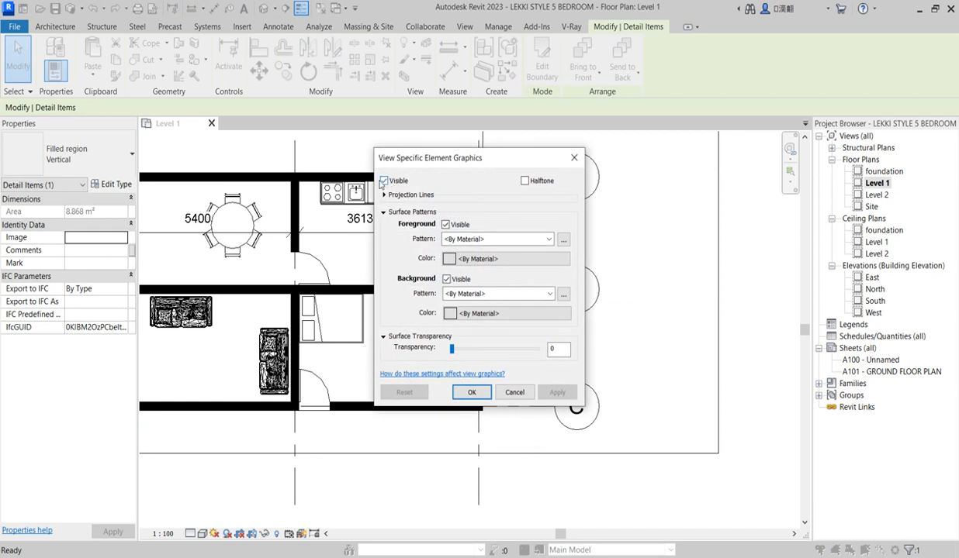
{"action": "left_click", "coordinate": [525, 182]}
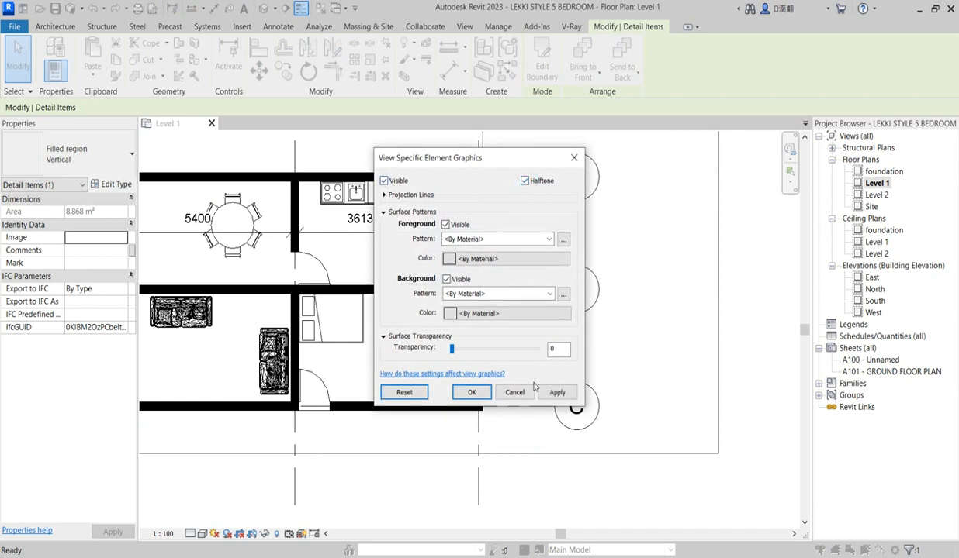
{"action": "left_click", "coordinate": [558, 392]}
{"action": "left_click_drag", "start_coordinate": [487, 158], "coordinate": [676, 160]}
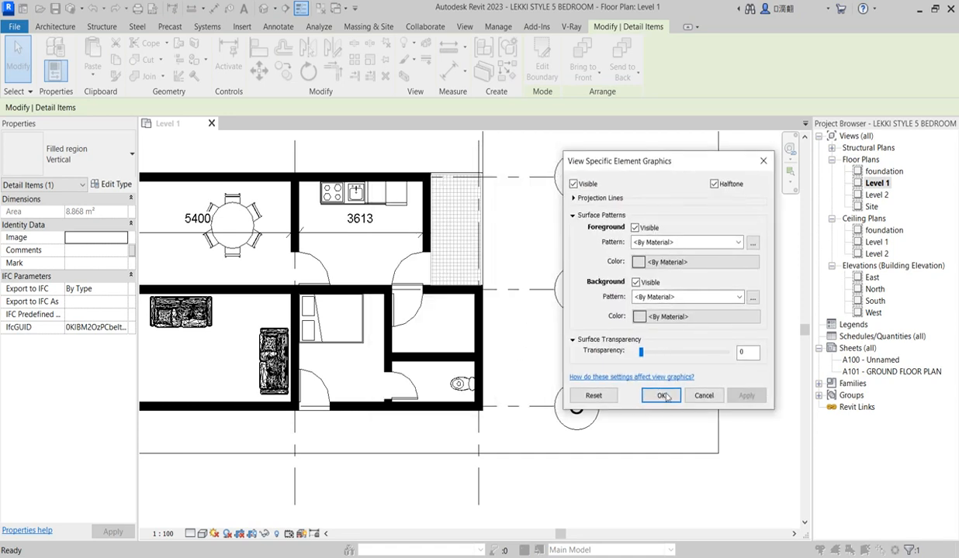
Set the filled region's foreground surface pattern color override to RGB 115-115-115 and accept the overrides.
{"action": "left_click", "coordinate": [649, 265]}
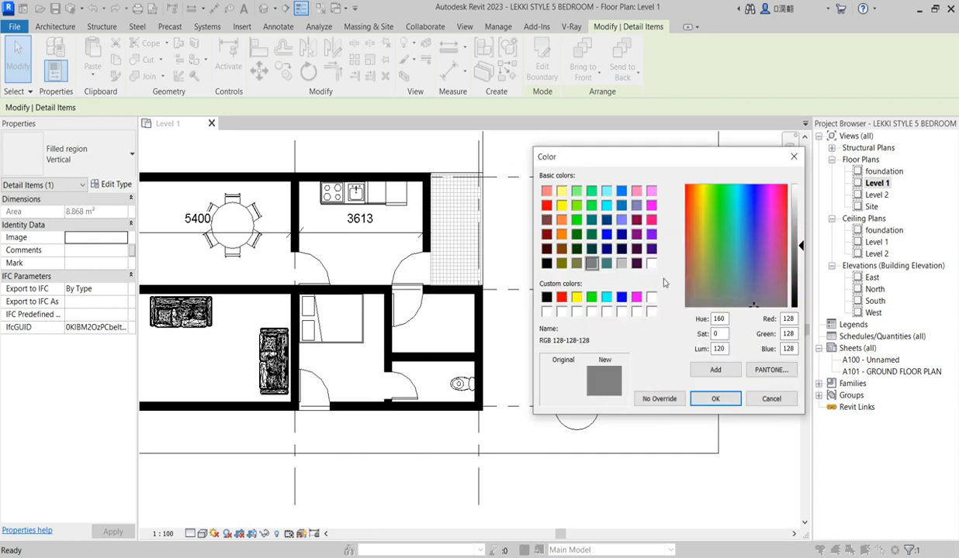
{"action": "left_click", "coordinate": [547, 264]}
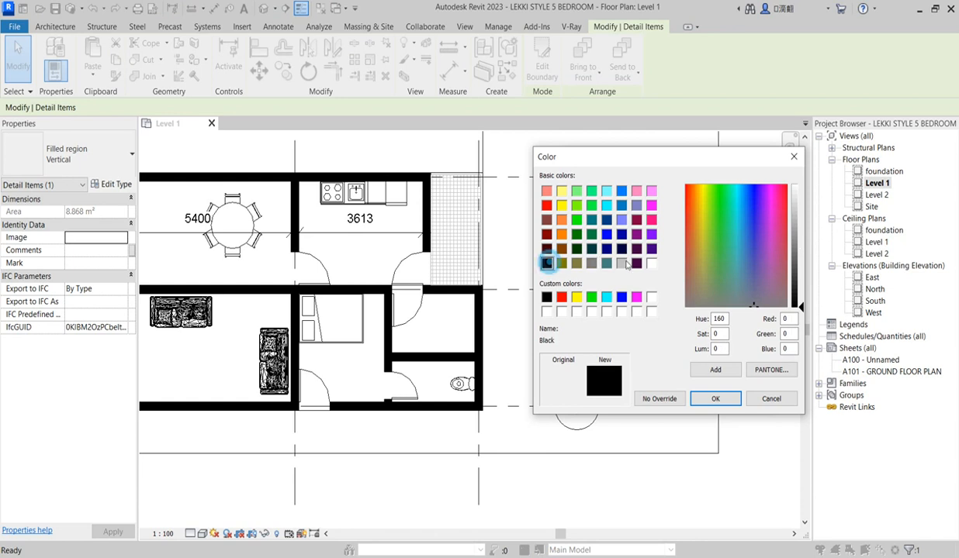
{"action": "left_click_drag", "start_coordinate": [798, 230], "coordinate": [801, 254]}
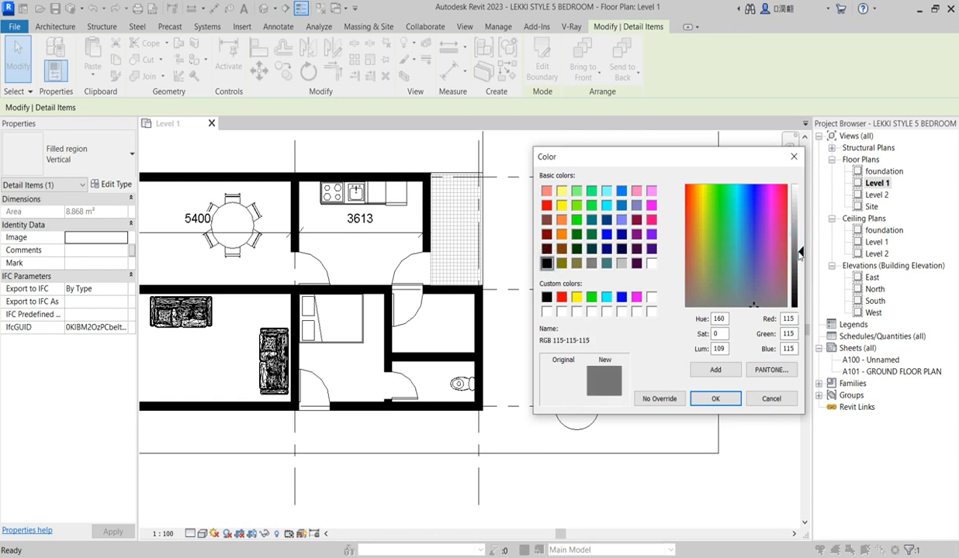
{"action": "left_click", "coordinate": [715, 399]}
{"action": "left_click", "coordinate": [745, 395]}
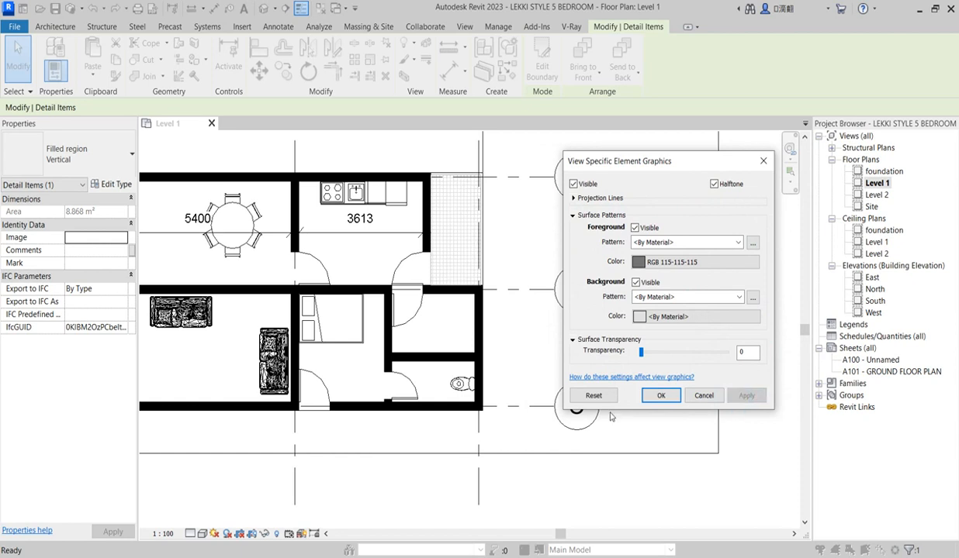
{"action": "left_click", "coordinate": [662, 396]}
{"action": "left_click", "coordinate": [544, 251]}
Add 2.5mm Arial text labels "living room" below the sectional sofas and "private room" in the two-sofa room between grids 3 and 4.
{"action": "scroll", "coordinate": [545, 251], "scroll_direction": "down", "scroll_amount": 1}
{"action": "scroll", "coordinate": [558, 278], "scroll_direction": "down", "scroll_amount": 3}
{"action": "scroll", "coordinate": [243, 315], "scroll_direction": "up", "scroll_amount": 5}
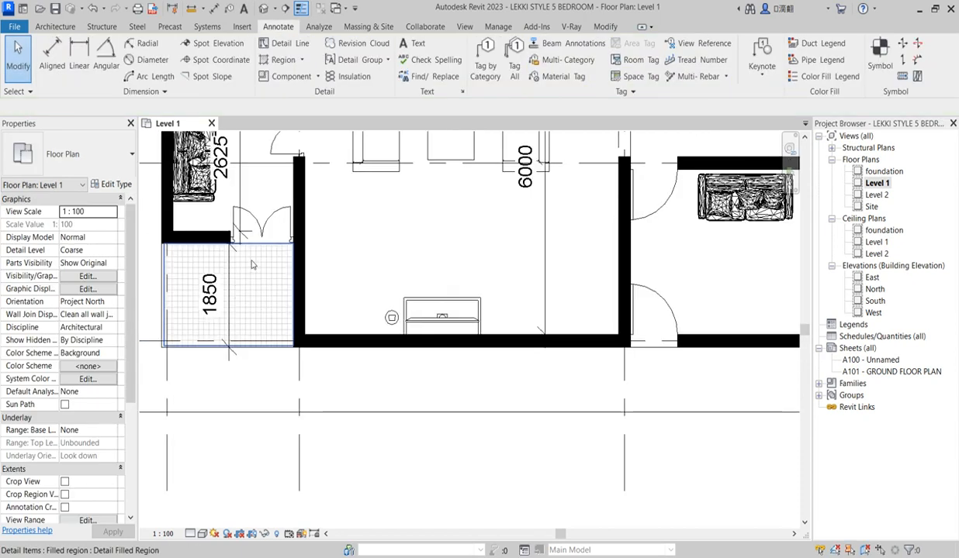
{"action": "scroll", "coordinate": [304, 325], "scroll_direction": "down", "scroll_amount": 3}
{"action": "scroll", "coordinate": [420, 386], "scroll_direction": "down", "scroll_amount": 3}
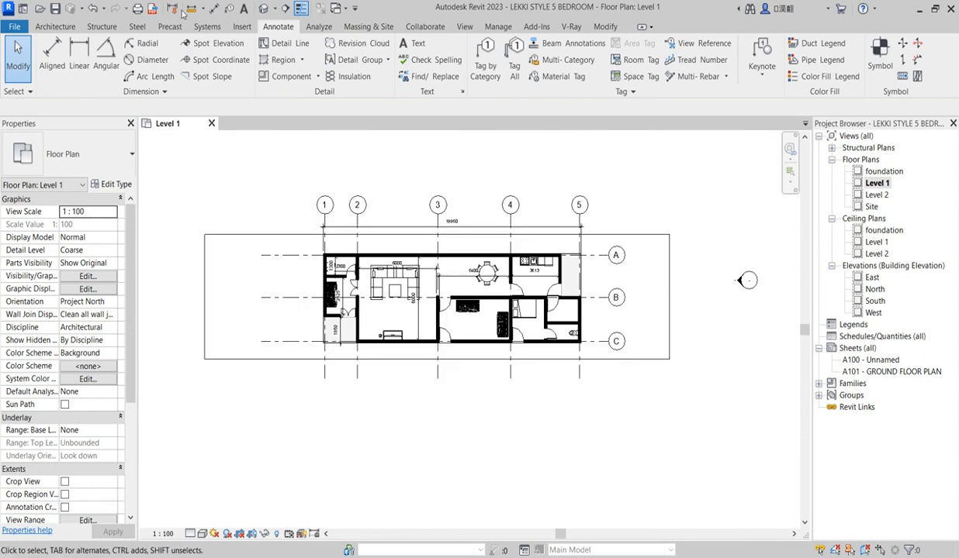
{"action": "left_click", "coordinate": [413, 44]}
{"action": "scroll", "coordinate": [383, 314], "scroll_direction": "up", "scroll_amount": 5}
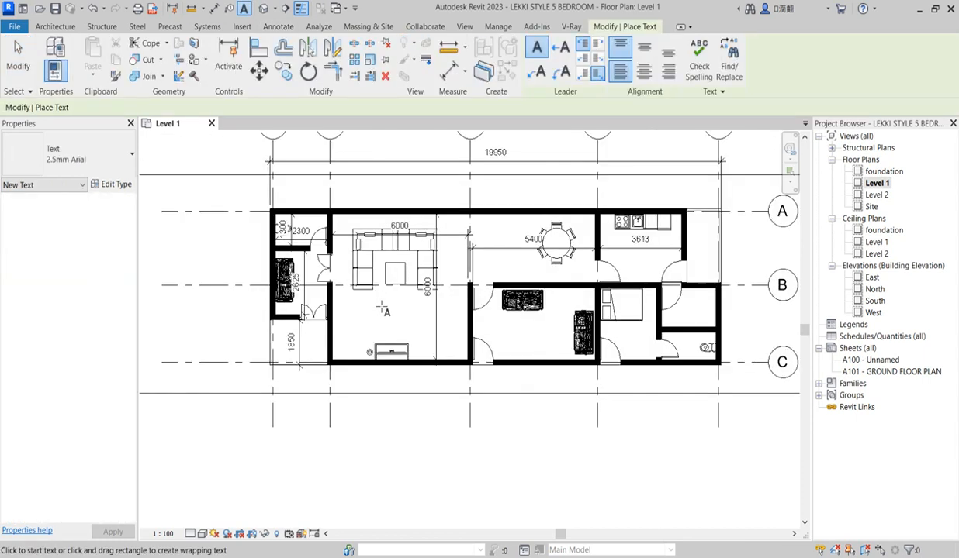
{"action": "left_click", "coordinate": [365, 308]}
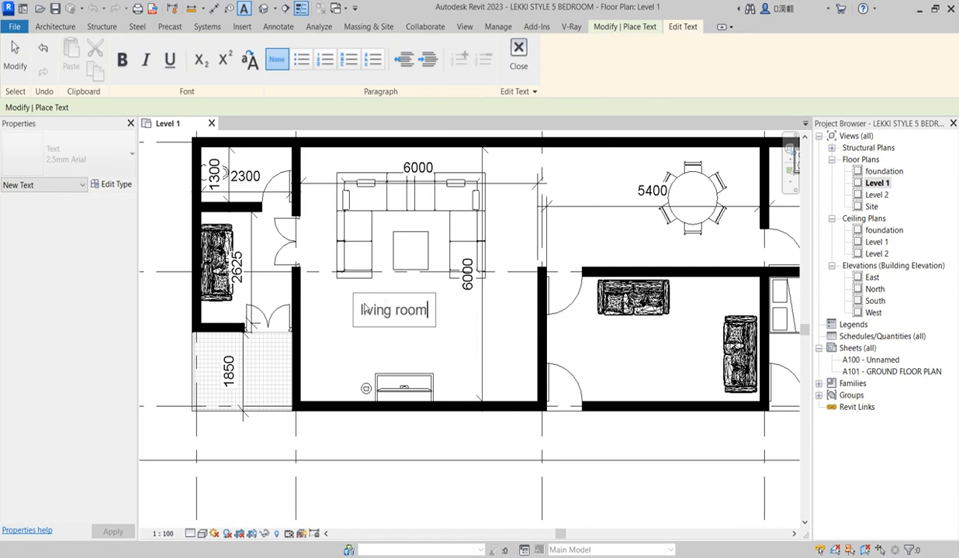
{"action": "left_click", "coordinate": [477, 334]}
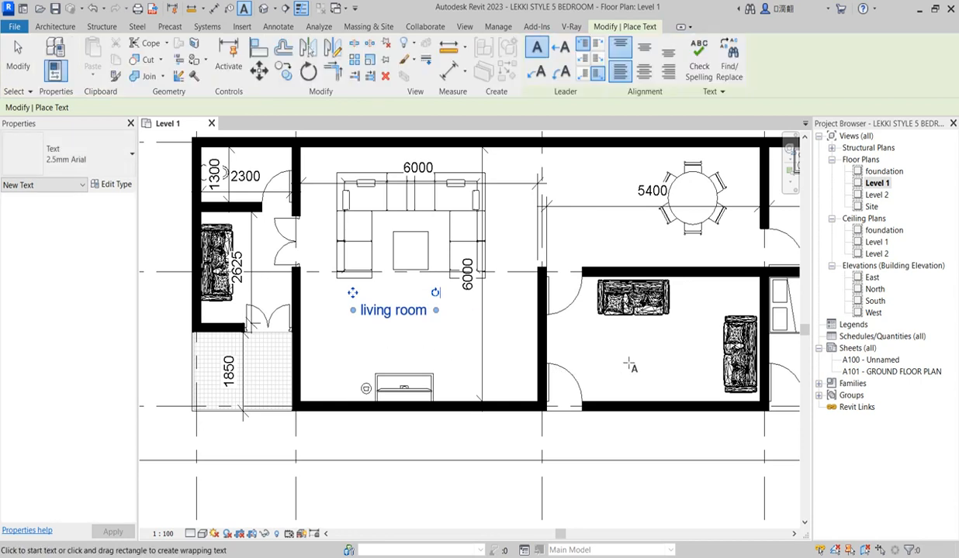
{"action": "left_click", "coordinate": [618, 339]}
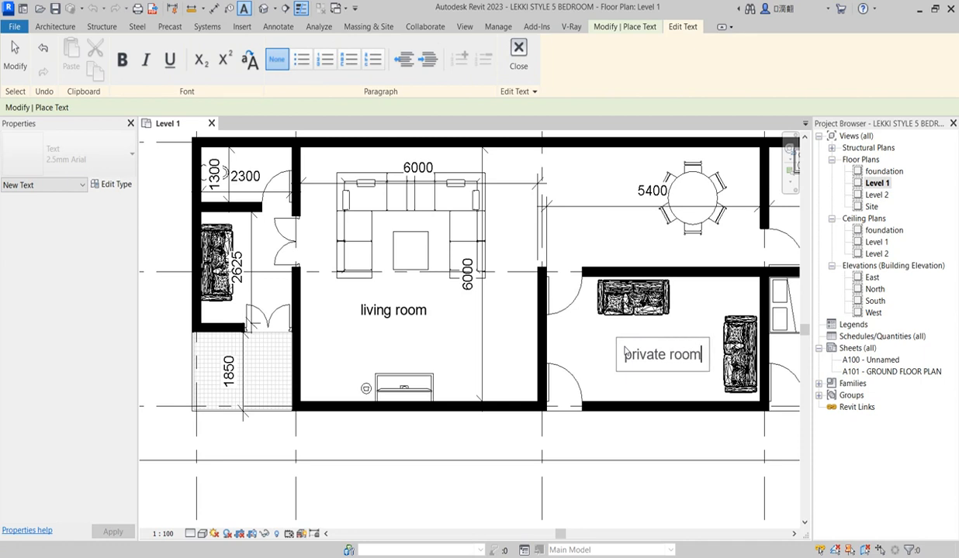
{"action": "left_click", "coordinate": [625, 383]}
Add the text label "dining" over the round dining table in the room above the private room.
{"action": "scroll", "coordinate": [453, 379], "scroll_direction": "down", "scroll_amount": 3}
{"action": "scroll", "coordinate": [553, 302], "scroll_direction": "up", "scroll_amount": 4}
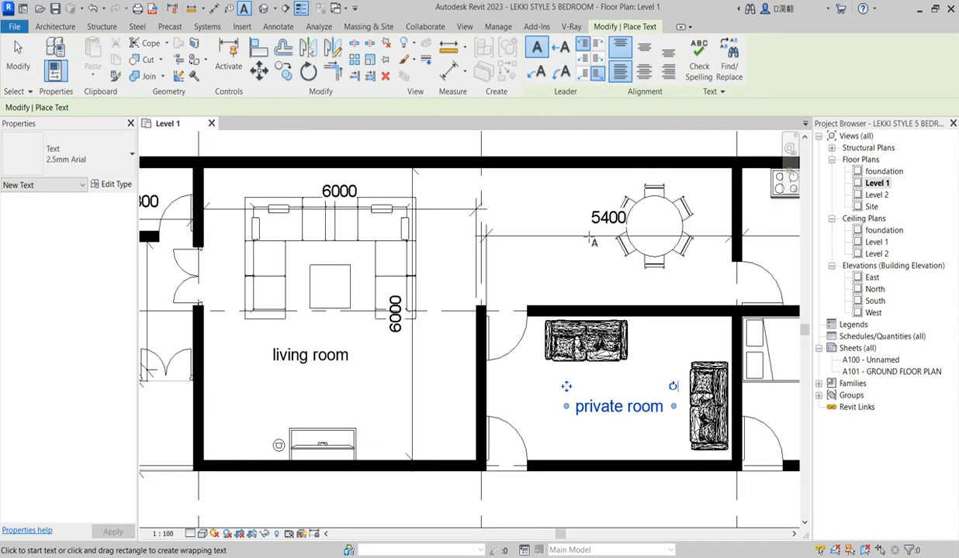
{"action": "scroll", "coordinate": [580, 237], "scroll_direction": "up", "scroll_amount": 2}
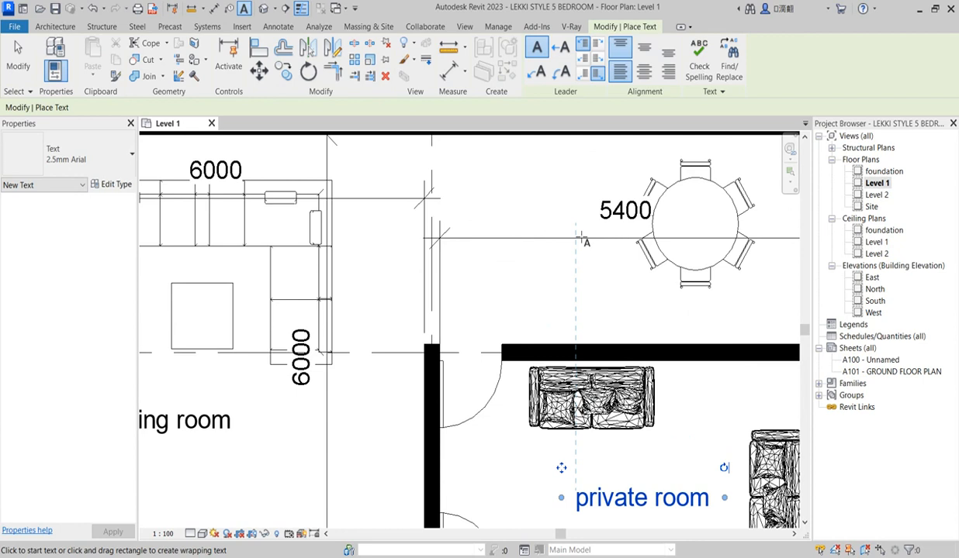
{"action": "left_click", "coordinate": [680, 226]}
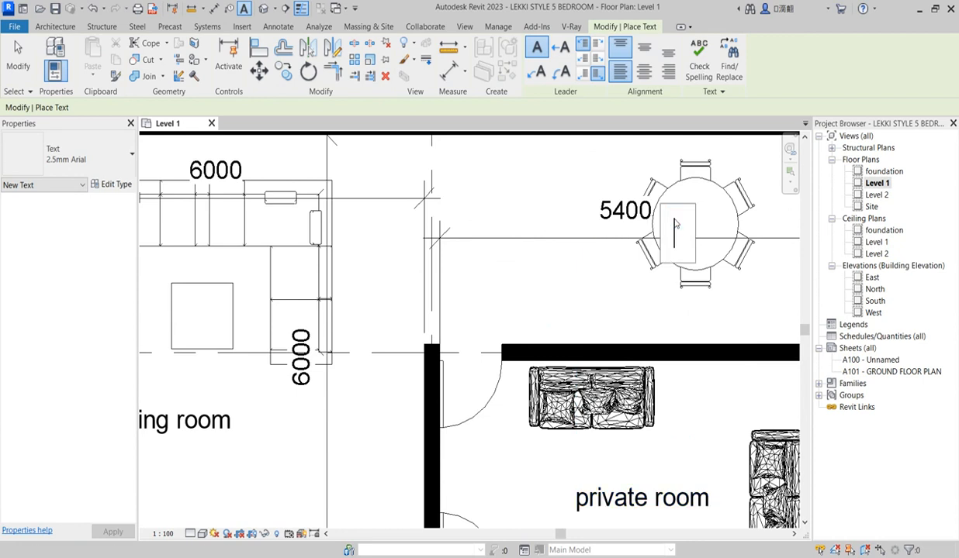
{"action": "type", "text": "dinn"}
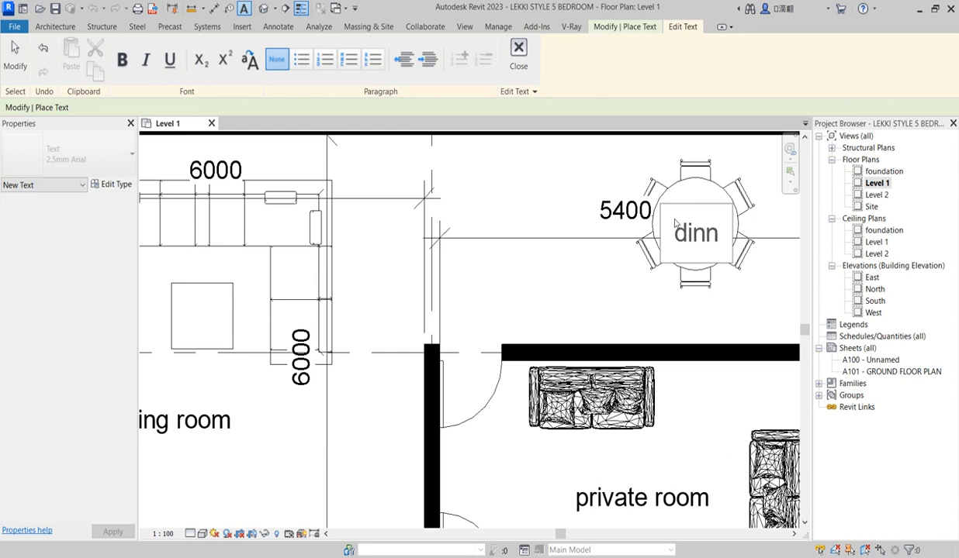
{"action": "key", "text": "BackSpace"}
{"action": "type", "text": "ing"}
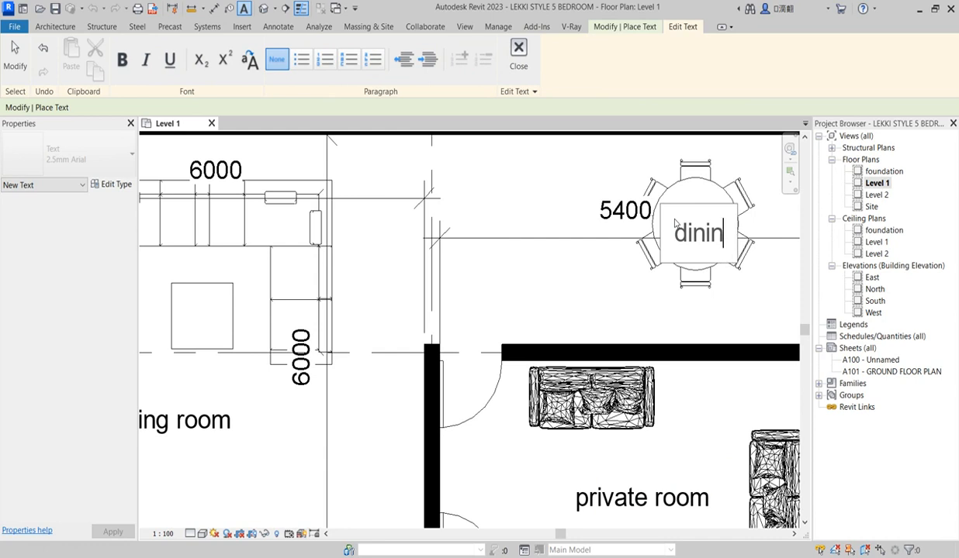
{"action": "left_click", "coordinate": [601, 288]}
Add the text label "kitchen" below the 3613 dimension in the room with the stove and sink.
{"action": "scroll", "coordinate": [605, 291], "scroll_direction": "down", "scroll_amount": 5}
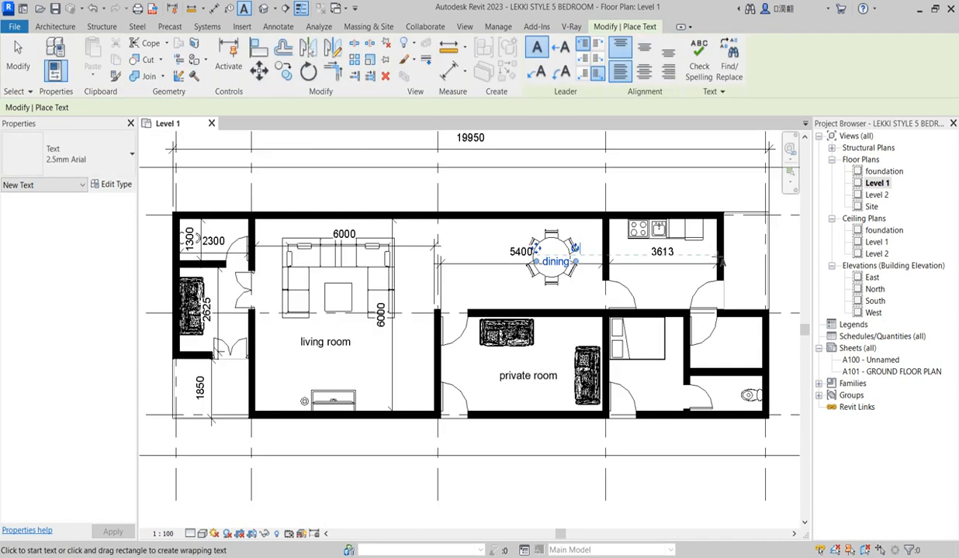
{"action": "scroll", "coordinate": [621, 289], "scroll_direction": "up", "scroll_amount": 4}
{"action": "left_click", "coordinate": [612, 268]}
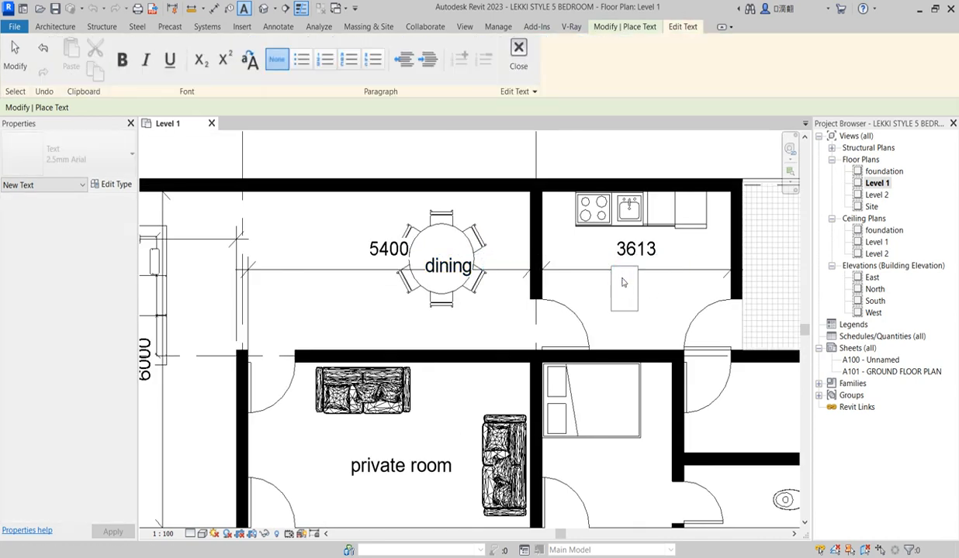
{"action": "type", "text": "kitchen"}
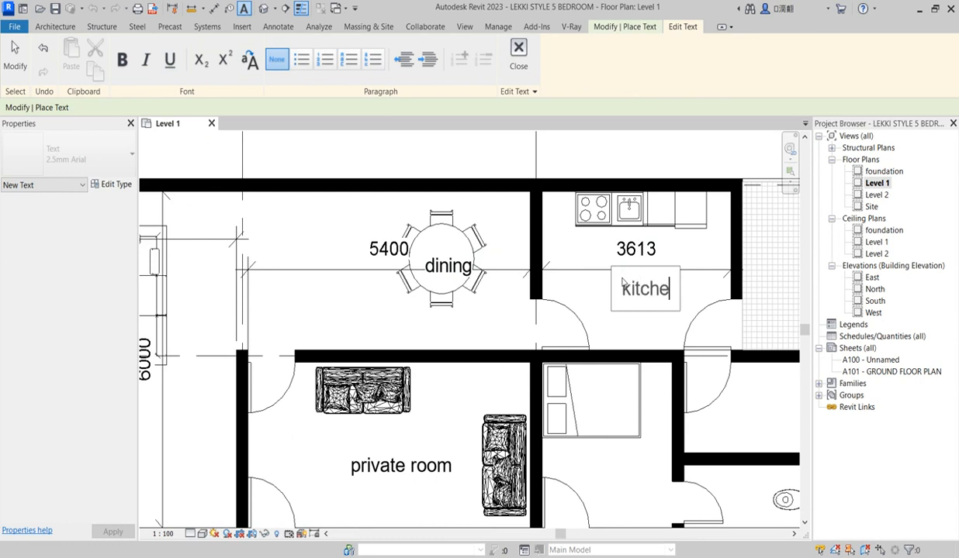
{"action": "left_click", "coordinate": [570, 276]}
Add the text label "guest room" below the bed in the bedroom beside the private room.
{"action": "scroll", "coordinate": [604, 396], "scroll_direction": "down", "scroll_amount": 3}
{"action": "scroll", "coordinate": [597, 347], "scroll_direction": "up", "scroll_amount": 2}
{"action": "left_click", "coordinate": [575, 334]}
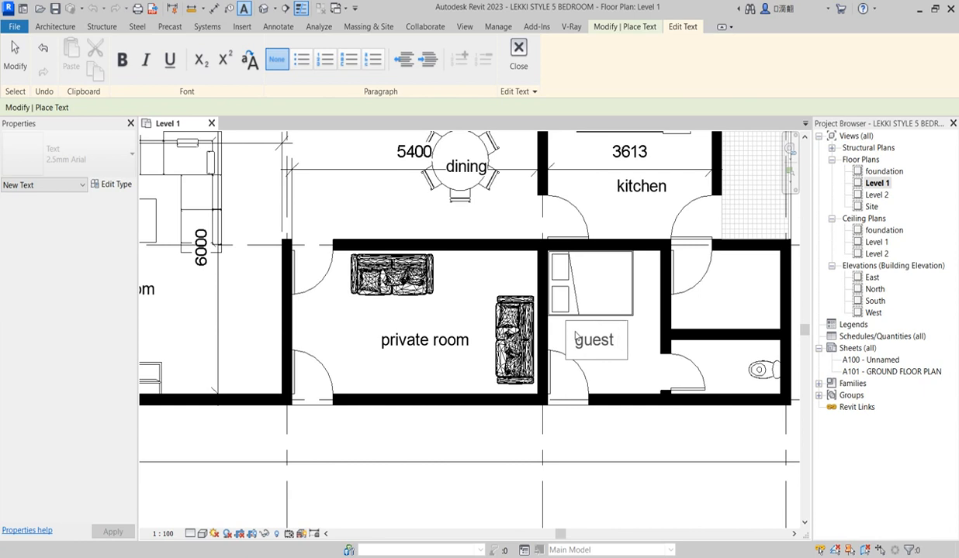
{"action": "type", "text": "guest room"}
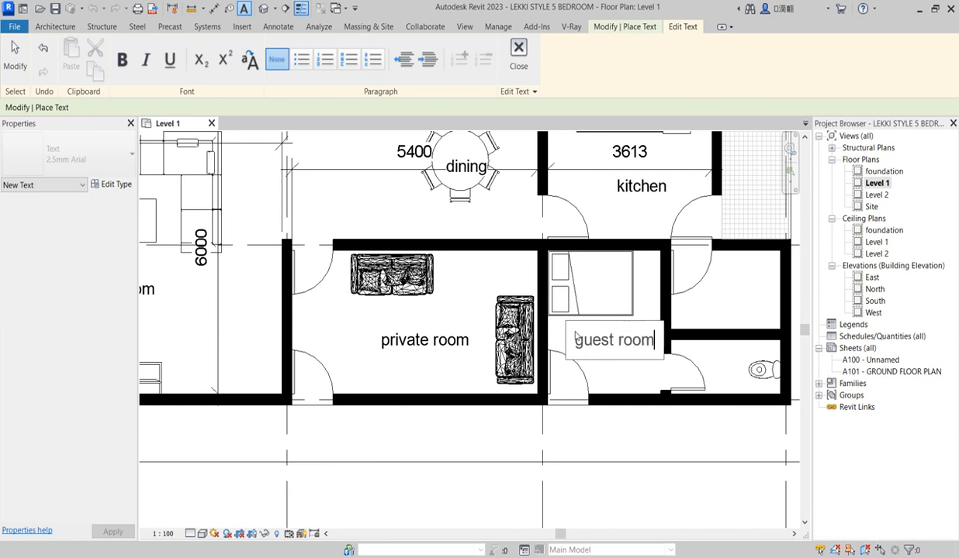
{"action": "left_click", "coordinate": [573, 278]}
Add the text label "anti-room" in the small sofa room between the two double doors, west of the living room.
{"action": "scroll", "coordinate": [621, 342], "scroll_direction": "down", "scroll_amount": 2}
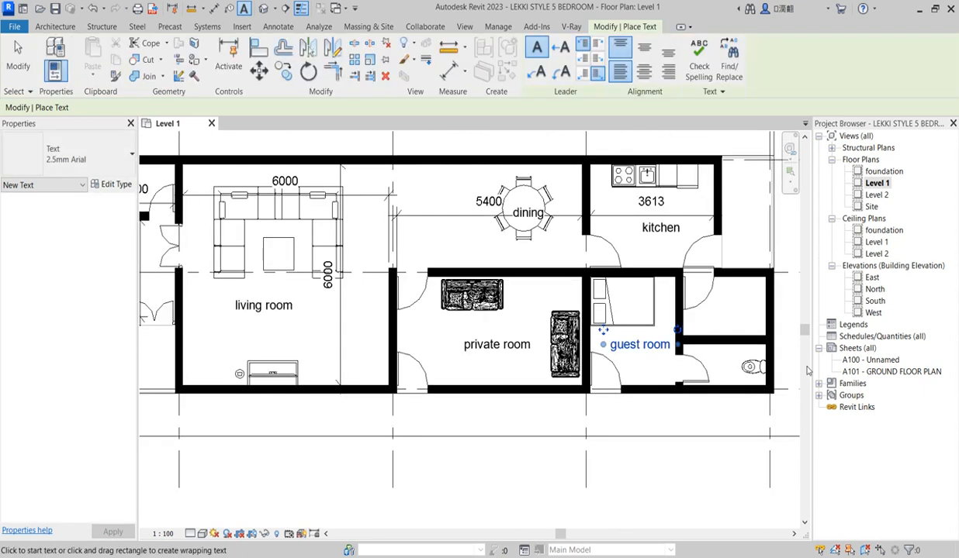
{"action": "scroll", "coordinate": [698, 334], "scroll_direction": "down", "scroll_amount": 2}
{"action": "scroll", "coordinate": [395, 305], "scroll_direction": "up", "scroll_amount": 8}
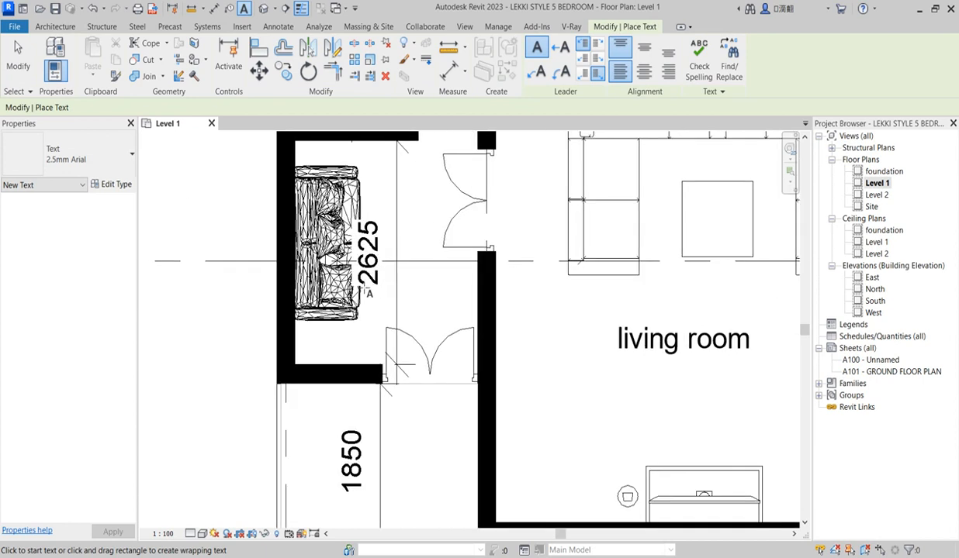
{"action": "left_click", "coordinate": [368, 297]}
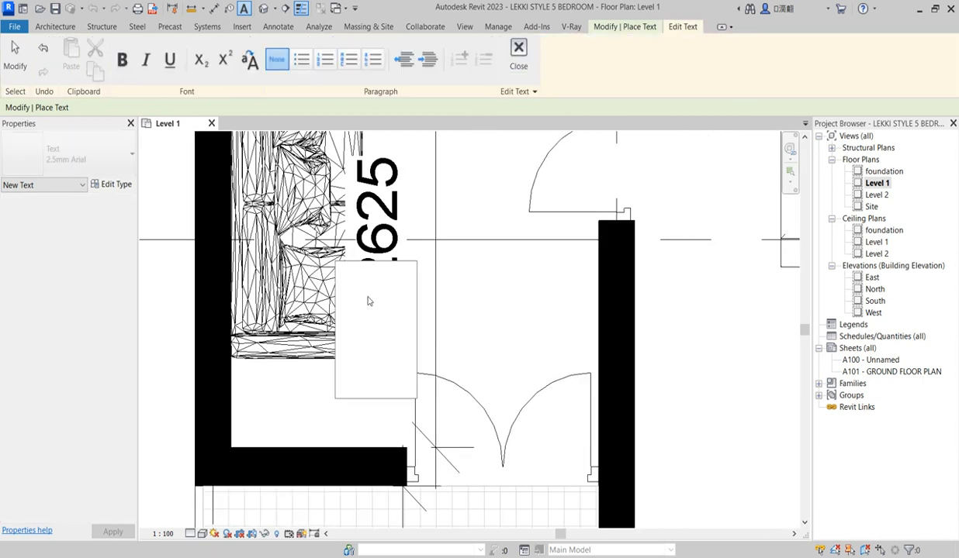
{"action": "type", "text": "anti-"}
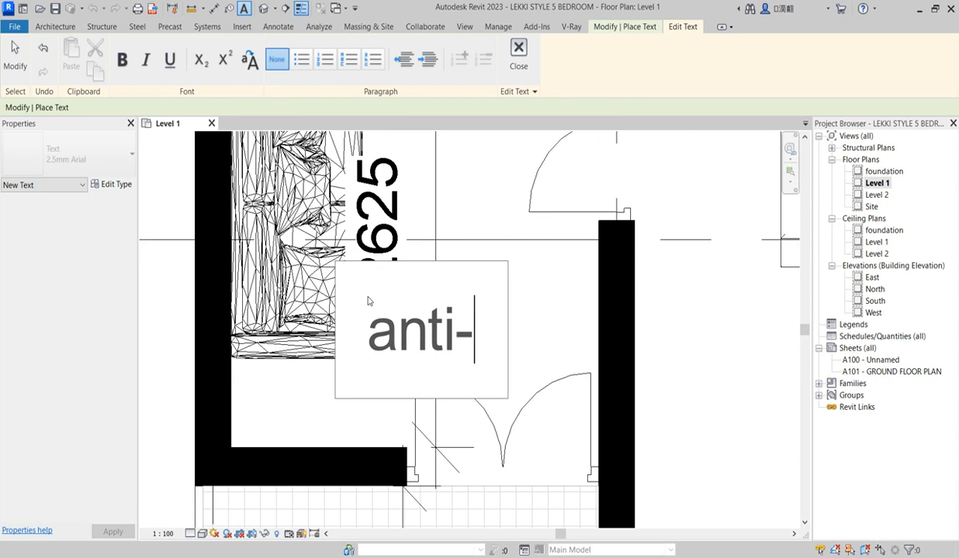
{"action": "type", "text": "room"}
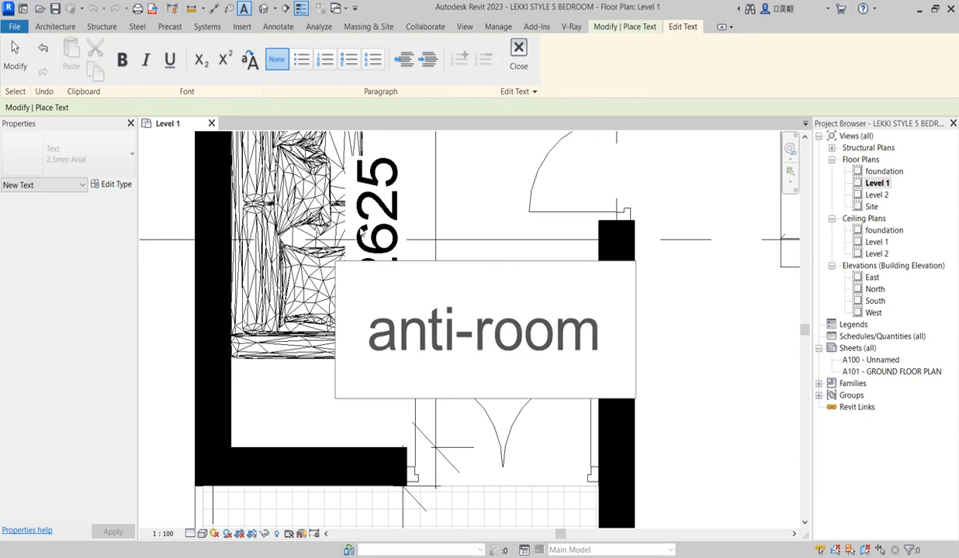
{"action": "left_click", "coordinate": [506, 223]}
Add the text label "v.toilet" in the small toilet above the anti-room.
{"action": "scroll", "coordinate": [479, 426], "scroll_direction": "down", "scroll_amount": 4}
{"action": "scroll", "coordinate": [463, 310], "scroll_direction": "up", "scroll_amount": 2}
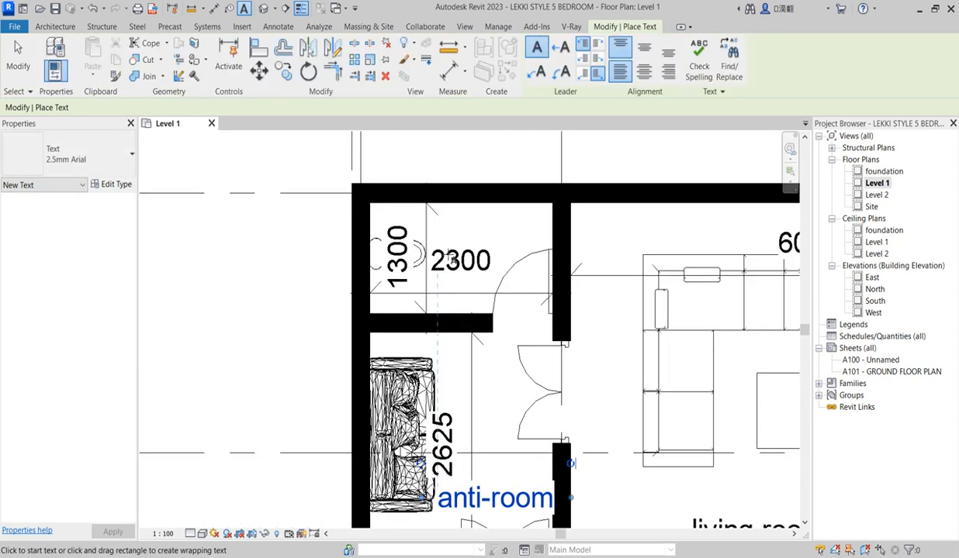
{"action": "scroll", "coordinate": [446, 256], "scroll_direction": "up", "scroll_amount": 2}
{"action": "left_click", "coordinate": [432, 231]}
{"action": "type", "text": "v.t"}
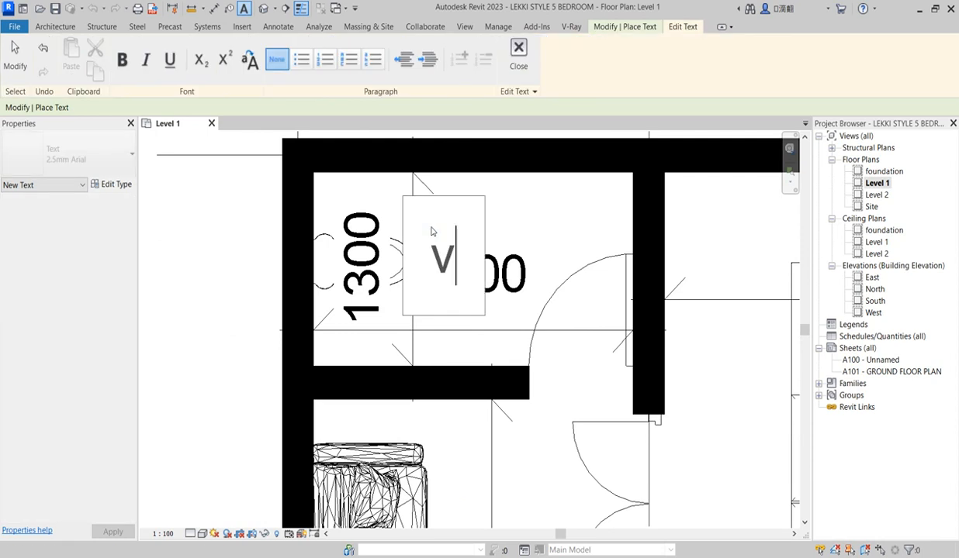
{"action": "type", "text": "oilegt"}
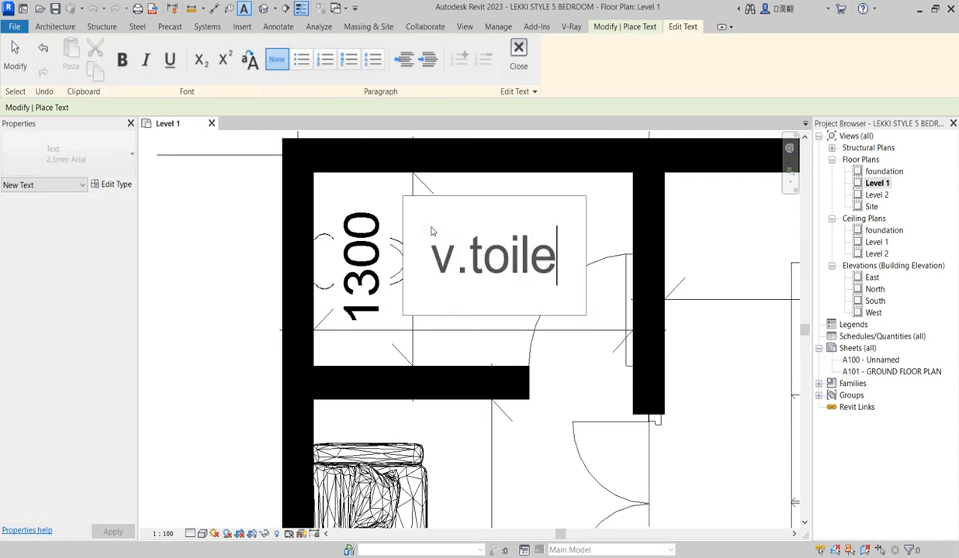
{"action": "key", "text": "BackSpace"}
{"action": "key", "text": "BackSpace"}
{"action": "type", "text": "t"}
{"action": "left_click", "coordinate": [480, 321]}
Add the text label "store" in the small room beside the guest room and finish placing text.
{"action": "scroll", "coordinate": [479, 321], "scroll_direction": "down", "scroll_amount": 6}
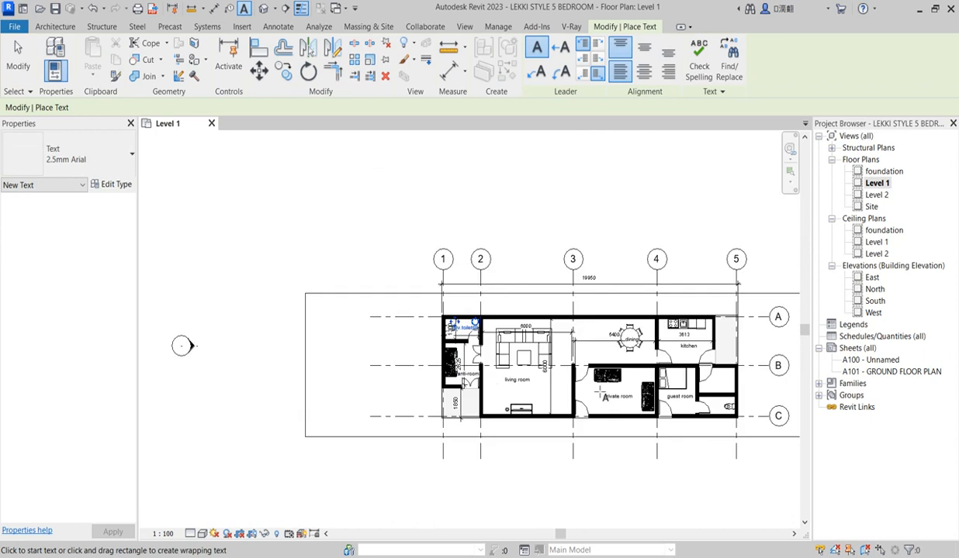
{"action": "scroll", "coordinate": [717, 392], "scroll_direction": "up", "scroll_amount": 5}
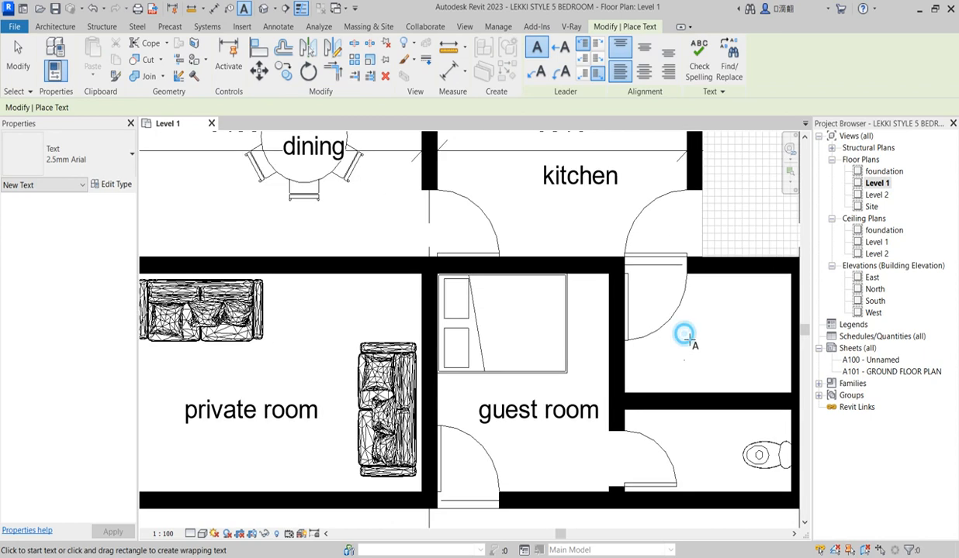
{"action": "left_click", "coordinate": [685, 339]}
{"action": "type", "text": "store"}
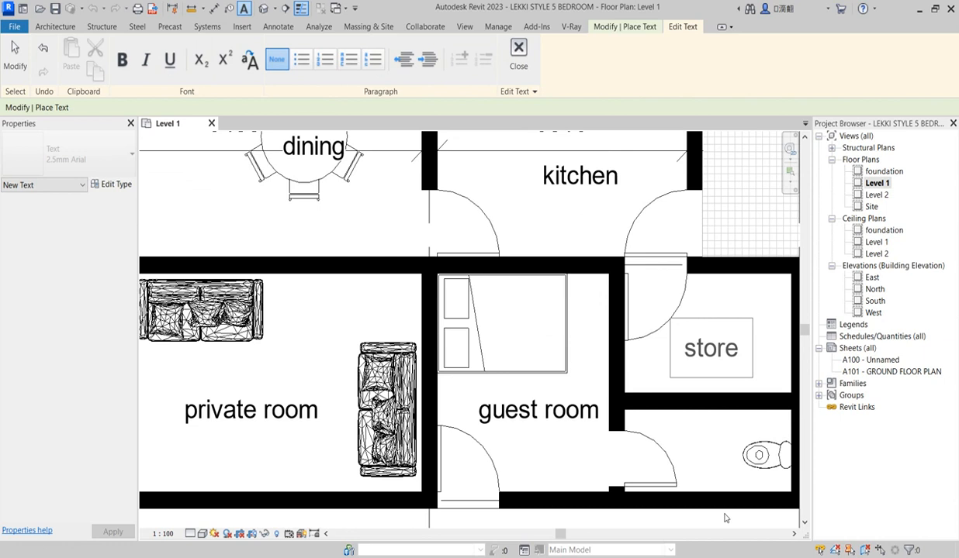
{"action": "left_click", "coordinate": [694, 464]}
{"action": "scroll", "coordinate": [690, 458], "scroll_direction": "down", "scroll_amount": 4}
{"action": "scroll", "coordinate": [683, 435], "scroll_direction": "up", "scroll_amount": 5}
{"action": "scroll", "coordinate": [652, 385], "scroll_direction": "up", "scroll_amount": 2}
{"action": "scroll", "coordinate": [626, 479], "scroll_direction": "down", "scroll_amount": 3}
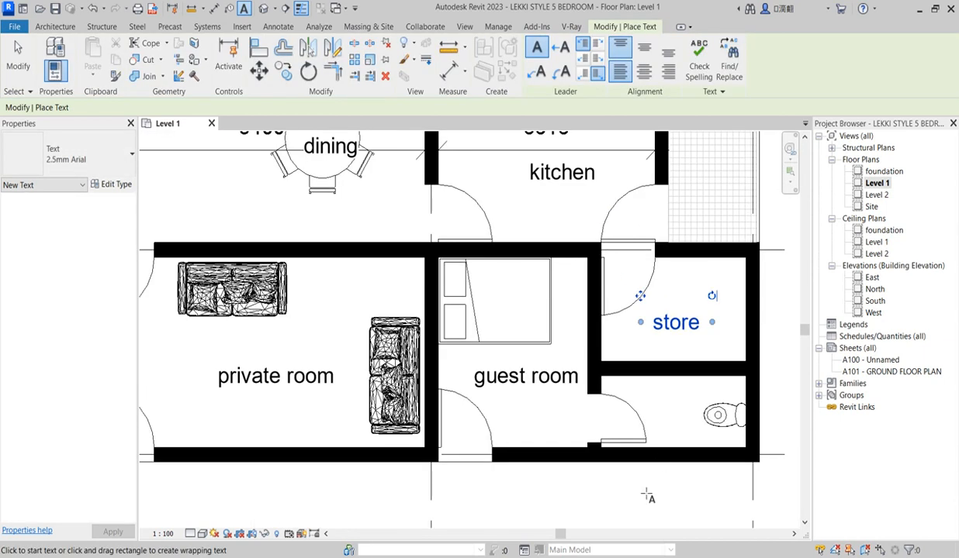
{"action": "scroll", "coordinate": [594, 405], "scroll_direction": "down", "scroll_amount": 3}
{"action": "key", "text": "Escape"}
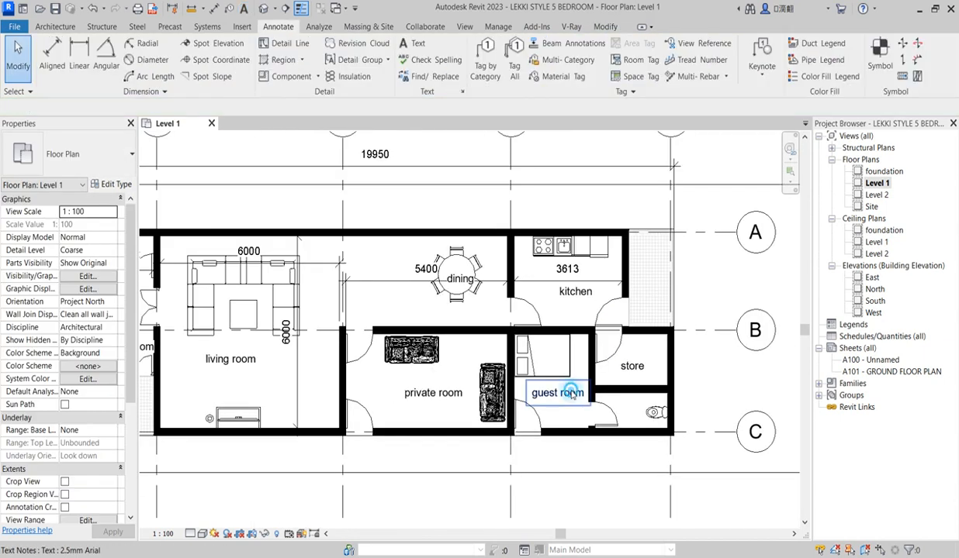
Change the text font of the room labels' 2.5mm Arial type to Technic.
{"action": "left_click", "coordinate": [572, 394]}
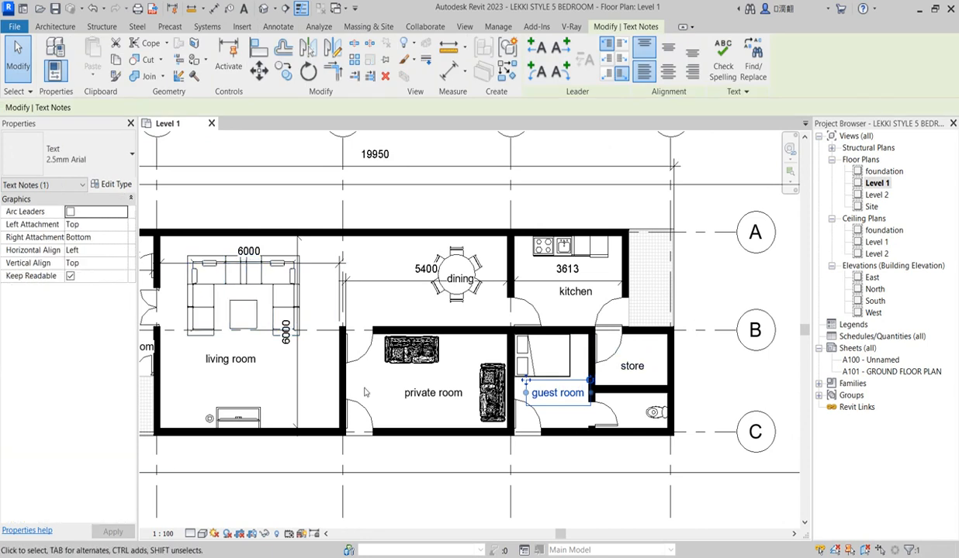
{"action": "left_click", "coordinate": [111, 186]}
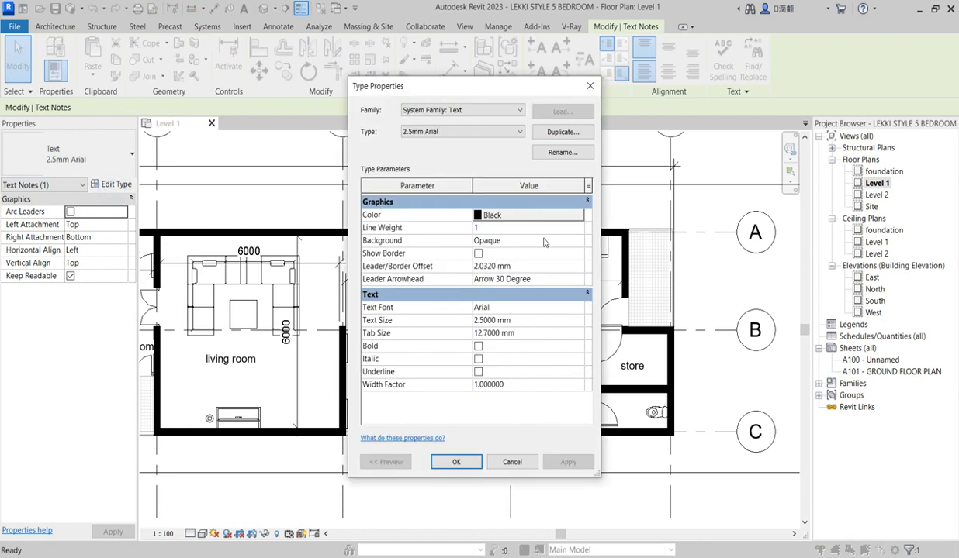
{"action": "left_click", "coordinate": [509, 308]}
{"action": "type", "text": "te"}
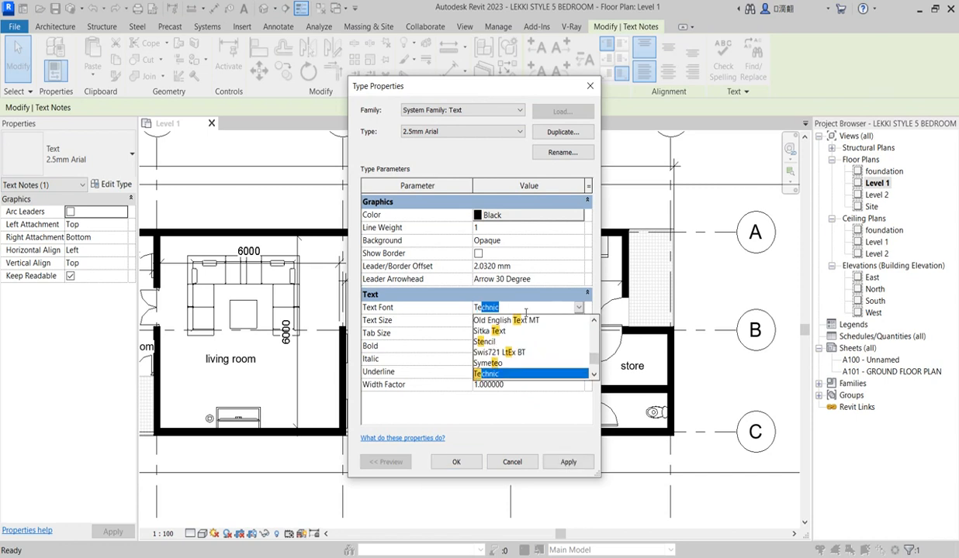
{"action": "left_click", "coordinate": [484, 375]}
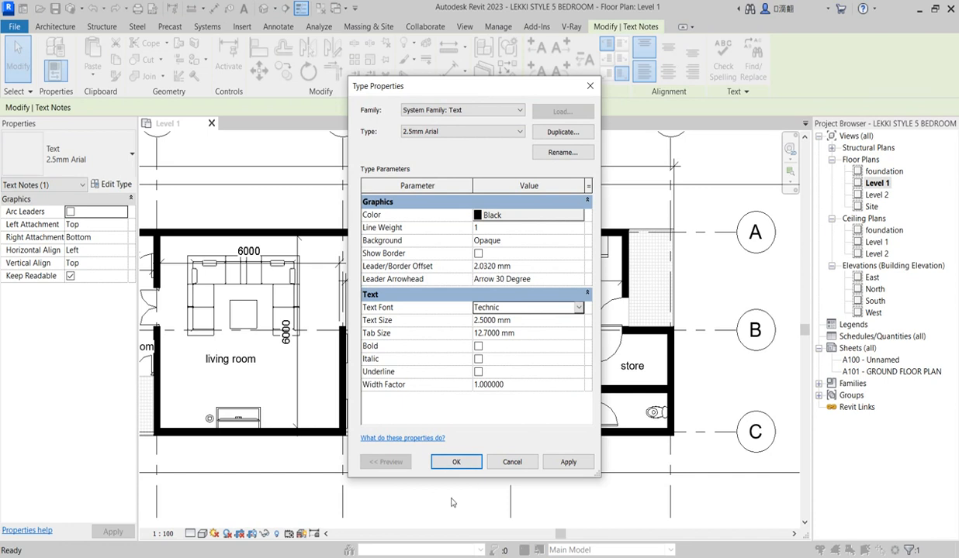
{"action": "left_click", "coordinate": [457, 463]}
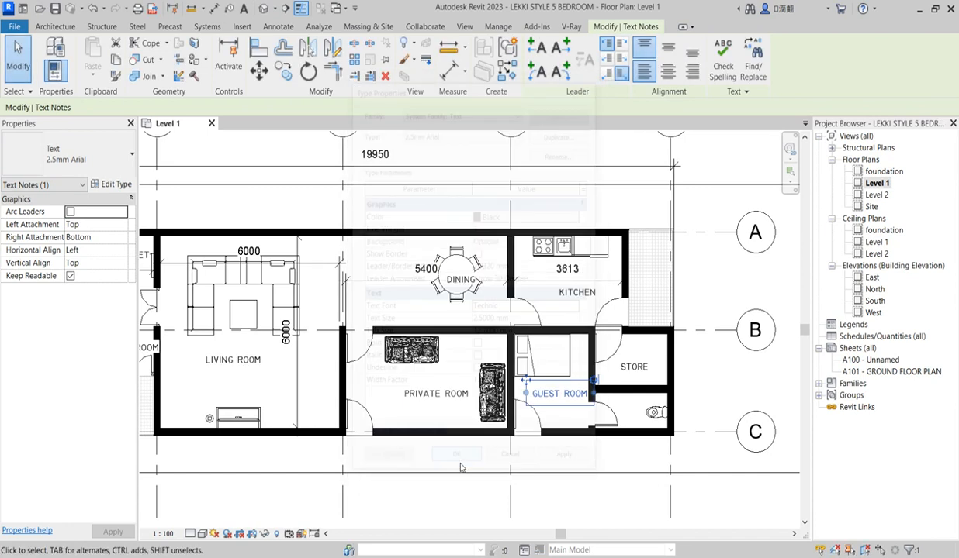
{"action": "scroll", "coordinate": [302, 404], "scroll_direction": "up", "scroll_amount": 4}
{"action": "left_click", "coordinate": [302, 403]}
Shift the PRIVATE ROOM label slightly up and to the left, away from the vertical sofa.
{"action": "scroll", "coordinate": [603, 413], "scroll_direction": "down", "scroll_amount": 2}
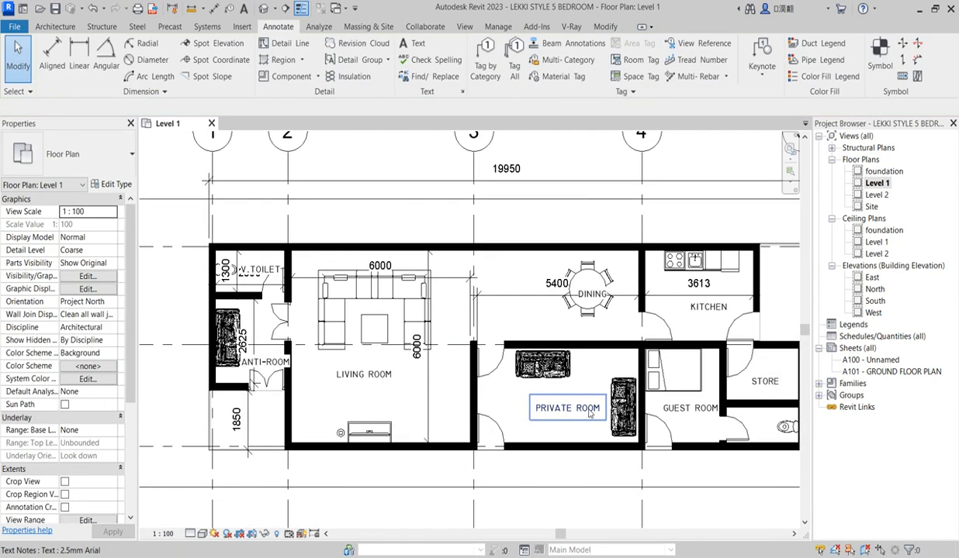
{"action": "left_click", "coordinate": [535, 399]}
{"action": "left_click_drag", "start_coordinate": [529, 395], "coordinate": [509, 389]}
{"action": "scroll", "coordinate": [507, 311], "scroll_direction": "up", "scroll_amount": 2}
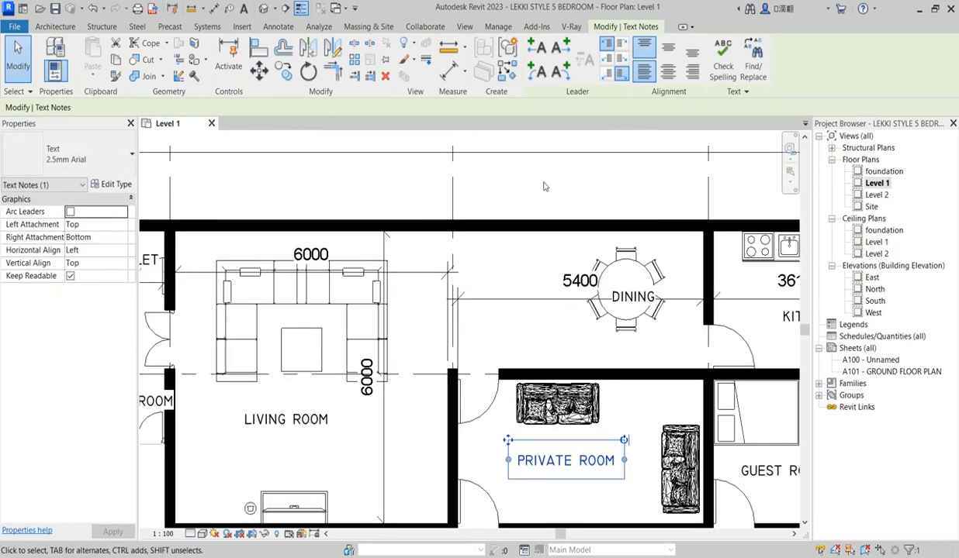
{"action": "left_click", "coordinate": [507, 312]}
Move the ANTI-ROOM label up and left so that it clears the living room wall.
{"action": "scroll", "coordinate": [507, 312], "scroll_direction": "down", "scroll_amount": 3}
{"action": "scroll", "coordinate": [335, 341], "scroll_direction": "up", "scroll_amount": 2}
{"action": "scroll", "coordinate": [335, 341], "scroll_direction": "up", "scroll_amount": 3}
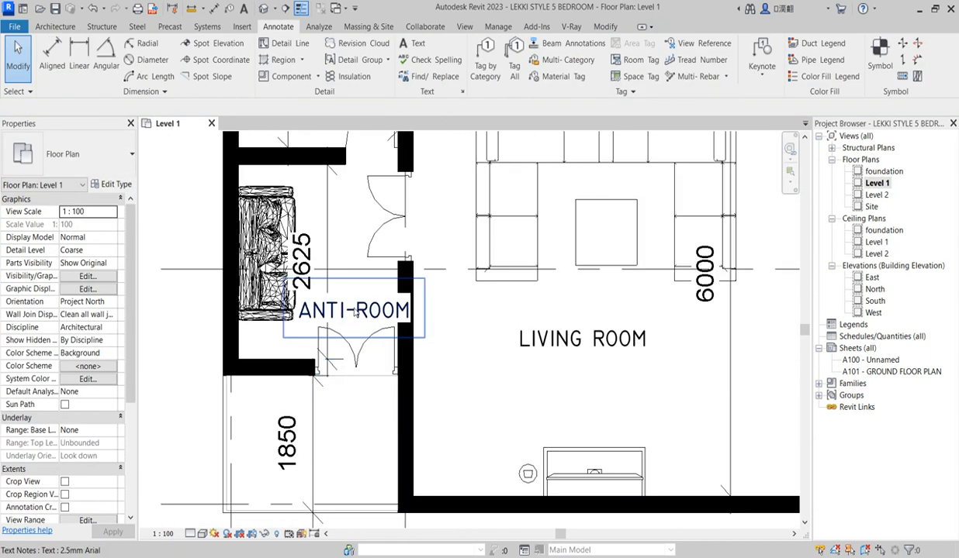
{"action": "left_click", "coordinate": [325, 309]}
{"action": "left_click_drag", "start_coordinate": [273, 267], "coordinate": [237, 252]}
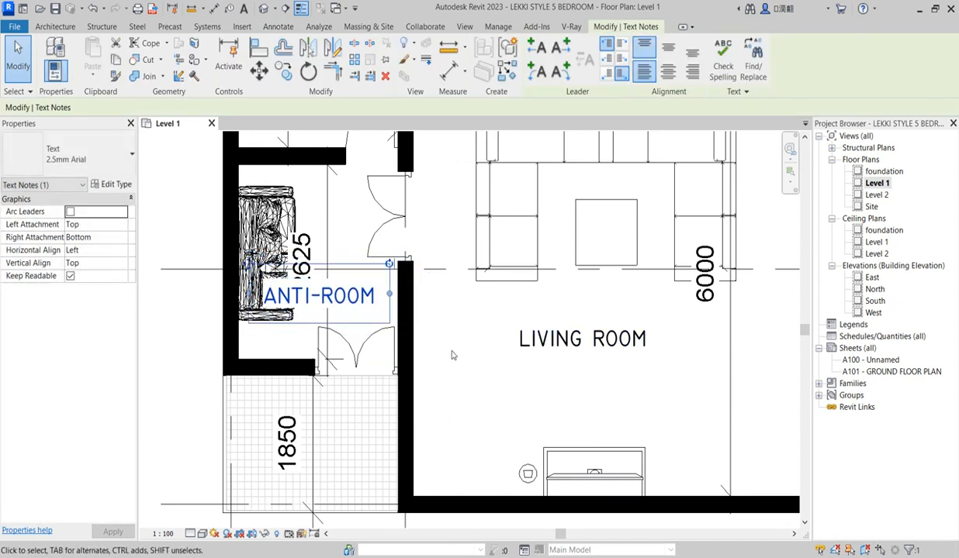
{"action": "left_click", "coordinate": [454, 378]}
Move the V.TOILET label left within the toilet, away from the living room wall.
{"action": "scroll", "coordinate": [456, 378], "scroll_direction": "down", "scroll_amount": 3}
{"action": "scroll", "coordinate": [396, 264], "scroll_direction": "up", "scroll_amount": 3}
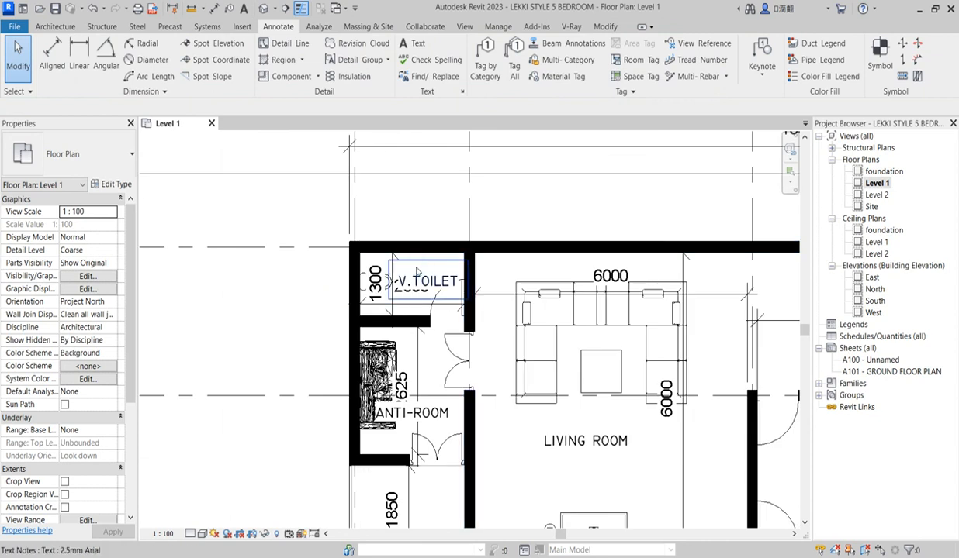
{"action": "left_click", "coordinate": [382, 261]}
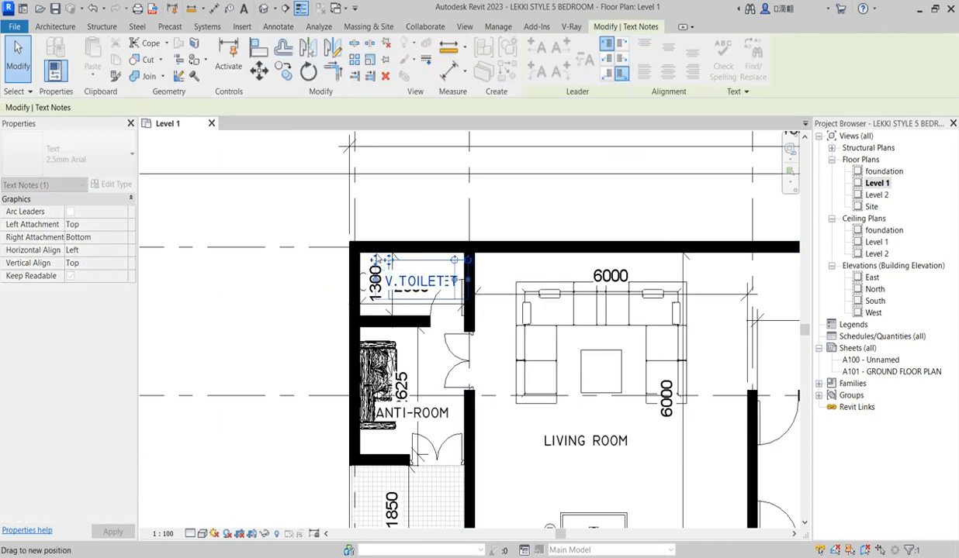
{"action": "scroll", "coordinate": [394, 298], "scroll_direction": "up", "scroll_amount": 3}
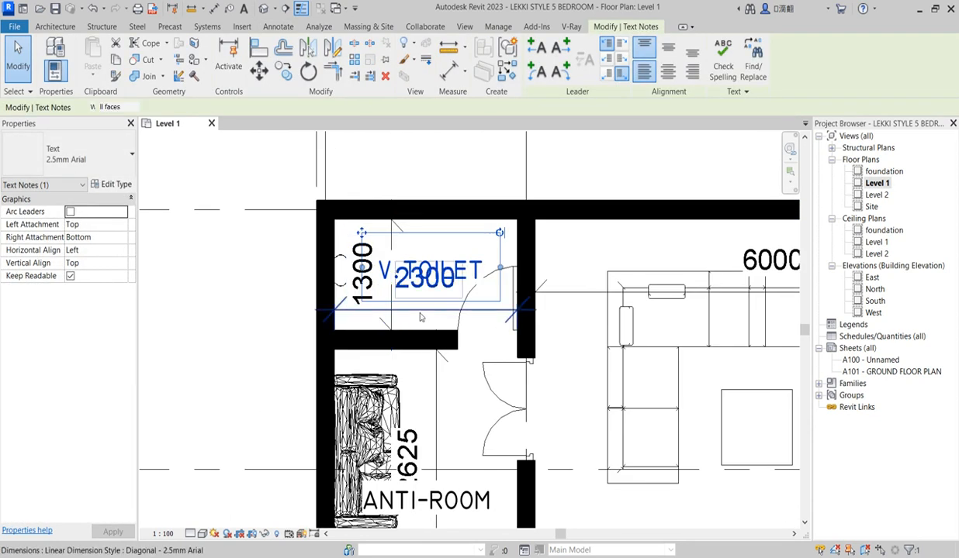
Move the toilet's horizontal dimension up so its text sits above the V.TOILET label, and nudge the label slightly.
{"action": "left_click", "coordinate": [407, 314]}
{"action": "left_click_drag", "start_coordinate": [406, 312], "coordinate": [407, 265]}
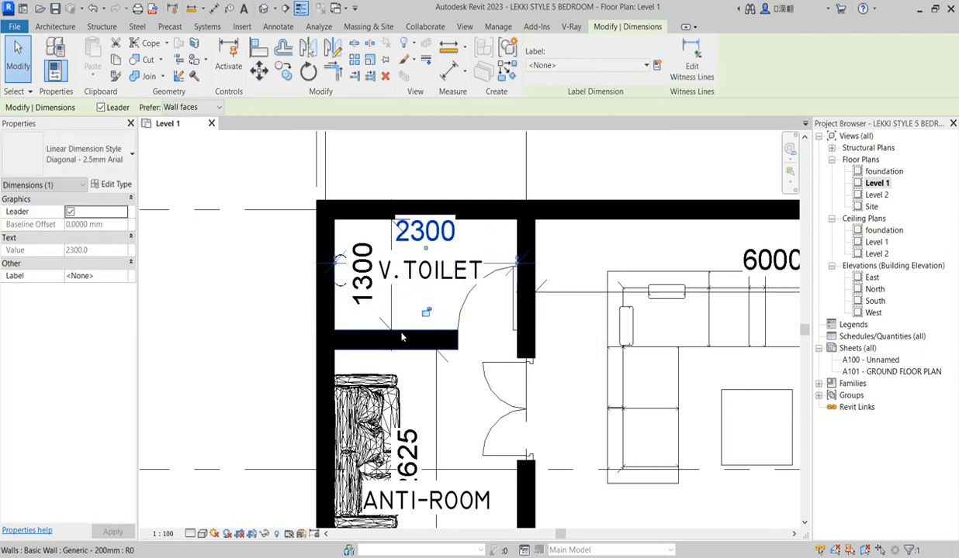
{"action": "left_click", "coordinate": [398, 271]}
{"action": "mouse_move", "coordinate": [361, 232]}
{"action": "left_mouse_down"}
{"action": "mouse_move", "coordinate": [362, 260]}
{"action": "mouse_move", "coordinate": [362, 234]}
{"action": "left_mouse_up"}
{"action": "left_click", "coordinate": [242, 306]}
{"action": "scroll", "coordinate": [242, 307], "scroll_direction": "down", "scroll_amount": 5}
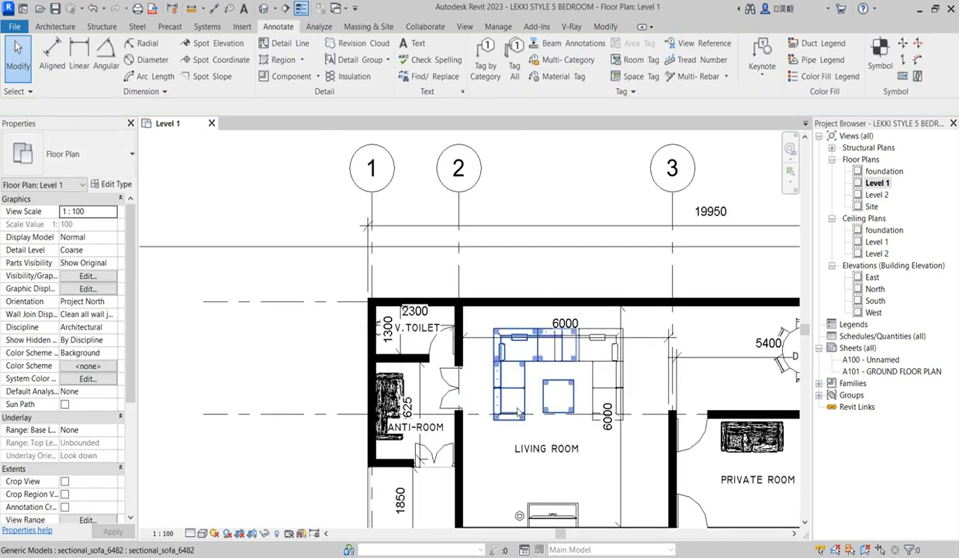
Copy the KITCHEN label with Multiple onto the hatched area beside the kitchen and the hatched porch below the anti-room.
{"action": "scroll", "coordinate": [548, 399], "scroll_direction": "up", "scroll_amount": 3}
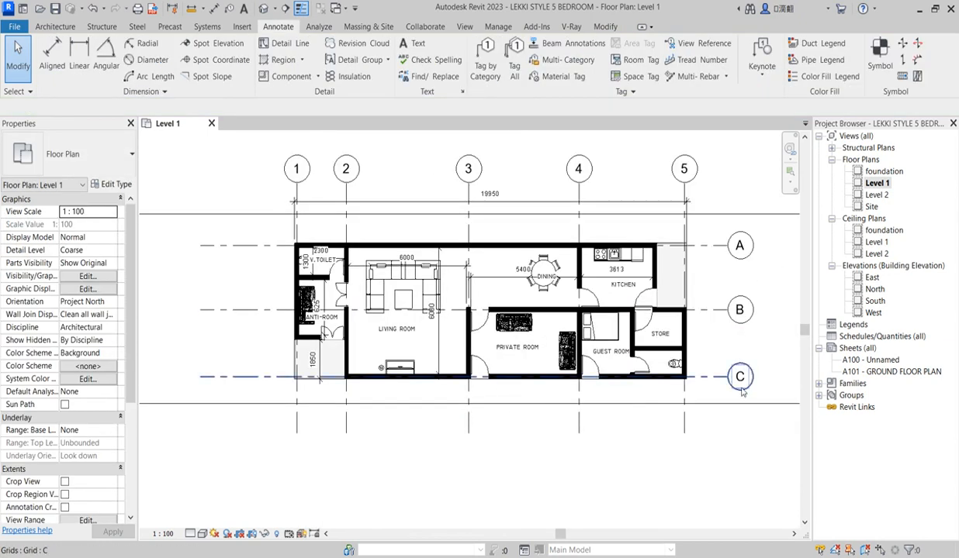
{"action": "scroll", "coordinate": [703, 320], "scroll_direction": "up", "scroll_amount": 2}
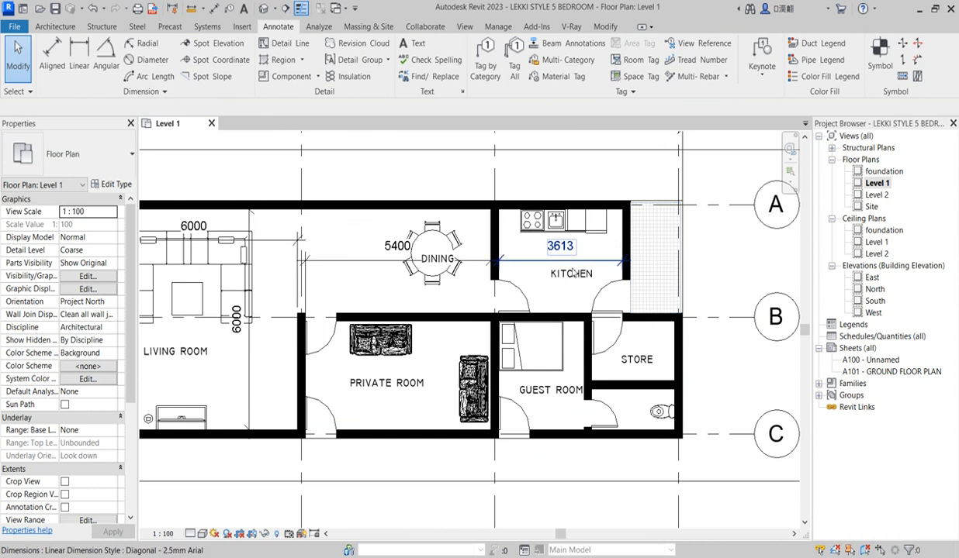
{"action": "left_click", "coordinate": [572, 282]}
{"action": "scroll", "coordinate": [578, 287], "scroll_direction": "down", "scroll_amount": 3}
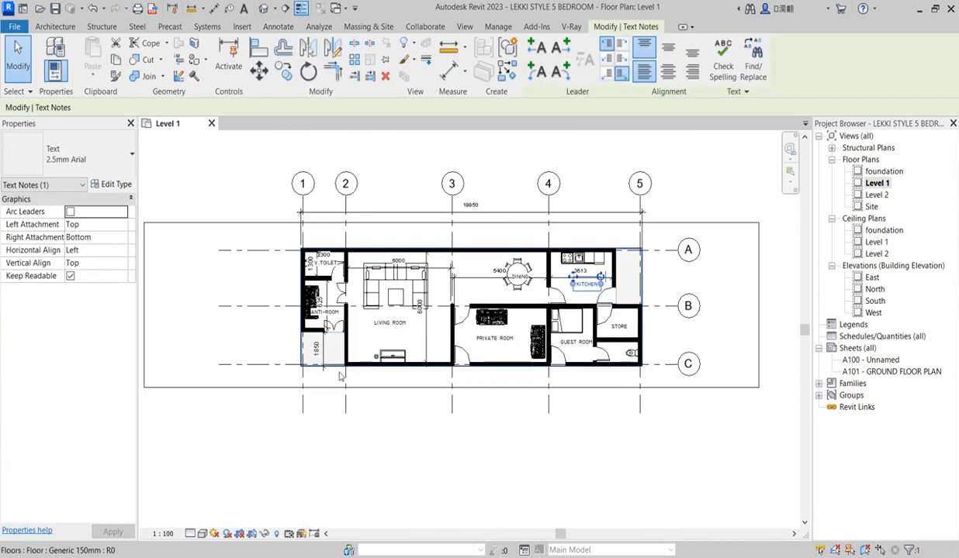
{"action": "left_click", "coordinate": [282, 74]}
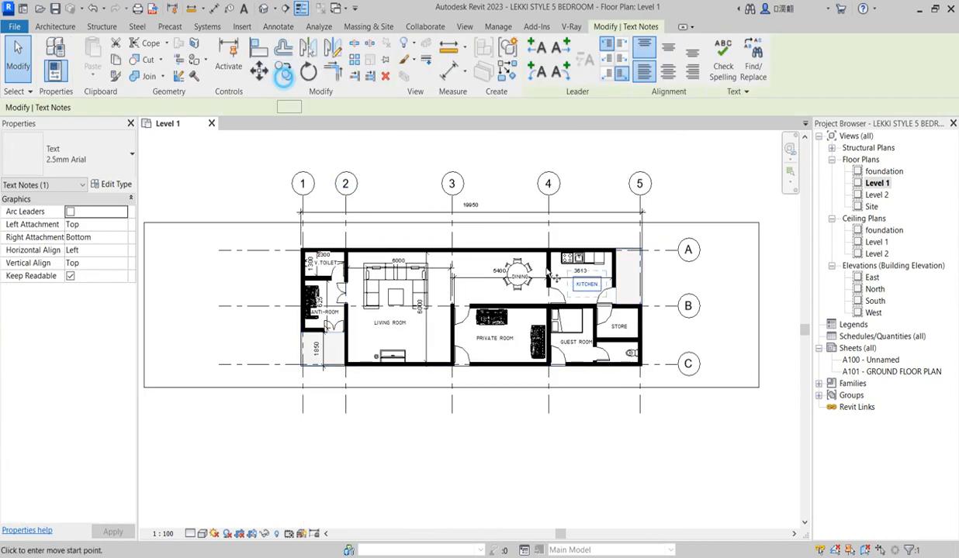
{"action": "scroll", "coordinate": [587, 297], "scroll_direction": "up", "scroll_amount": 3}
{"action": "left_click", "coordinate": [587, 297]}
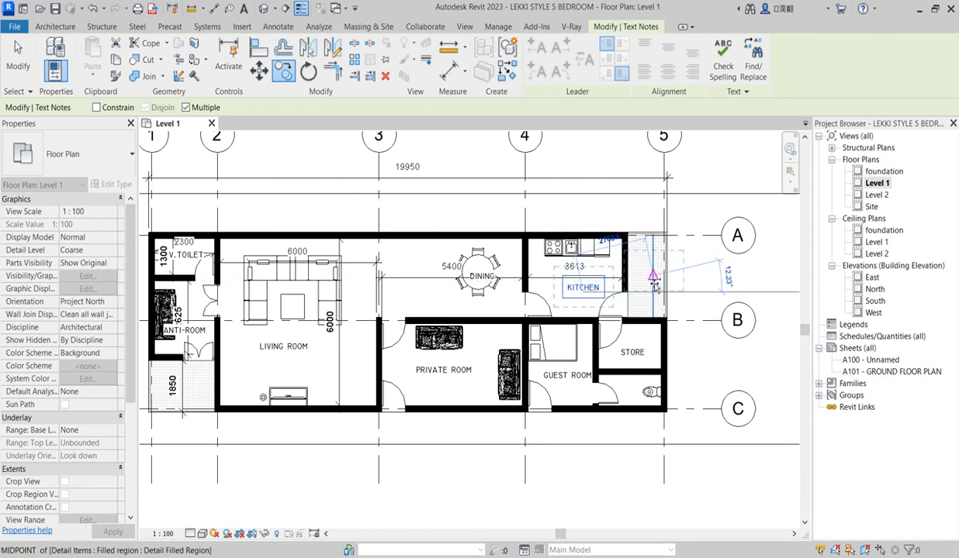
{"action": "scroll", "coordinate": [690, 310], "scroll_direction": "down", "scroll_amount": 2}
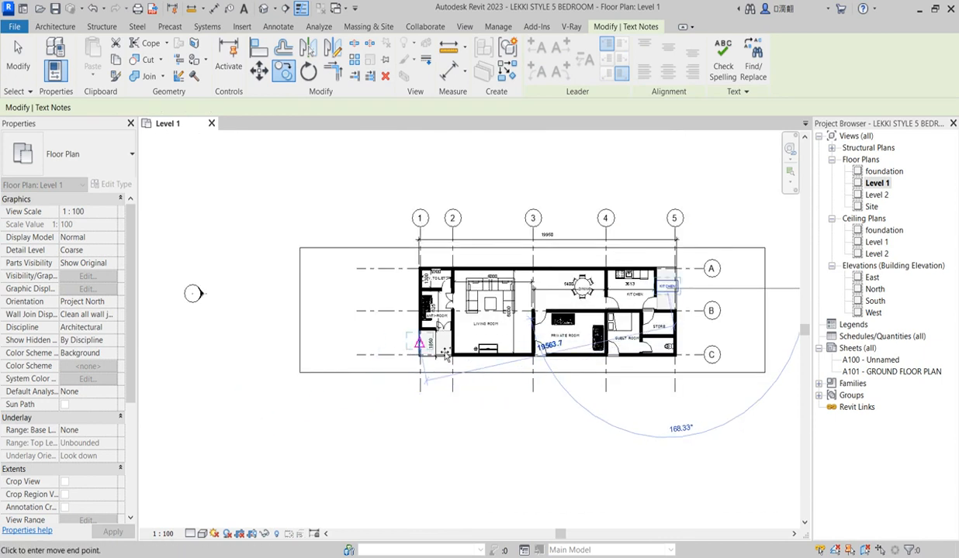
{"action": "scroll", "coordinate": [438, 341], "scroll_direction": "up", "scroll_amount": 4}
{"action": "left_click", "coordinate": [439, 341]}
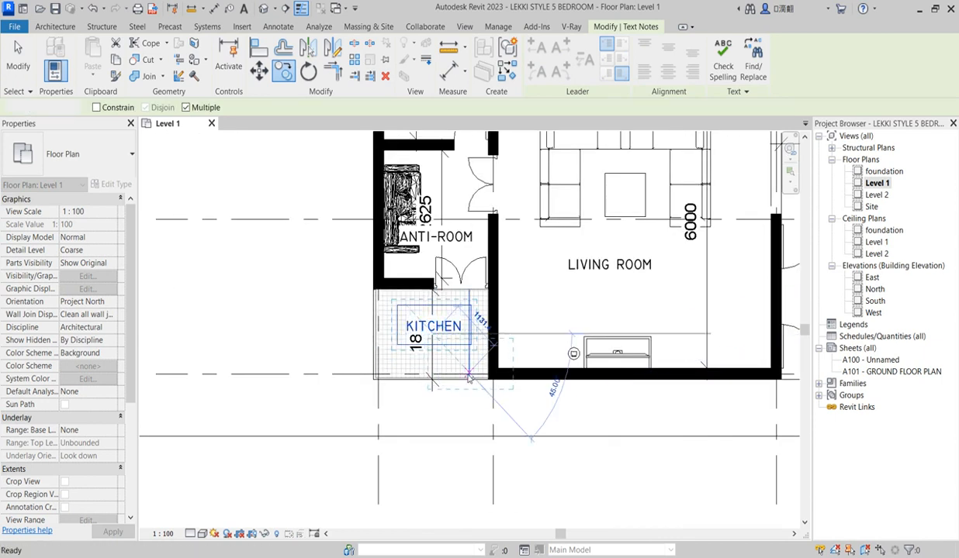
Change the copied label on the porch below the anti-room to ENTRANCE PORCH and narrow it to wrap onto two lines.
{"action": "scroll", "coordinate": [438, 337], "scroll_direction": "up", "scroll_amount": 2}
{"action": "double_click", "coordinate": [441, 335]}
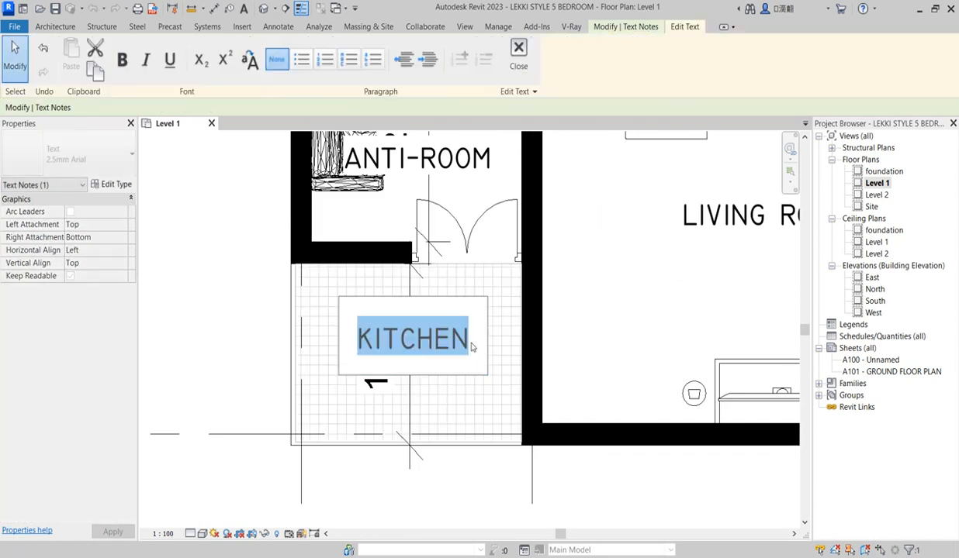
{"action": "type", "text": "ENT"}
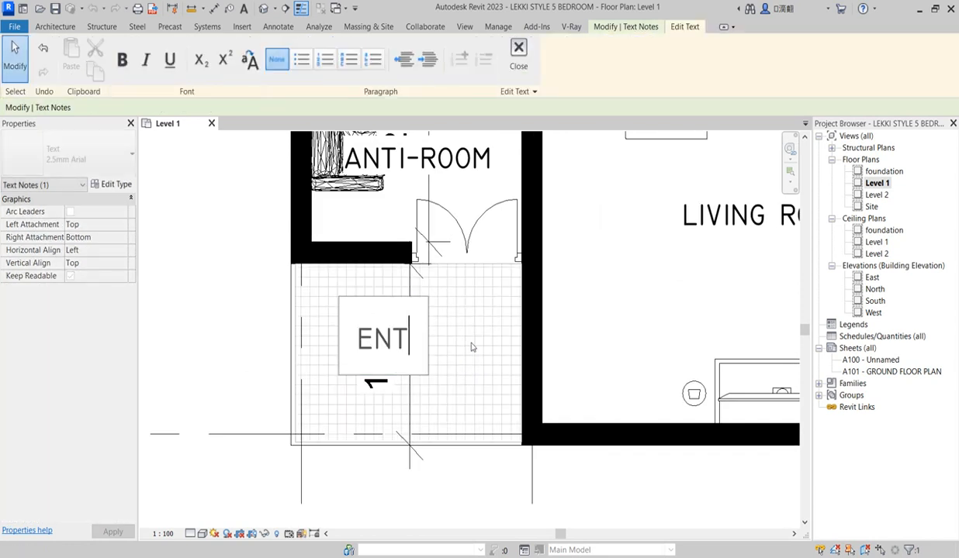
{"action": "type", "text": "RAN"}
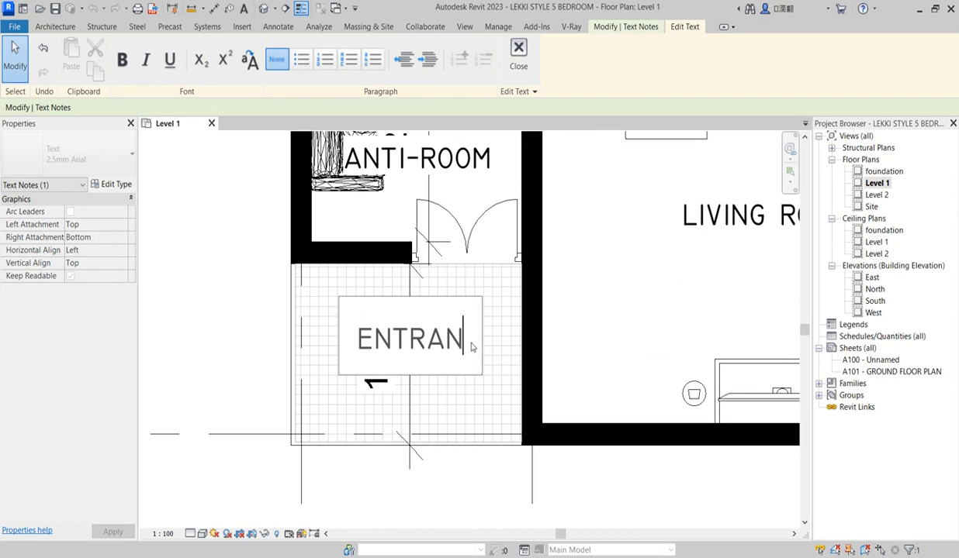
{"action": "type", "text": "CE PORT"}
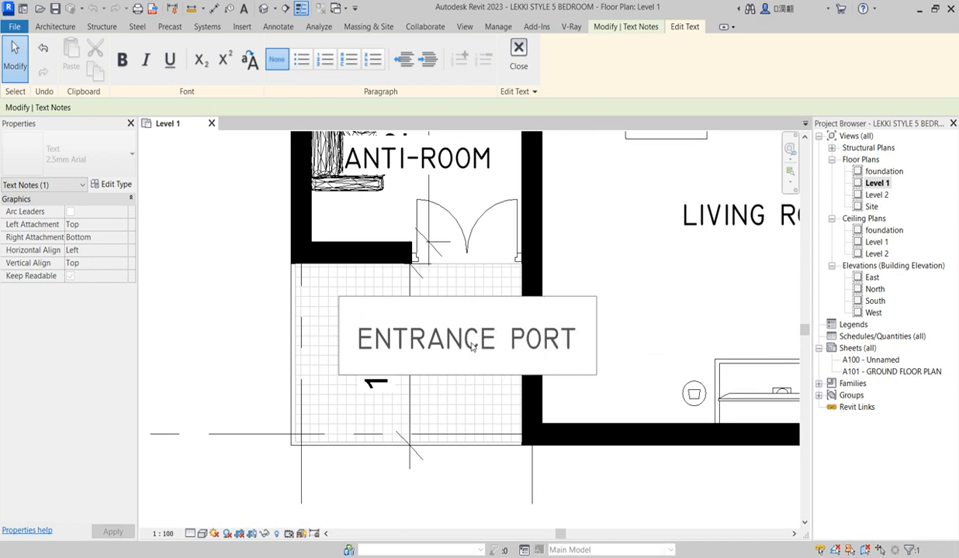
{"action": "key", "text": "BackSpace"}
{"action": "type", "text": "CH"}
{"action": "left_click", "coordinate": [615, 242]}
{"action": "mouse_move", "coordinate": [613, 337]}
{"action": "left_mouse_down"}
{"action": "mouse_move", "coordinate": [488, 338]}
{"action": "mouse_move", "coordinate": [525, 337]}
{"action": "left_mouse_up"}
{"action": "left_click", "coordinate": [582, 321]}
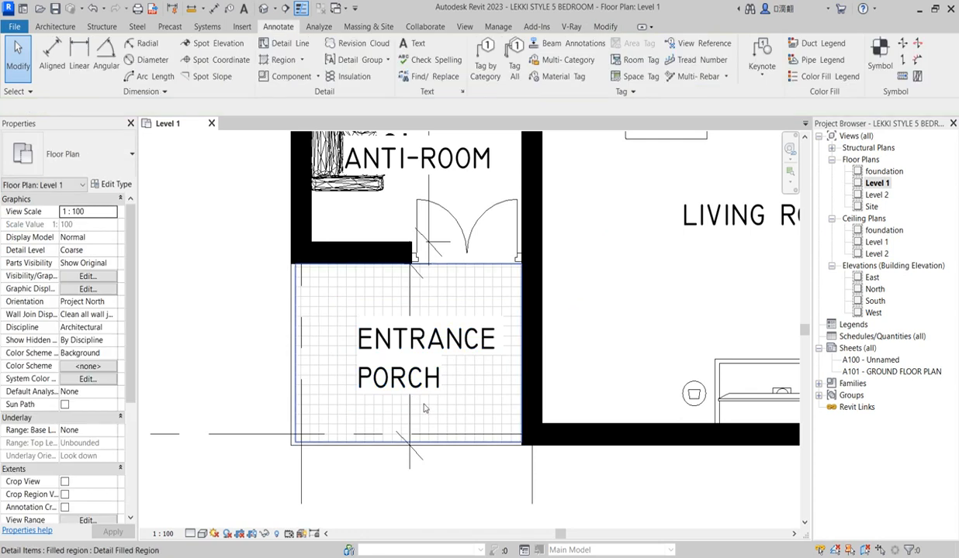
Change the copied KITCHEN label on the hatched area beside the kitchen to TERR.
{"action": "scroll", "coordinate": [390, 314], "scroll_direction": "down", "scroll_amount": 3}
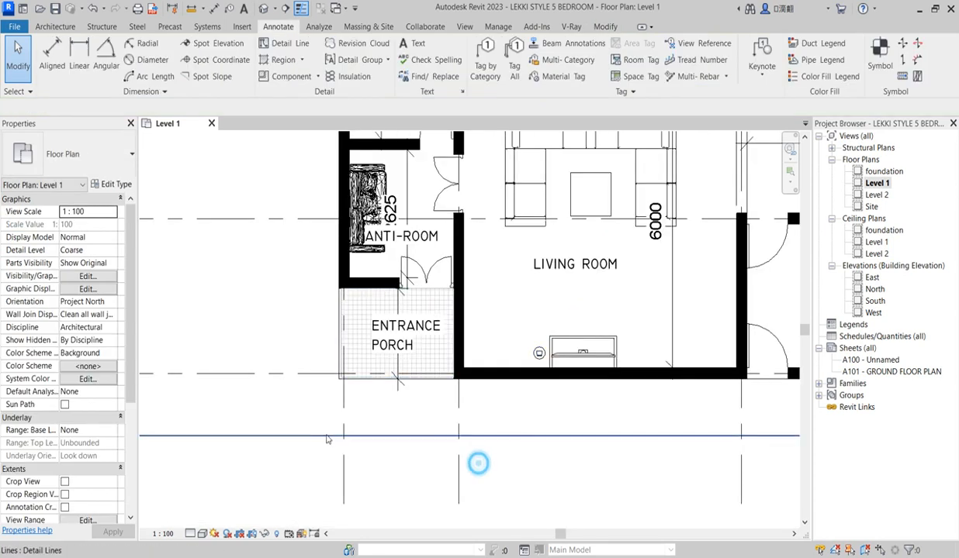
{"action": "scroll", "coordinate": [479, 520], "scroll_direction": "down", "scroll_amount": 3}
{"action": "scroll", "coordinate": [706, 318], "scroll_direction": "up", "scroll_amount": 2}
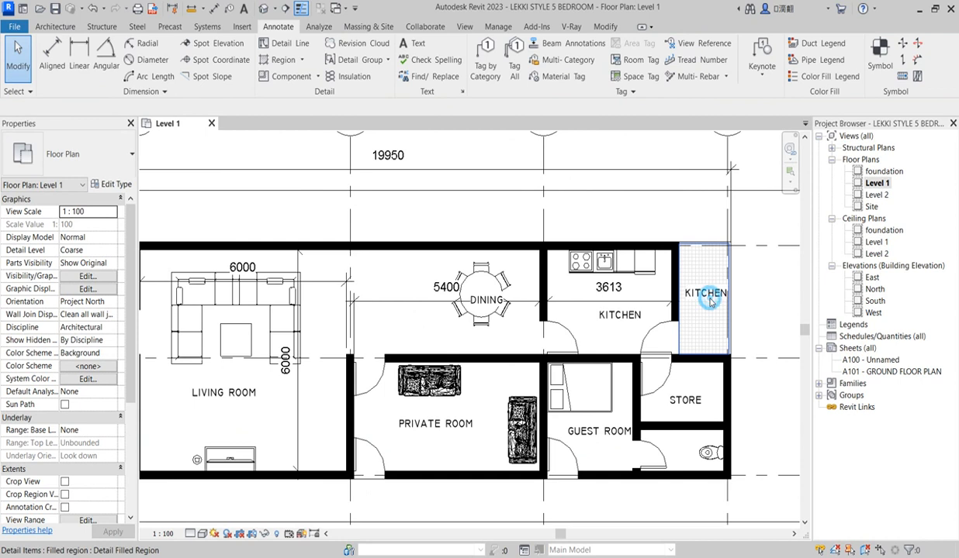
{"action": "left_click", "coordinate": [708, 301]}
{"action": "scroll", "coordinate": [708, 301], "scroll_direction": "up", "scroll_amount": 2}
{"action": "left_click", "coordinate": [775, 287]}
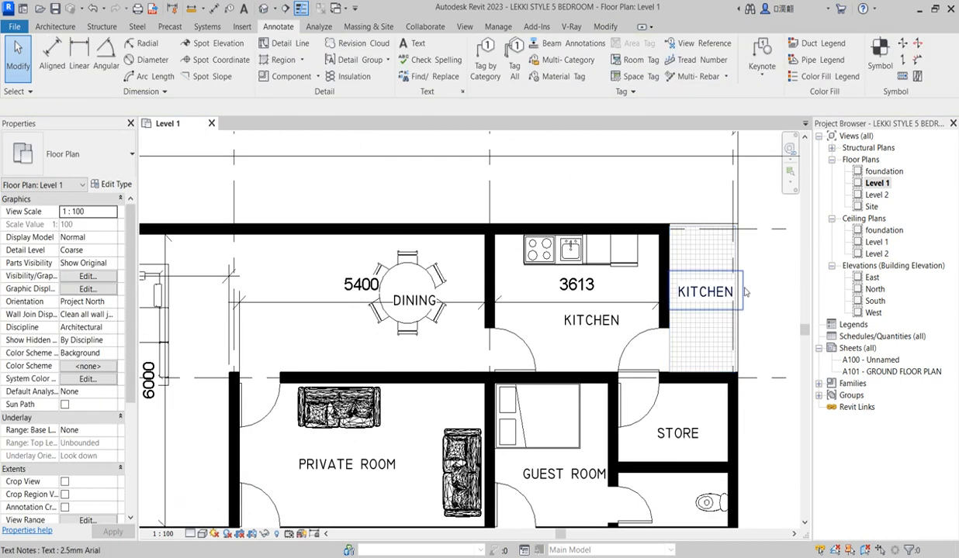
{"action": "left_click", "coordinate": [743, 290]}
{"action": "double_click", "coordinate": [732, 293]}
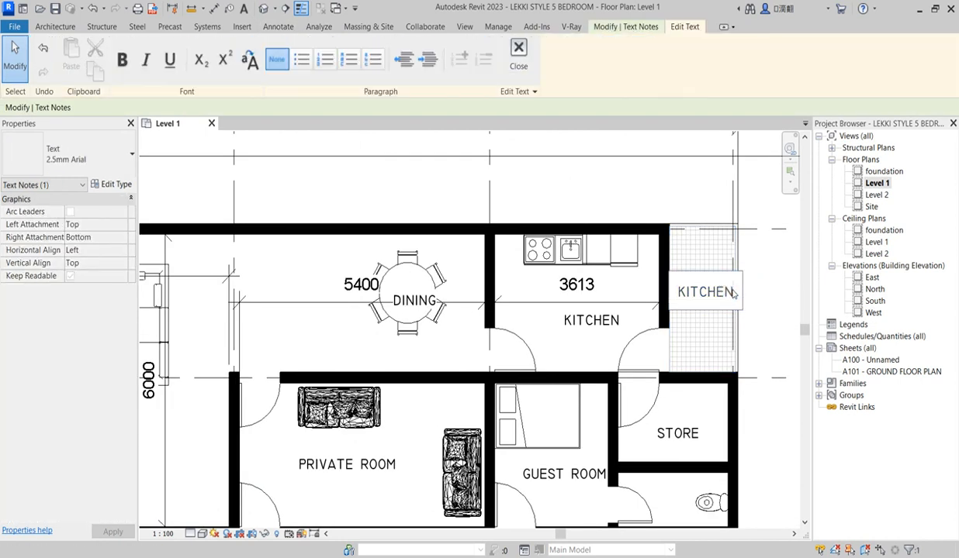
{"action": "type", "text": "TERR."}
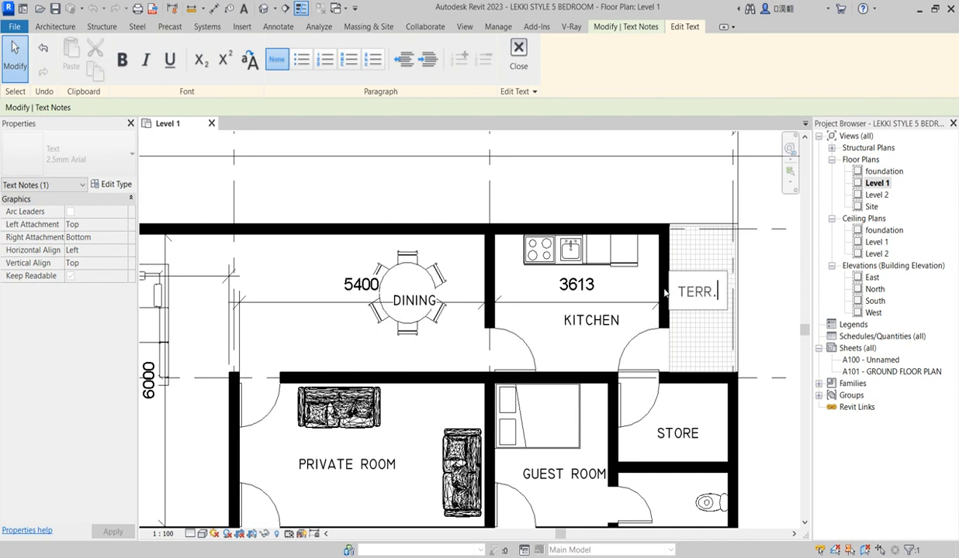
{"action": "scroll", "coordinate": [665, 292], "scroll_direction": "up", "scroll_amount": 1}
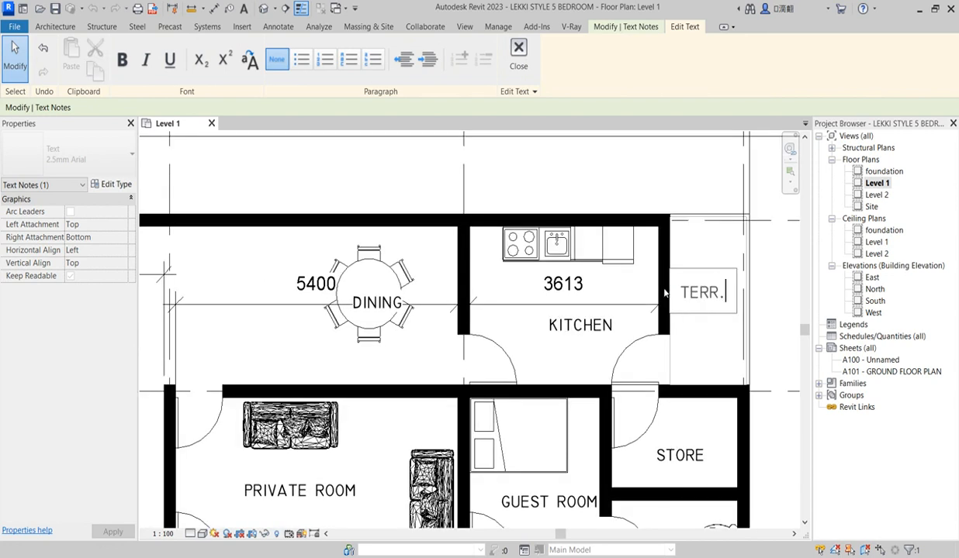
{"action": "left_click", "coordinate": [771, 299]}
{"action": "scroll", "coordinate": [624, 328], "scroll_direction": "down", "scroll_amount": 3}
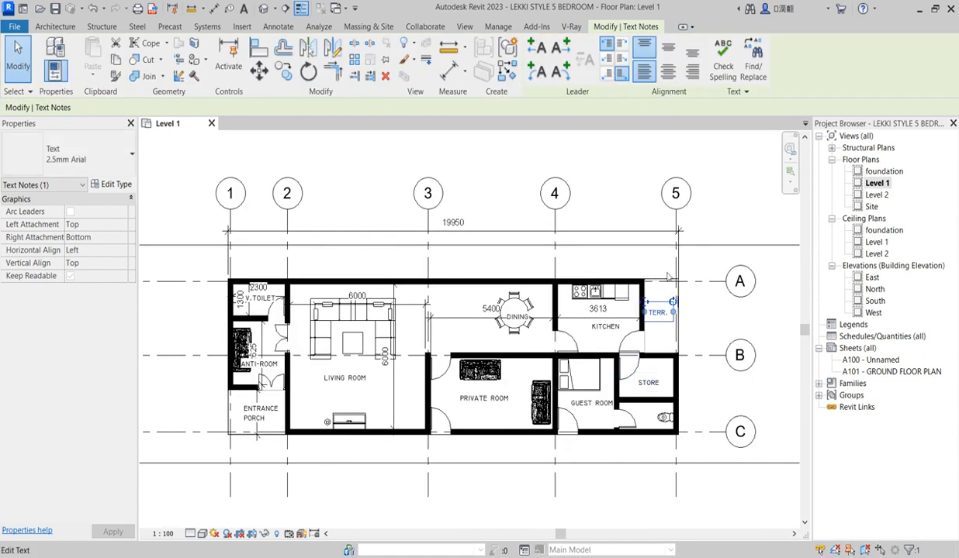
{"action": "left_click", "coordinate": [700, 209]}
{"action": "scroll", "coordinate": [646, 326], "scroll_direction": "up", "scroll_amount": 3}
{"action": "scroll", "coordinate": [575, 358], "scroll_direction": "down", "scroll_amount": 6}
{"action": "scroll", "coordinate": [512, 441], "scroll_direction": "up", "scroll_amount": 2}
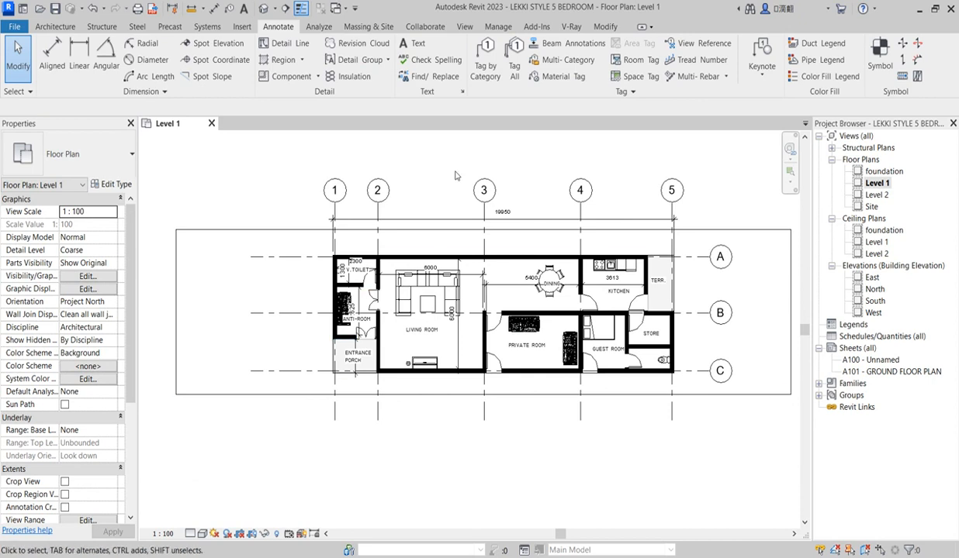
{"action": "scroll", "coordinate": [652, 258], "scroll_direction": "up", "scroll_amount": 4}
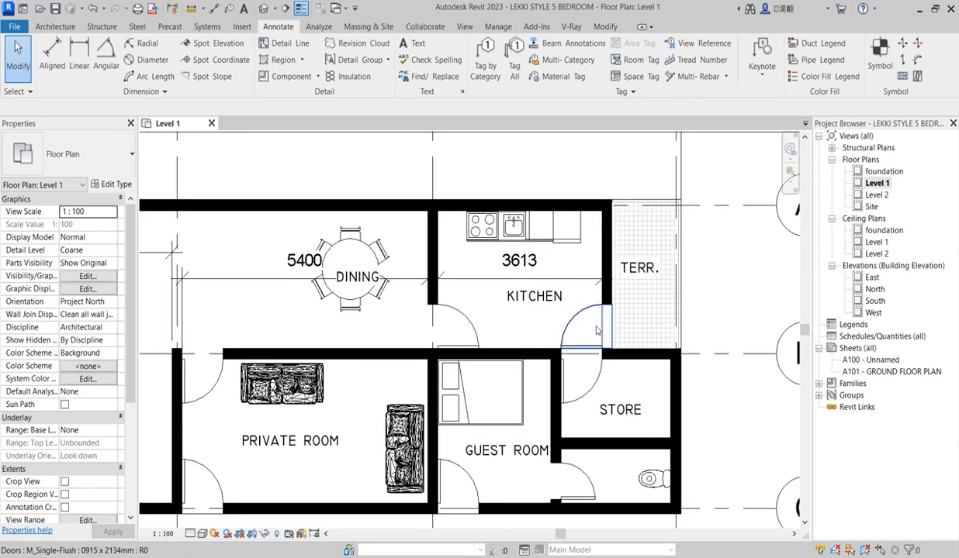
{"action": "scroll", "coordinate": [605, 297], "scroll_direction": "down", "scroll_amount": 3}
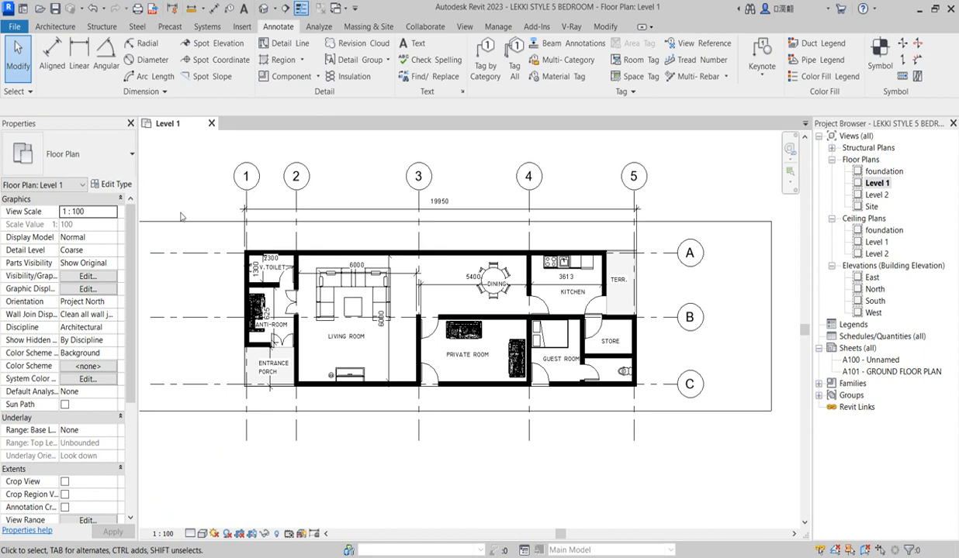
{"action": "scroll", "coordinate": [384, 411], "scroll_direction": "up", "scroll_amount": 1}
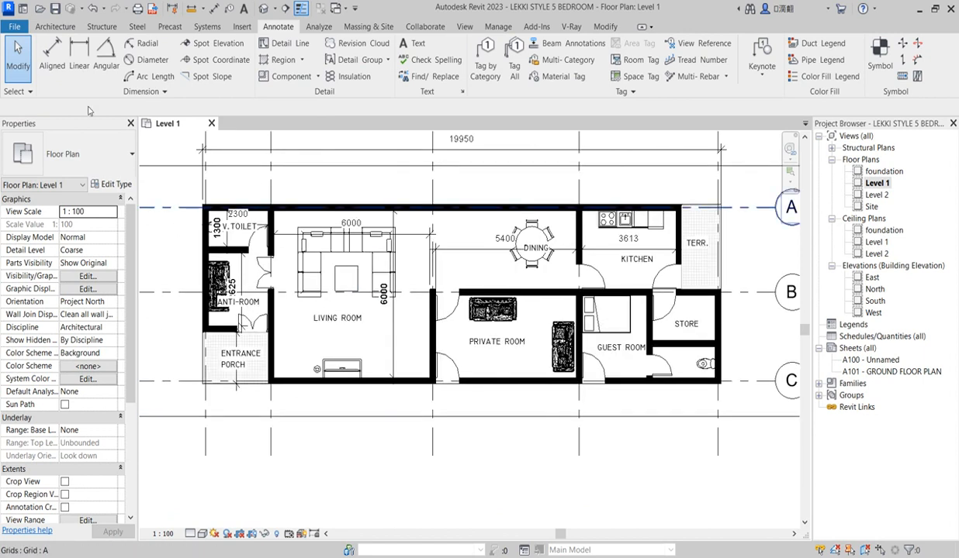
Start placing a window and duplicate the M_Fixed 0610 x 0610mm type as "long casement".
{"action": "left_click", "coordinate": [48, 26]}
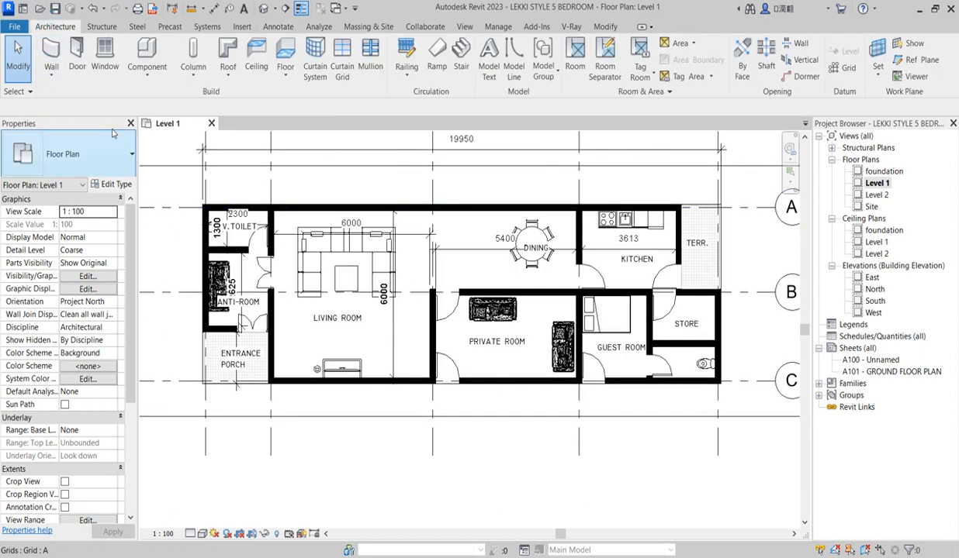
{"action": "left_click", "coordinate": [104, 58]}
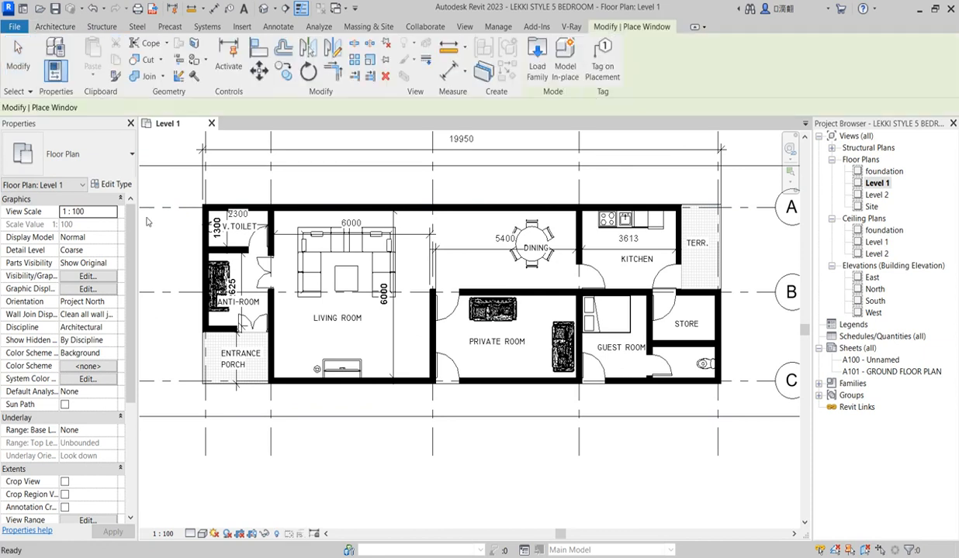
{"action": "left_click", "coordinate": [112, 184]}
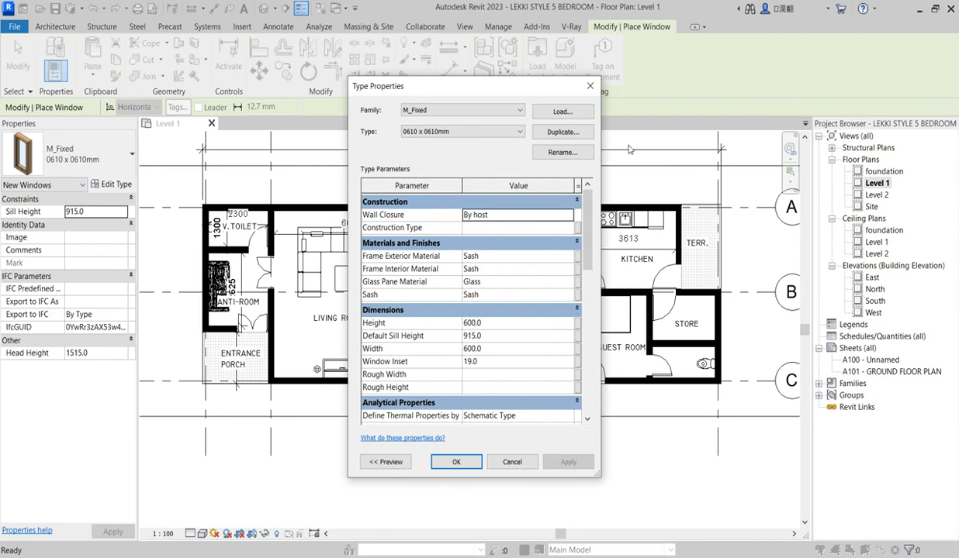
{"action": "left_click", "coordinate": [566, 134]}
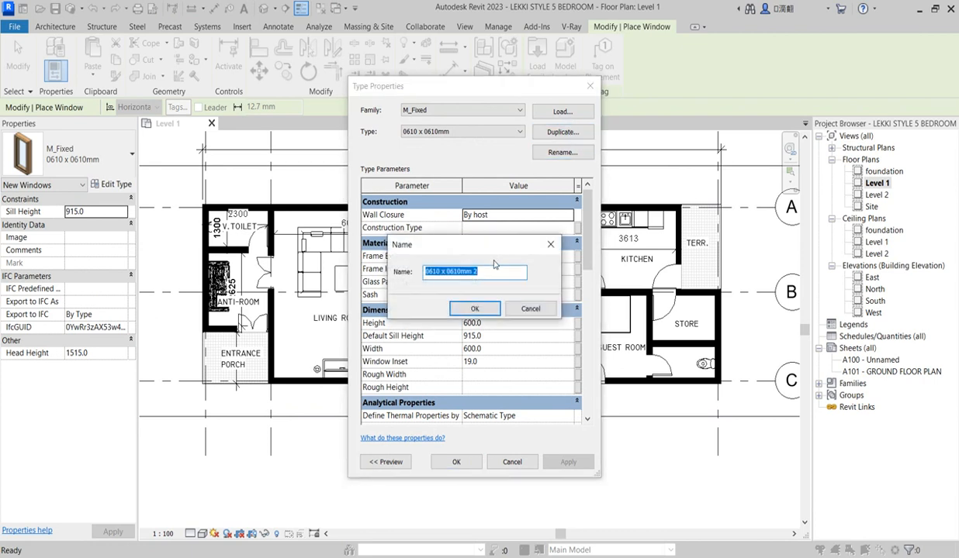
{"action": "type", "text": "long casement"}
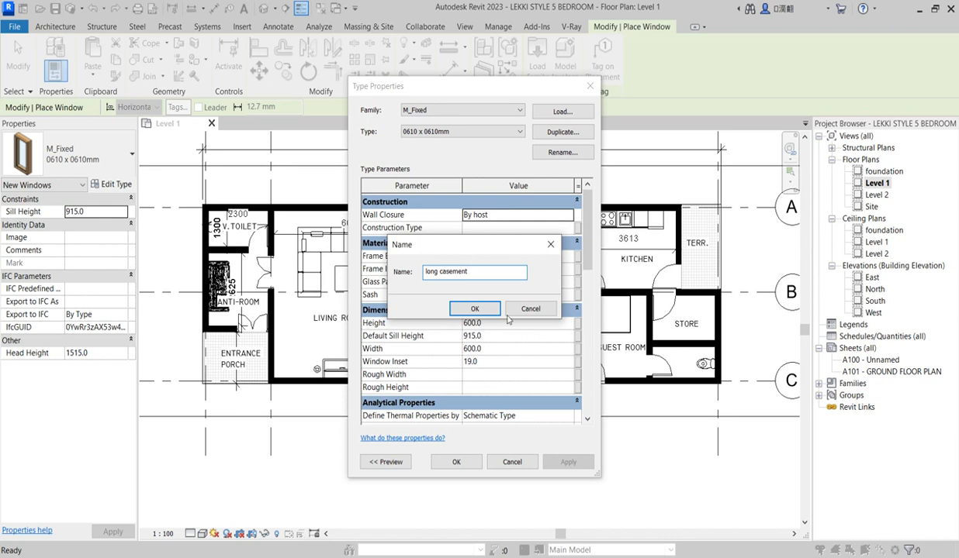
{"action": "left_click", "coordinate": [475, 309]}
Set the long casement type's height to 1700 mm and the new window's head height to 2100 mm.
{"action": "left_click", "coordinate": [497, 322]}
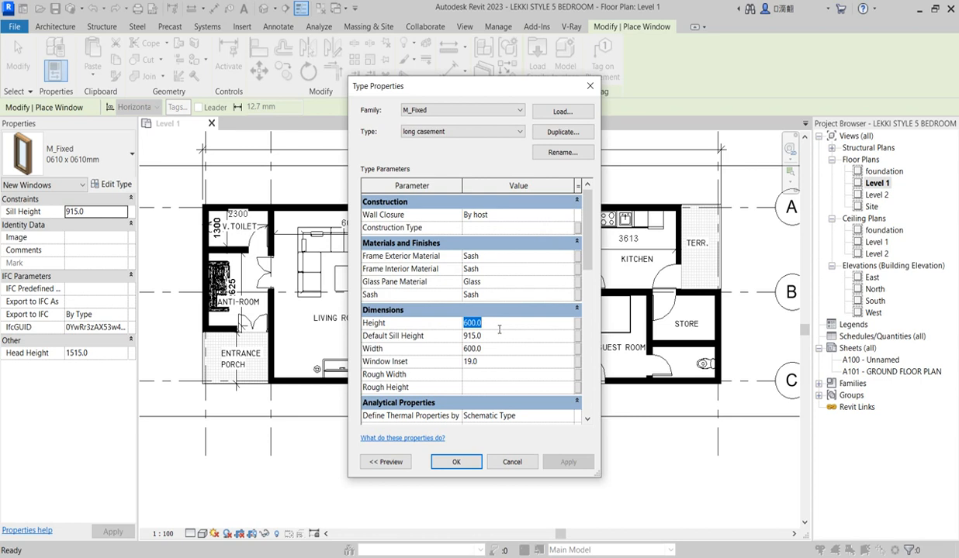
{"action": "type", "text": "1700"}
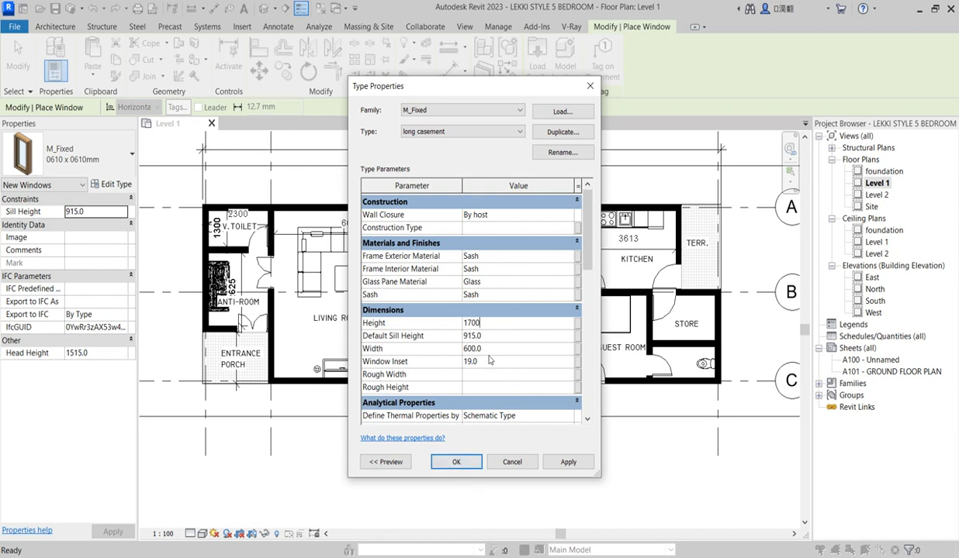
{"action": "left_click", "coordinate": [457, 463]}
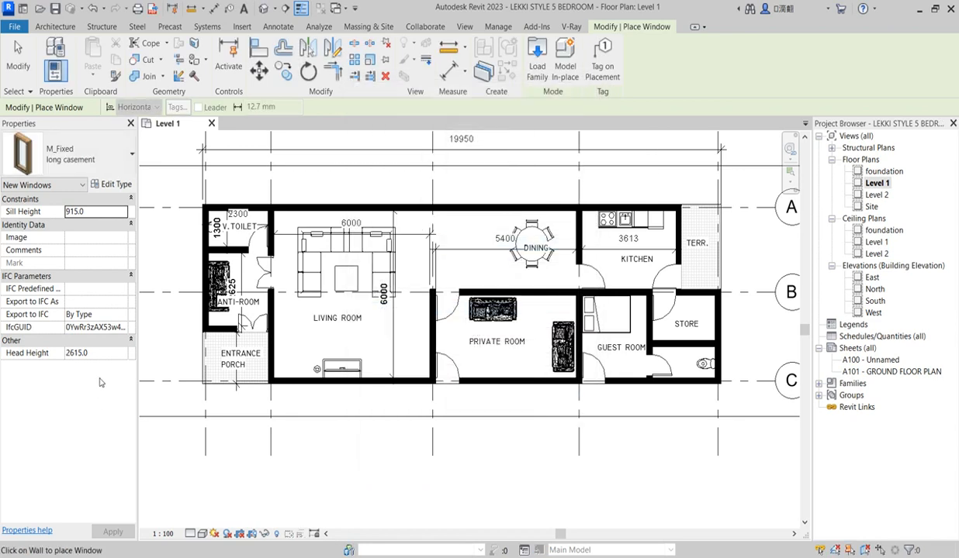
{"action": "left_click", "coordinate": [110, 358]}
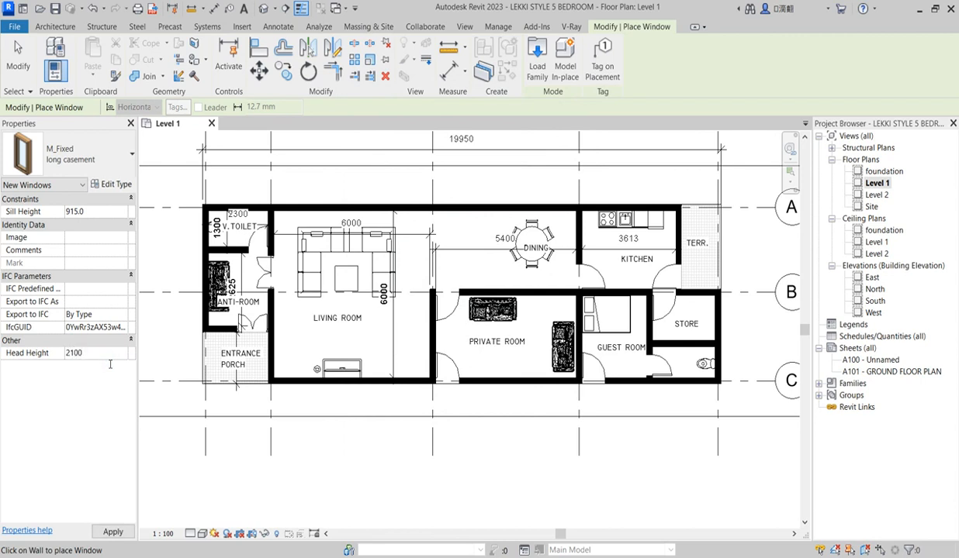
{"action": "key", "text": "Return"}
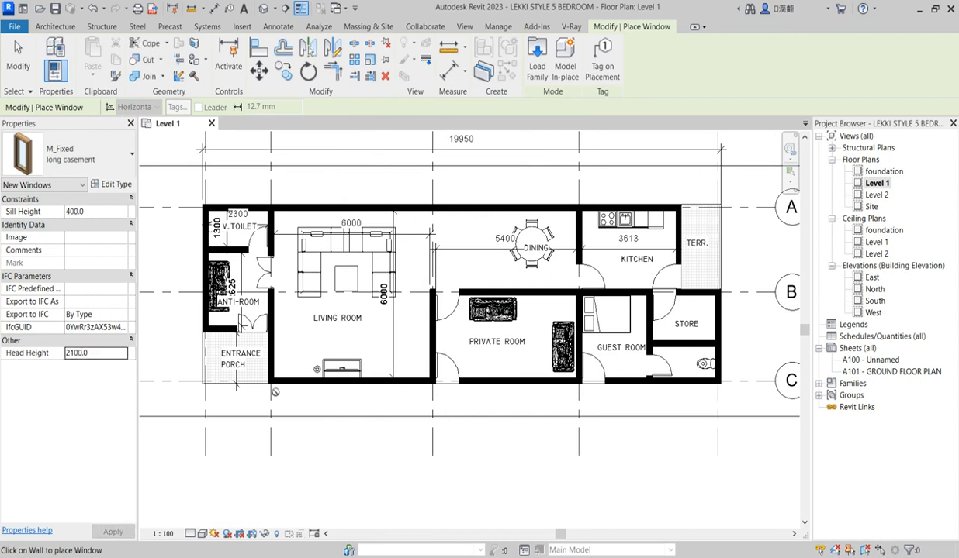
Place four long casement windows in the living room's upper wall, arranged as two pairs with about 200 mm between the right pair.
{"action": "scroll", "coordinate": [298, 207], "scroll_direction": "up", "scroll_amount": 4}
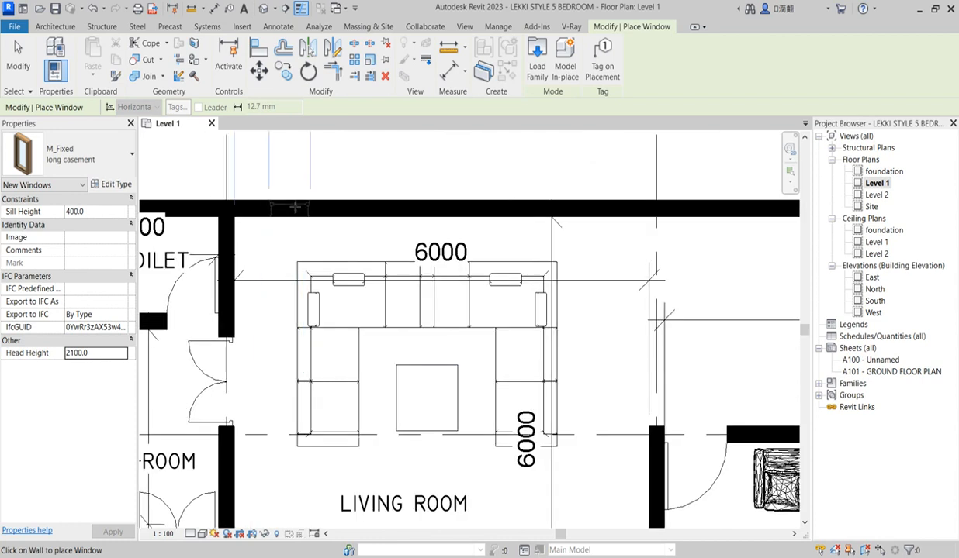
{"action": "left_click", "coordinate": [290, 204]}
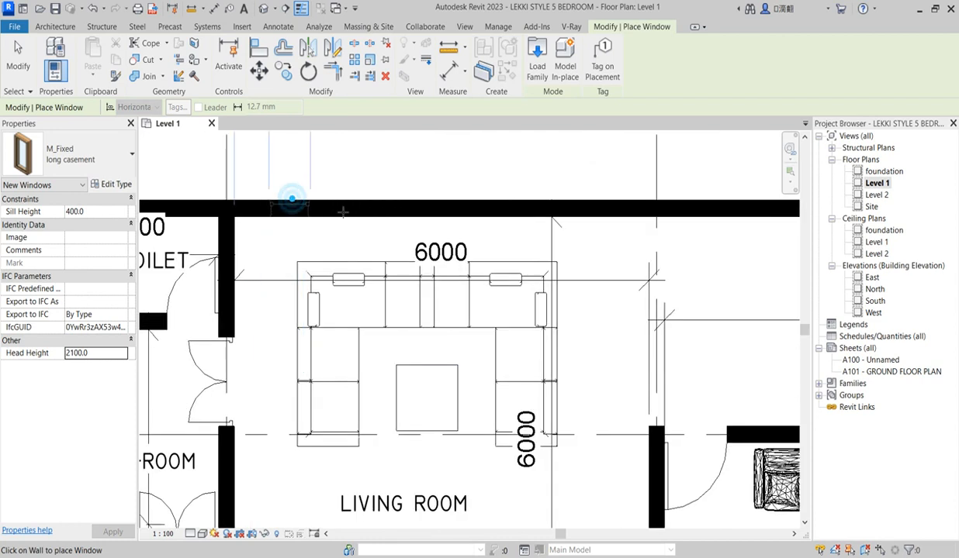
{"action": "left_click", "coordinate": [336, 206]}
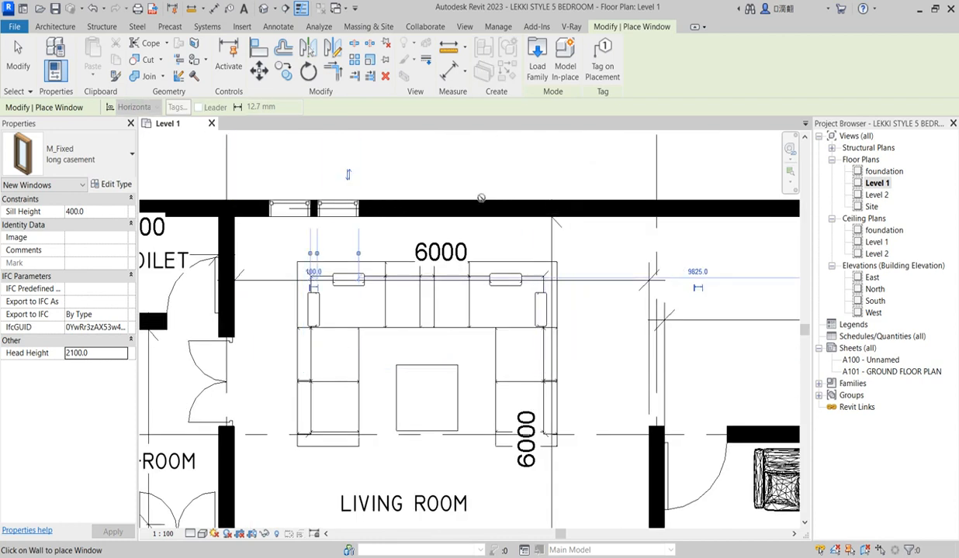
{"action": "left_click", "coordinate": [524, 203]}
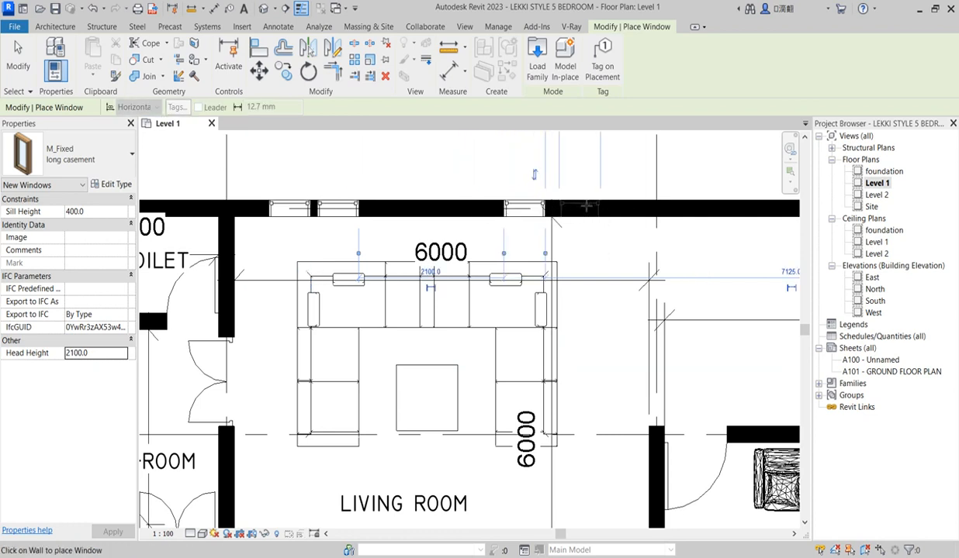
{"action": "left_click", "coordinate": [576, 203]}
{"action": "scroll", "coordinate": [586, 221], "scroll_direction": "up", "scroll_amount": 2}
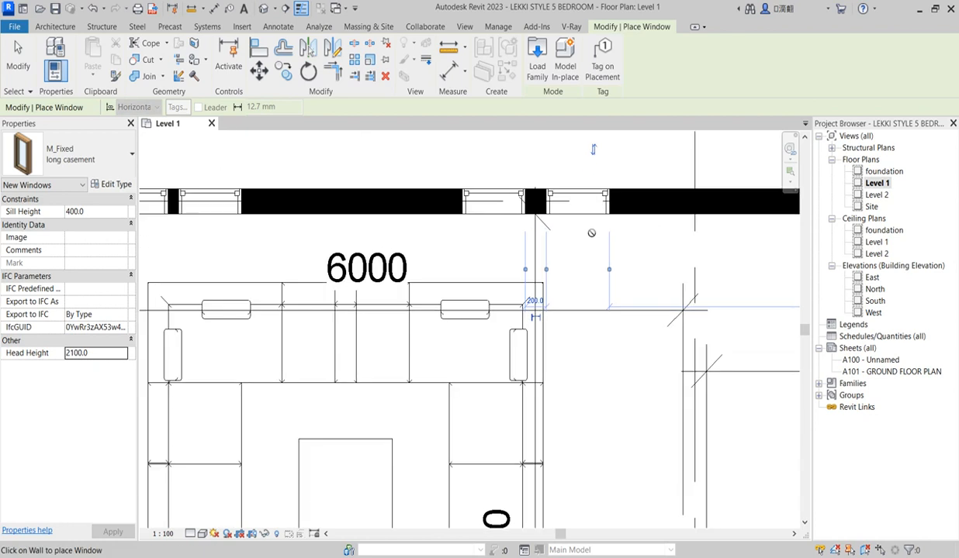
{"action": "key", "text": "Escape"}
{"action": "key", "text": "Escape"}
Set the gap between the left pair of windows in the living room's upper wall to 200 mm.
{"action": "left_click", "coordinate": [553, 200]}
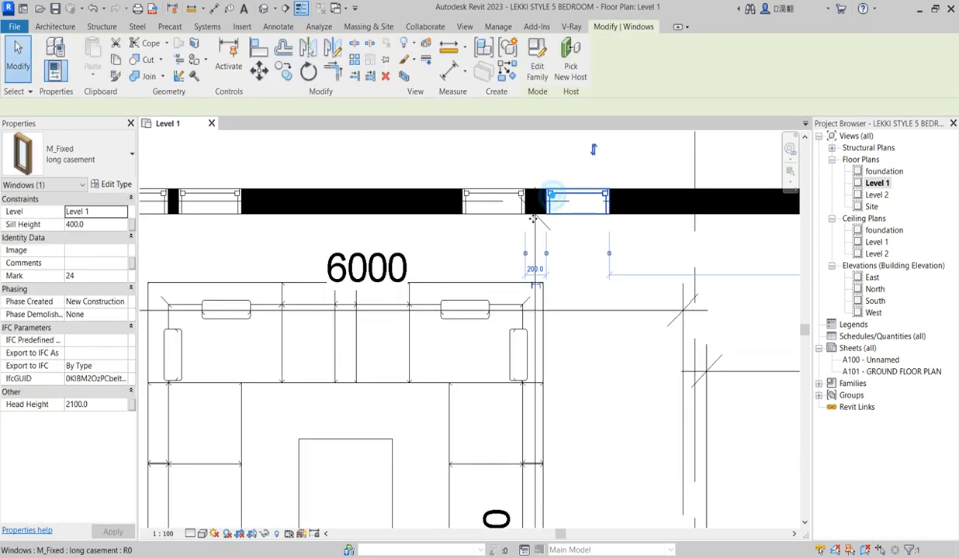
{"action": "scroll", "coordinate": [583, 257], "scroll_direction": "down", "scroll_amount": 3}
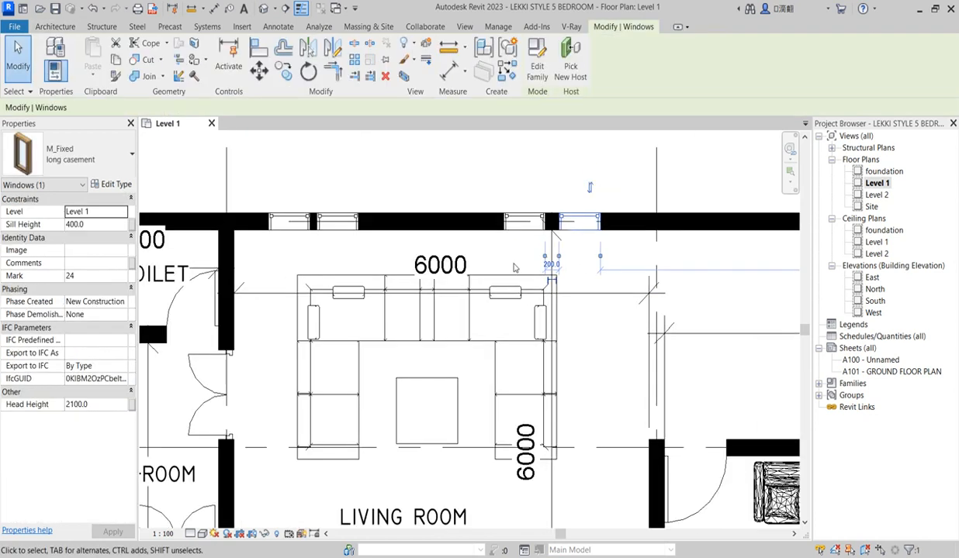
{"action": "scroll", "coordinate": [334, 218], "scroll_direction": "up", "scroll_amount": 2}
{"action": "left_click", "coordinate": [334, 222]}
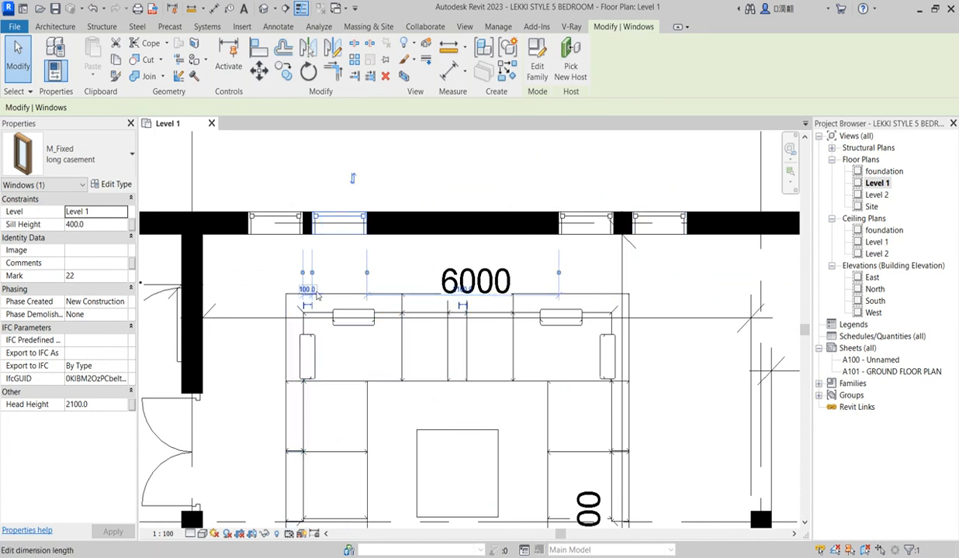
{"action": "left_click", "coordinate": [308, 290]}
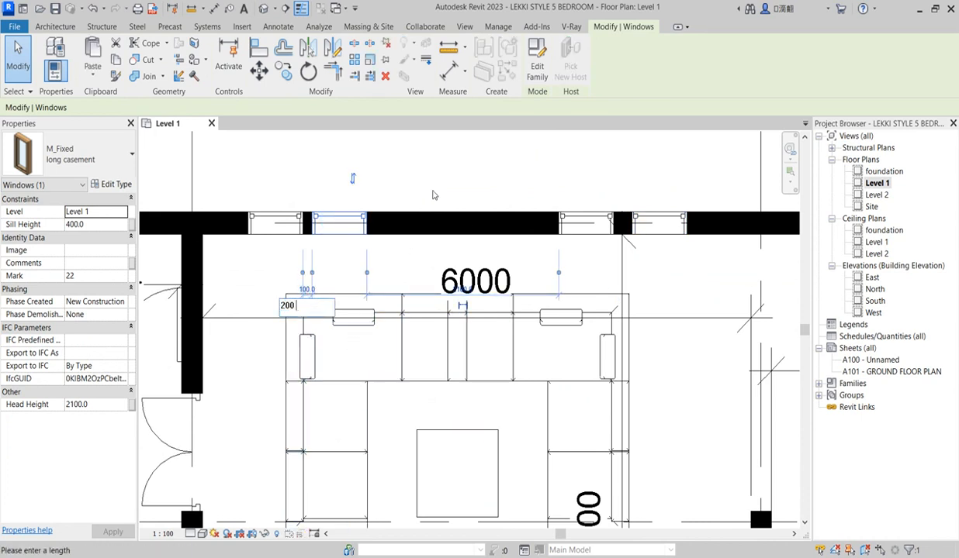
{"action": "key", "text": "Return"}
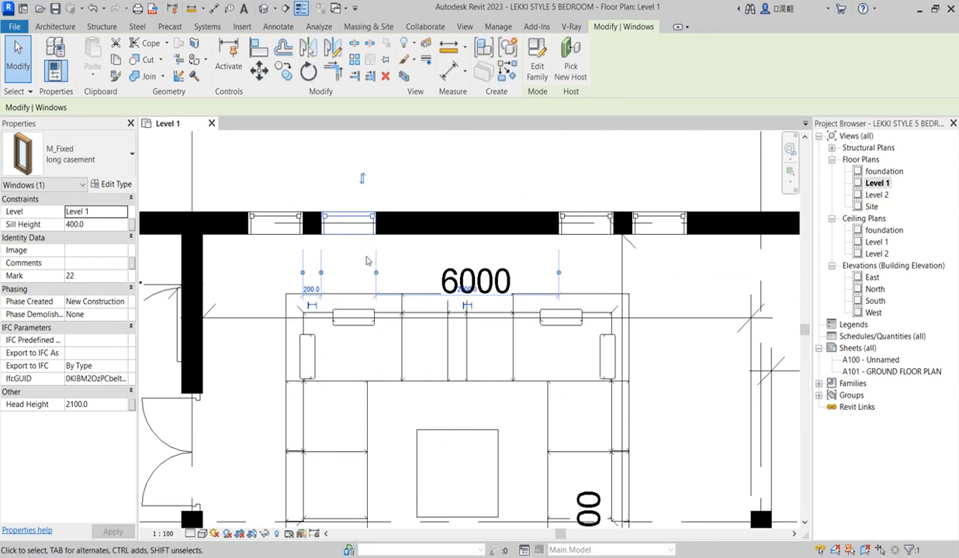
{"action": "left_click", "coordinate": [426, 189]}
Create a model group named "window group" from the right pair of windows in the living room's upper wall.
{"action": "scroll", "coordinate": [449, 155], "scroll_direction": "down", "scroll_amount": 3}
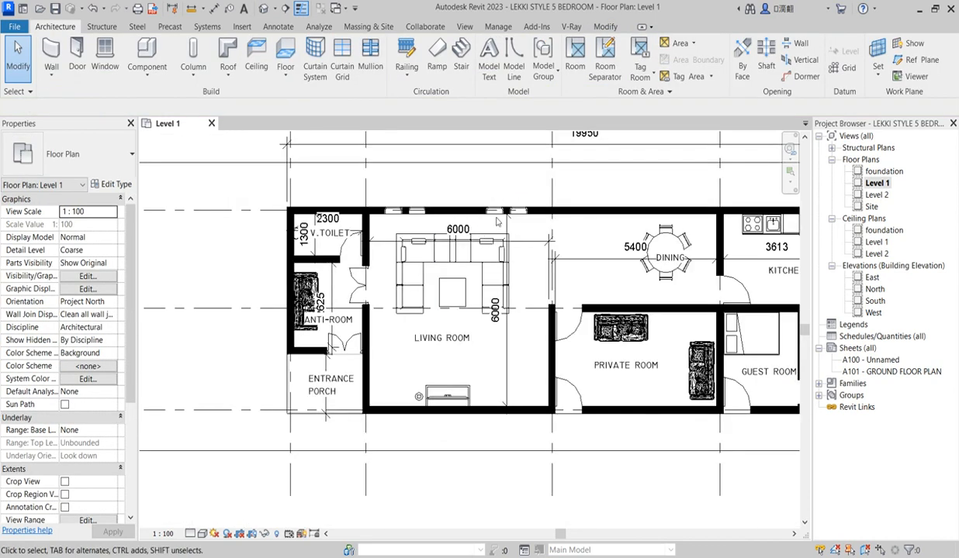
{"action": "scroll", "coordinate": [498, 221], "scroll_direction": "up", "scroll_amount": 2}
{"action": "left_click", "coordinate": [494, 208]}
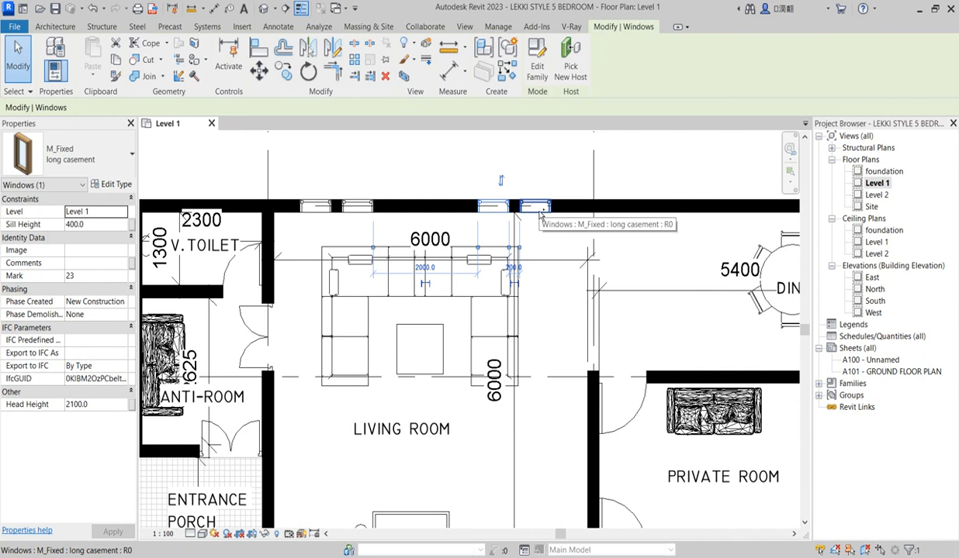
{"action": "left_click", "coordinate": [536, 207], "text": "ctrl"}
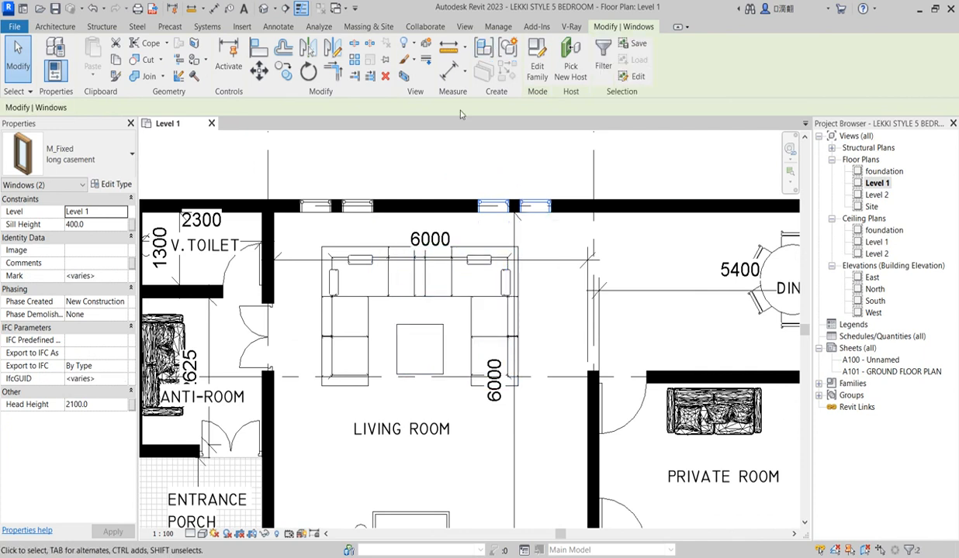
{"action": "scroll", "coordinate": [554, 153], "scroll_direction": "down", "scroll_amount": 3}
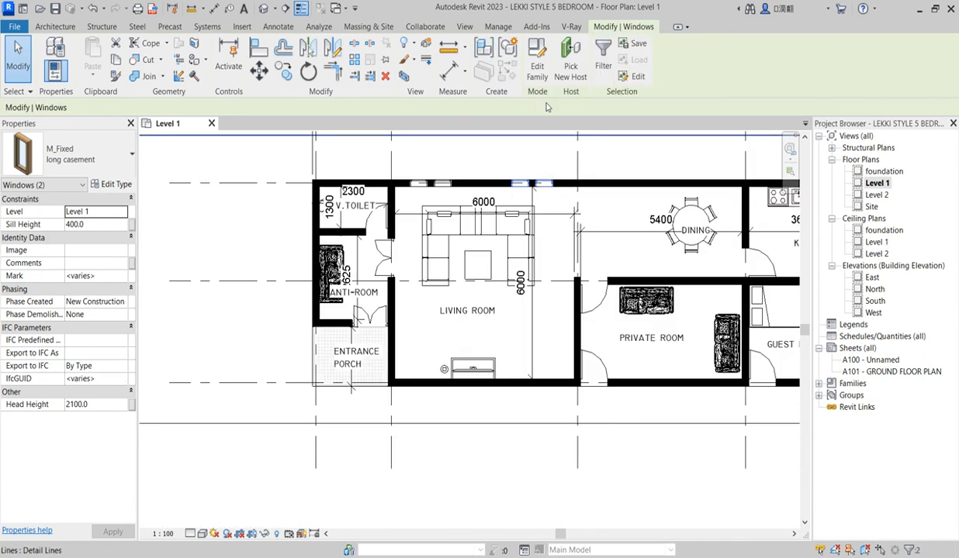
{"action": "left_click", "coordinate": [508, 48]}
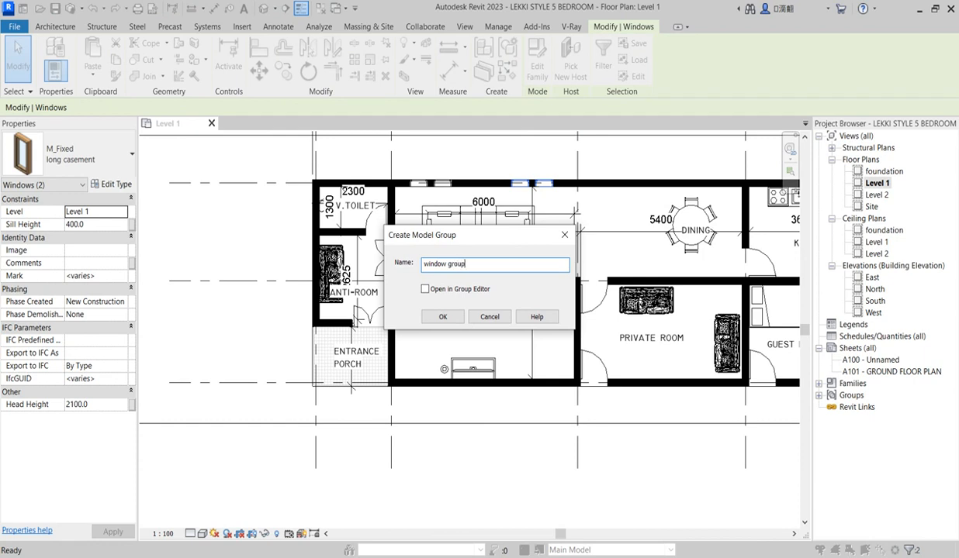
{"action": "left_click", "coordinate": [439, 317]}
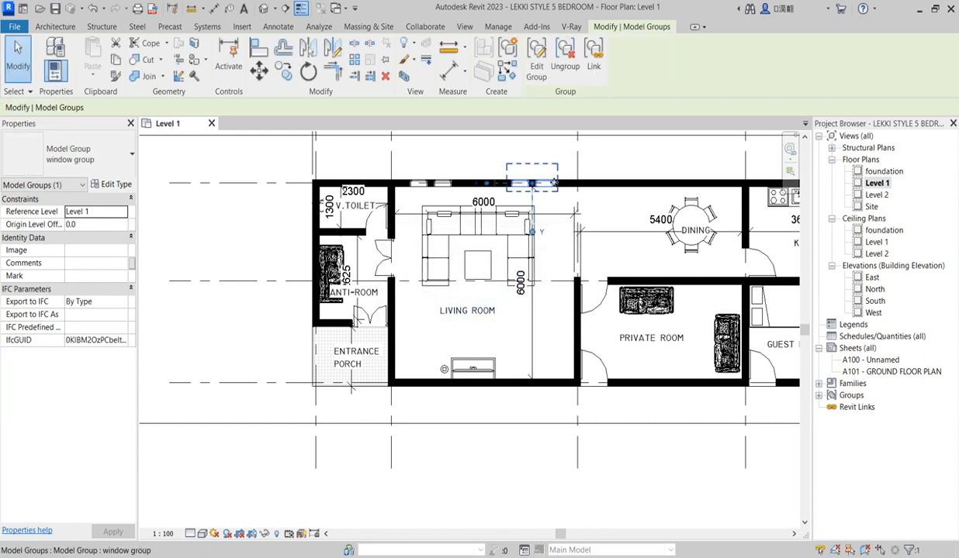
Place a similar window group in the living room's lower wall, between the entrance porch wall and the TV stand.
{"action": "left_click", "coordinate": [506, 70]}
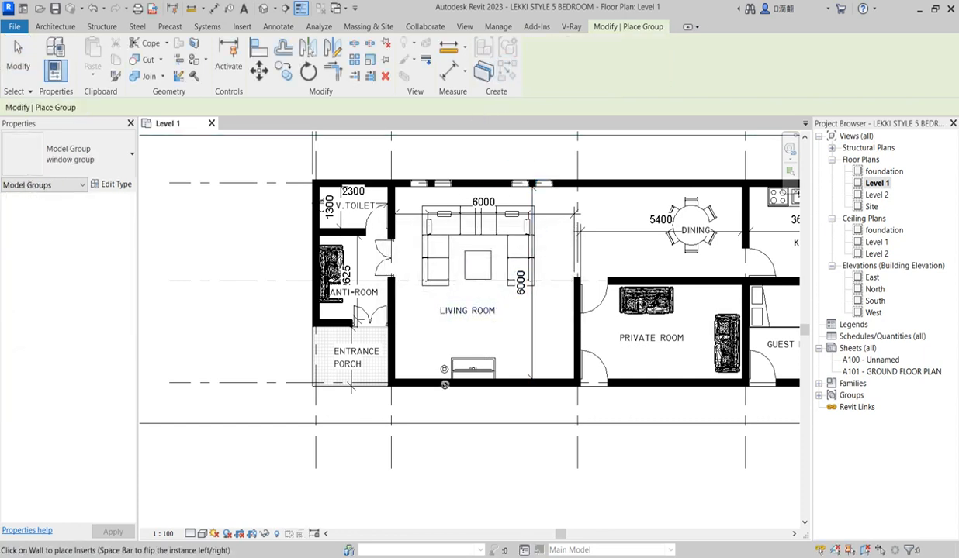
{"action": "scroll", "coordinate": [419, 381], "scroll_direction": "up", "scroll_amount": 2}
{"action": "scroll", "coordinate": [429, 393], "scroll_direction": "up", "scroll_amount": 2}
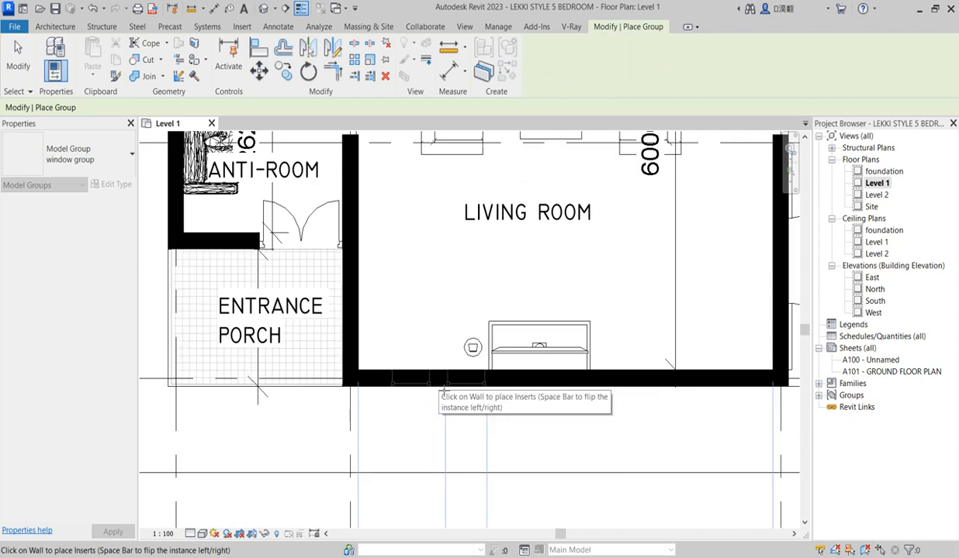
{"action": "left_click", "coordinate": [443, 390]}
{"action": "key", "text": "Escape"}
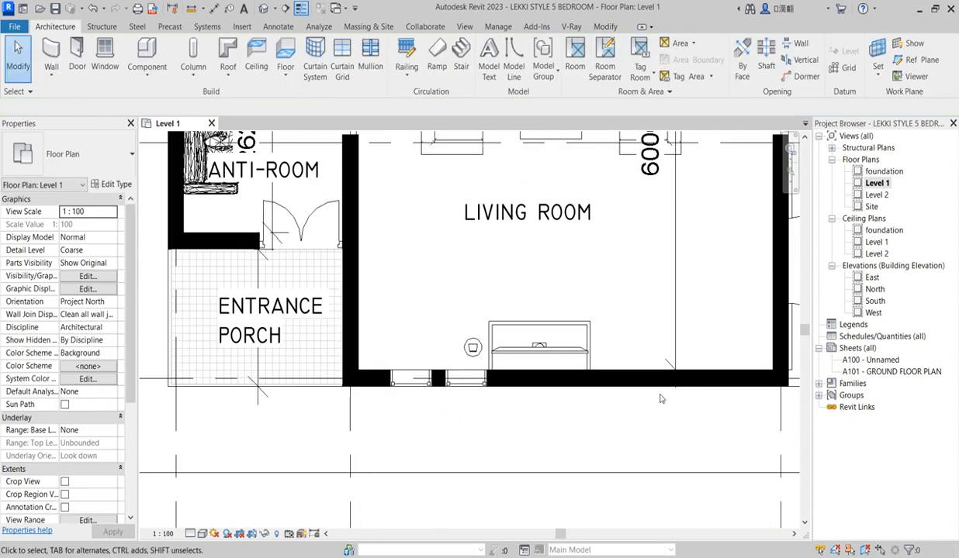
Place another window group in the living room's lower wall, about 460 mm from the private room's wall.
{"action": "scroll", "coordinate": [596, 386], "scroll_direction": "down", "scroll_amount": 3}
{"action": "left_click", "coordinate": [623, 208]}
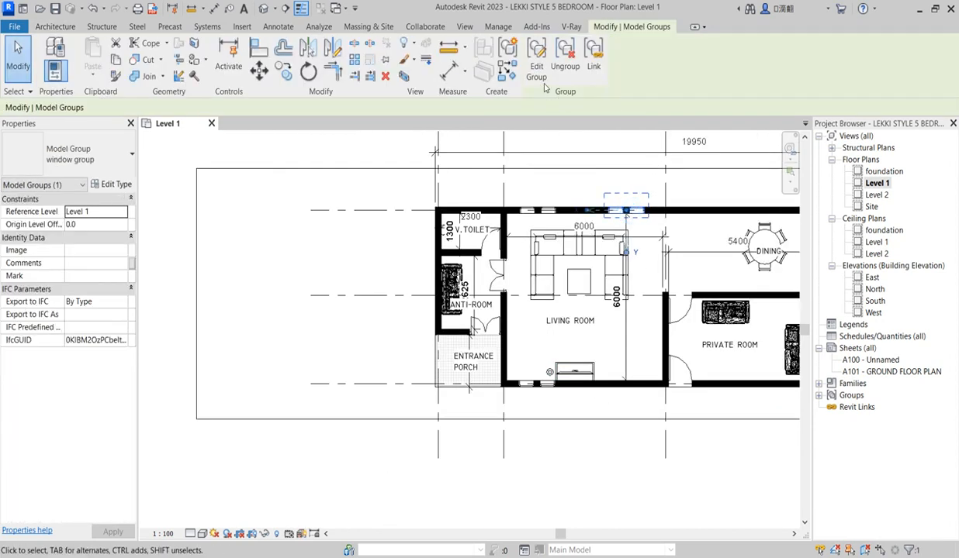
{"action": "left_click", "coordinate": [507, 70]}
{"action": "scroll", "coordinate": [644, 375], "scroll_direction": "up", "scroll_amount": 3}
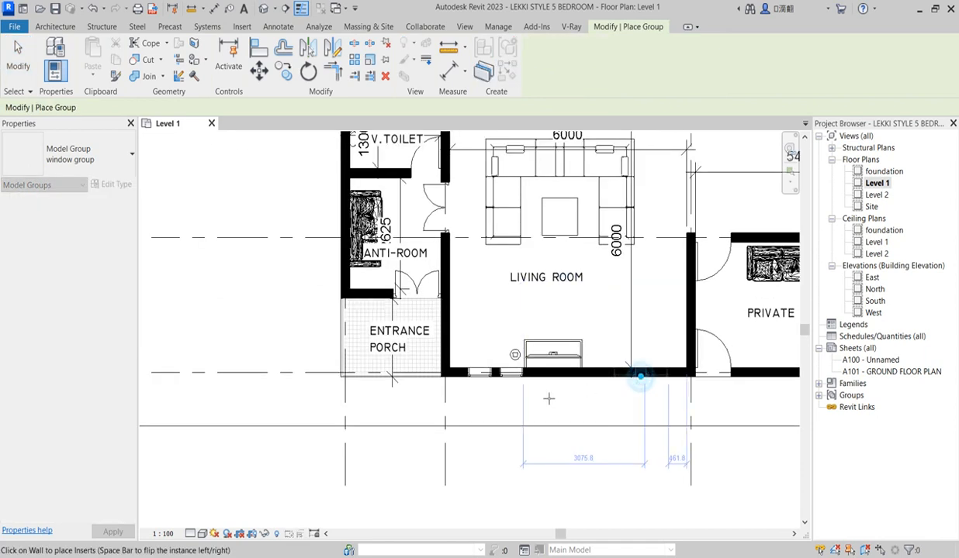
{"action": "key", "text": "Escape"}
{"action": "key", "text": "Escape"}
Place two window groups in the private room's lower wall, one about 510 mm from the guest room wall and one nearer the door.
{"action": "scroll", "coordinate": [542, 400], "scroll_direction": "down", "scroll_amount": 8}
{"action": "scroll", "coordinate": [582, 429], "scroll_direction": "up", "scroll_amount": 4}
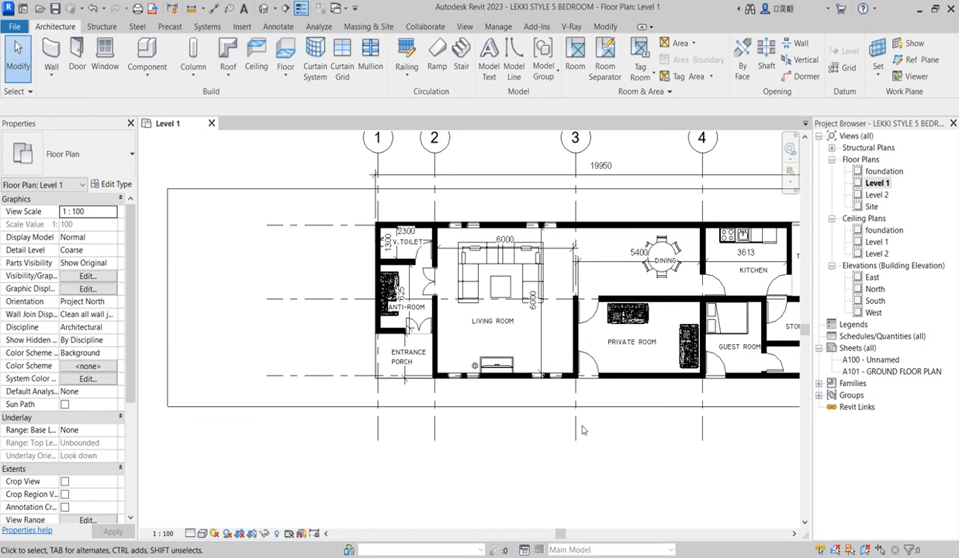
{"action": "scroll", "coordinate": [562, 394], "scroll_direction": "up", "scroll_amount": 2}
{"action": "left_click", "coordinate": [546, 377]}
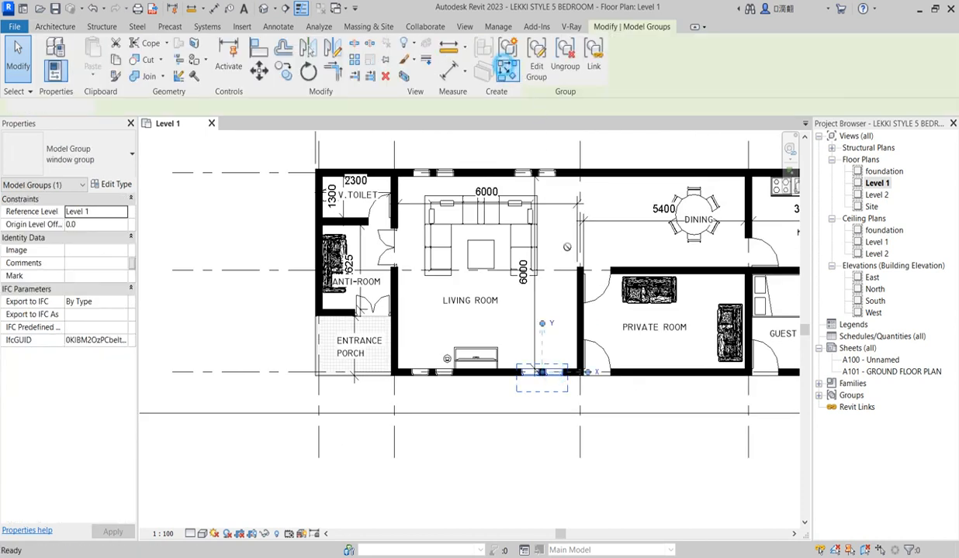
{"action": "left_click", "coordinate": [505, 70]}
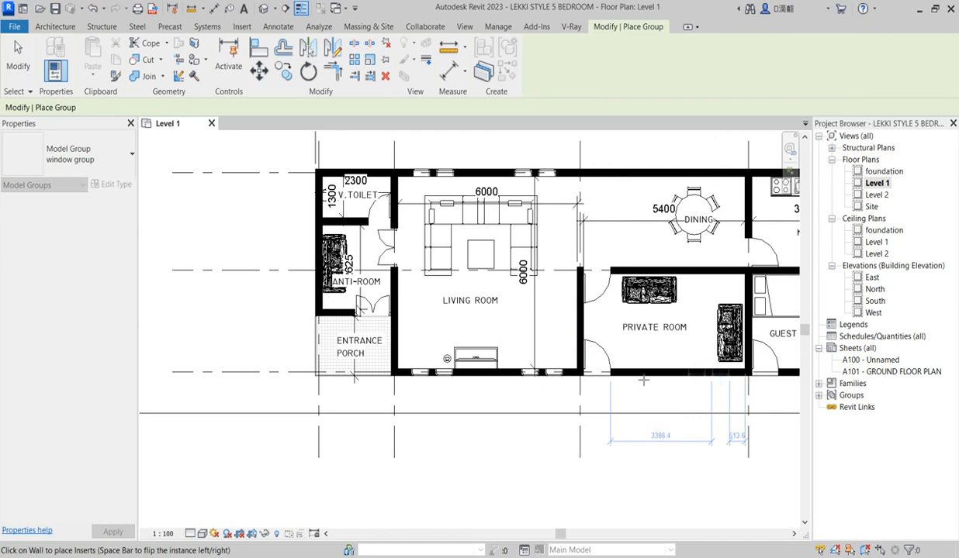
{"action": "key", "text": "Escape"}
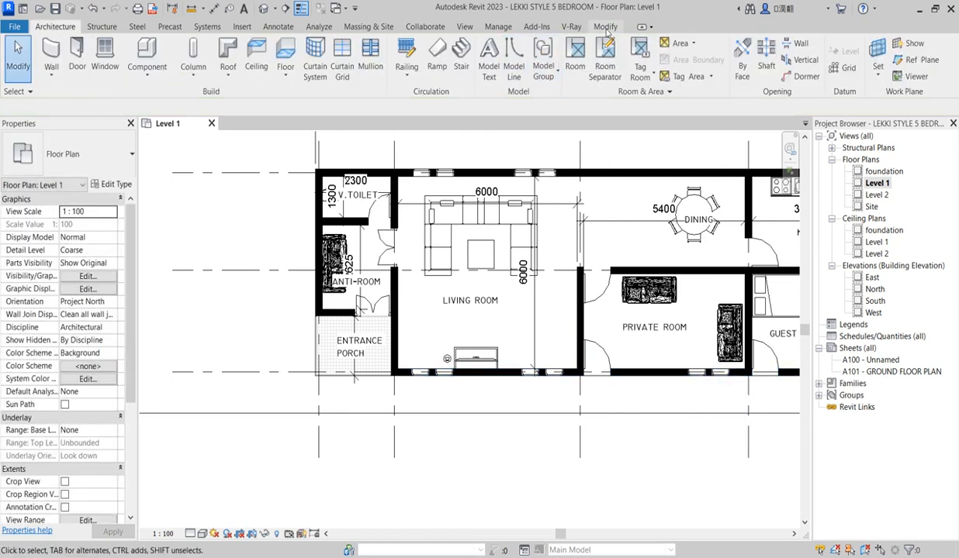
{"action": "left_click", "coordinate": [685, 378]}
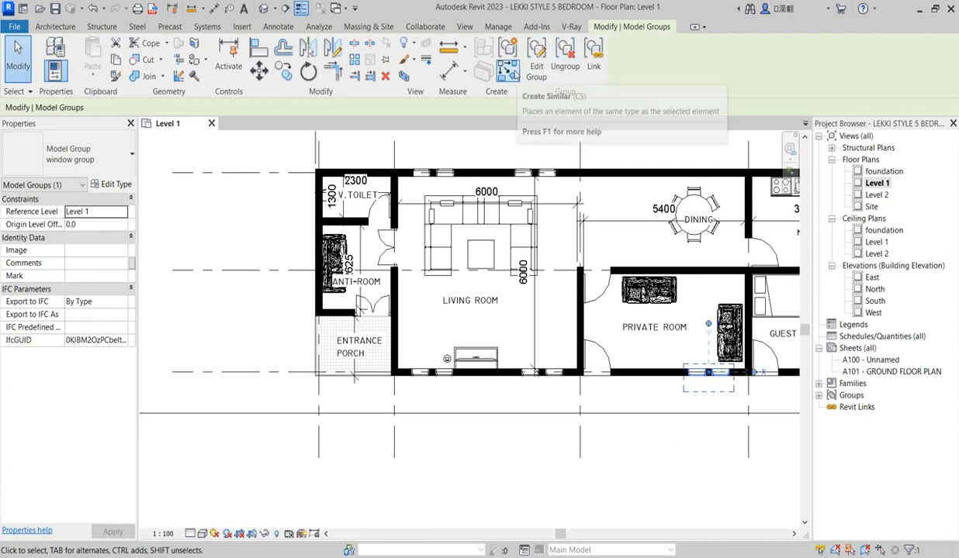
{"action": "left_click", "coordinate": [512, 71]}
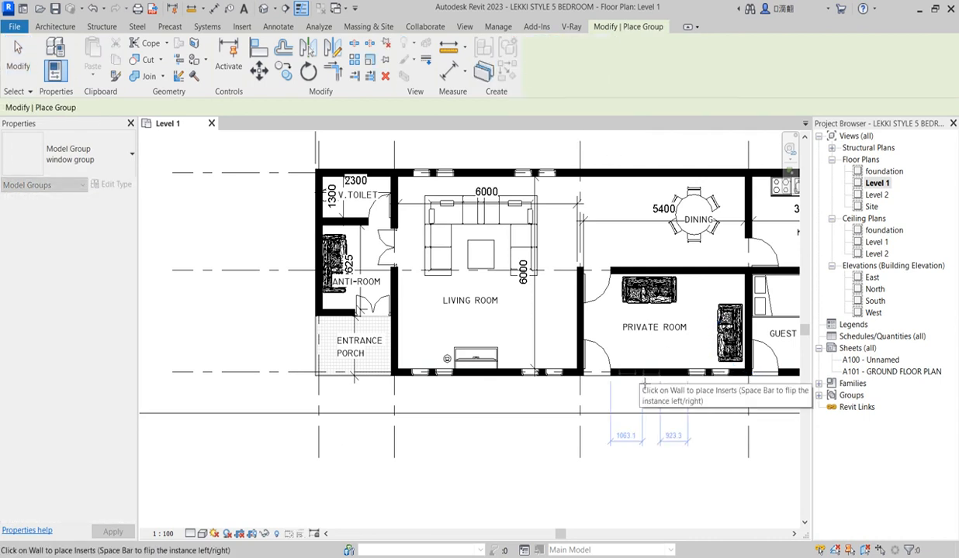
{"action": "left_click", "coordinate": [644, 377]}
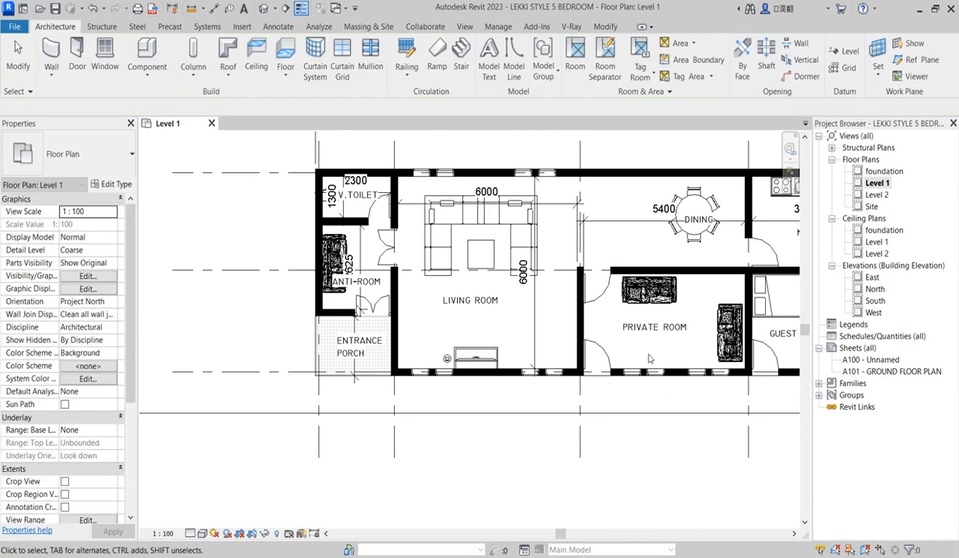
Place two window groups in the dining area's upper wall, one left of the dining table and one just above it.
{"action": "left_click", "coordinate": [646, 367]}
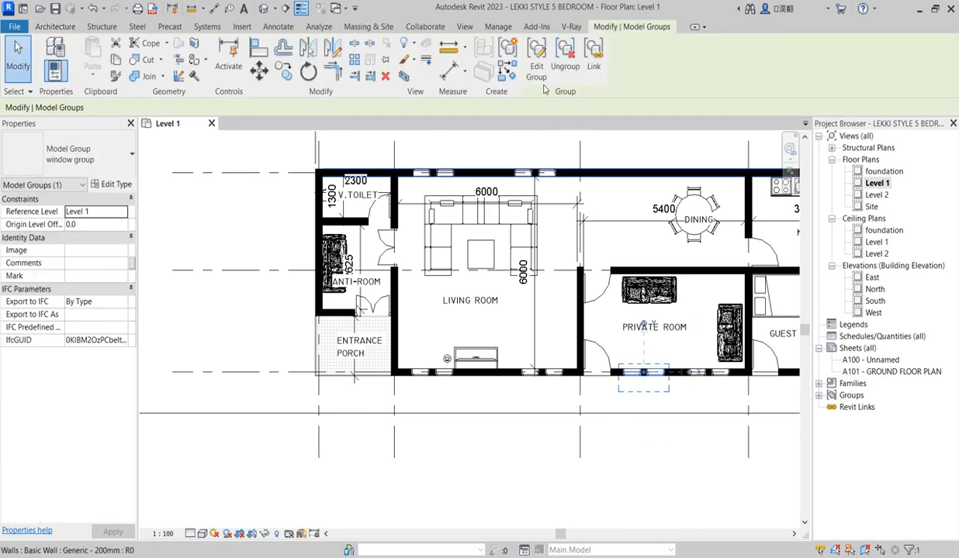
{"action": "left_click", "coordinate": [512, 68]}
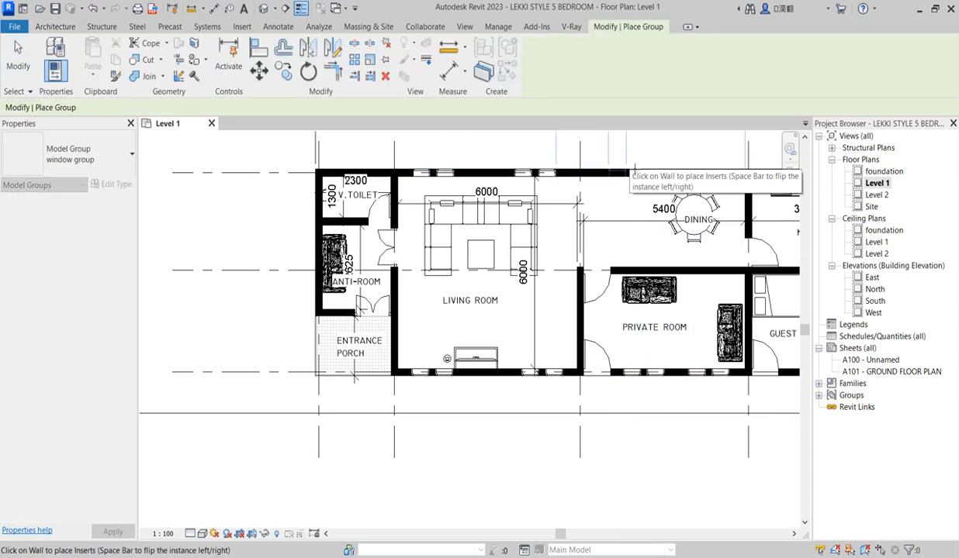
{"action": "key", "text": "Escape"}
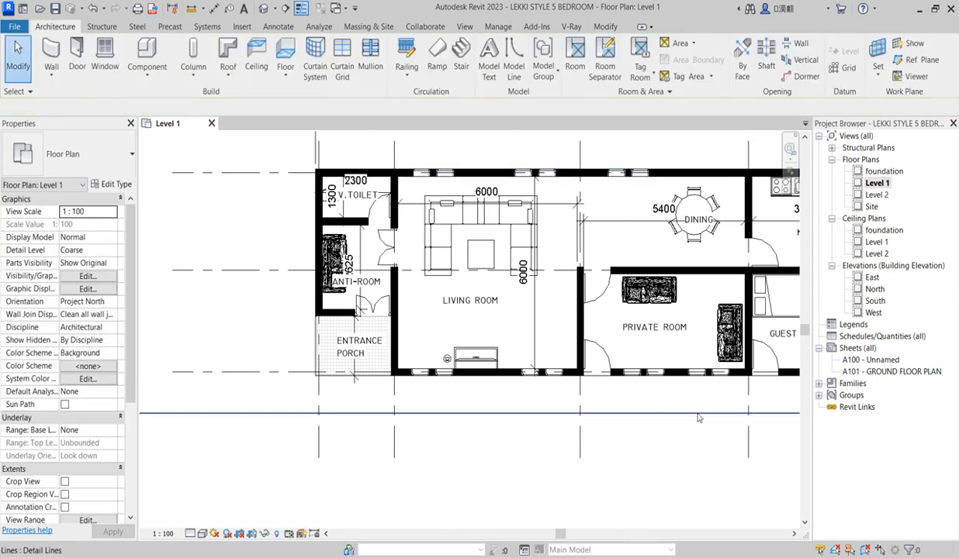
{"action": "left_click", "coordinate": [696, 371]}
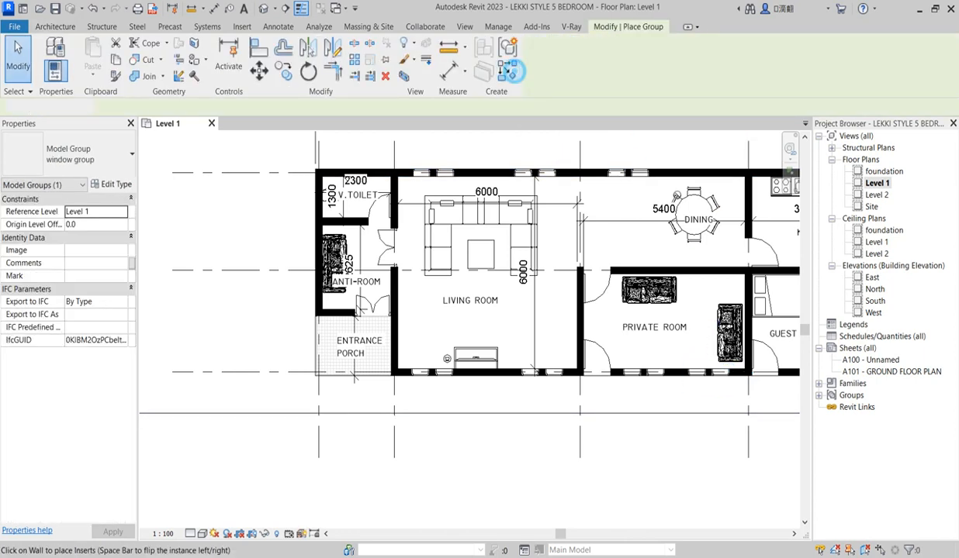
{"action": "left_click", "coordinate": [502, 70]}
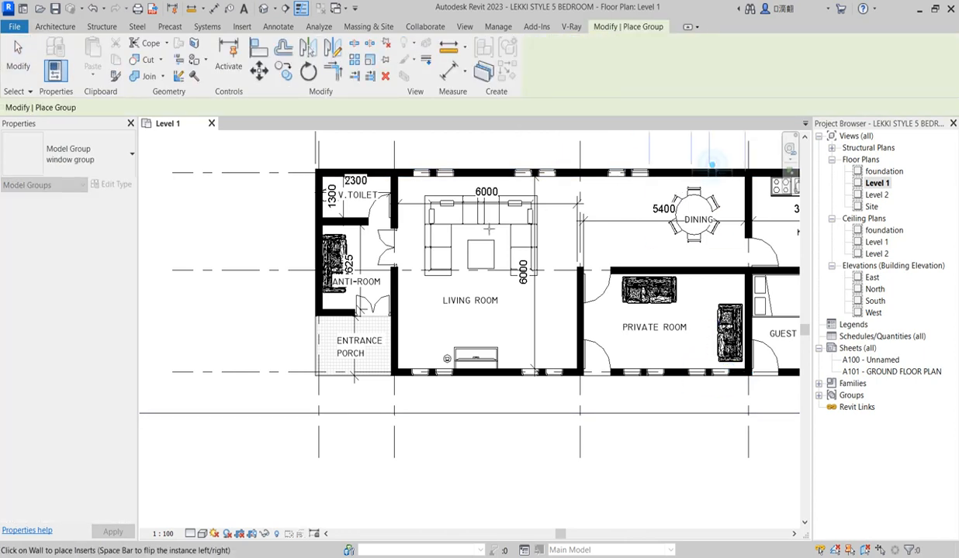
{"action": "key", "text": "Escape"}
Copy the window group nearest the guest room and place it in the guest room's lower wall, between the door and the toilet wall.
{"action": "scroll", "coordinate": [484, 224], "scroll_direction": "down", "scroll_amount": 3}
{"action": "scroll", "coordinate": [643, 256], "scroll_direction": "up", "scroll_amount": 4}
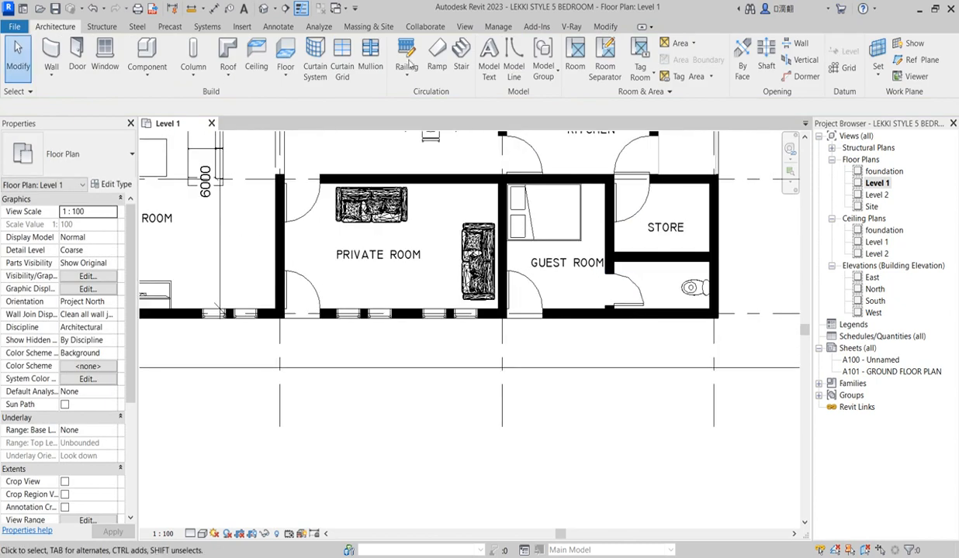
{"action": "left_click", "coordinate": [437, 314]}
{"action": "key", "text": "ctrl+c"}
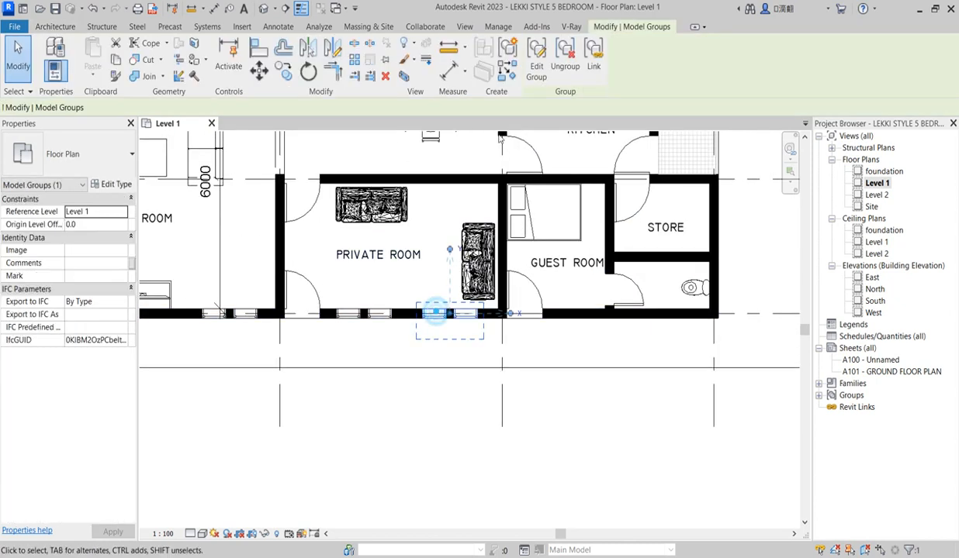
{"action": "key", "text": "ctrl+v"}
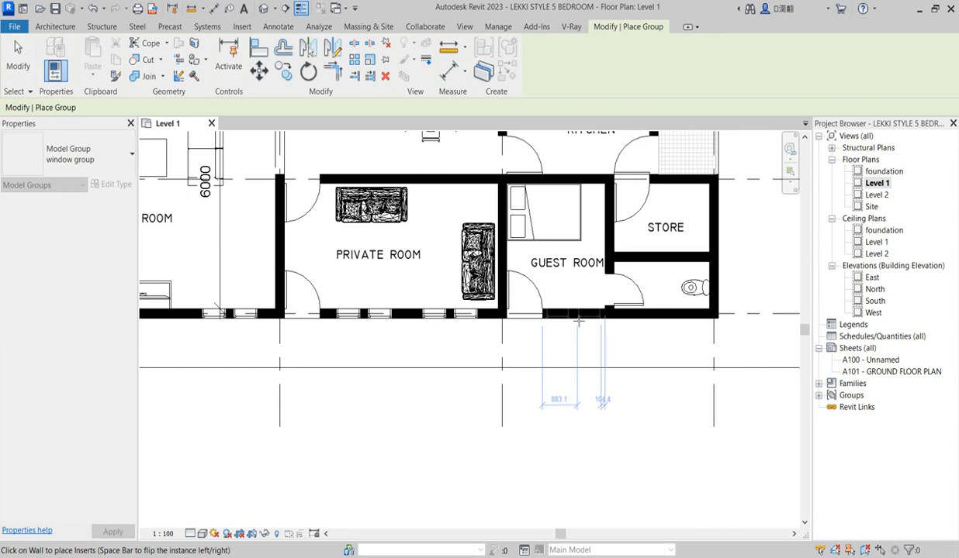
{"action": "key", "text": "Escape"}
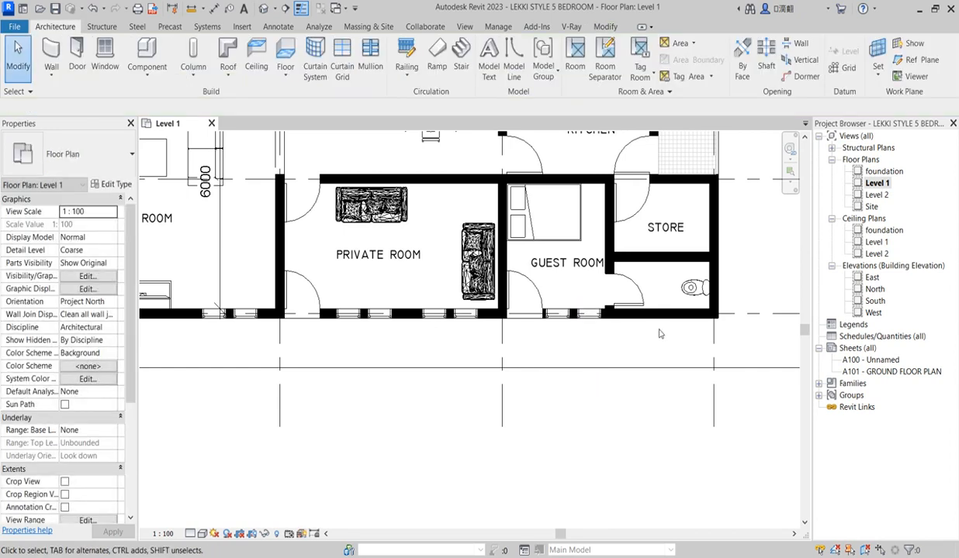
Review the window layout across the kitchen, dining area, living room, anti-room and visitor's toilet.
{"action": "scroll", "coordinate": [659, 326], "scroll_direction": "down", "scroll_amount": 3}
{"action": "scroll", "coordinate": [543, 225], "scroll_direction": "up", "scroll_amount": 4}
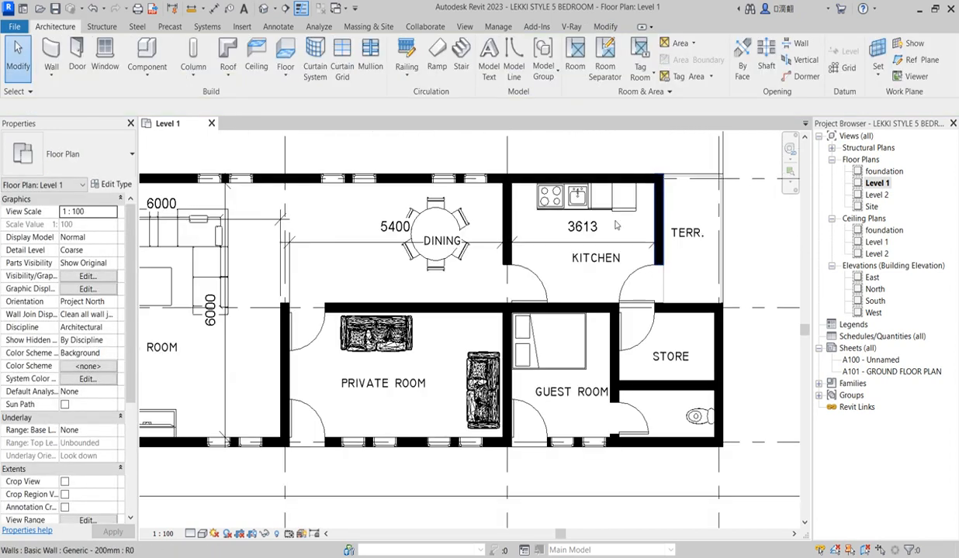
{"action": "scroll", "coordinate": [504, 189], "scroll_direction": "down", "scroll_amount": 1}
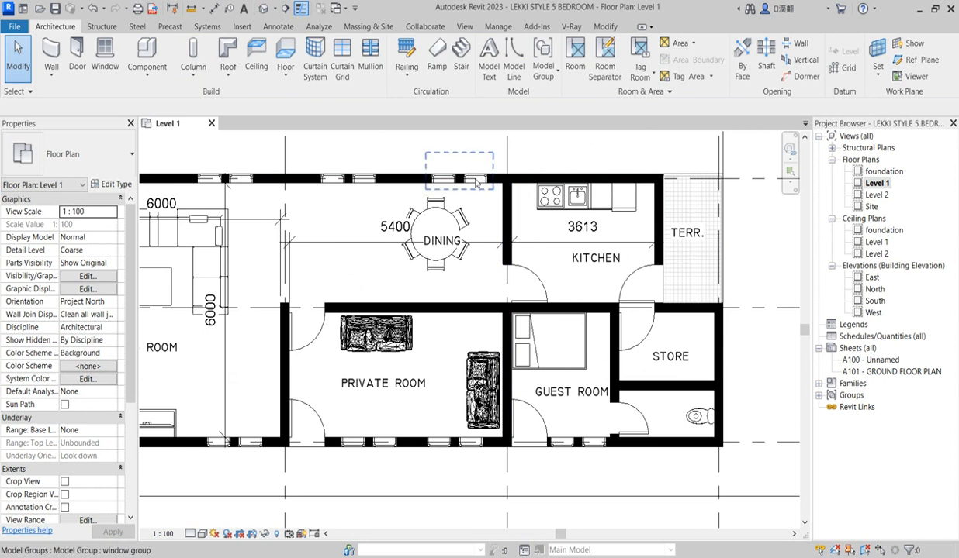
{"action": "scroll", "coordinate": [469, 192], "scroll_direction": "down", "scroll_amount": 1}
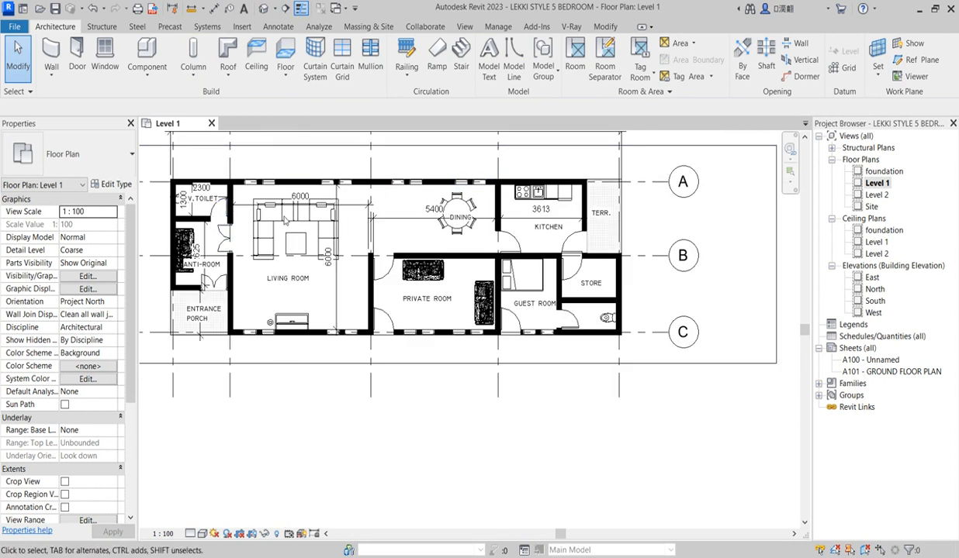
{"action": "scroll", "coordinate": [172, 263], "scroll_direction": "up", "scroll_amount": 1}
{"action": "scroll", "coordinate": [172, 264], "scroll_direction": "up", "scroll_amount": 1}
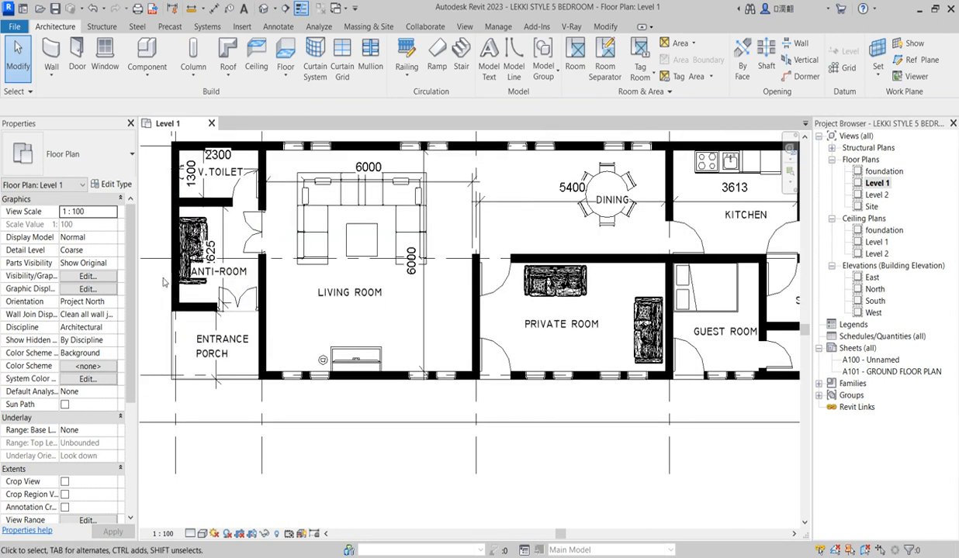
{"action": "scroll", "coordinate": [404, 357], "scroll_direction": "down", "scroll_amount": 2}
{"action": "scroll", "coordinate": [411, 365], "scroll_direction": "up", "scroll_amount": 1}
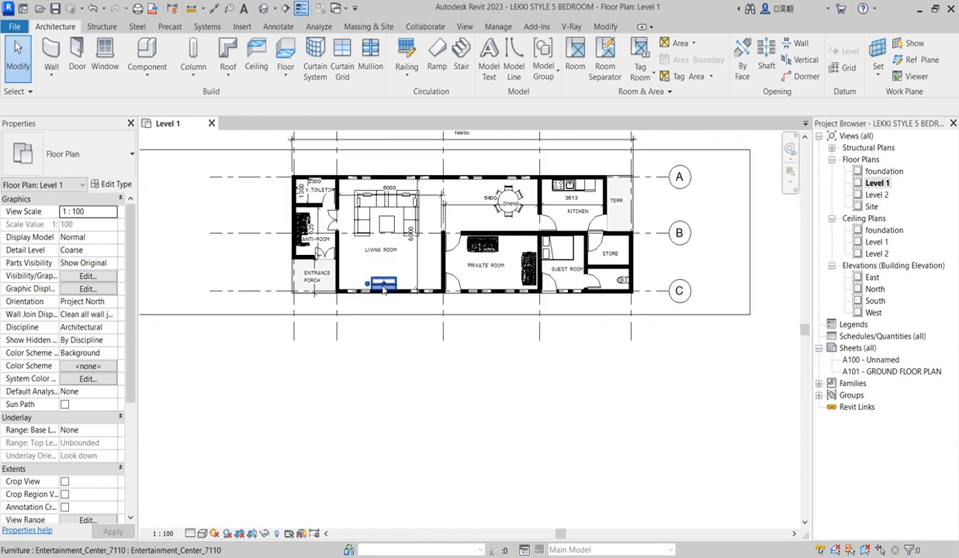
{"action": "scroll", "coordinate": [294, 225], "scroll_direction": "up", "scroll_amount": 2}
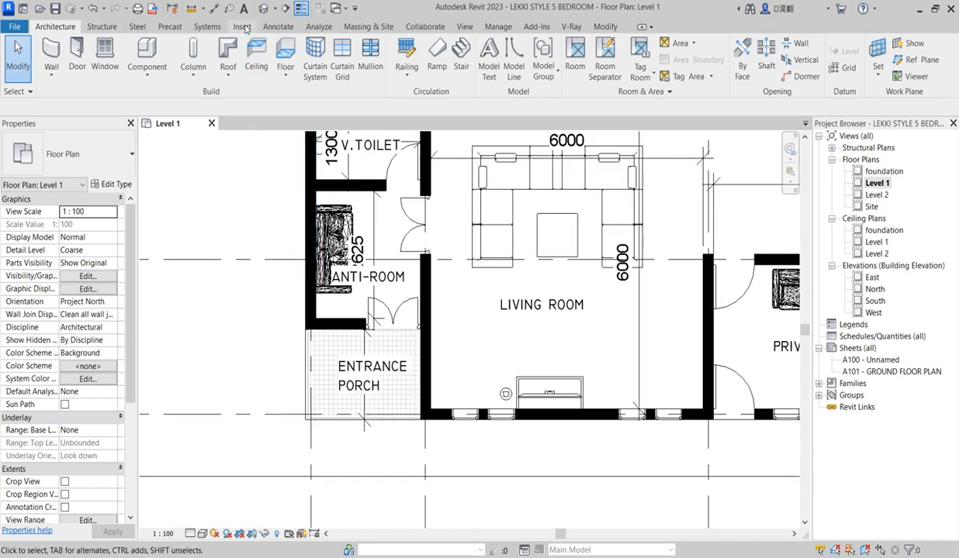
{"action": "scroll", "coordinate": [389, 236], "scroll_direction": "down", "scroll_amount": 2}
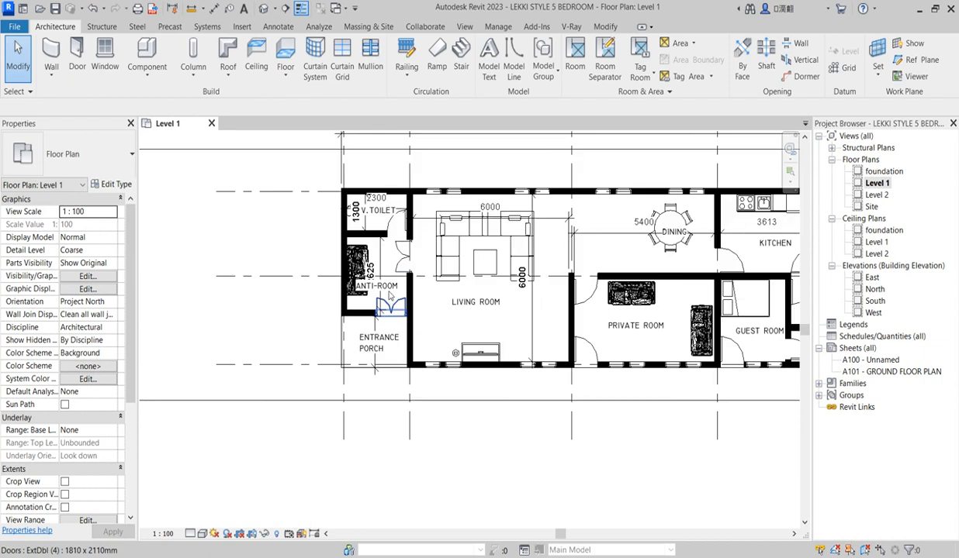
{"action": "scroll", "coordinate": [241, 165], "scroll_direction": "up", "scroll_amount": 1}
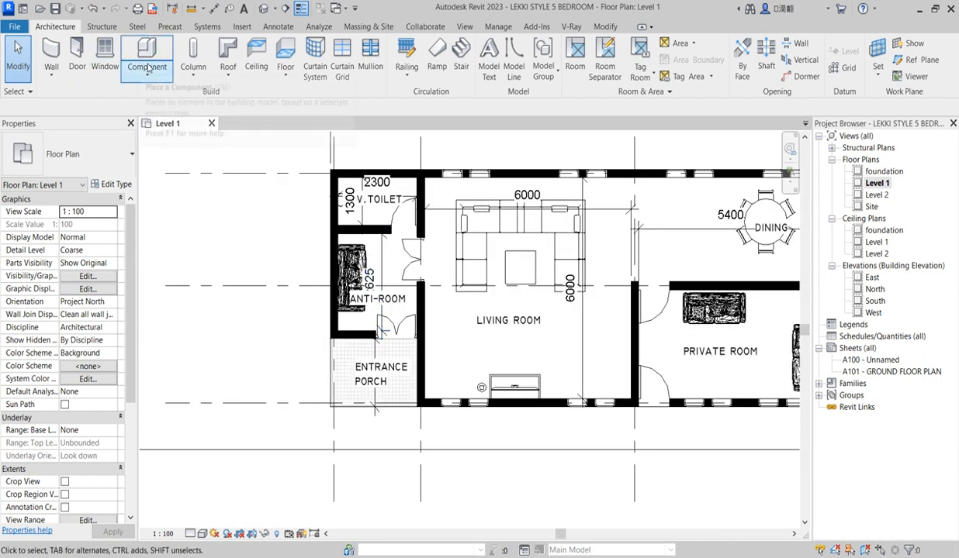
Start placing a window and duplicate the M_Fixed 0406 x 0610mm type as "600 sq".
{"action": "left_click", "coordinate": [97, 52]}
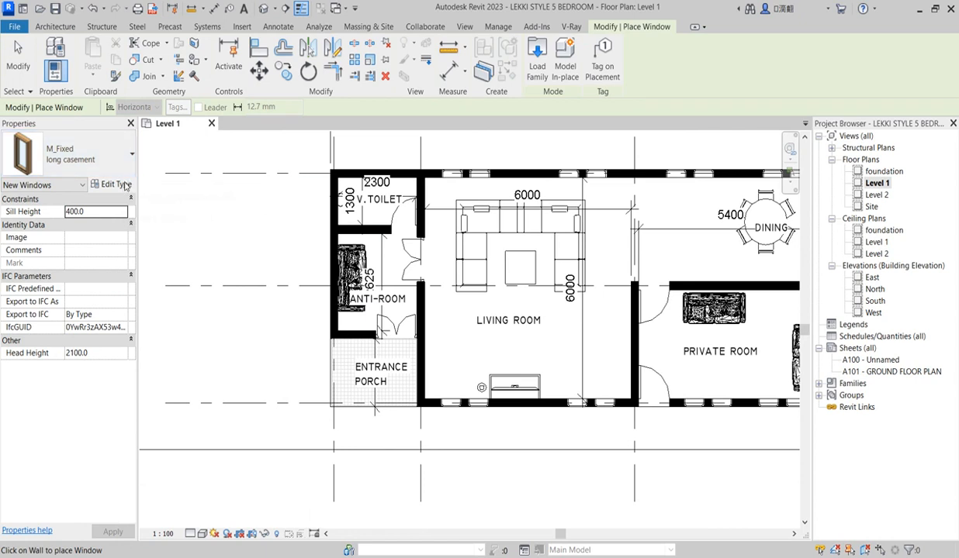
{"action": "left_click", "coordinate": [116, 151]}
{"action": "scroll", "coordinate": [59, 272], "scroll_direction": "up", "scroll_amount": 2}
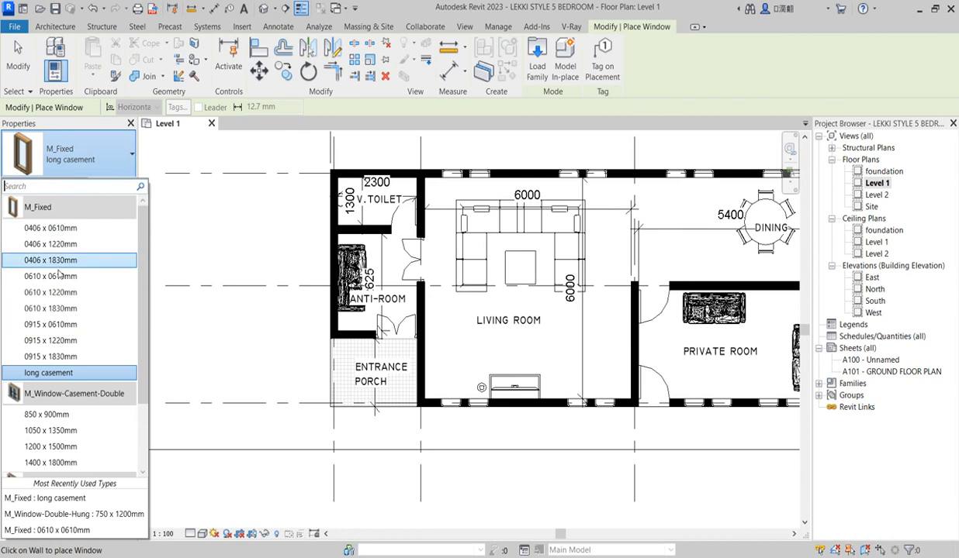
{"action": "left_click", "coordinate": [65, 228]}
{"action": "left_click", "coordinate": [114, 185]}
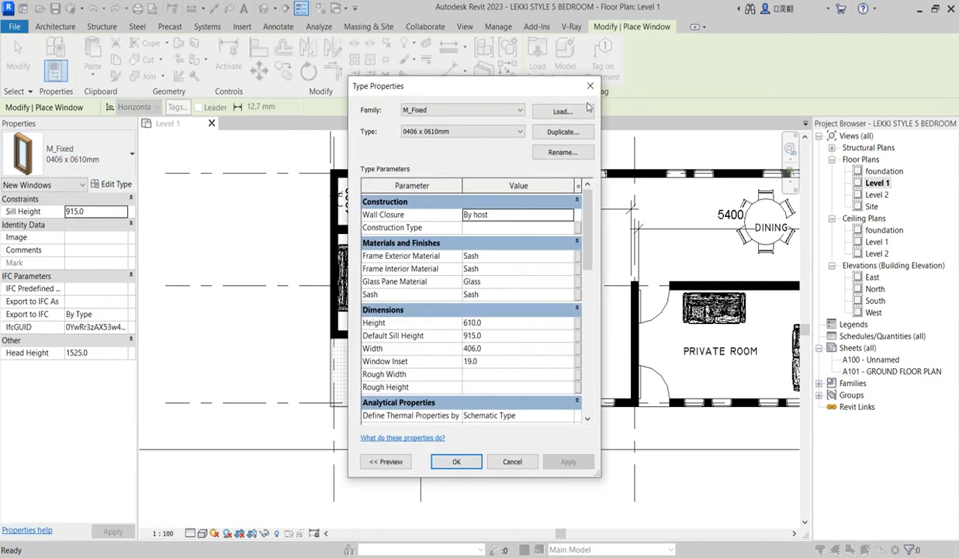
{"action": "left_click", "coordinate": [560, 131]}
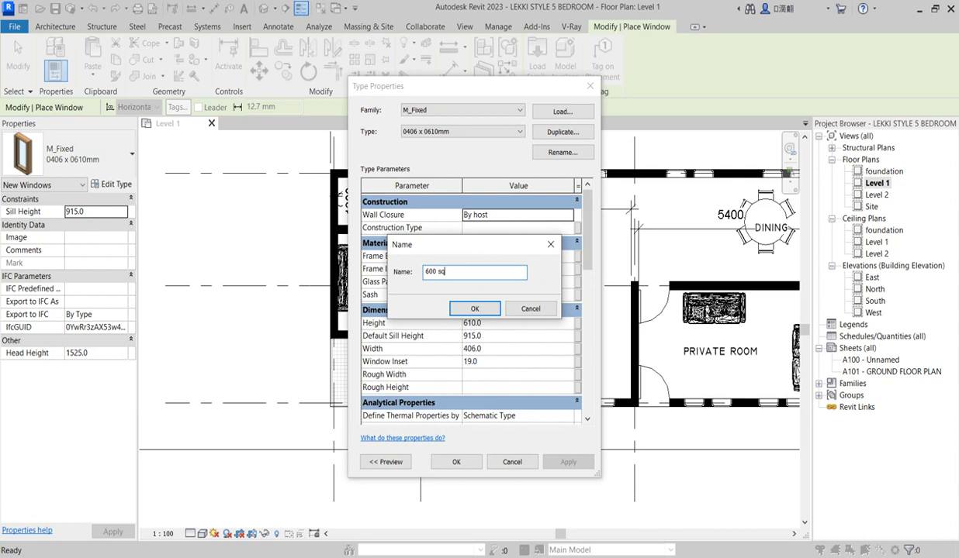
{"action": "left_click", "coordinate": [472, 310]}
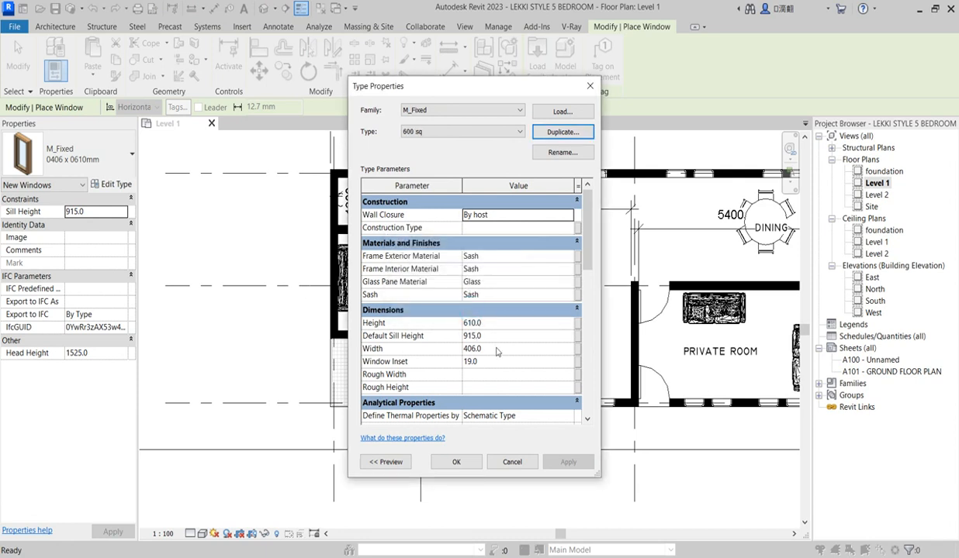
Set the 600 sq type's width and height to 600 mm and the new window's head height to 2100 mm.
{"action": "left_click", "coordinate": [491, 353]}
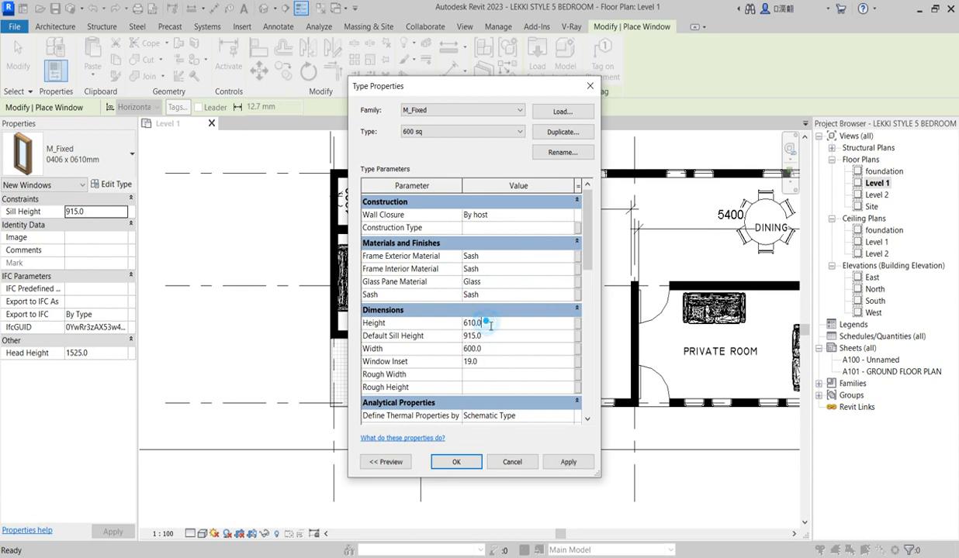
{"action": "left_click", "coordinate": [456, 463]}
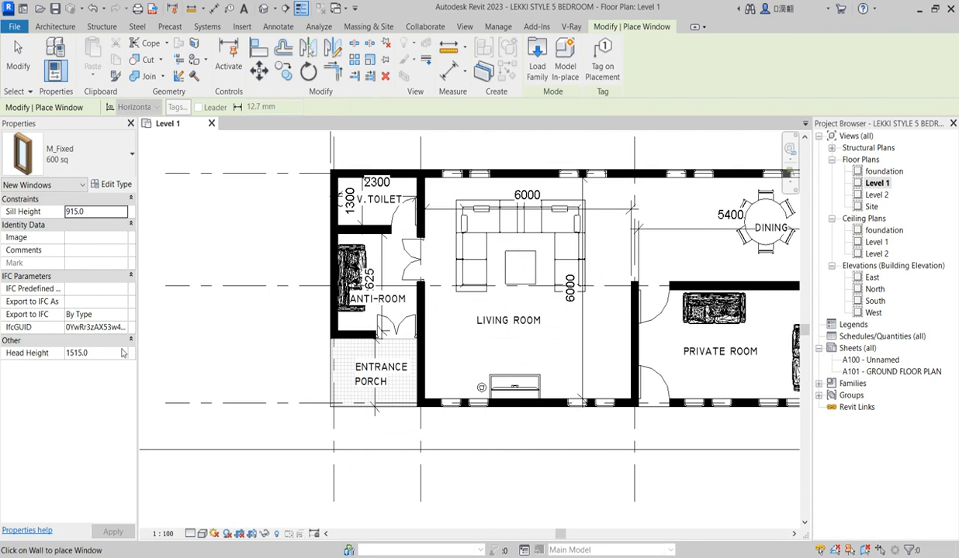
{"action": "left_click", "coordinate": [121, 352]}
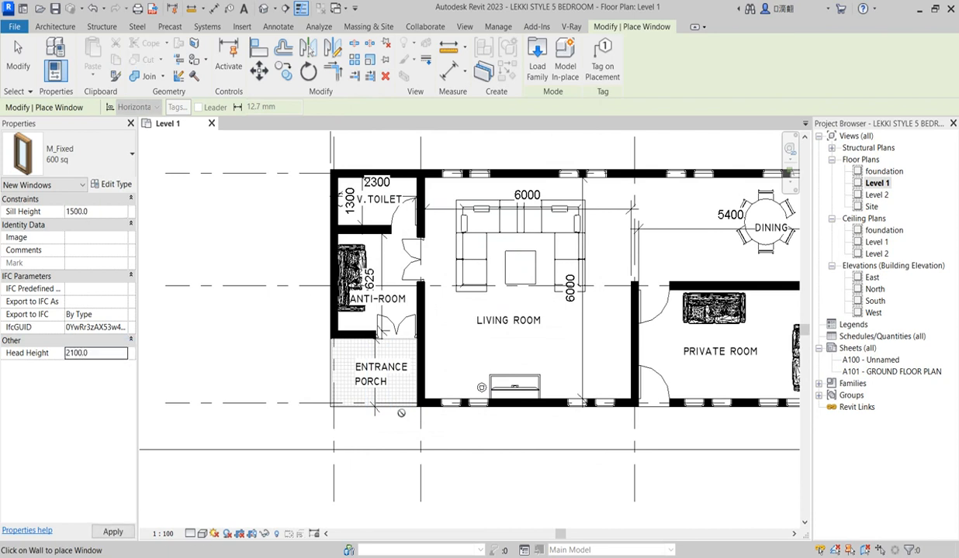
Place 600 sq windows in the visitor's toilet's upper wall and midway along the guest toilet's right exterior wall, behind the WC.
{"action": "scroll", "coordinate": [380, 310], "scroll_direction": "up", "scroll_amount": 3}
{"action": "scroll", "coordinate": [380, 311], "scroll_direction": "down", "scroll_amount": 4}
{"action": "scroll", "coordinate": [380, 310], "scroll_direction": "up", "scroll_amount": 3}
{"action": "scroll", "coordinate": [329, 230], "scroll_direction": "up", "scroll_amount": 2}
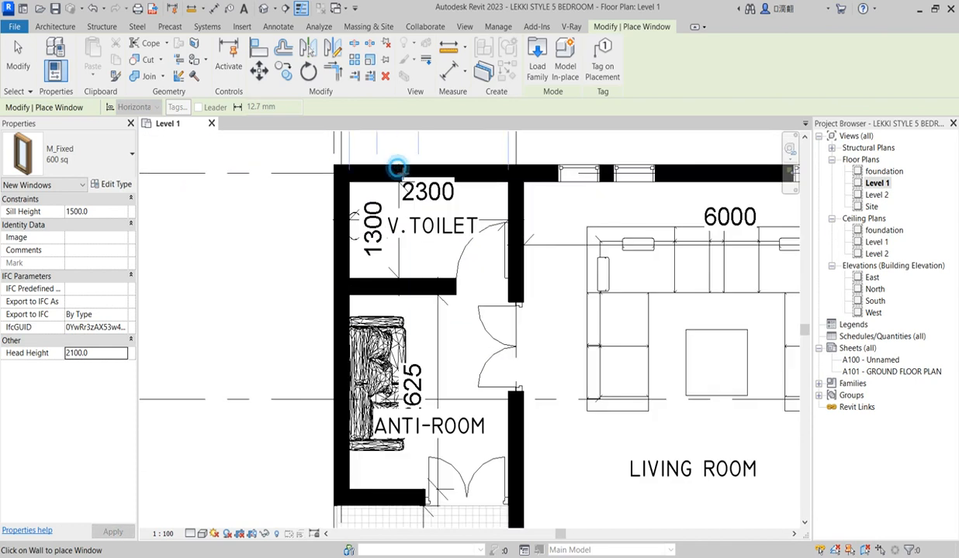
{"action": "scroll", "coordinate": [376, 213], "scroll_direction": "down", "scroll_amount": 5}
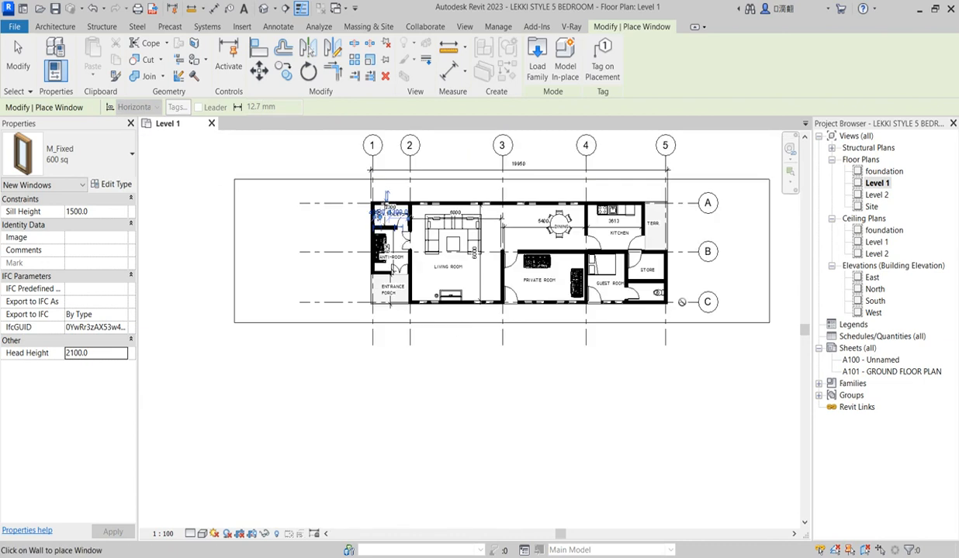
{"action": "scroll", "coordinate": [682, 303], "scroll_direction": "up", "scroll_amount": 5}
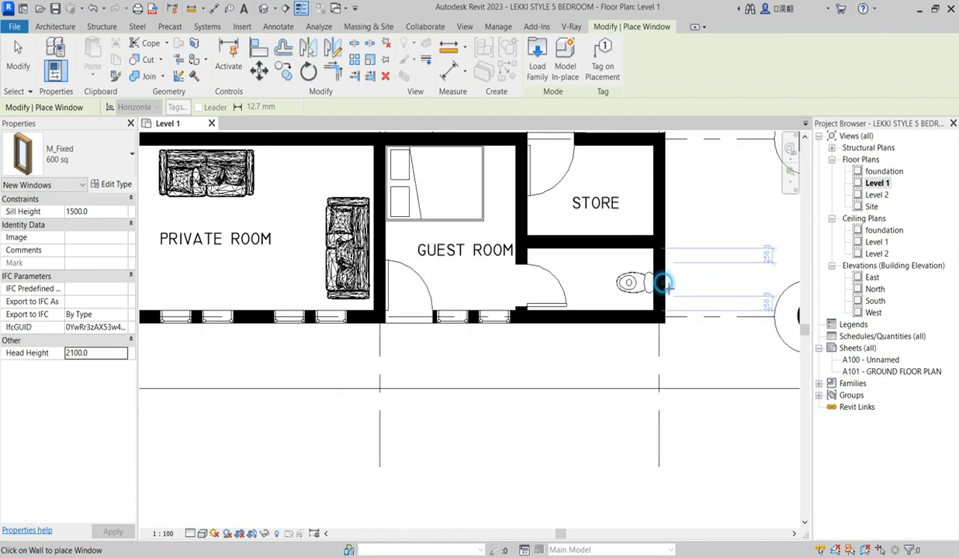
Place another 600 sq window in the kitchen's upper wall, about 200 mm from the dining area's wall.
{"action": "scroll", "coordinate": [663, 284], "scroll_direction": "down", "scroll_amount": 5}
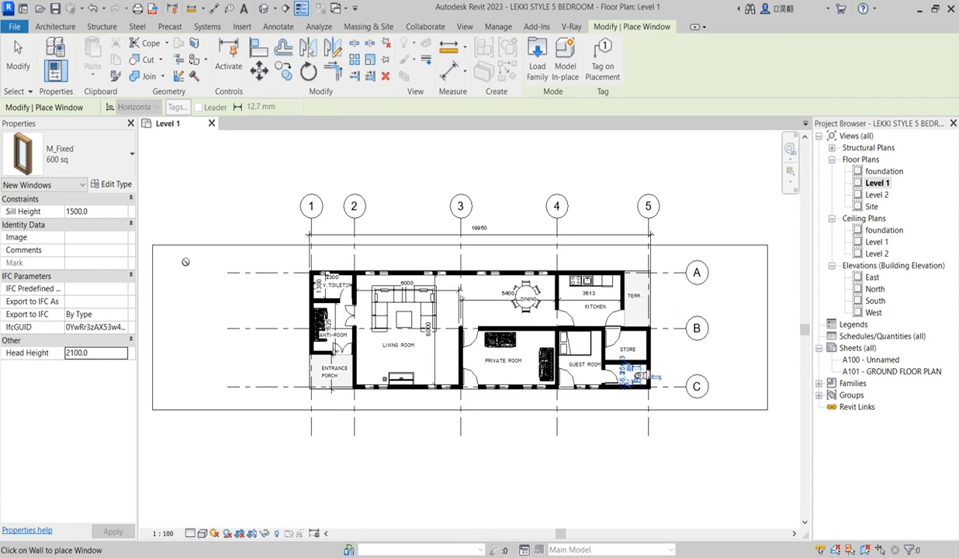
{"action": "scroll", "coordinate": [576, 266], "scroll_direction": "up", "scroll_amount": 5}
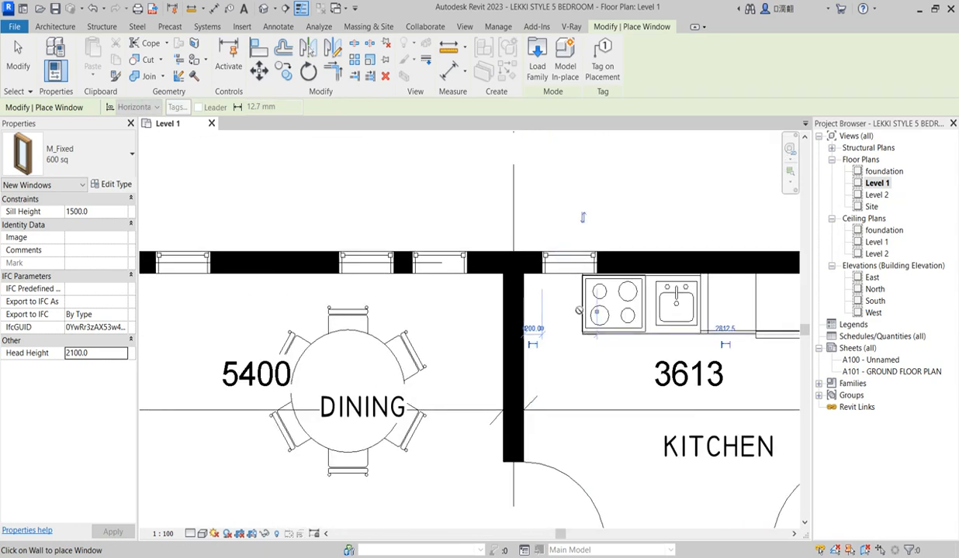
{"action": "scroll", "coordinate": [564, 395], "scroll_direction": "down", "scroll_amount": 3}
{"action": "scroll", "coordinate": [564, 388], "scroll_direction": "up", "scroll_amount": 1}
{"action": "key", "text": "Escape"}
Move the kitchen window along the upper wall to sit above the sink, about 1300 mm from the dining area's wall.
{"action": "scroll", "coordinate": [557, 296], "scroll_direction": "up", "scroll_amount": 1}
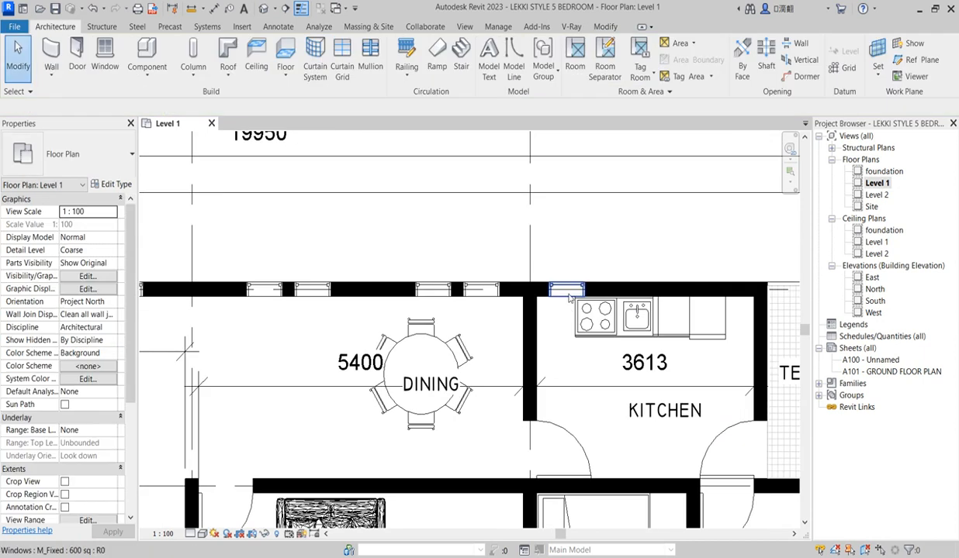
{"action": "left_click", "coordinate": [568, 292]}
{"action": "left_click_drag", "start_coordinate": [610, 288], "coordinate": [646, 284]}
{"action": "scroll", "coordinate": [570, 336], "scroll_direction": "down", "scroll_amount": 1}
Duplicate the kitchen window's 600 sq type as "kit w".
{"action": "left_click", "coordinate": [113, 185]}
{"action": "left_click", "coordinate": [561, 133]}
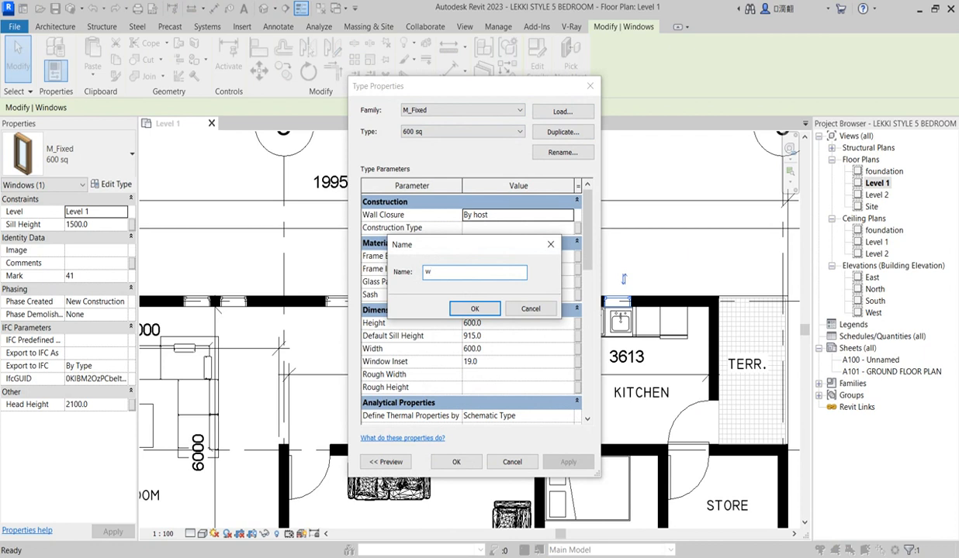
{"action": "type", "text": "kit w"}
{"action": "left_click", "coordinate": [475, 309]}
Set the kit w type's height to 1200 mm, keep its width at 600 mm, and apply the type to the kitchen window.
{"action": "left_click", "coordinate": [498, 324]}
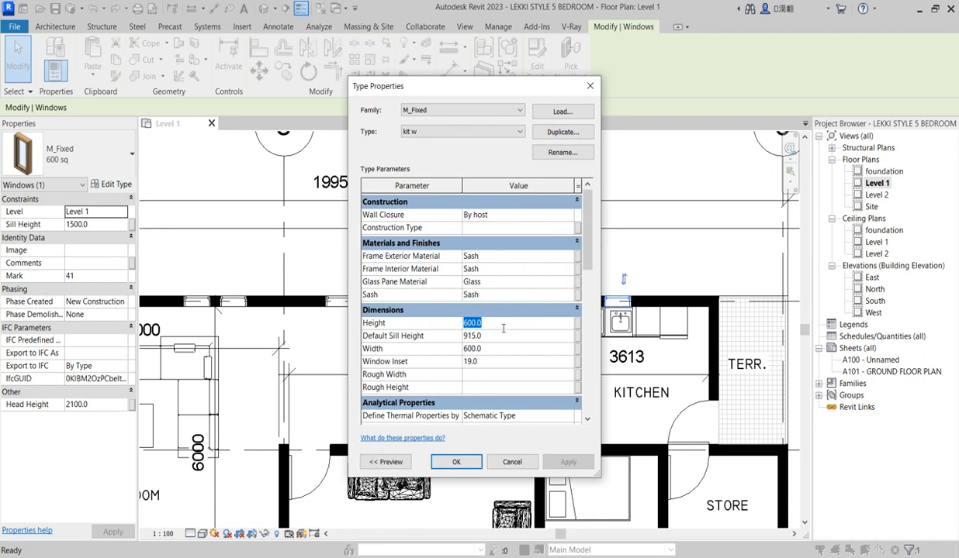
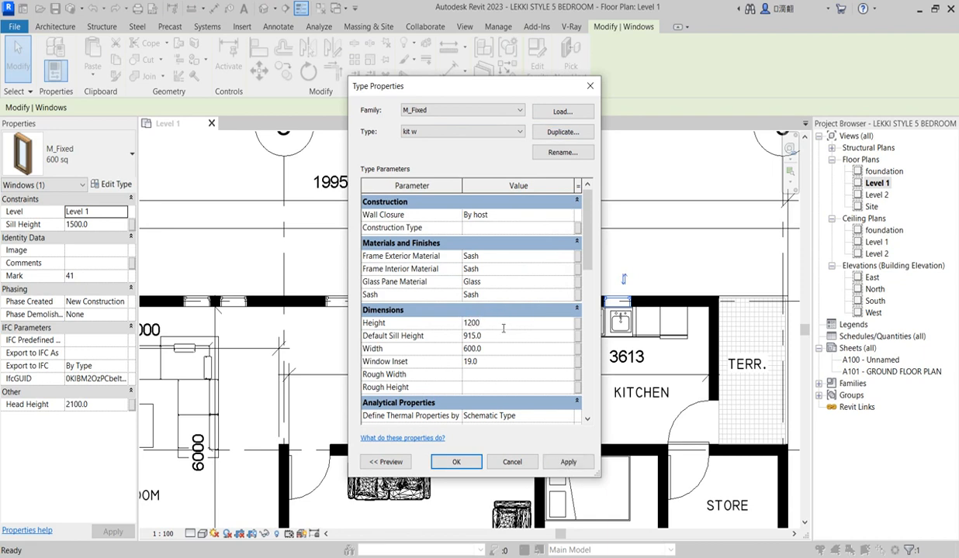
{"action": "left_click", "coordinate": [499, 350]}
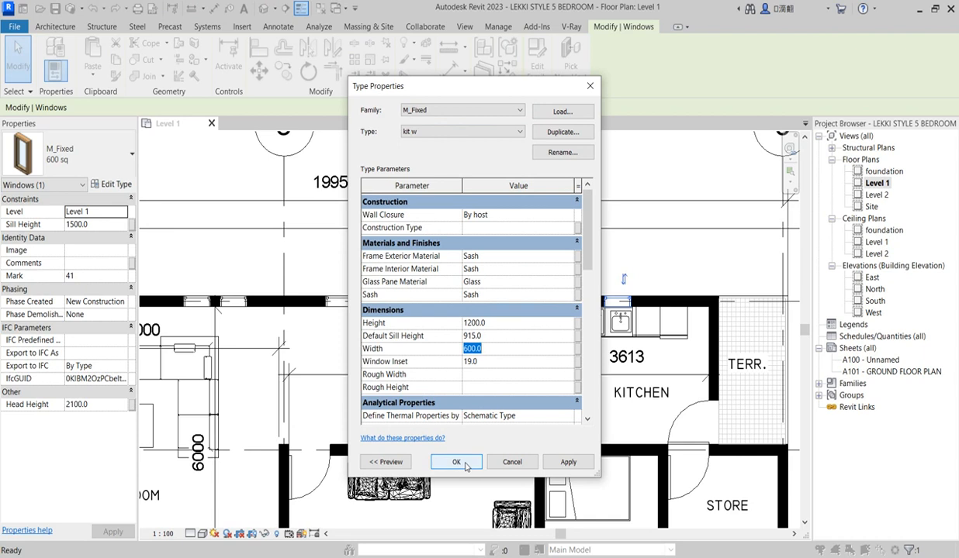
{"action": "left_click", "coordinate": [457, 462]}
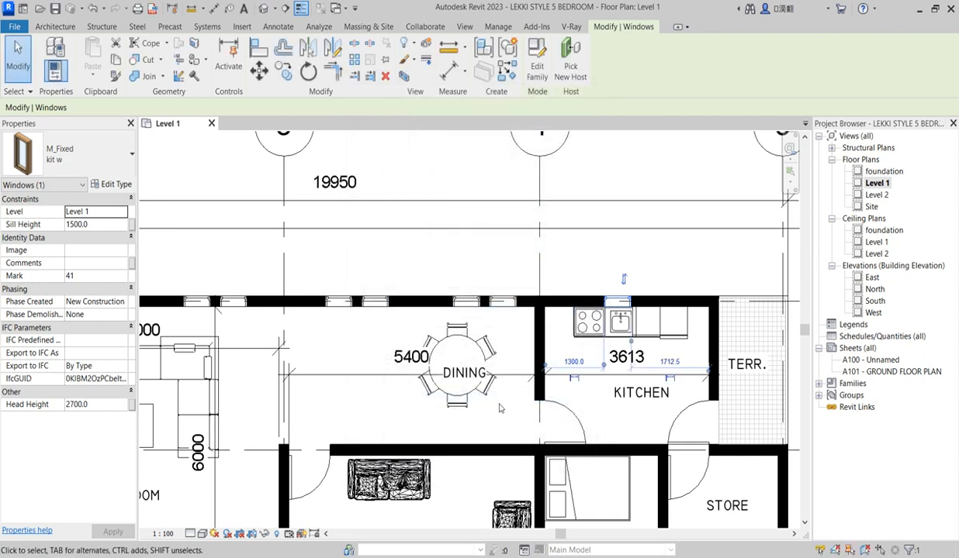
Set the kitchen window's head height to 2100 mm.
{"action": "scroll", "coordinate": [656, 265], "scroll_direction": "up", "scroll_amount": 5}
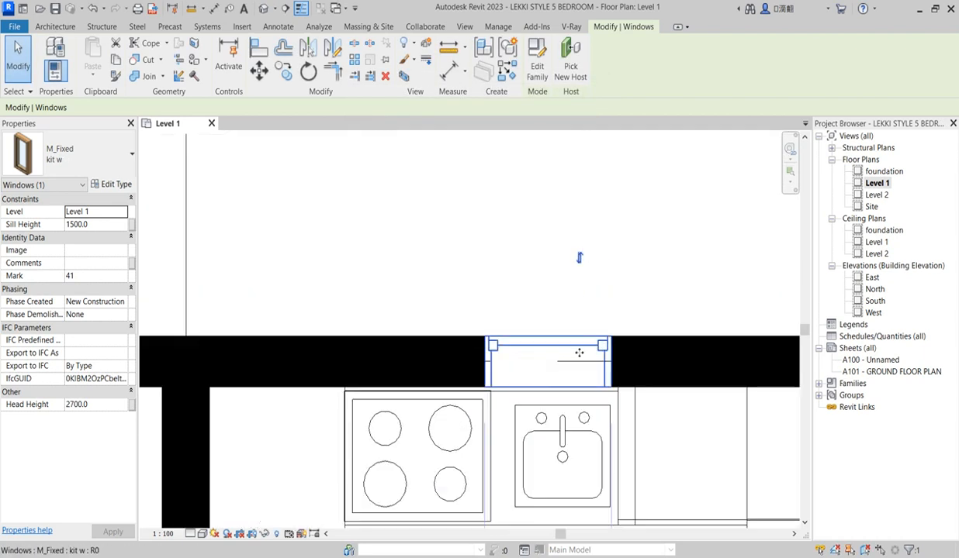
{"action": "scroll", "coordinate": [561, 360], "scroll_direction": "down", "scroll_amount": 1}
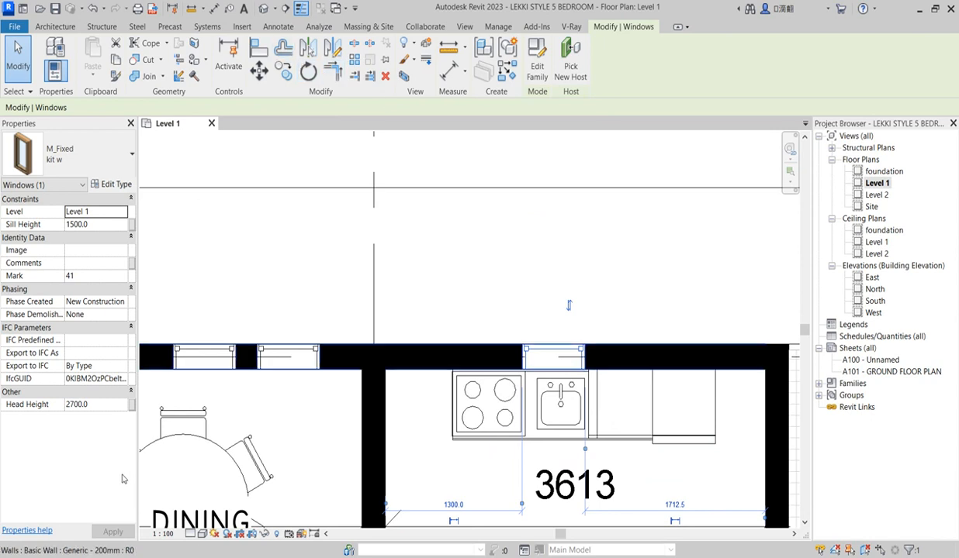
{"action": "left_click", "coordinate": [102, 407]}
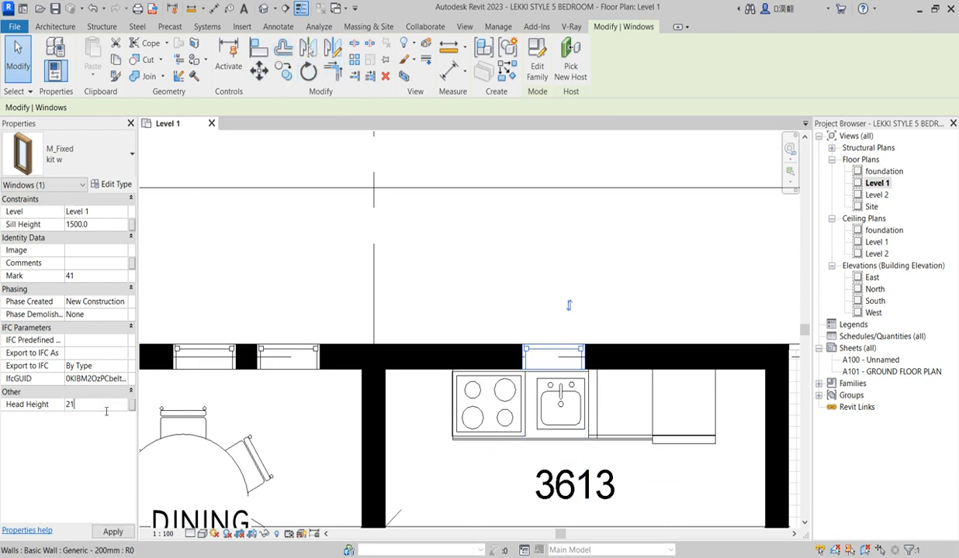
{"action": "key", "text": "Return"}
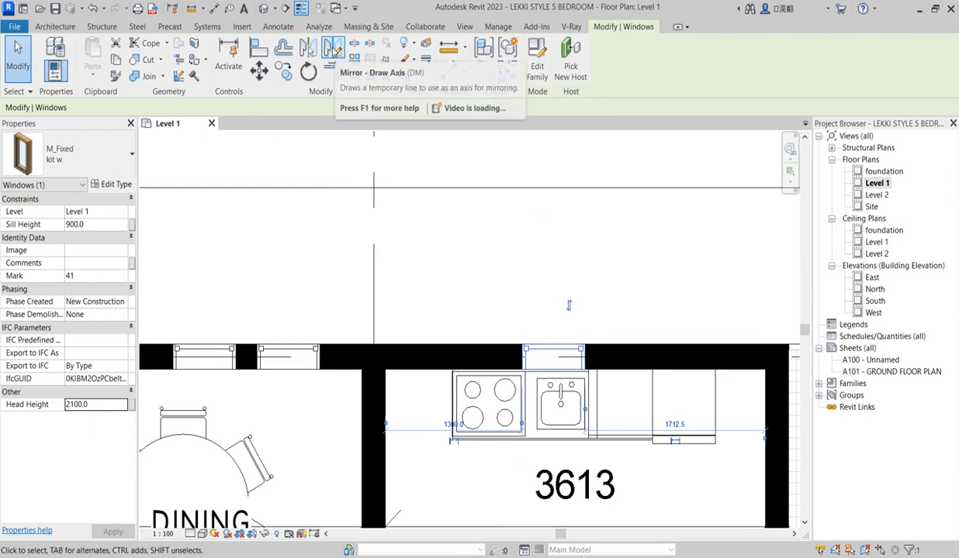
Copy the kitchen window above the sink about 900 mm along the upper wall toward the terrace.
{"action": "left_click", "coordinate": [283, 70]}
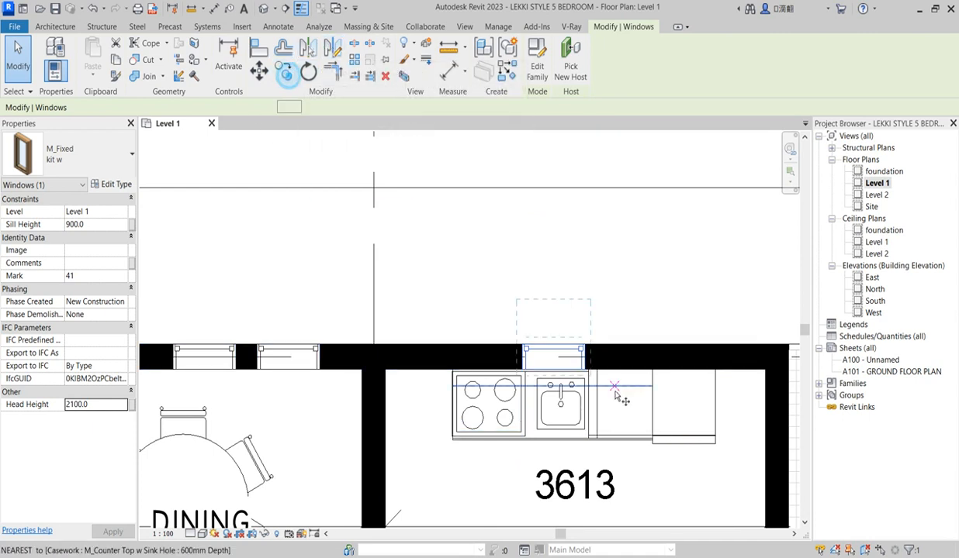
{"action": "left_click", "coordinate": [522, 346]}
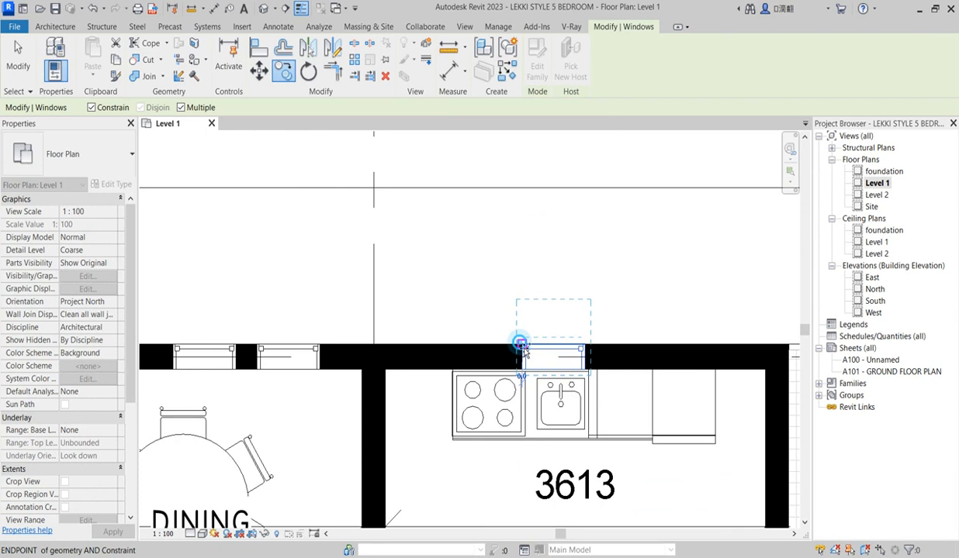
{"action": "left_click", "coordinate": [619, 348]}
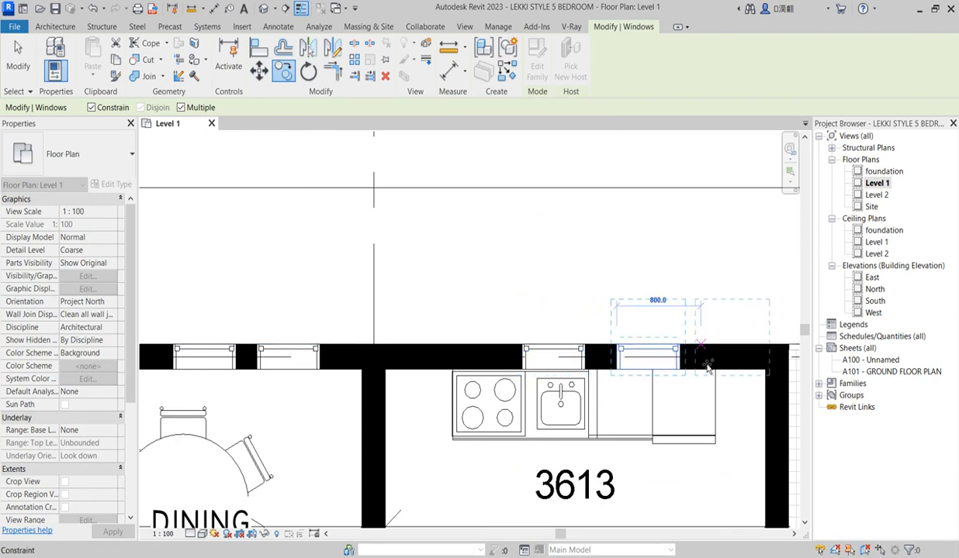
{"action": "key", "text": "Escape"}
{"action": "scroll", "coordinate": [554, 365], "scroll_direction": "down", "scroll_amount": 3}
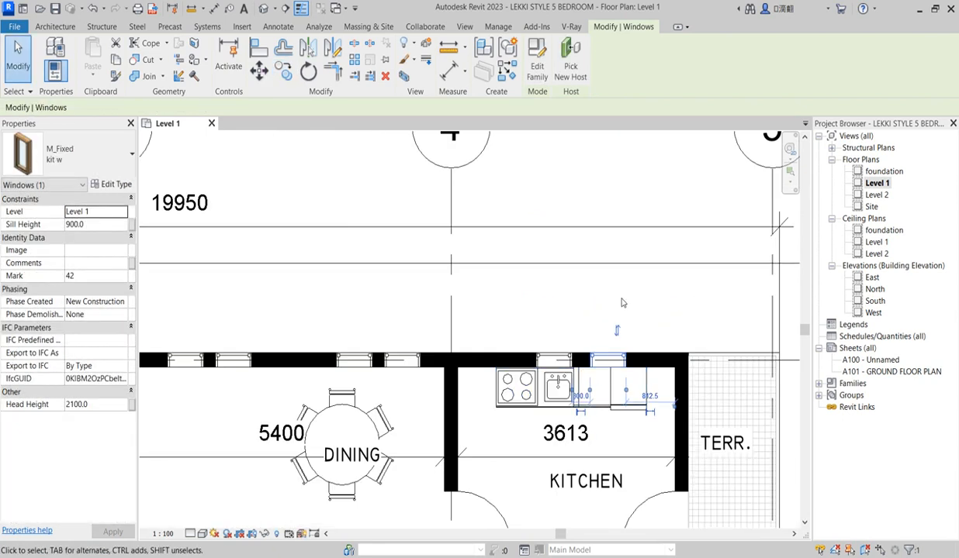
{"action": "left_click", "coordinate": [636, 292]}
Draw a Wide Lines detail line extending the kitchenette's front edge from the stove corner to the dining-side wall.
{"action": "scroll", "coordinate": [632, 307], "scroll_direction": "down", "scroll_amount": 3}
{"action": "scroll", "coordinate": [574, 338], "scroll_direction": "up", "scroll_amount": 5}
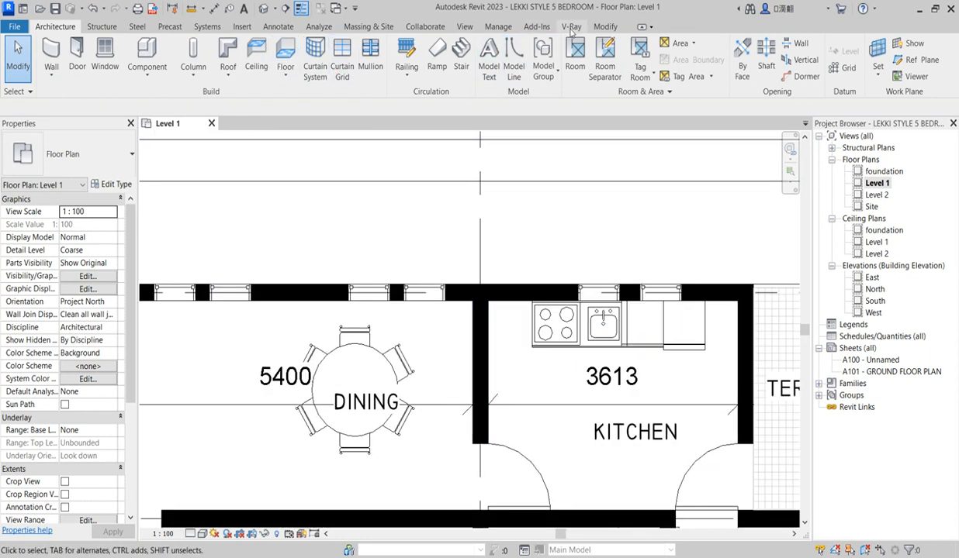
{"action": "left_click", "coordinate": [607, 28]}
{"action": "left_click", "coordinate": [293, 28]}
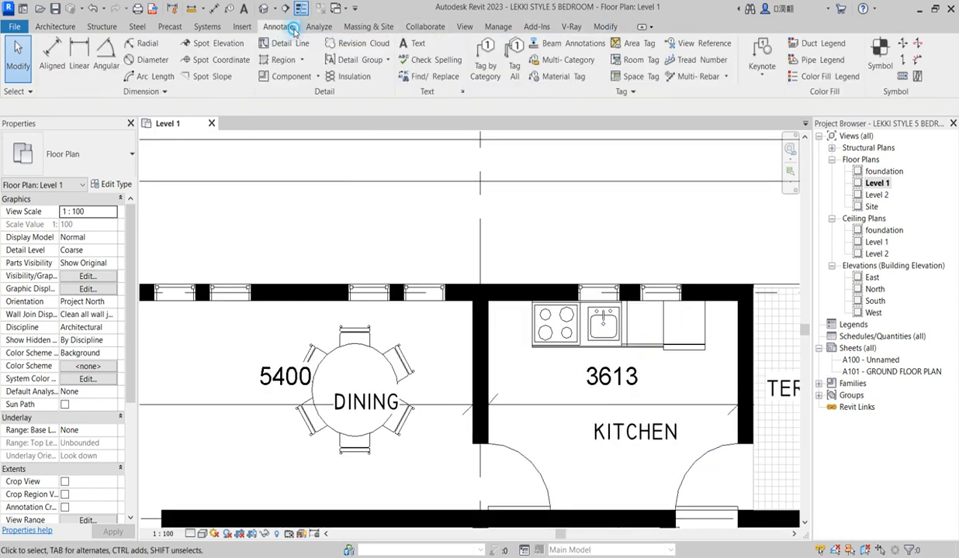
{"action": "left_click", "coordinate": [294, 44]}
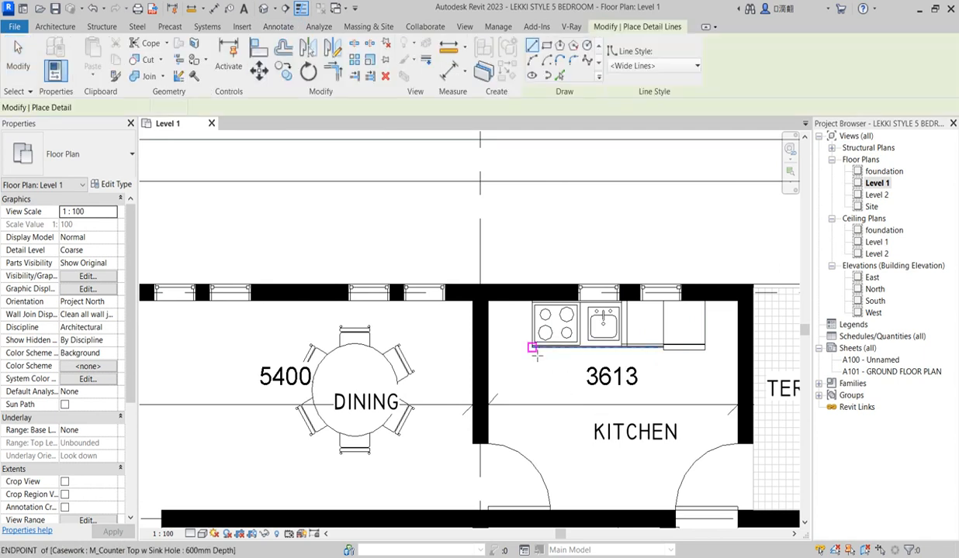
{"action": "scroll", "coordinate": [532, 344], "scroll_direction": "up", "scroll_amount": 4}
{"action": "left_click", "coordinate": [532, 344]}
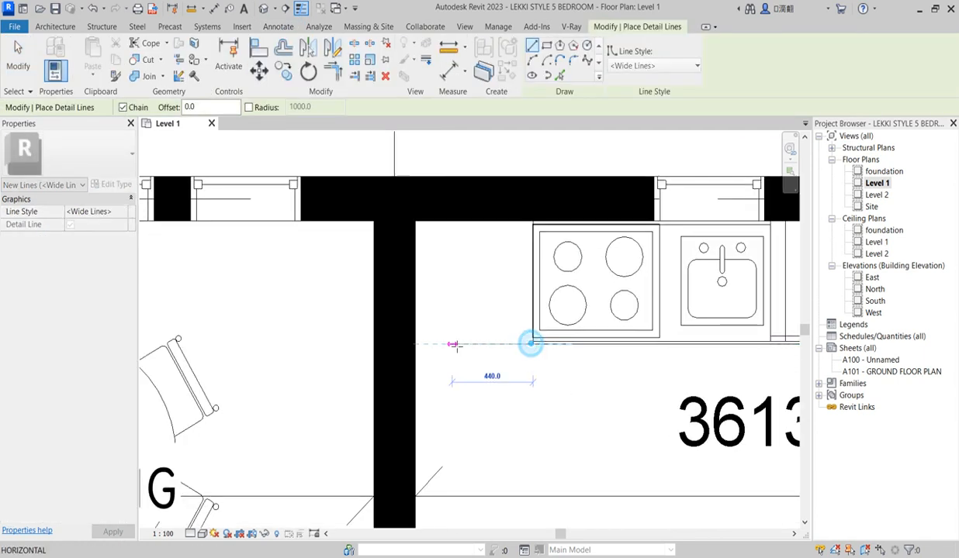
{"action": "left_click", "coordinate": [412, 345]}
Outline a counter along the kitchen's dining-side wall with detail lines, about 1200 mm long and 600 mm deep.
{"action": "scroll", "coordinate": [495, 351], "scroll_direction": "down", "scroll_amount": 4}
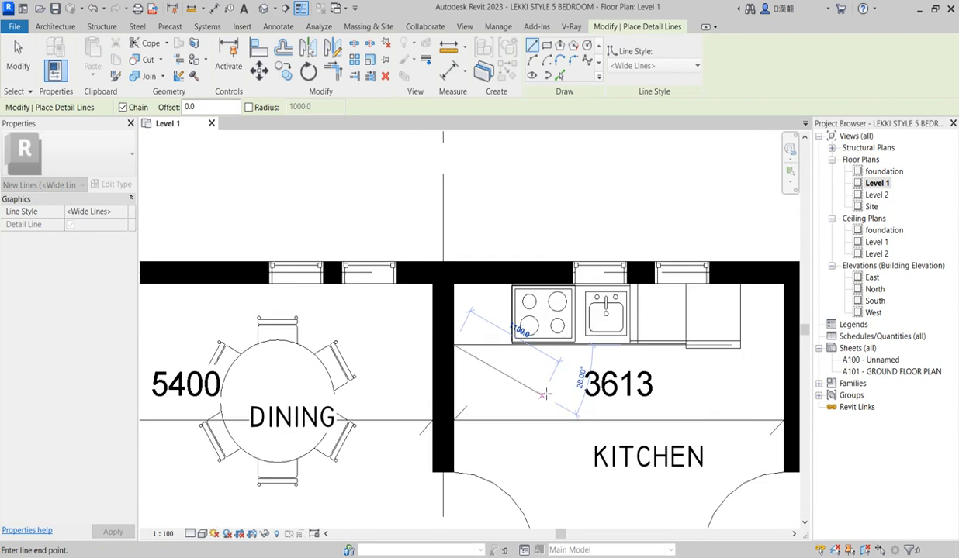
{"action": "left_click", "coordinate": [453, 463]}
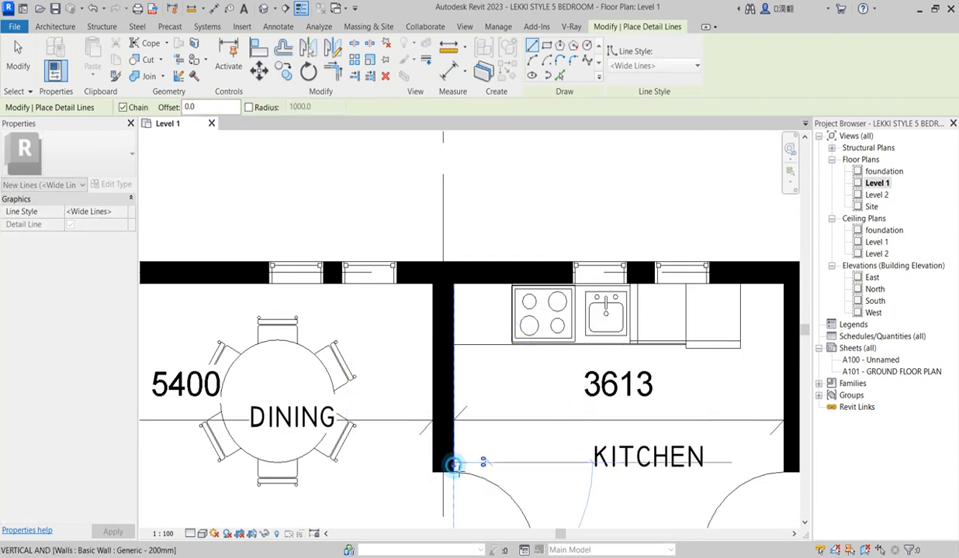
{"action": "left_click", "coordinate": [508, 463]}
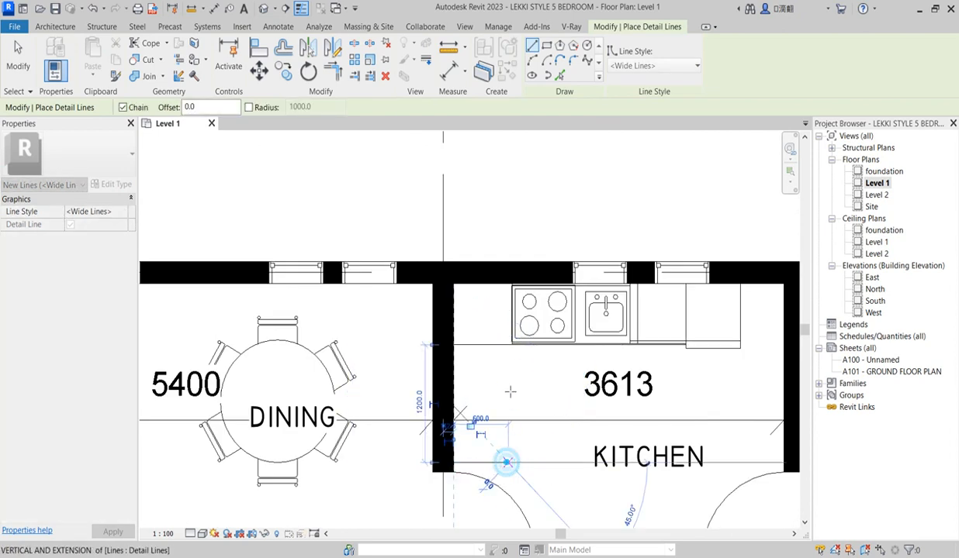
{"action": "left_click", "coordinate": [509, 344]}
{"action": "key", "text": "Escape"}
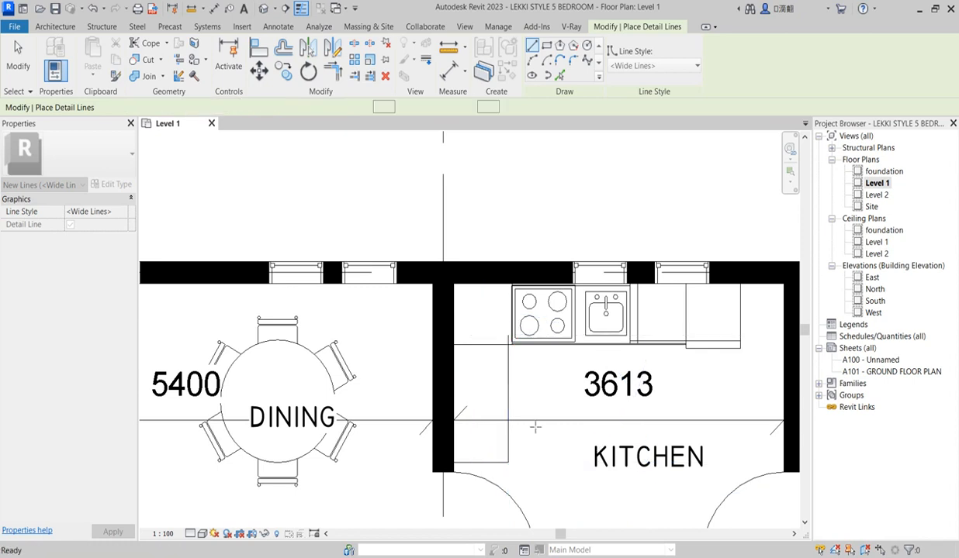
Outline a counter along the kitchen's terrace-side wall with detail lines, about 472 mm deep, starting from the kitchenette's end.
{"action": "left_click", "coordinate": [740, 341]}
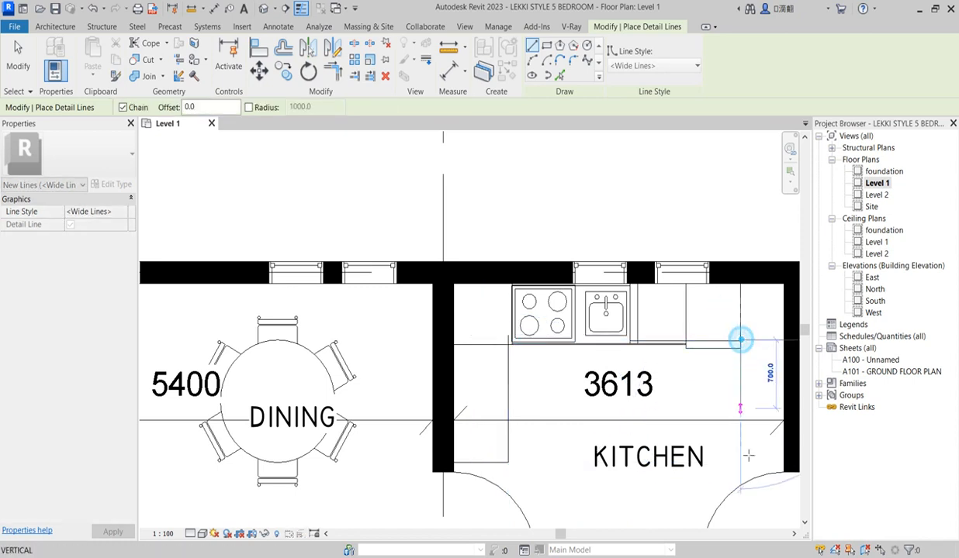
{"action": "left_click", "coordinate": [741, 458]}
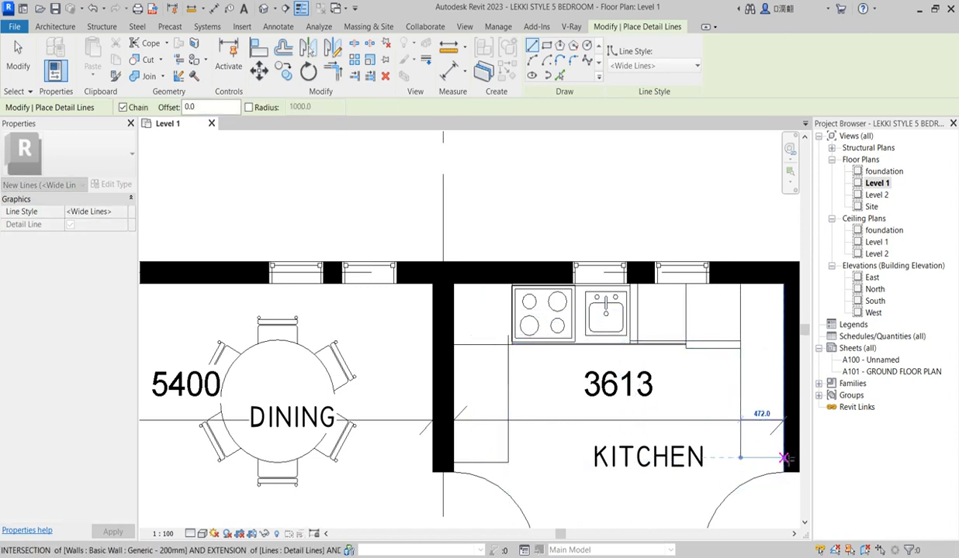
{"action": "left_click", "coordinate": [784, 458]}
{"action": "key", "text": "Escape"}
{"action": "scroll", "coordinate": [722, 368], "scroll_direction": "up", "scroll_amount": 3}
{"action": "key", "text": "Escape"}
{"action": "scroll", "coordinate": [738, 342], "scroll_direction": "up", "scroll_amount": 2}
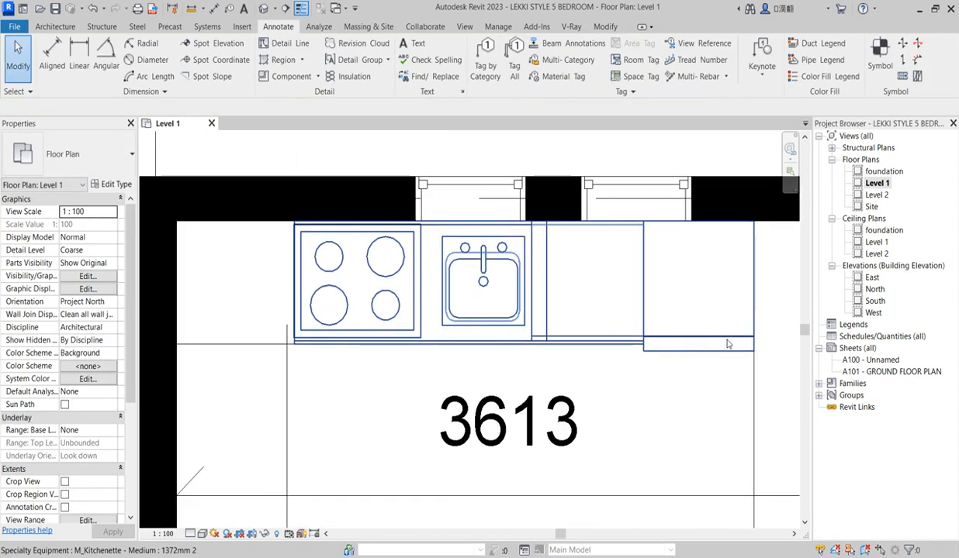
{"action": "scroll", "coordinate": [553, 383], "scroll_direction": "down", "scroll_amount": 6}
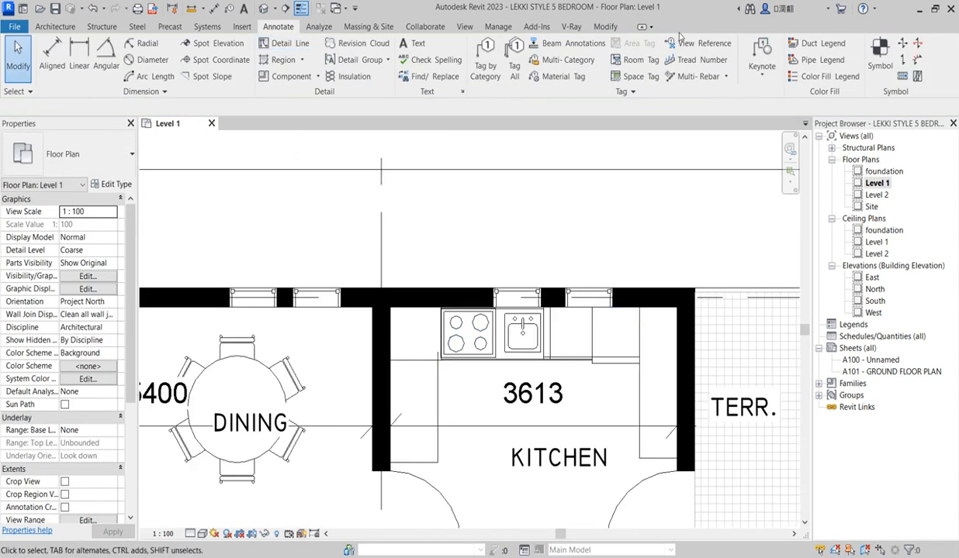
Align the dining-side counter's front line with the stove-side edge of the kitchenette.
{"action": "left_click", "coordinate": [600, 27]}
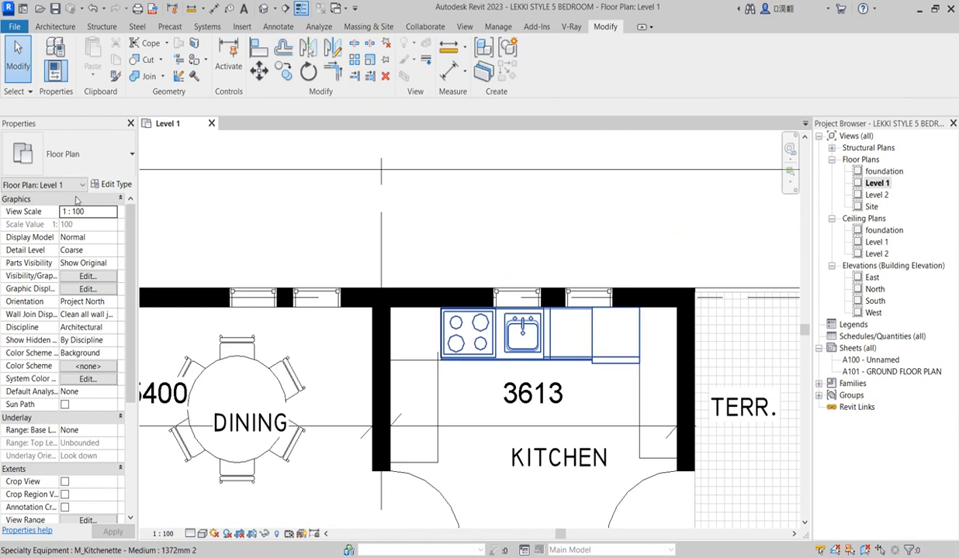
{"action": "left_click", "coordinate": [259, 52]}
{"action": "scroll", "coordinate": [438, 392], "scroll_direction": "up", "scroll_amount": 1}
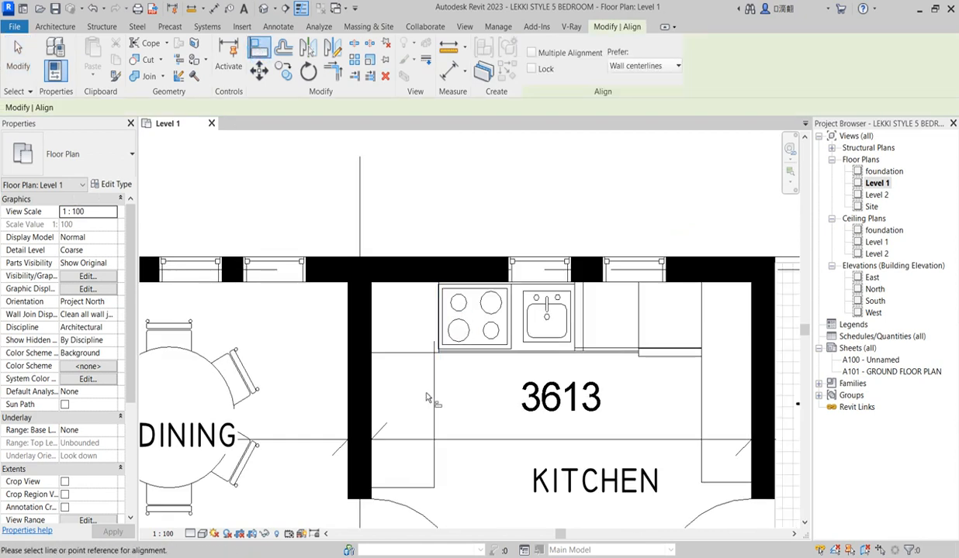
{"action": "scroll", "coordinate": [422, 433], "scroll_direction": "up", "scroll_amount": 2}
{"action": "left_click", "coordinate": [449, 426]}
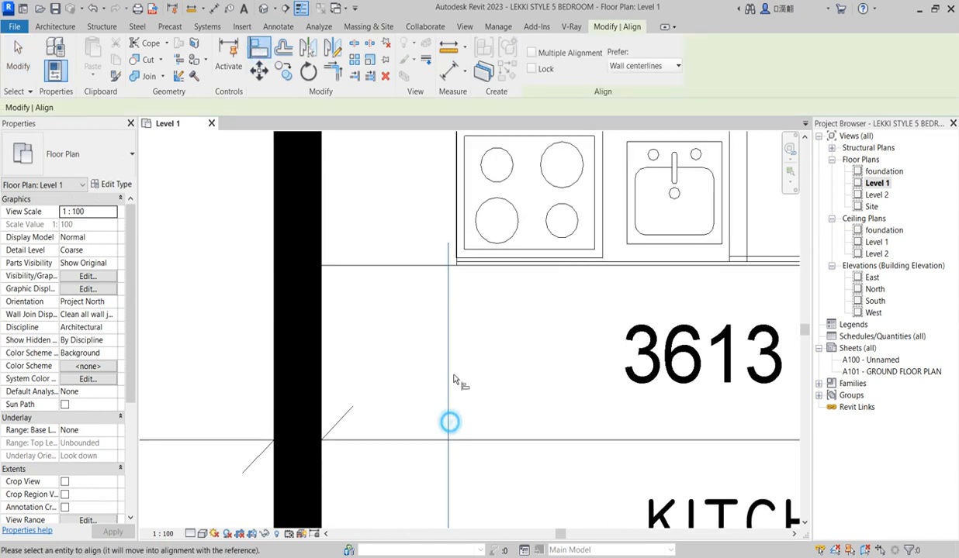
{"action": "scroll", "coordinate": [446, 341], "scroll_direction": "down", "scroll_amount": 2}
{"action": "scroll", "coordinate": [706, 282], "scroll_direction": "up", "scroll_amount": 1}
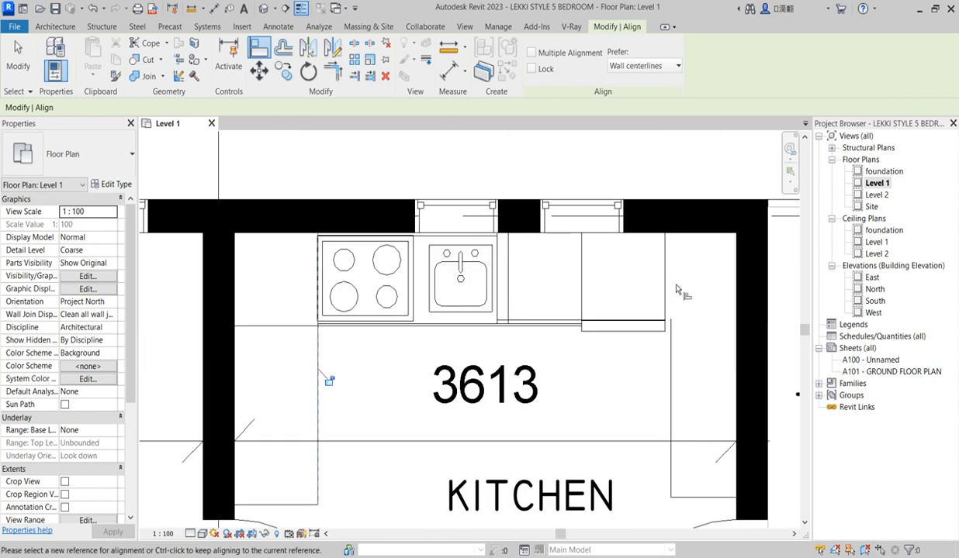
Align the terrace-side counter's front line with the nearby end edge of the kitchenette.
{"action": "left_click", "coordinate": [666, 295]}
{"action": "left_click", "coordinate": [670, 388]}
{"action": "scroll", "coordinate": [630, 380], "scroll_direction": "down", "scroll_amount": 10}
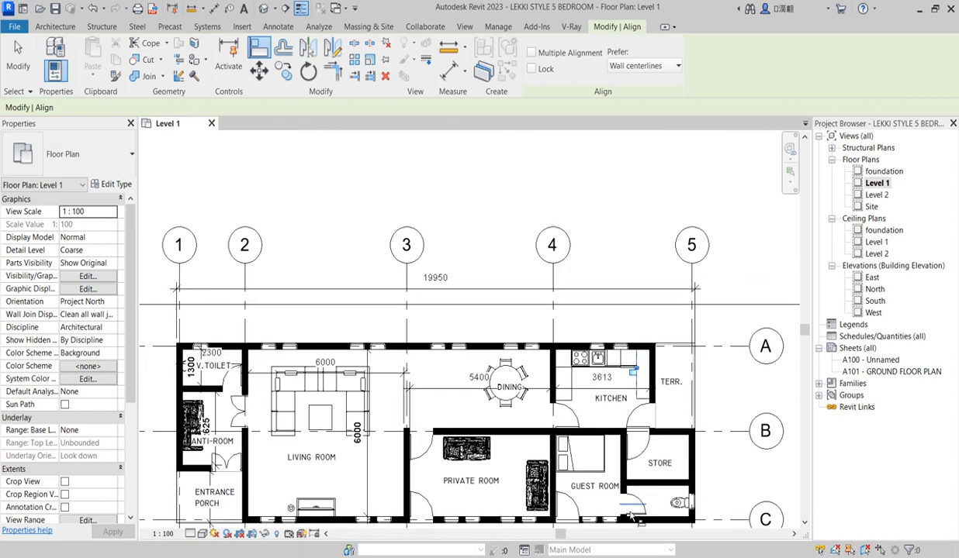
{"action": "scroll", "coordinate": [586, 415], "scroll_direction": "up", "scroll_amount": 5}
{"action": "key", "text": "Escape"}
Move the KITCHEN label up and slightly toward the dining area, closer beneath the 3613 dimension.
{"action": "scroll", "coordinate": [639, 388], "scroll_direction": "up", "scroll_amount": 2}
{"action": "left_click", "coordinate": [572, 350]}
{"action": "left_click_drag", "start_coordinate": [572, 351], "coordinate": [548, 322]}
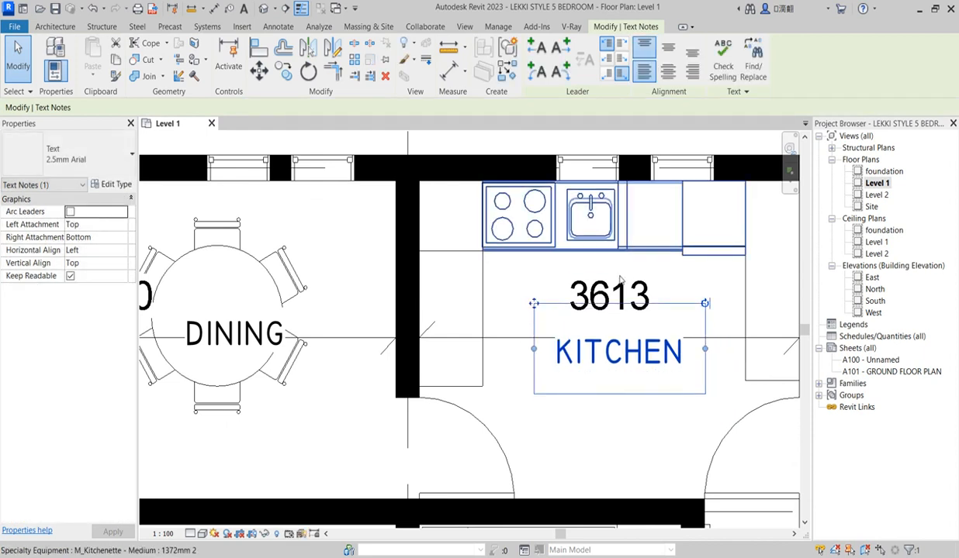
{"action": "scroll", "coordinate": [599, 355], "scroll_direction": "down", "scroll_amount": 6}
{"action": "scroll", "coordinate": [438, 382], "scroll_direction": "up", "scroll_amount": 4}
{"action": "scroll", "coordinate": [456, 434], "scroll_direction": "down", "scroll_amount": 3}
{"action": "scroll", "coordinate": [316, 443], "scroll_direction": "up", "scroll_amount": 2}
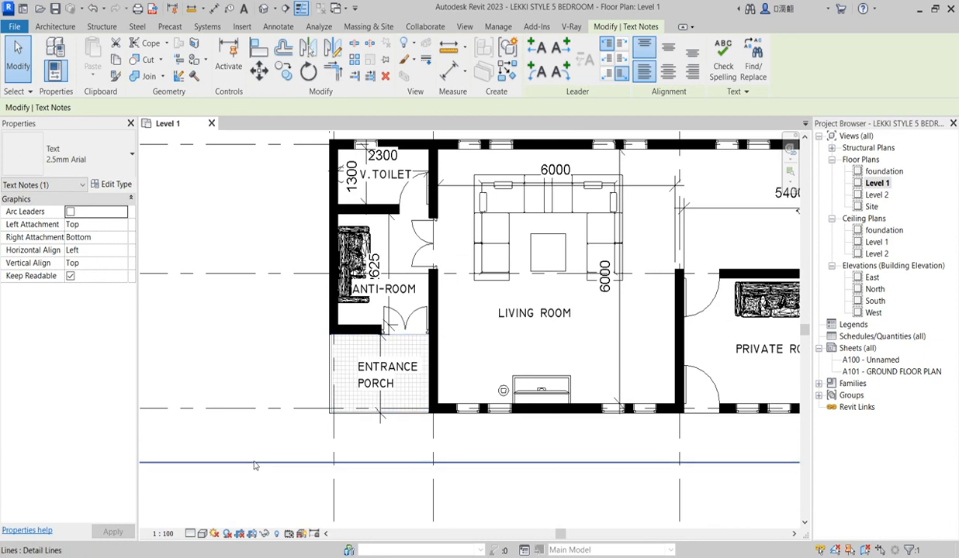
{"action": "scroll", "coordinate": [525, 418], "scroll_direction": "down", "scroll_amount": 3}
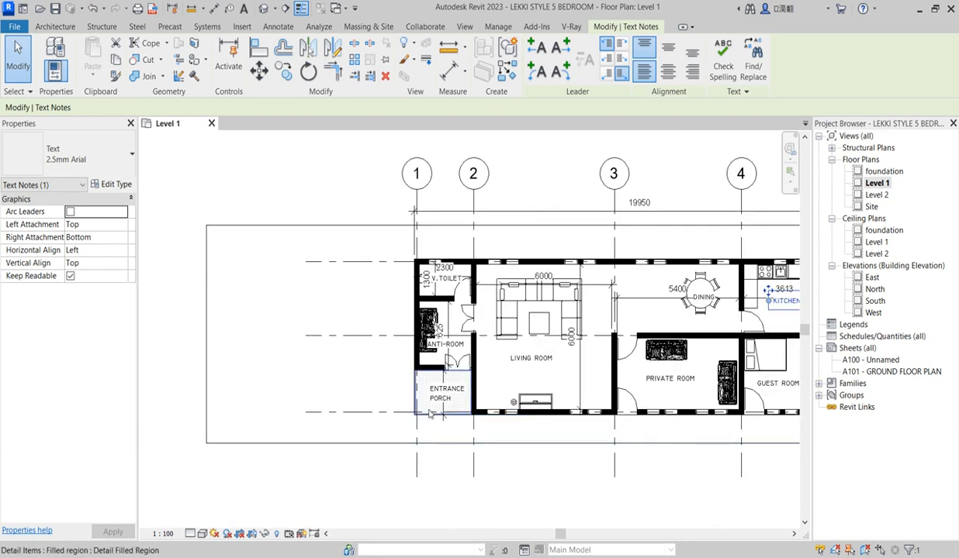
{"action": "scroll", "coordinate": [426, 347], "scroll_direction": "up", "scroll_amount": 2}
{"action": "scroll", "coordinate": [434, 306], "scroll_direction": "down", "scroll_amount": 2}
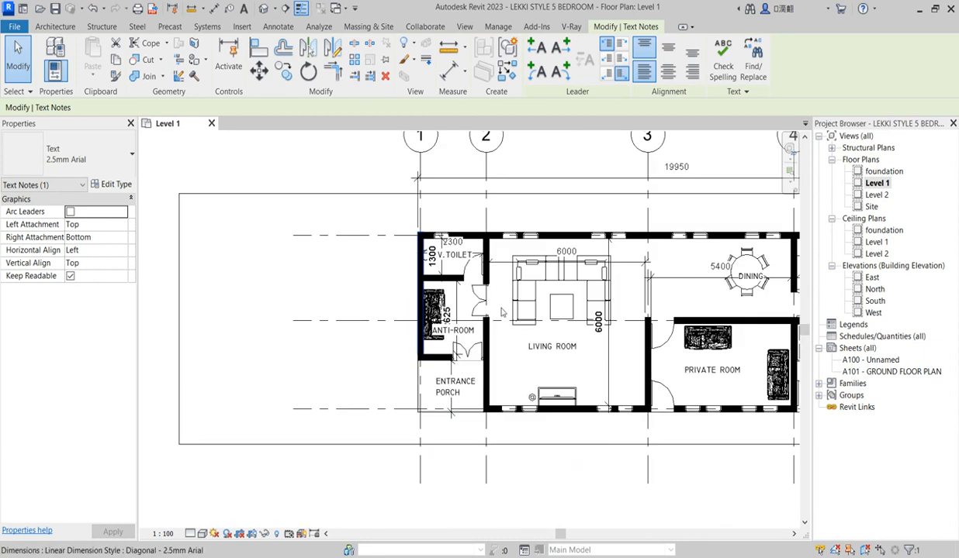
{"action": "scroll", "coordinate": [639, 350], "scroll_direction": "down", "scroll_amount": 2}
{"action": "scroll", "coordinate": [464, 370], "scroll_direction": "up", "scroll_amount": 4}
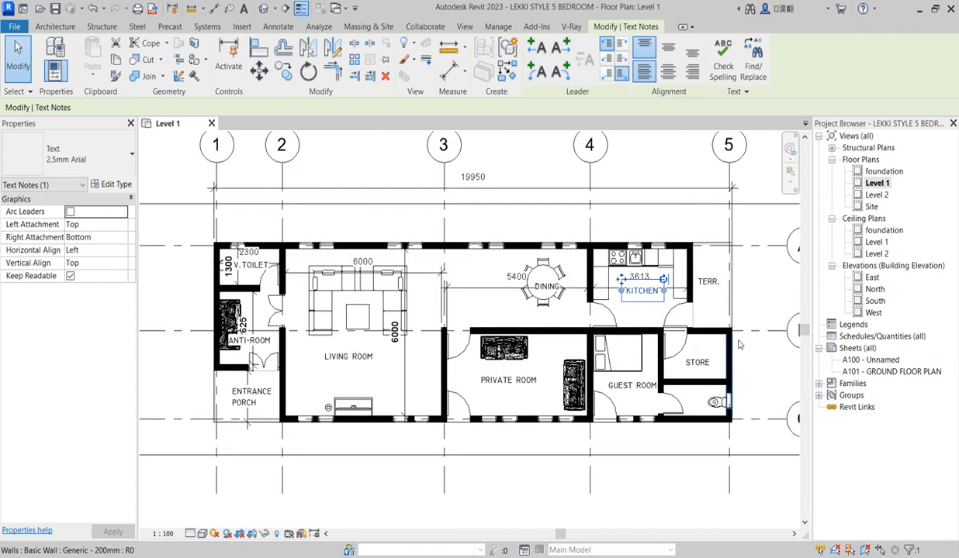
Add a row of aligned dimensions between grids 1, 2, 3, 4 and 5 below the Level 1 floor plan.
{"action": "scroll", "coordinate": [465, 370], "scroll_direction": "down", "scroll_amount": 1}
{"action": "scroll", "coordinate": [519, 444], "scroll_direction": "down", "scroll_amount": 2}
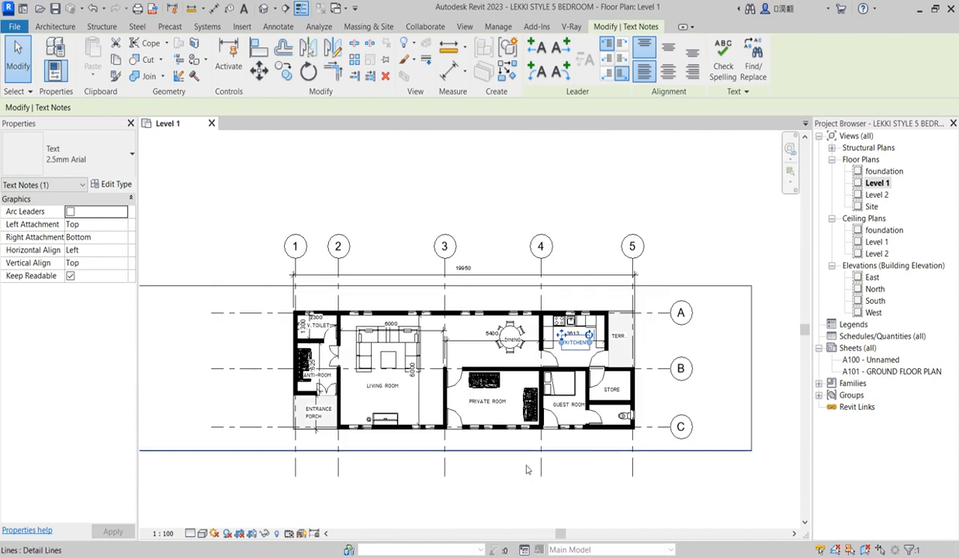
{"action": "left_click", "coordinate": [453, 74]}
{"action": "left_click", "coordinate": [295, 466]}
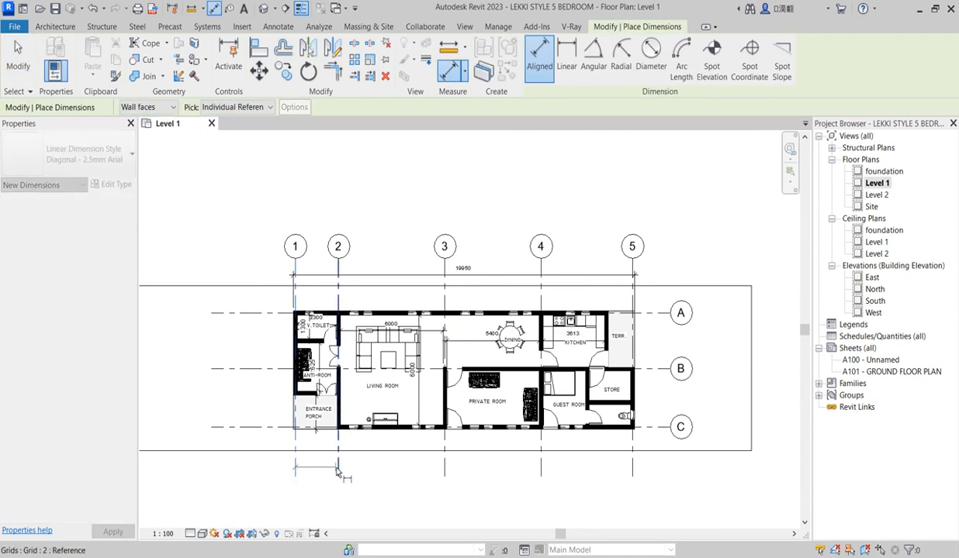
{"action": "left_click", "coordinate": [337, 468]}
{"action": "left_click", "coordinate": [442, 467]}
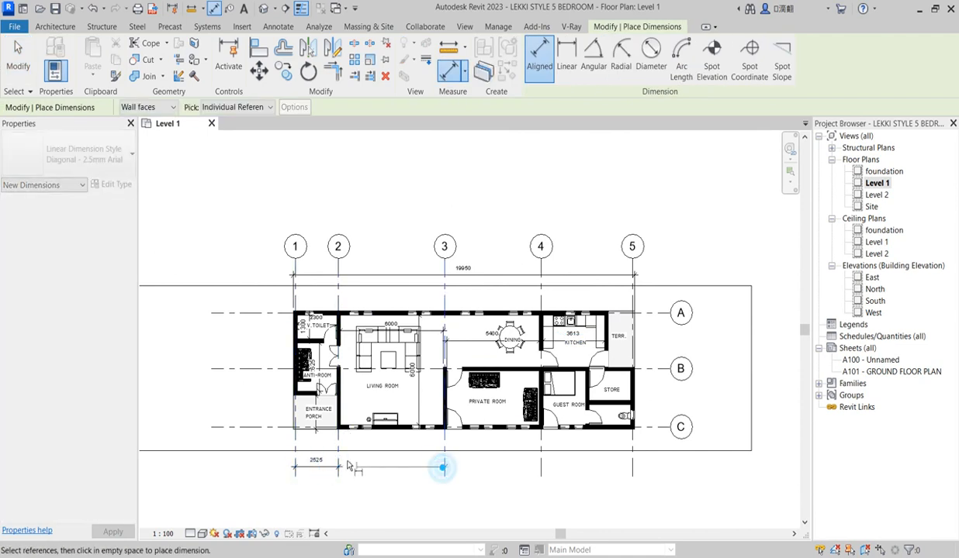
{"action": "left_click", "coordinate": [542, 469]}
{"action": "left_click", "coordinate": [629, 467]}
{"action": "left_click", "coordinate": [589, 461]}
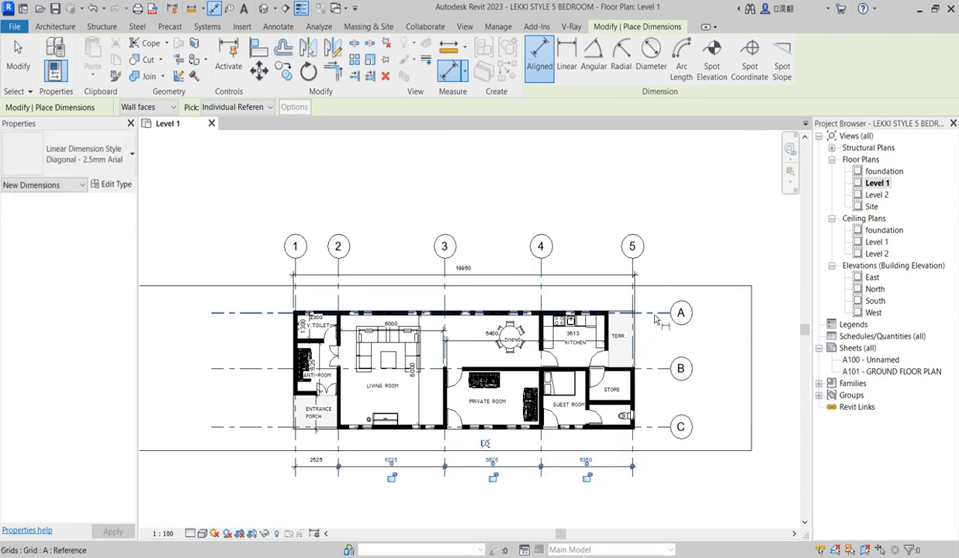
Add aligned dimensions between grids A, B and C beside the grid bubbles, and end the dimension command.
{"action": "left_click", "coordinate": [654, 319]}
{"action": "left_click", "coordinate": [657, 365]}
{"action": "left_click", "coordinate": [655, 407]}
{"action": "left_click", "coordinate": [657, 409]}
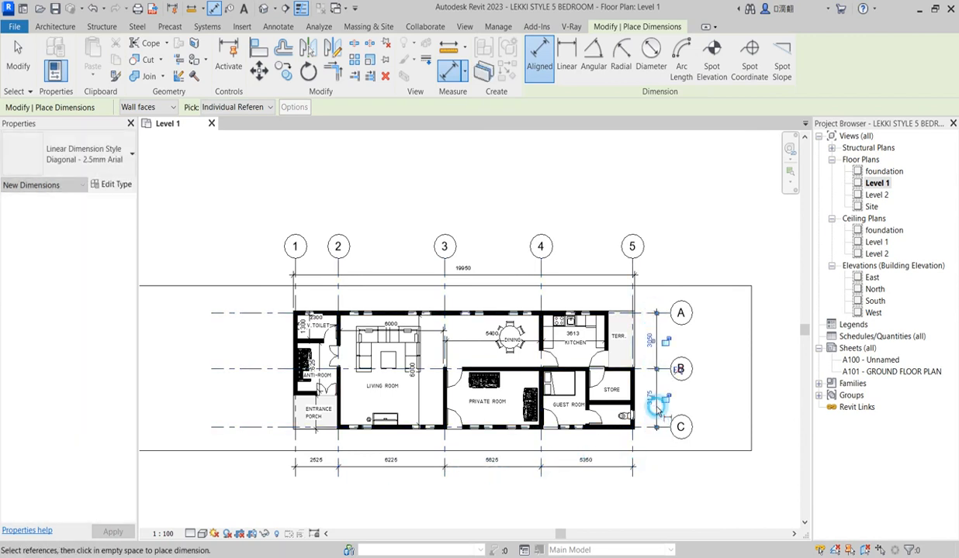
{"action": "scroll", "coordinate": [715, 301], "scroll_direction": "up", "scroll_amount": 2}
{"action": "scroll", "coordinate": [690, 344], "scroll_direction": "up", "scroll_amount": 3}
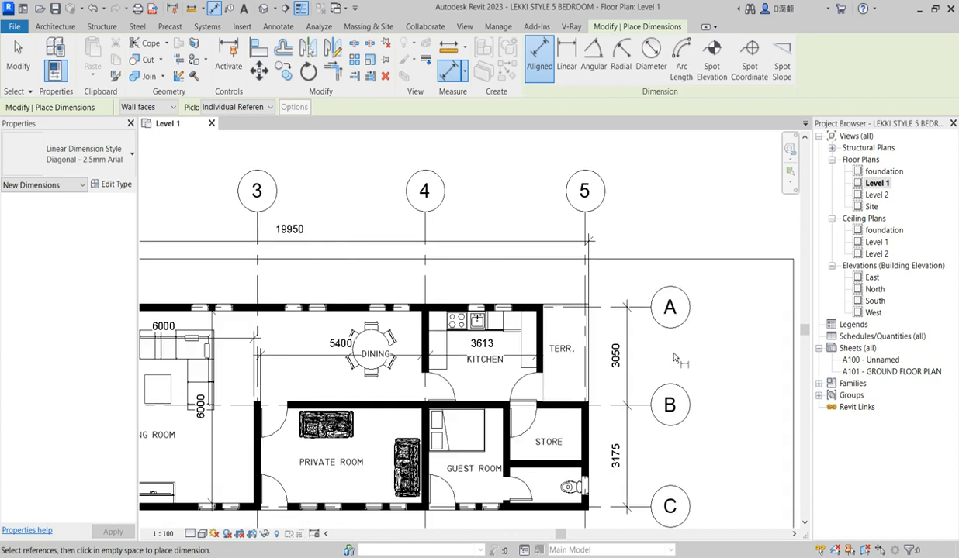
{"action": "right_click", "coordinate": [678, 348]}
{"action": "left_click", "coordinate": [716, 351]}
Review the dimensioned Level 1 floor plan, including its rooms, furniture and grid dimensions.
{"action": "scroll", "coordinate": [703, 339], "scroll_direction": "down", "scroll_amount": 3}
{"action": "scroll", "coordinate": [376, 330], "scroll_direction": "up", "scroll_amount": 2}
{"action": "scroll", "coordinate": [348, 304], "scroll_direction": "down", "scroll_amount": 3}
{"action": "scroll", "coordinate": [470, 291], "scroll_direction": "up", "scroll_amount": 2}
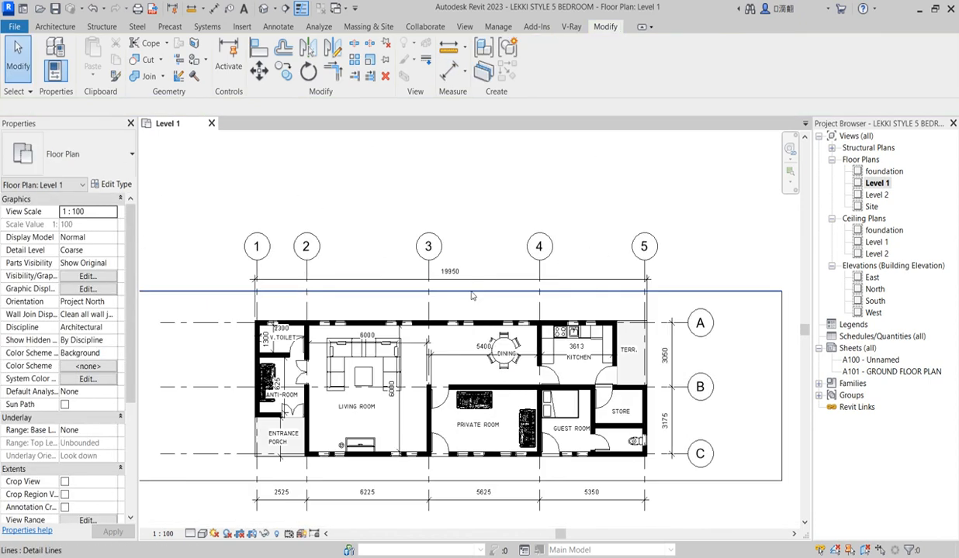
{"action": "scroll", "coordinate": [465, 221], "scroll_direction": "down", "scroll_amount": 3}
{"action": "scroll", "coordinate": [461, 277], "scroll_direction": "up", "scroll_amount": 2}
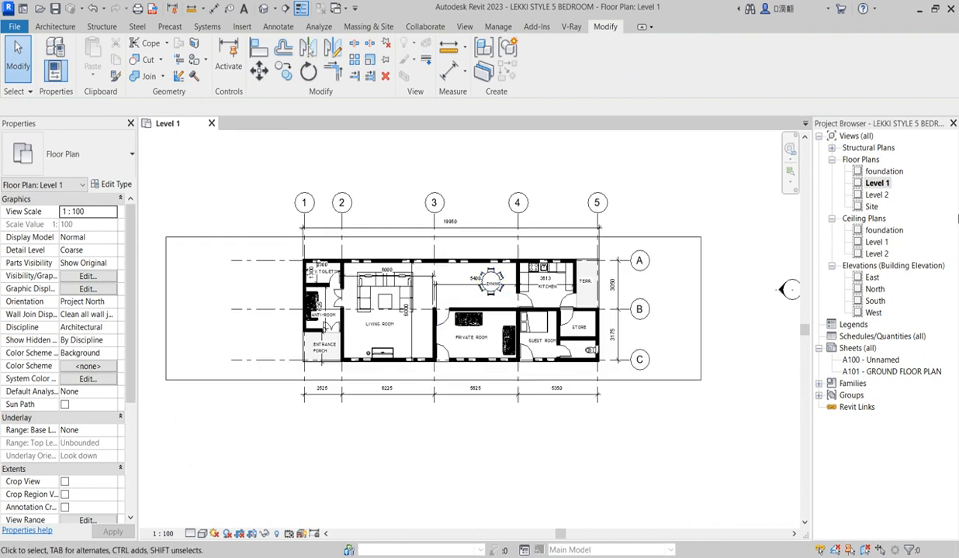
{"action": "scroll", "coordinate": [456, 302], "scroll_direction": "up", "scroll_amount": 5}
{"action": "scroll", "coordinate": [454, 306], "scroll_direction": "down", "scroll_amount": 5}
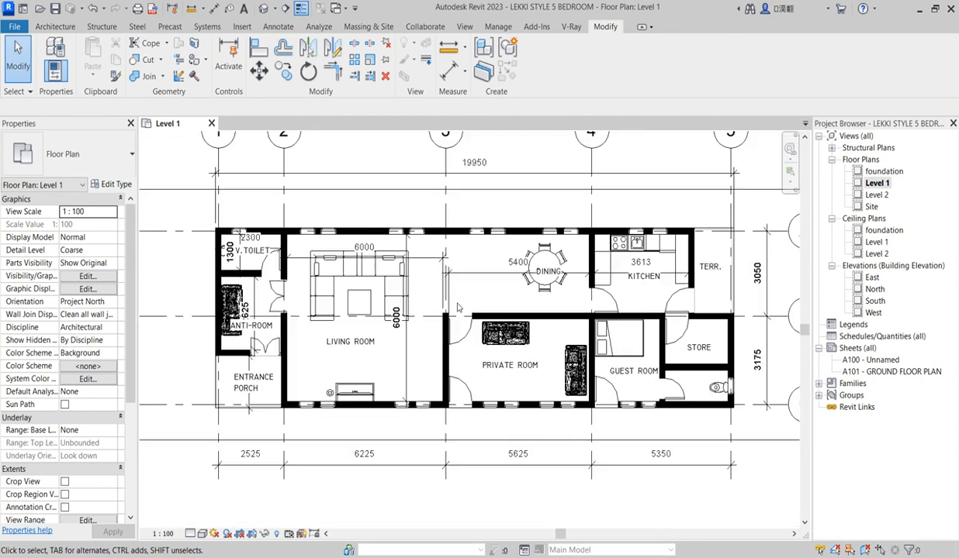
{"action": "scroll", "coordinate": [449, 318], "scroll_direction": "up", "scroll_amount": 3}
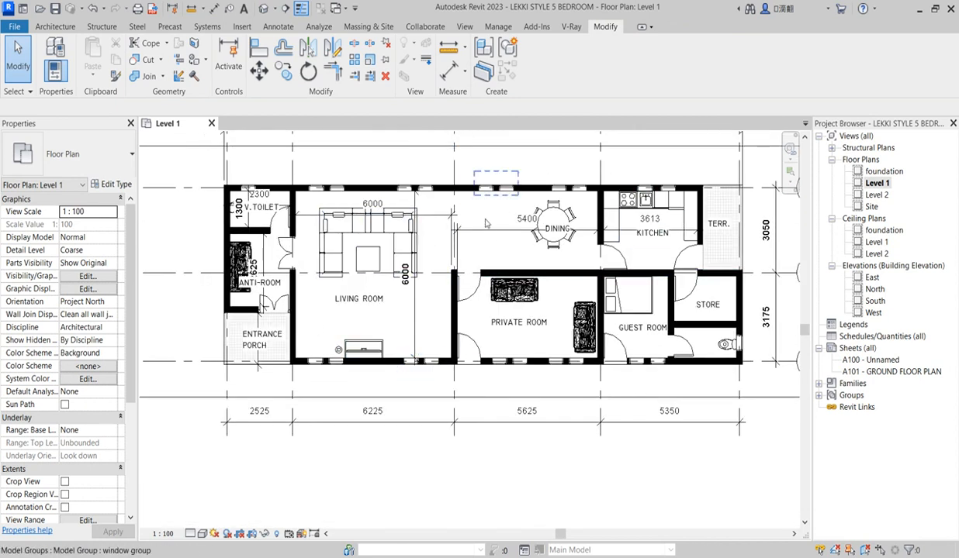
{"action": "scroll", "coordinate": [450, 283], "scroll_direction": "down", "scroll_amount": 2}
{"action": "scroll", "coordinate": [386, 278], "scroll_direction": "down", "scroll_amount": 1}
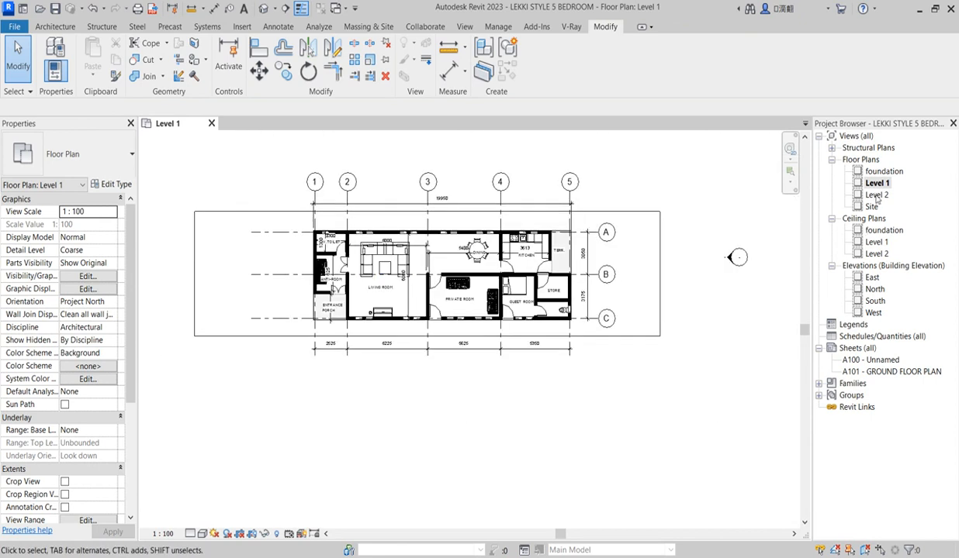
Open the Level 2 floor plan with the ground-floor layout showing as underlay.
{"action": "left_click", "coordinate": [876, 195]}
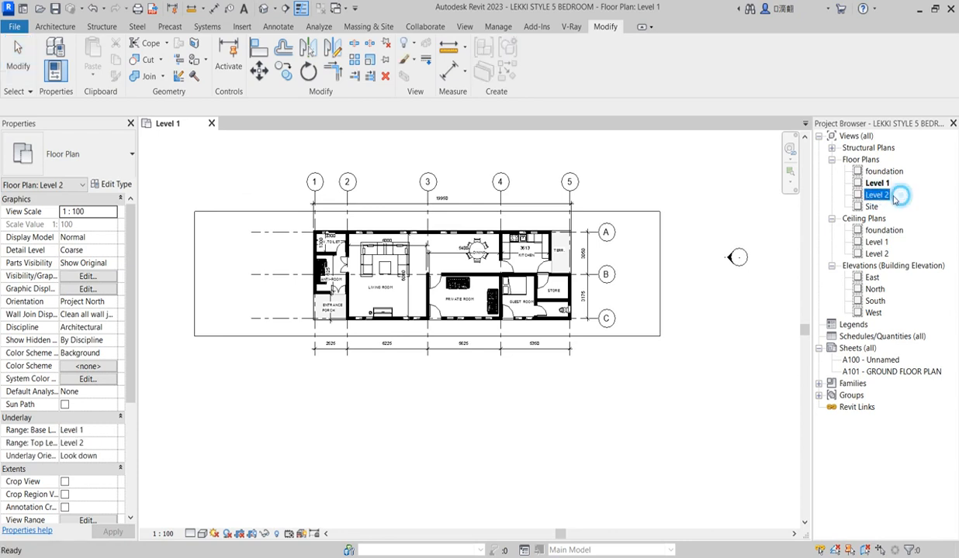
{"action": "double_click", "coordinate": [879, 198]}
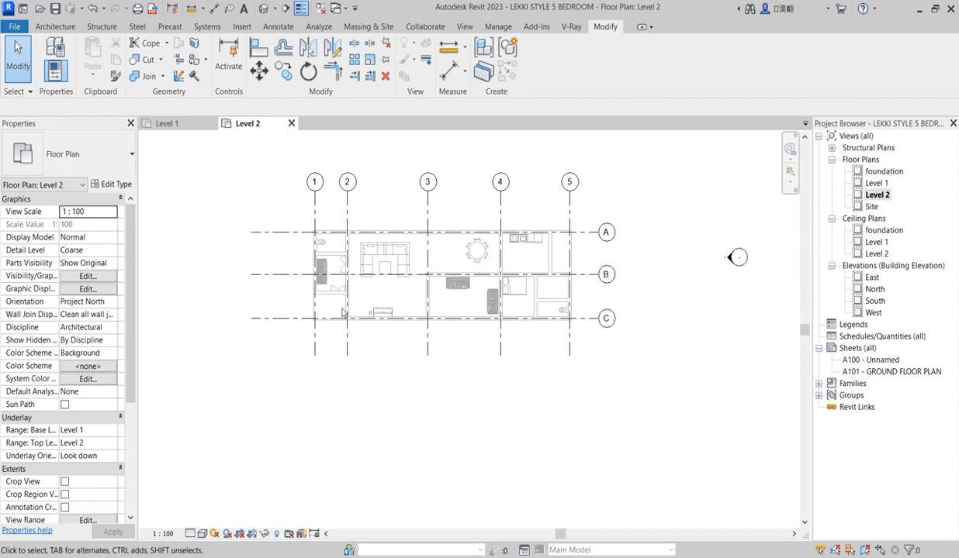
{"action": "scroll", "coordinate": [329, 288], "scroll_direction": "up", "scroll_amount": 2}
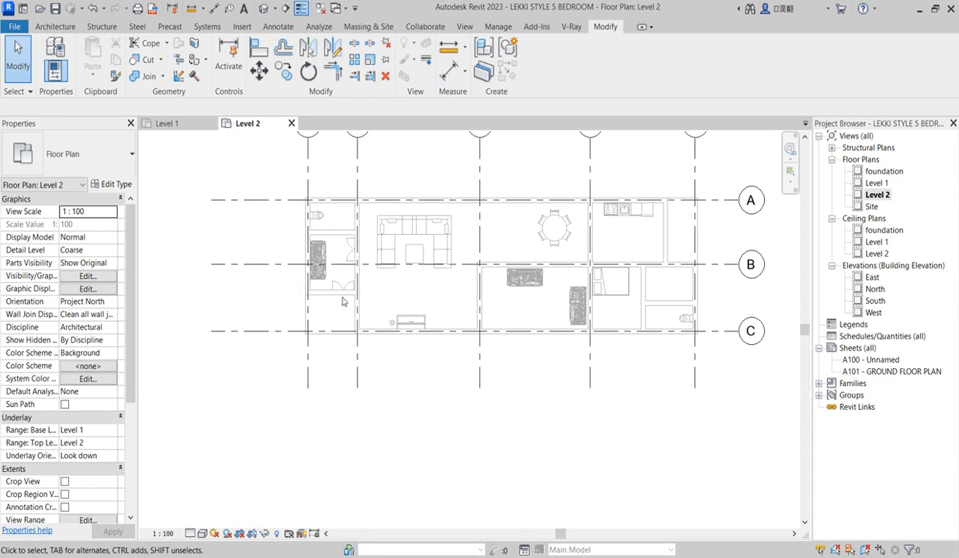
{"action": "scroll", "coordinate": [351, 192], "scroll_direction": "up", "scroll_amount": 1}
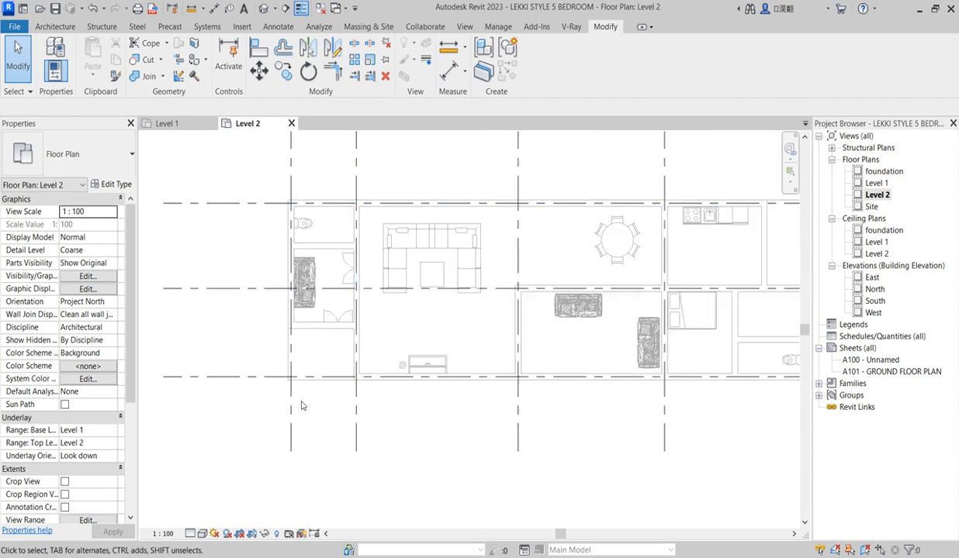
{"action": "scroll", "coordinate": [393, 200], "scroll_direction": "down", "scroll_amount": 3}
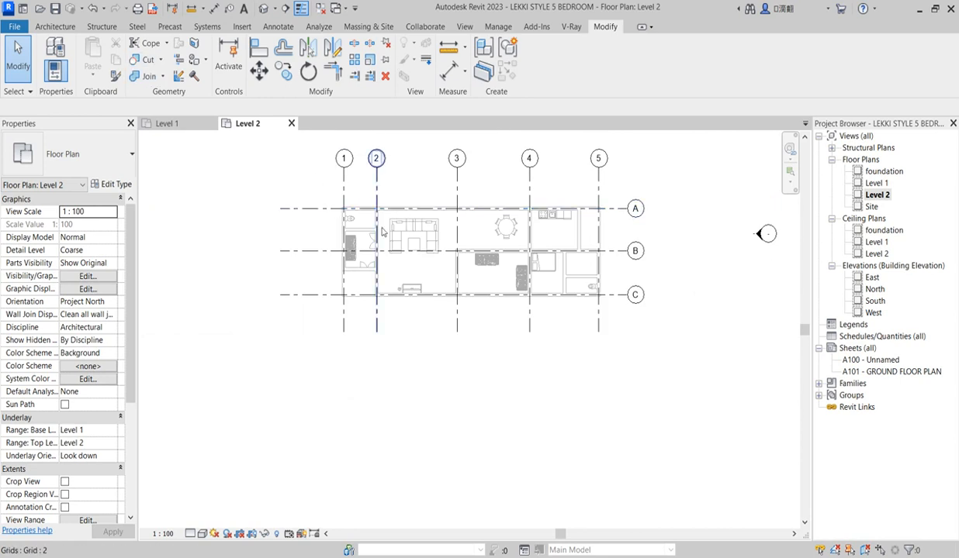
{"action": "scroll", "coordinate": [371, 207], "scroll_direction": "up", "scroll_amount": 2}
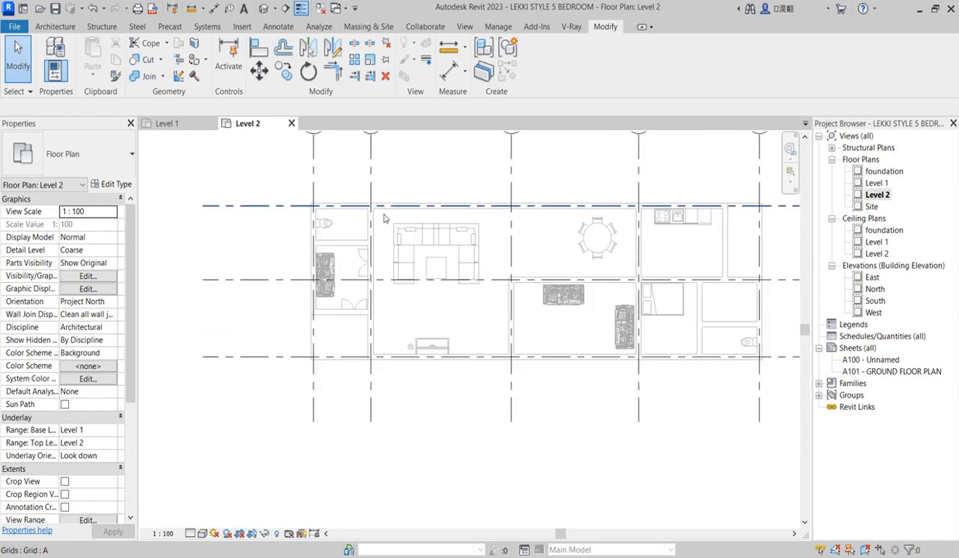
{"action": "scroll", "coordinate": [388, 208], "scroll_direction": "up", "scroll_amount": 3}
{"action": "scroll", "coordinate": [388, 223], "scroll_direction": "down", "scroll_amount": 3}
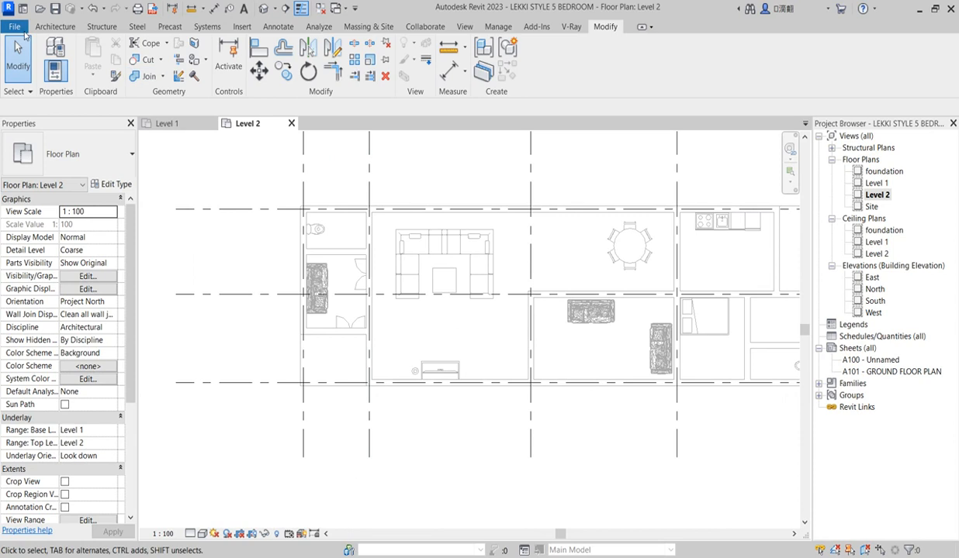
Try to place a Generic - 200mm wall, 3000 high, by picking the grid A line.
{"action": "left_click", "coordinate": [55, 26]}
{"action": "left_click", "coordinate": [48, 52]}
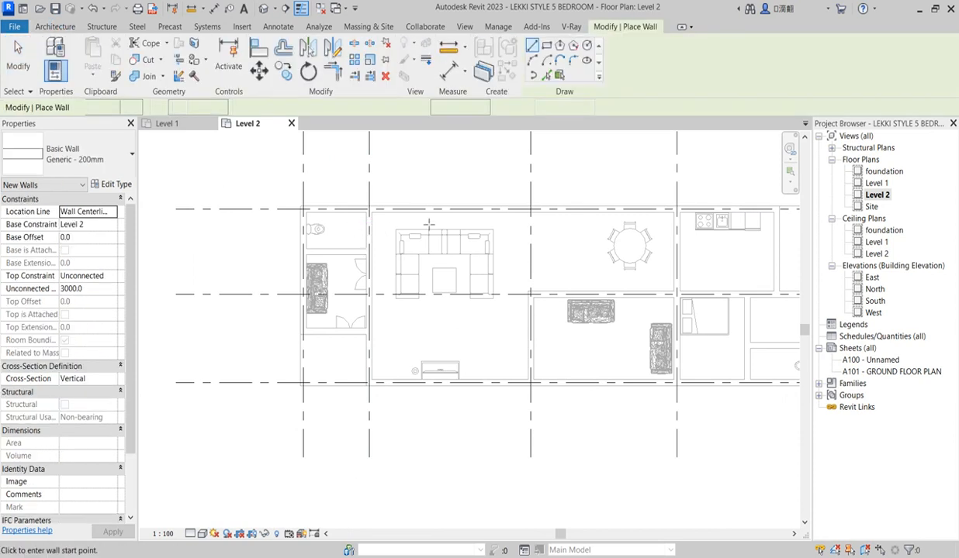
{"action": "scroll", "coordinate": [301, 262], "scroll_direction": "down", "scroll_amount": 2}
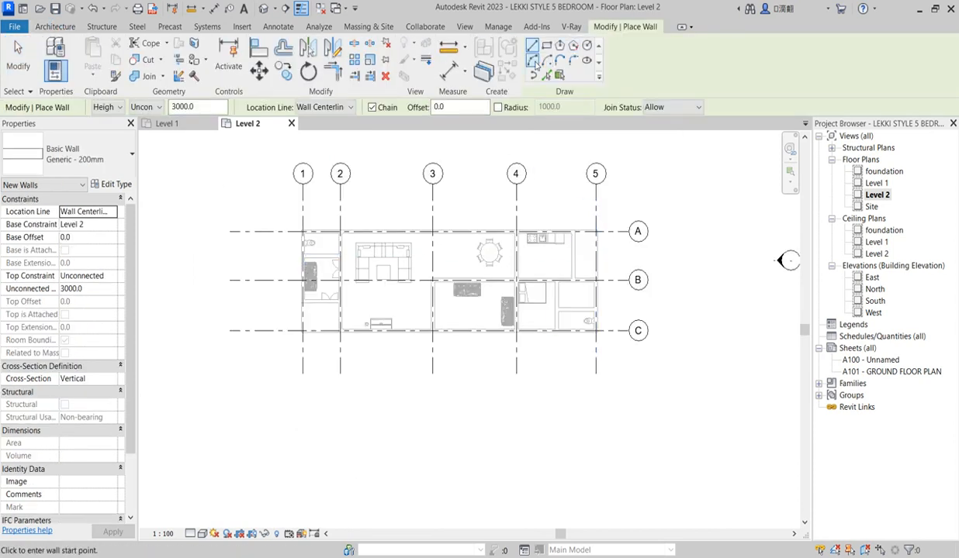
{"action": "left_click", "coordinate": [546, 76]}
{"action": "scroll", "coordinate": [459, 234], "scroll_direction": "up", "scroll_amount": 1}
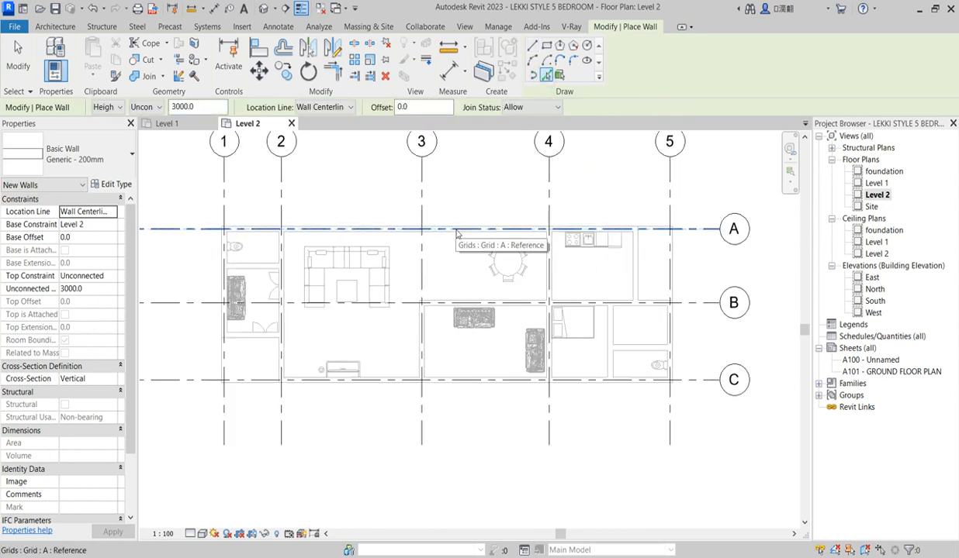
{"action": "left_click", "coordinate": [456, 230]}
{"action": "scroll", "coordinate": [456, 236], "scroll_direction": "down", "scroll_amount": 2}
{"action": "scroll", "coordinate": [353, 298], "scroll_direction": "up", "scroll_amount": 2}
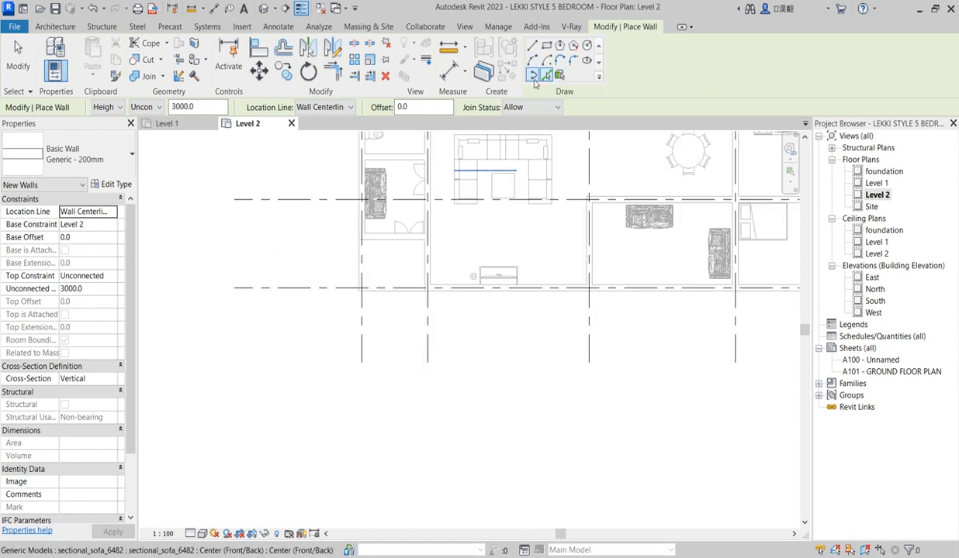
{"action": "left_click", "coordinate": [559, 75]}
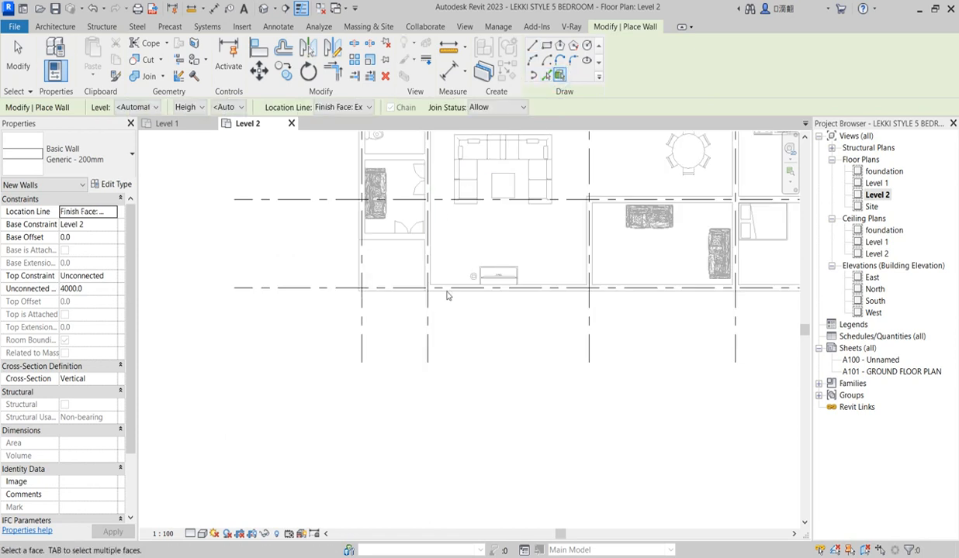
{"action": "scroll", "coordinate": [446, 298], "scroll_direction": "up", "scroll_amount": 1}
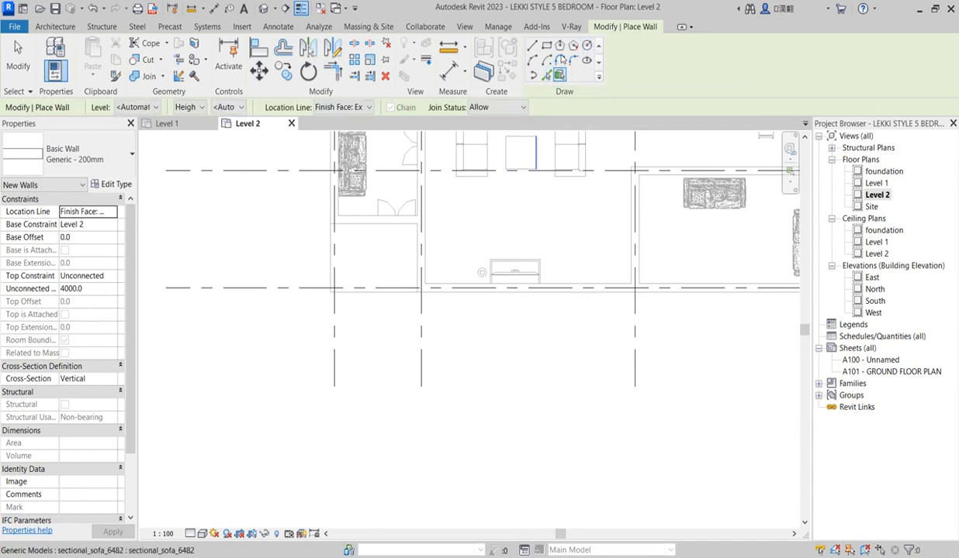
{"action": "scroll", "coordinate": [433, 294], "scroll_direction": "down", "scroll_amount": 5}
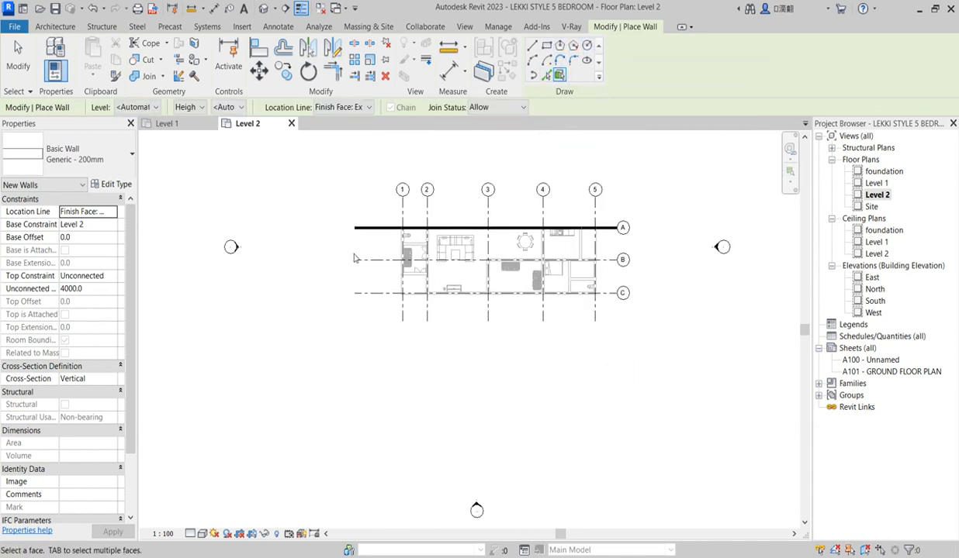
{"action": "scroll", "coordinate": [322, 207], "scroll_direction": "up", "scroll_amount": 2}
{"action": "key", "text": "Escape"}
Delete the overlong wall placed along grid A.
{"action": "scroll", "coordinate": [376, 251], "scroll_direction": "up", "scroll_amount": 2}
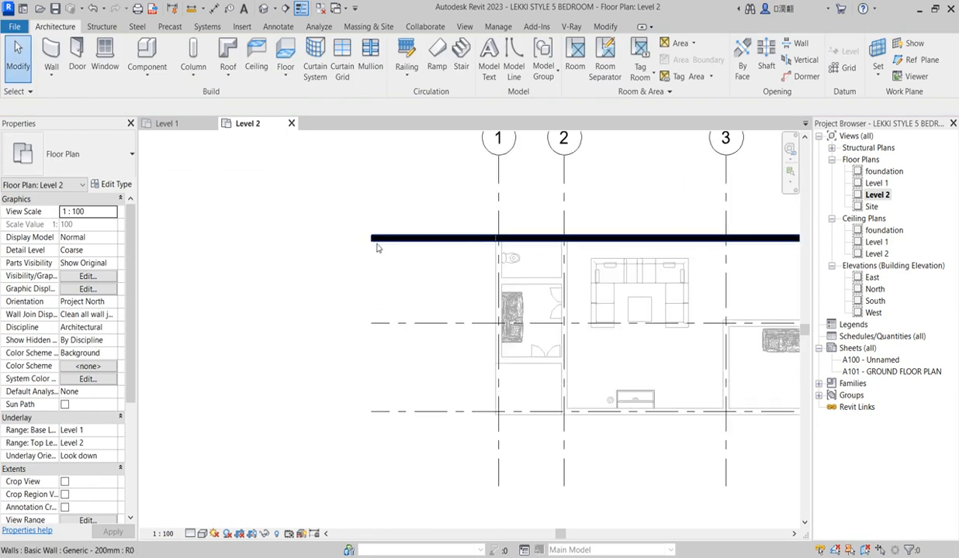
{"action": "left_click", "coordinate": [376, 239]}
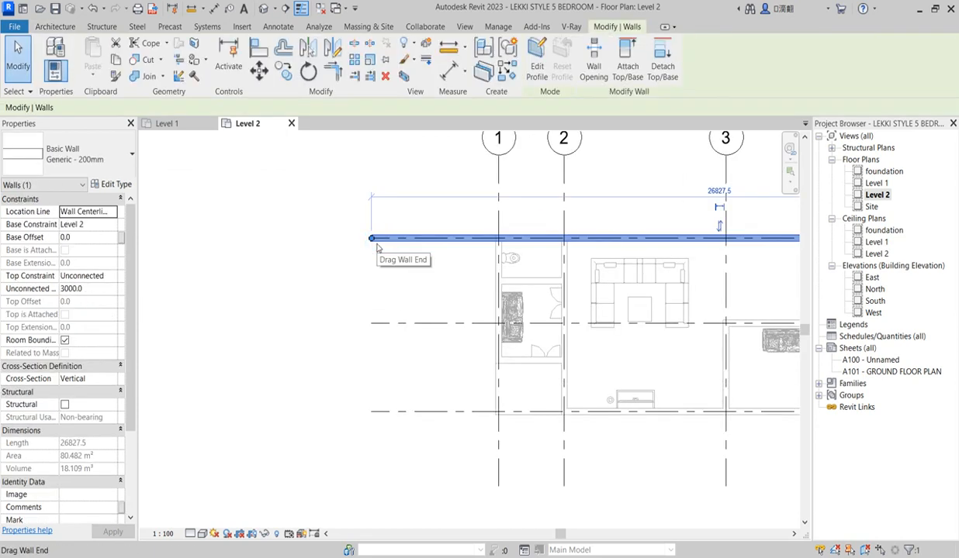
{"action": "key", "text": "Escape"}
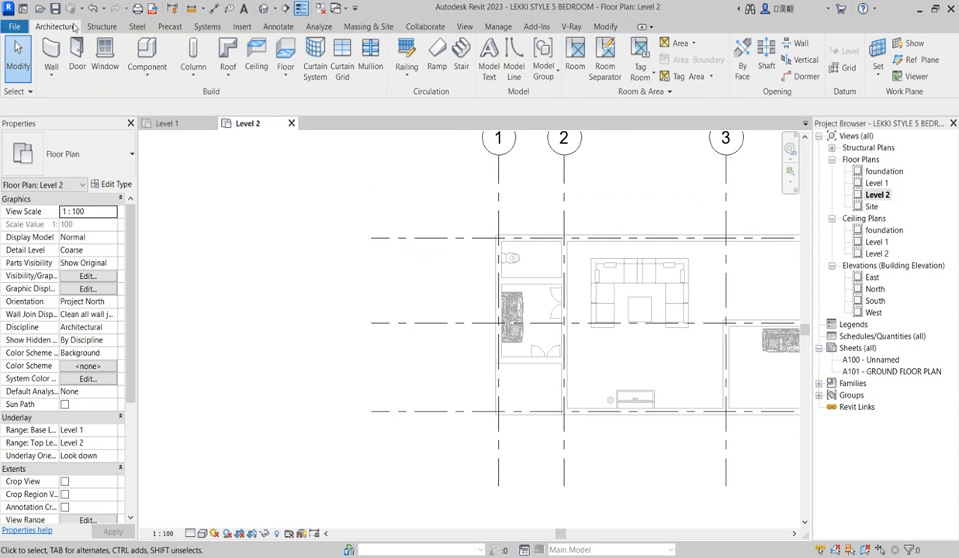
Draw Generic - 200mm exterior walls along grid A from grid 1 to grid 5, and along grid 5 to grid C.
{"action": "left_click", "coordinate": [50, 48]}
{"action": "scroll", "coordinate": [506, 244], "scroll_direction": "up", "scroll_amount": 5}
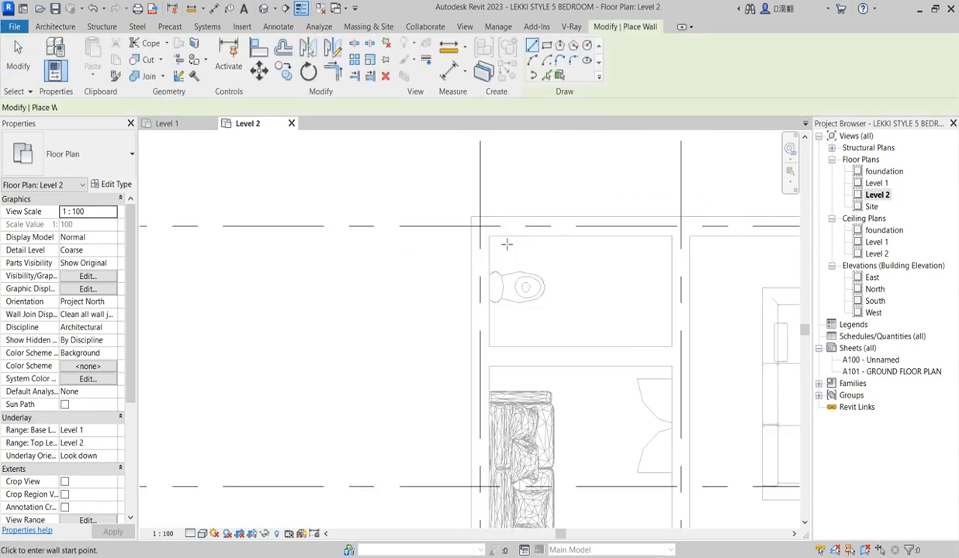
{"action": "left_click", "coordinate": [480, 227]}
{"action": "scroll", "coordinate": [278, 299], "scroll_direction": "down", "scroll_amount": 5}
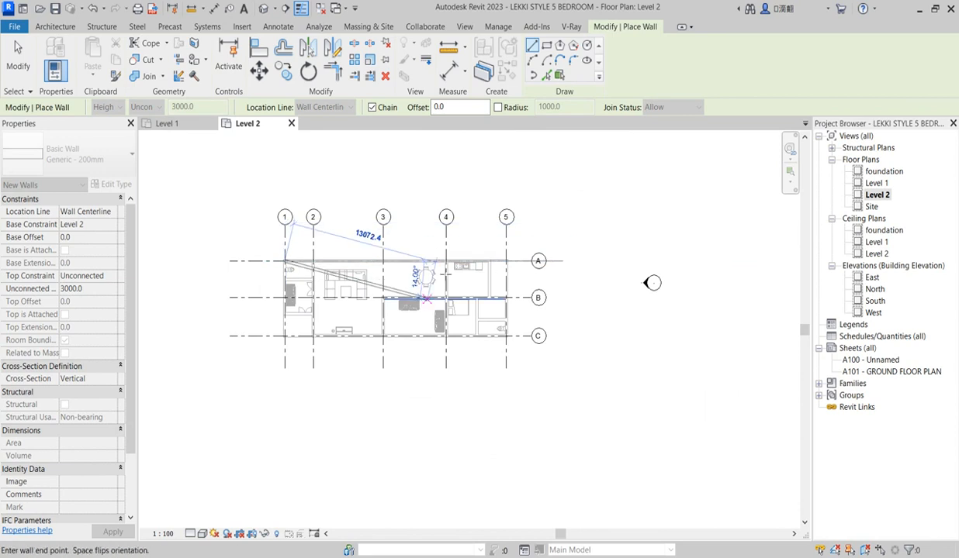
{"action": "scroll", "coordinate": [504, 266], "scroll_direction": "up", "scroll_amount": 3}
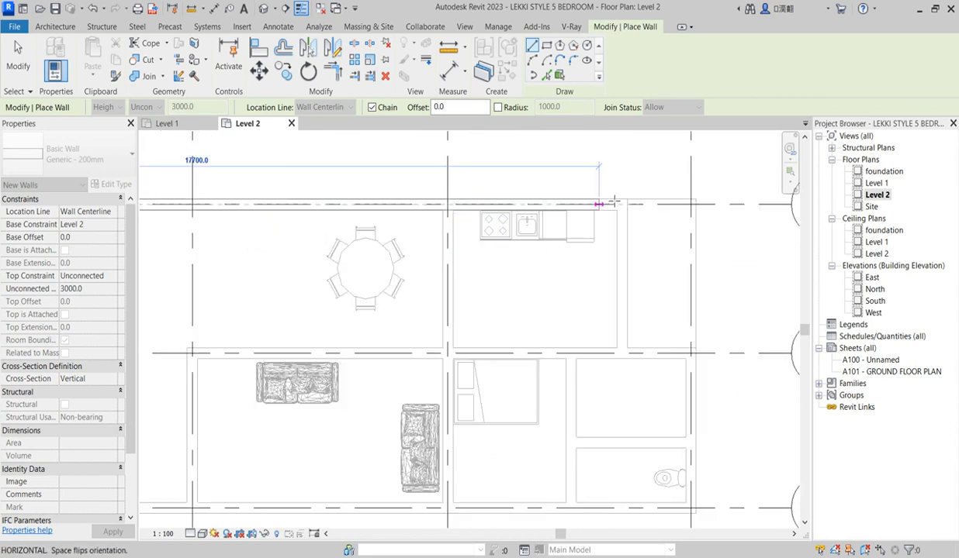
{"action": "left_click", "coordinate": [690, 205]}
{"action": "scroll", "coordinate": [663, 387], "scroll_direction": "down", "scroll_amount": 2}
{"action": "scroll", "coordinate": [671, 454], "scroll_direction": "up", "scroll_amount": 2}
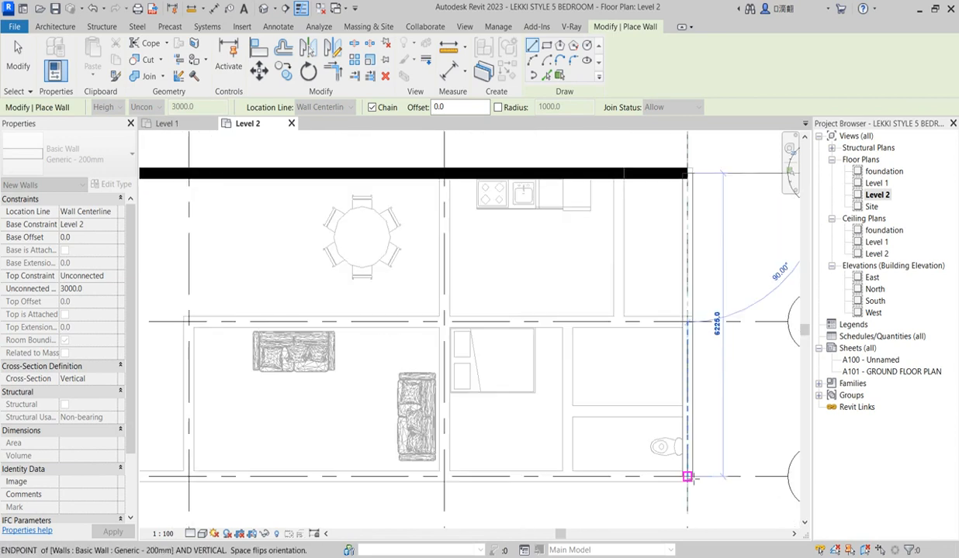
{"action": "left_click", "coordinate": [687, 476]}
{"action": "scroll", "coordinate": [667, 465], "scroll_direction": "down", "scroll_amount": 3}
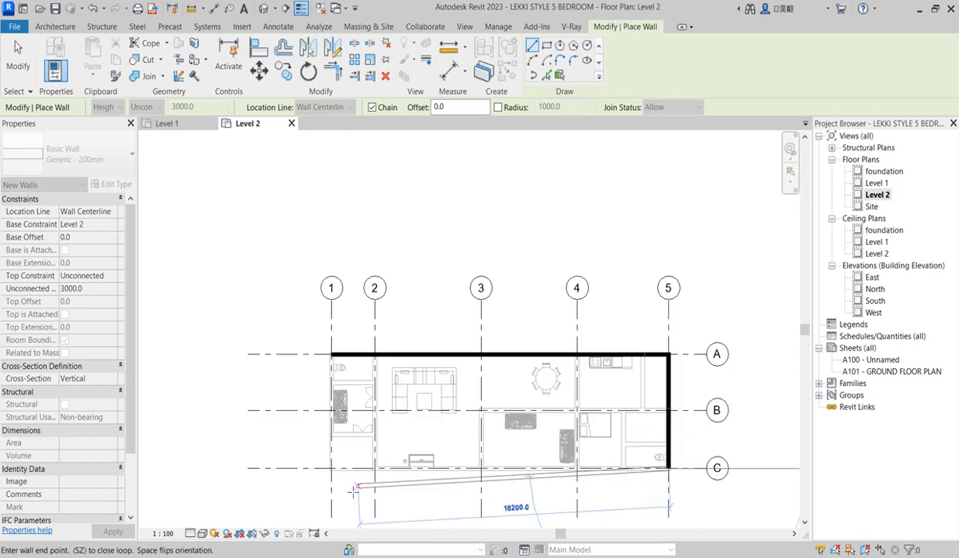
Continue the exterior walls along grid C to grid 2, up and across to grid 1, and close at grid A.
{"action": "scroll", "coordinate": [338, 470], "scroll_direction": "up", "scroll_amount": 4}
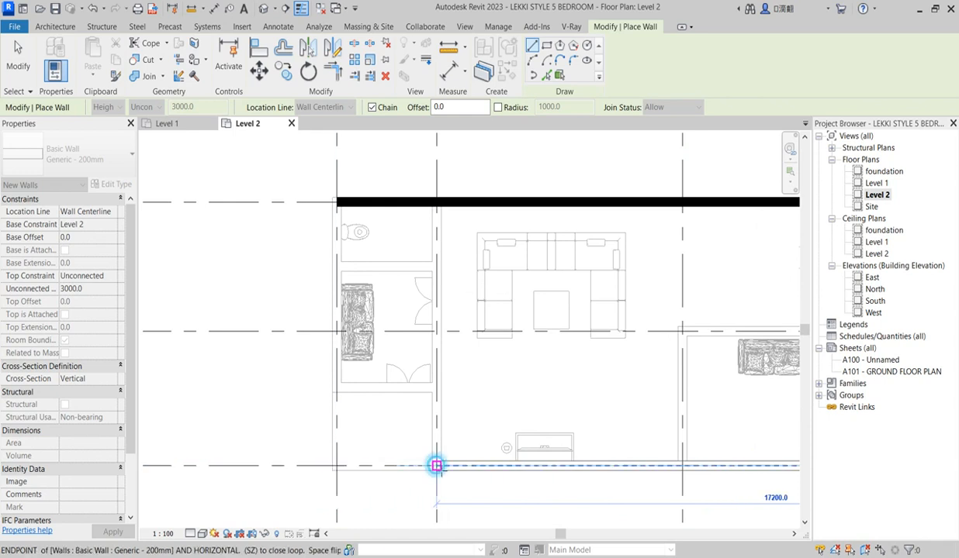
{"action": "left_click", "coordinate": [436, 466]}
{"action": "left_click", "coordinate": [435, 387]}
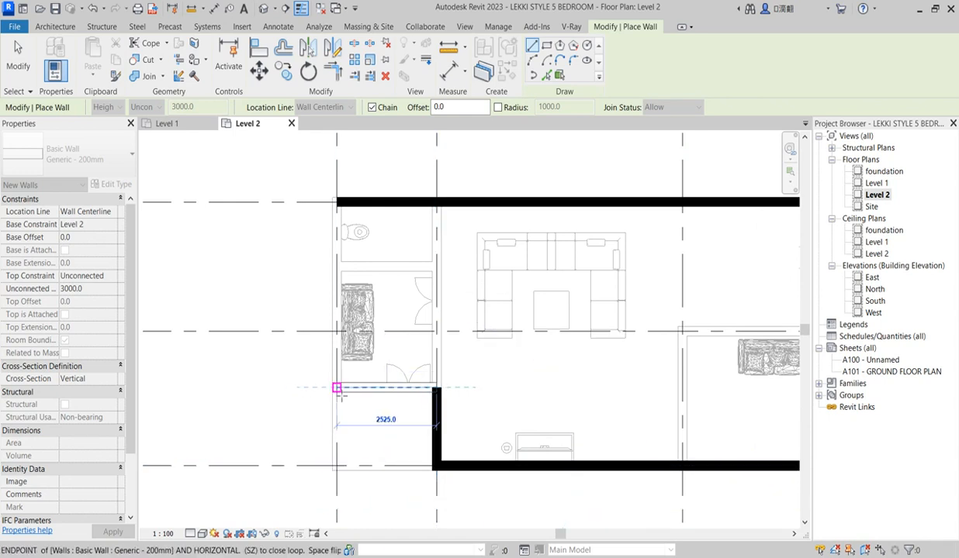
{"action": "left_click", "coordinate": [337, 388]}
{"action": "left_click", "coordinate": [336, 203]}
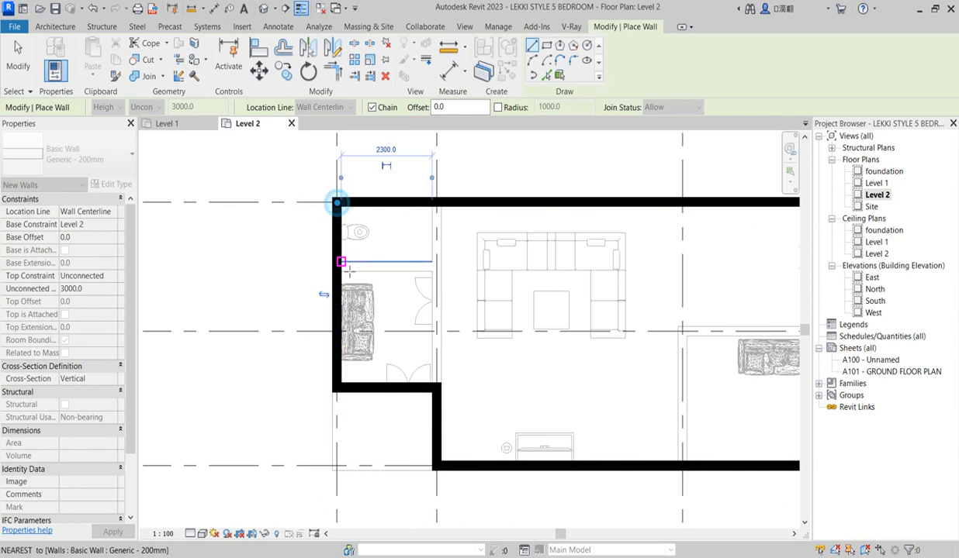
{"action": "key", "text": "Escape"}
Save the project and leave wall placement.
{"action": "scroll", "coordinate": [384, 294], "scroll_direction": "down", "scroll_amount": 3}
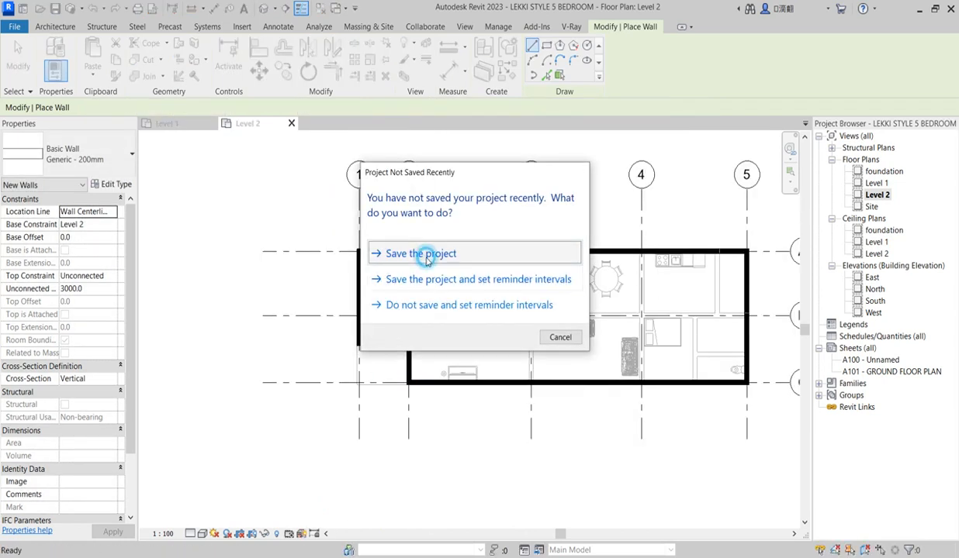
{"action": "left_click", "coordinate": [417, 253]}
{"action": "key", "text": "Escape"}
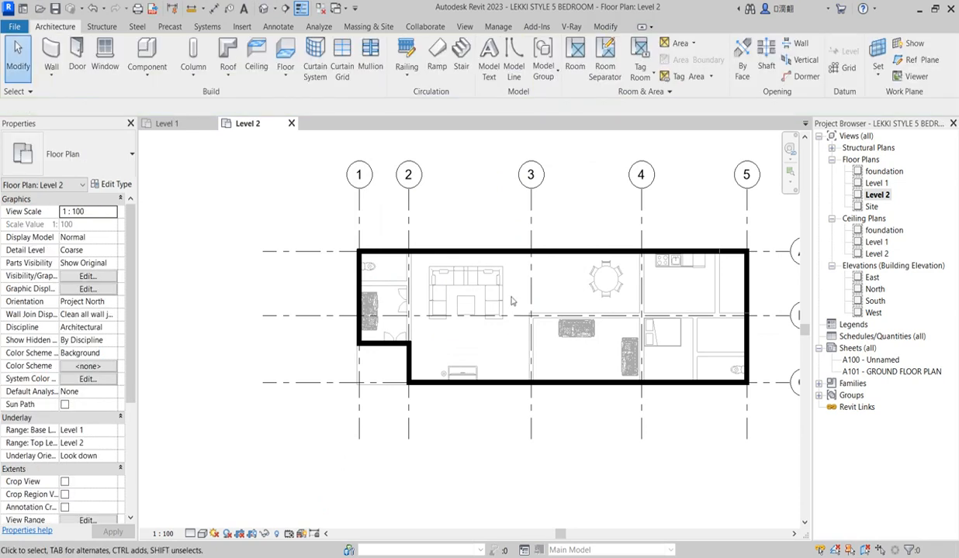
Offset the grid A and grid C exterior walls outward by 500 mm numerically, without keeping copies.
{"action": "scroll", "coordinate": [508, 250], "scroll_direction": "up", "scroll_amount": 2}
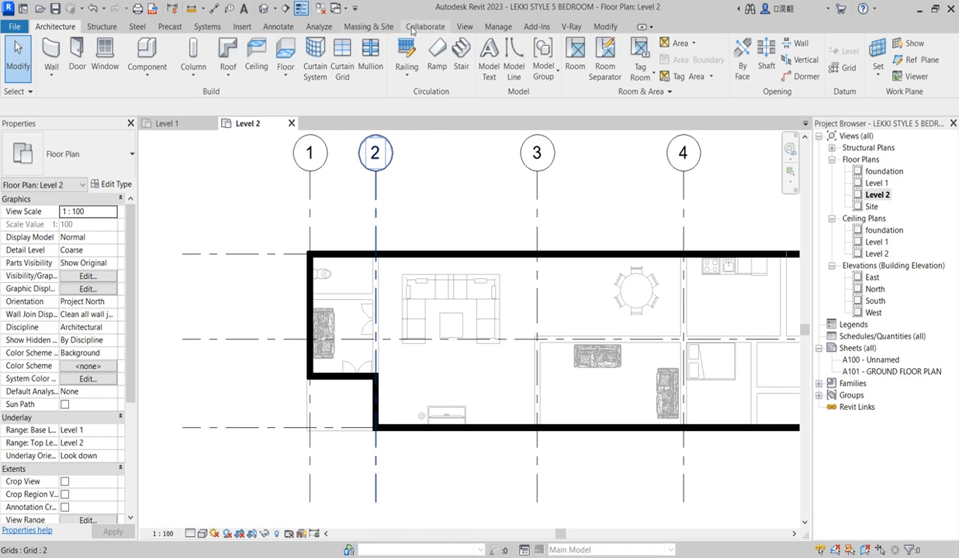
{"action": "left_click", "coordinate": [598, 27]}
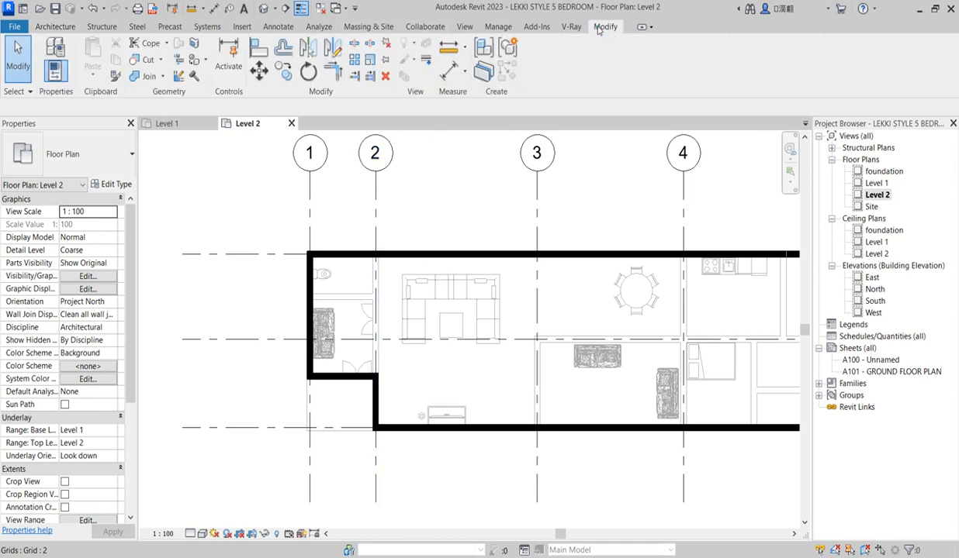
{"action": "left_click", "coordinate": [282, 48]}
{"action": "left_click", "coordinate": [157, 107]}
{"action": "type", "text": "50"}
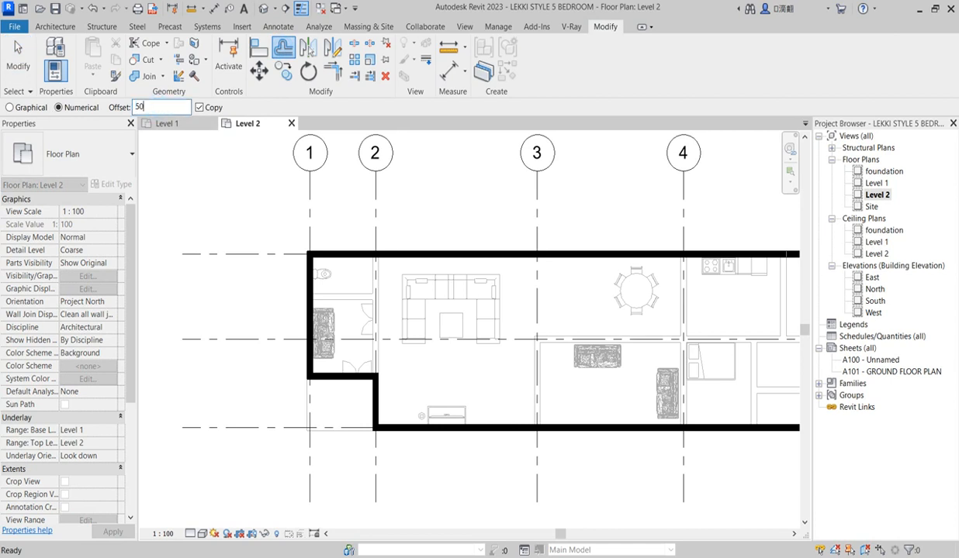
{"action": "type", "text": "0"}
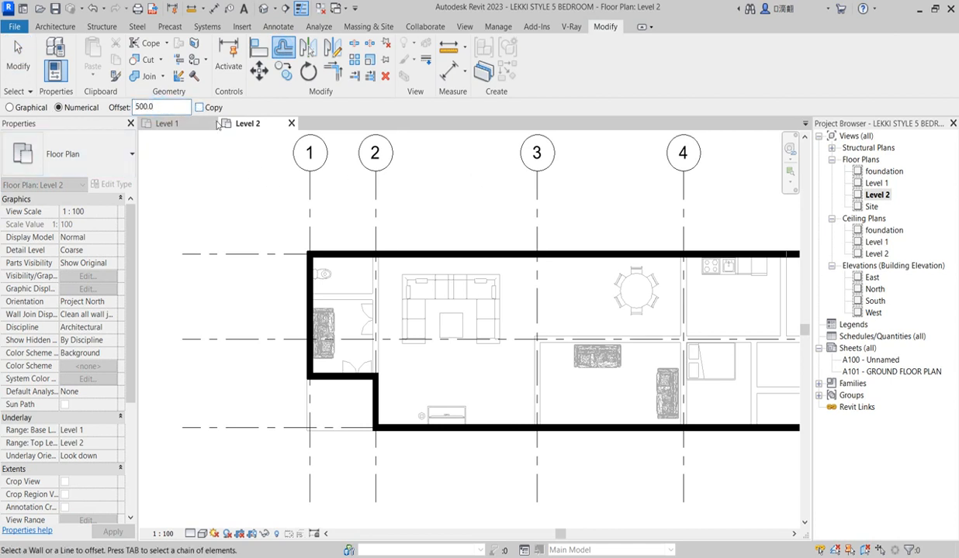
{"action": "left_click", "coordinate": [527, 250]}
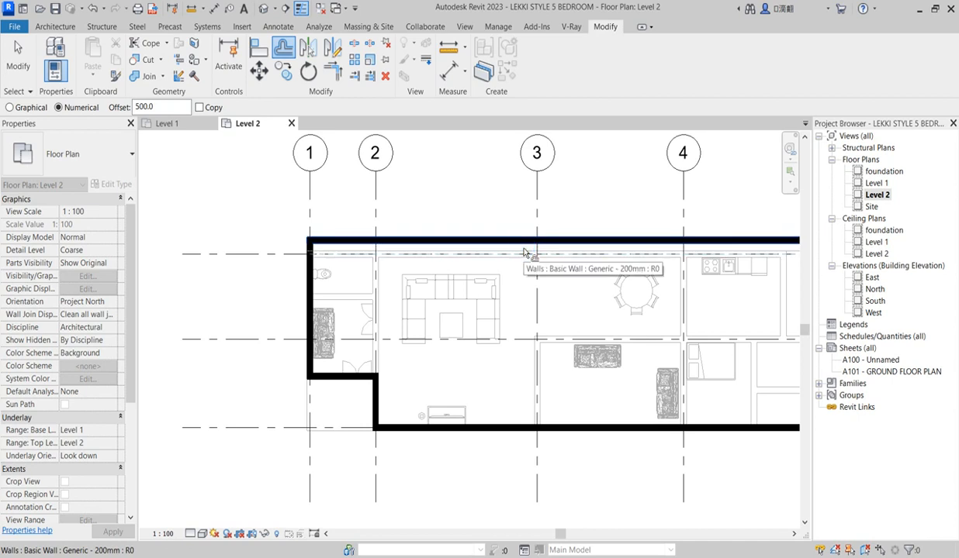
{"action": "left_click", "coordinate": [493, 428]}
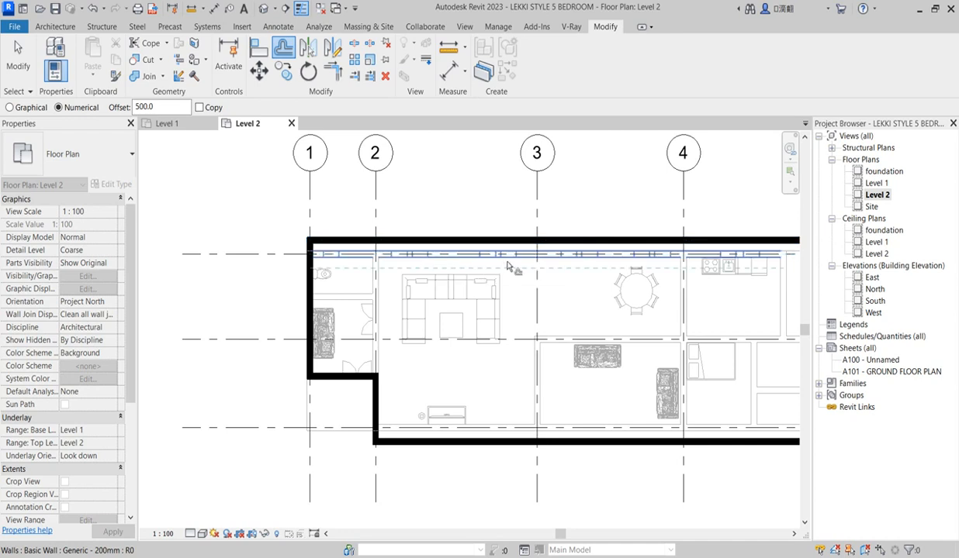
{"action": "scroll", "coordinate": [385, 285], "scroll_direction": "down", "scroll_amount": 2}
{"action": "scroll", "coordinate": [680, 320], "scroll_direction": "up", "scroll_amount": 2}
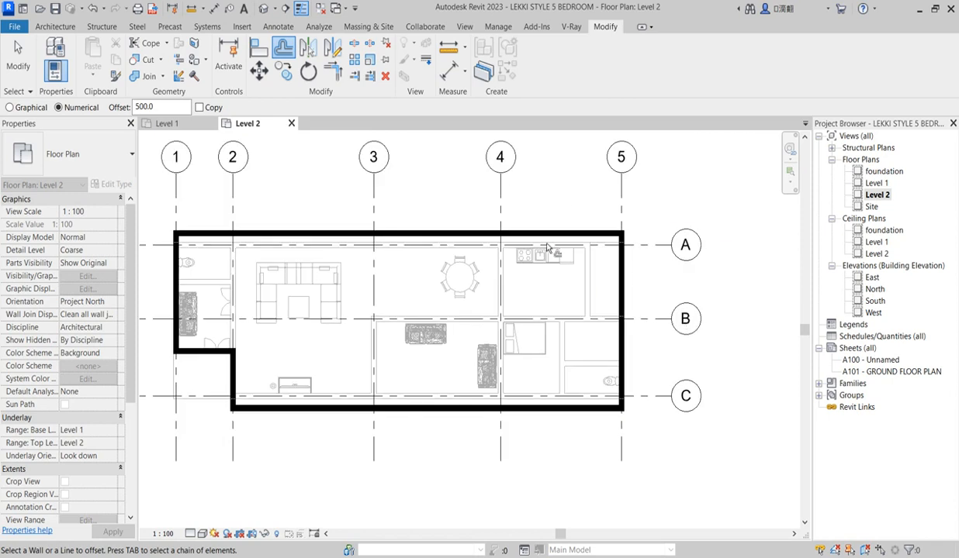
{"action": "right_click", "coordinate": [526, 167]}
{"action": "left_click", "coordinate": [549, 172]}
Draw a matching Generic - 200mm interior wall along grid 4 between the two long exterior walls.
{"action": "scroll", "coordinate": [547, 278], "scroll_direction": "down", "scroll_amount": 2}
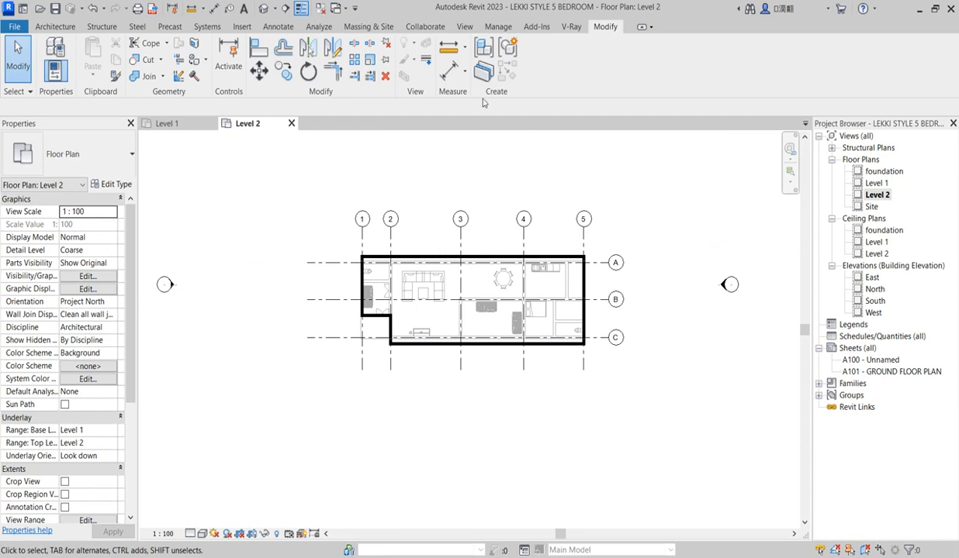
{"action": "scroll", "coordinate": [500, 281], "scroll_direction": "up", "scroll_amount": 2}
{"action": "left_click", "coordinate": [516, 251]}
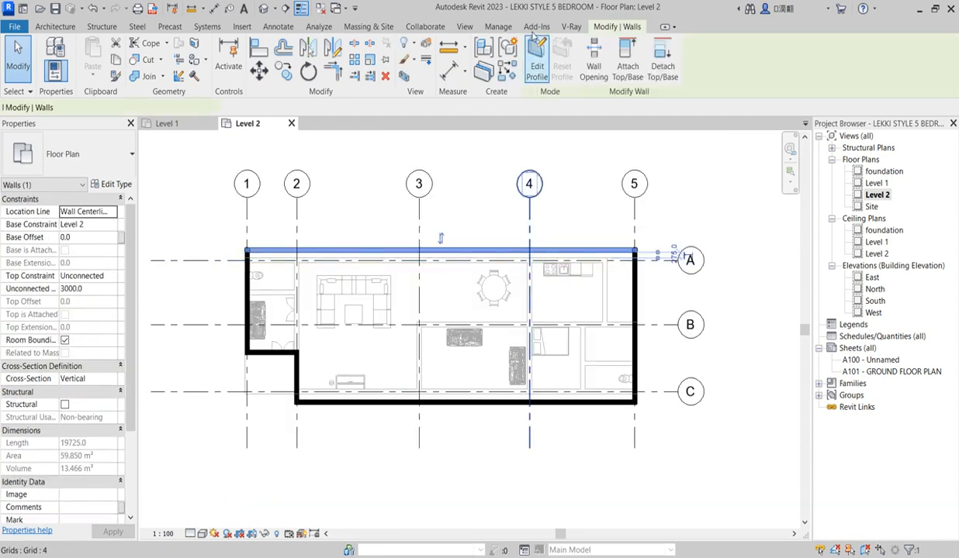
{"action": "left_click", "coordinate": [483, 70]}
{"action": "scroll", "coordinate": [527, 250], "scroll_direction": "up", "scroll_amount": 1}
{"action": "left_click", "coordinate": [528, 250]}
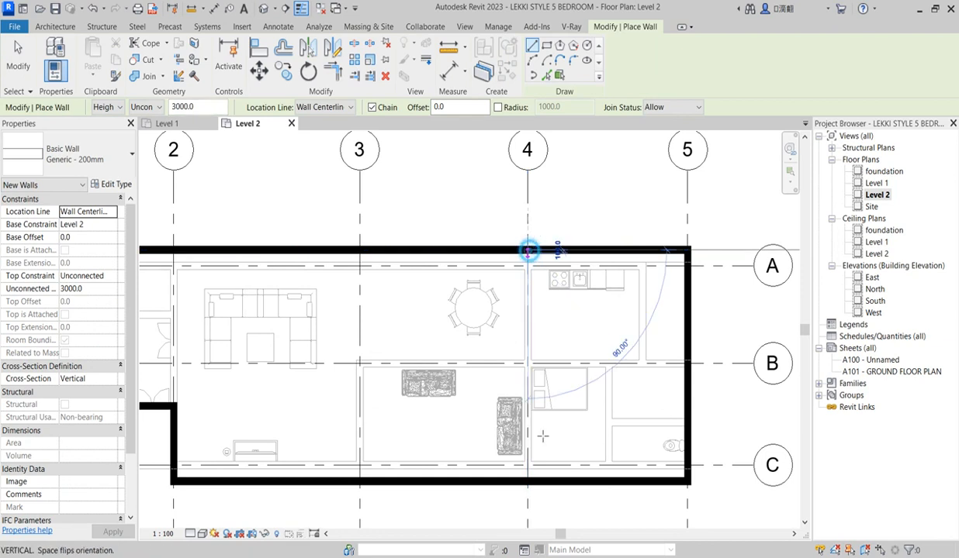
{"action": "left_click", "coordinate": [522, 485]}
{"action": "key", "text": "Escape"}
Draw an interior wall along grid 3 between the two long exterior walls.
{"action": "left_click", "coordinate": [359, 250]}
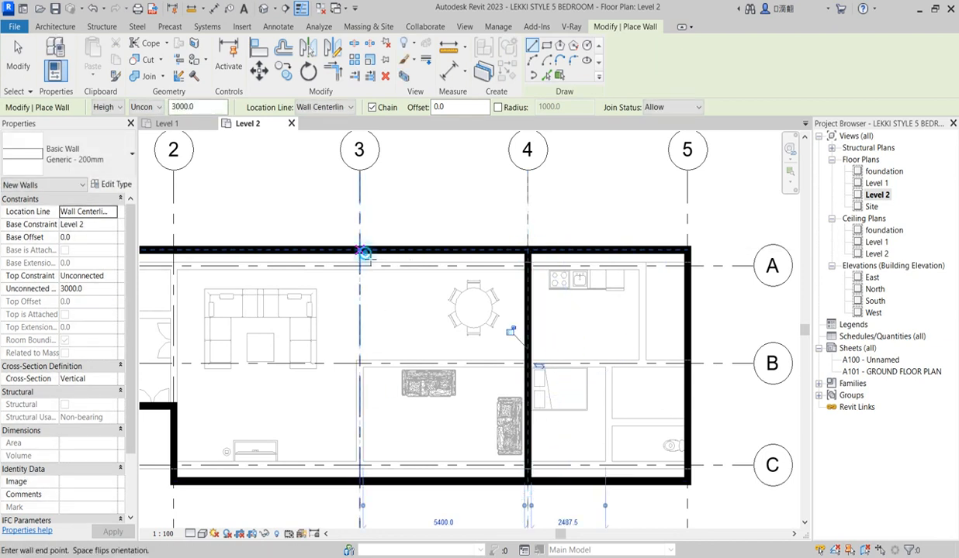
{"action": "left_click", "coordinate": [359, 482]}
{"action": "scroll", "coordinate": [422, 265], "scroll_direction": "down", "scroll_amount": 3}
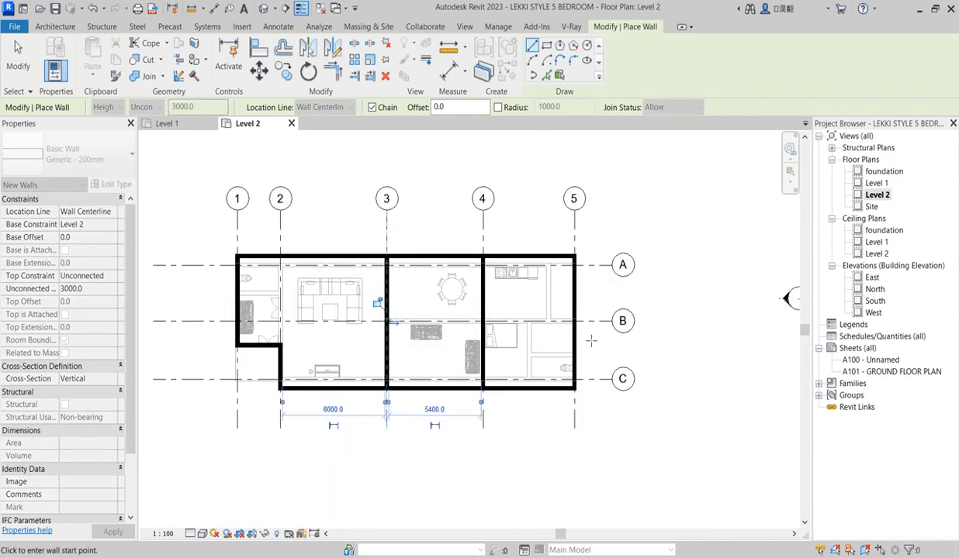
{"action": "key", "text": "Escape"}
Draw an interior wall along grid B from the grid 5 exterior wall to the grid 3 wall.
{"action": "scroll", "coordinate": [574, 322], "scroll_direction": "up", "scroll_amount": 5}
{"action": "scroll", "coordinate": [575, 314], "scroll_direction": "up", "scroll_amount": 3}
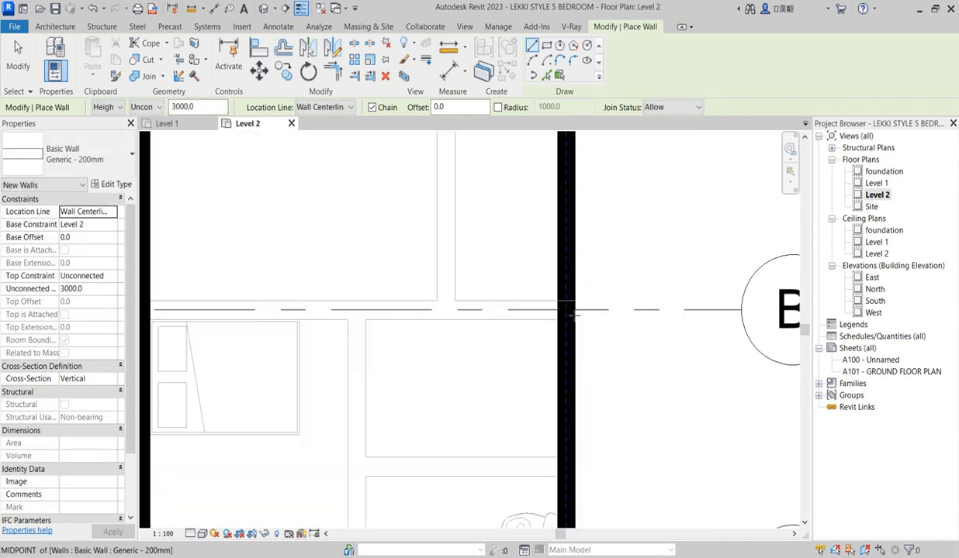
{"action": "left_click", "coordinate": [567, 310]}
{"action": "scroll", "coordinate": [567, 310], "scroll_direction": "down", "scroll_amount": 5}
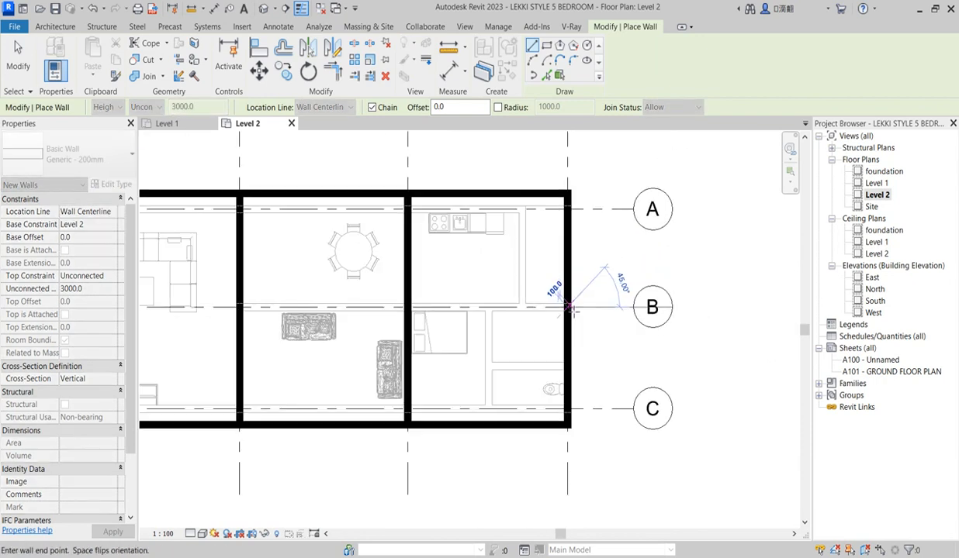
{"action": "scroll", "coordinate": [374, 311], "scroll_direction": "up", "scroll_amount": 2}
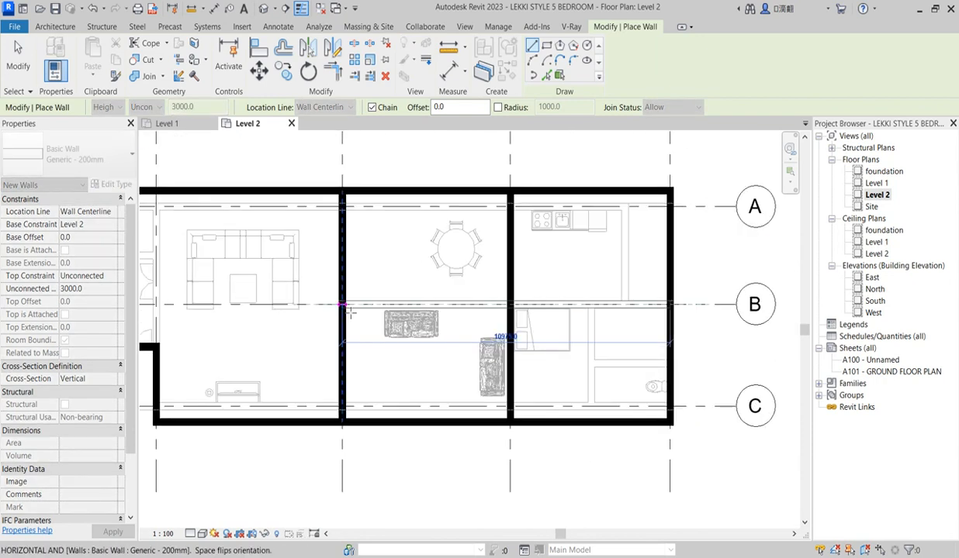
{"action": "left_click", "coordinate": [350, 313]}
{"action": "scroll", "coordinate": [541, 306], "scroll_direction": "down", "scroll_amount": 3}
{"action": "key", "text": "Escape"}
Try to draw a full-depth wall along grid 2 over the existing short one, and delete the overlapping wall.
{"action": "scroll", "coordinate": [374, 326], "scroll_direction": "up", "scroll_amount": 2}
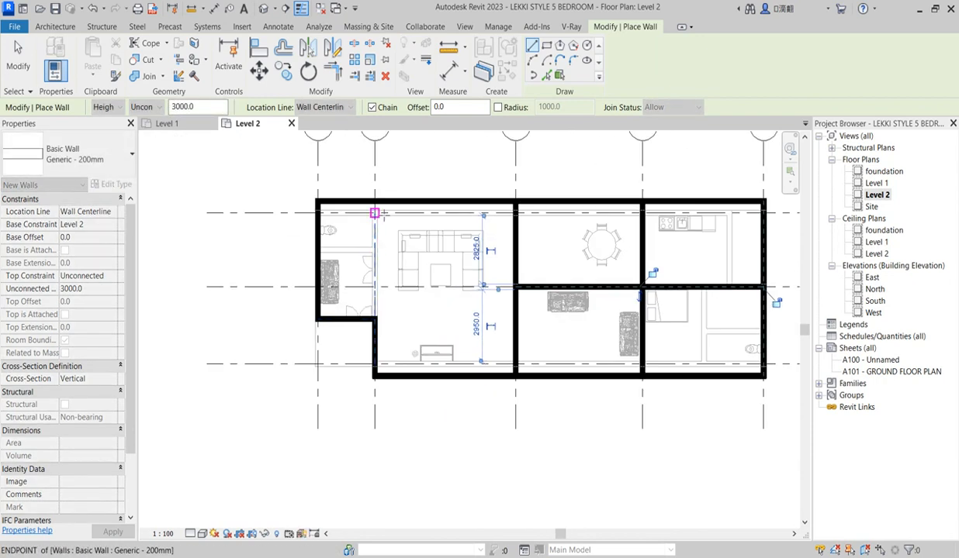
{"action": "scroll", "coordinate": [376, 211], "scroll_direction": "up", "scroll_amount": 3}
{"action": "left_click", "coordinate": [375, 204]}
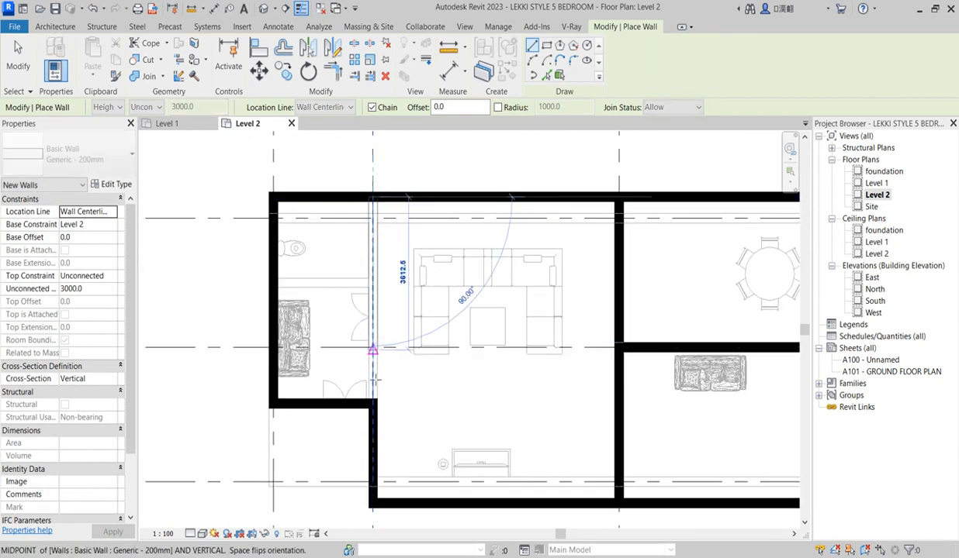
{"action": "left_click", "coordinate": [373, 496]}
{"action": "key", "text": "Escape"}
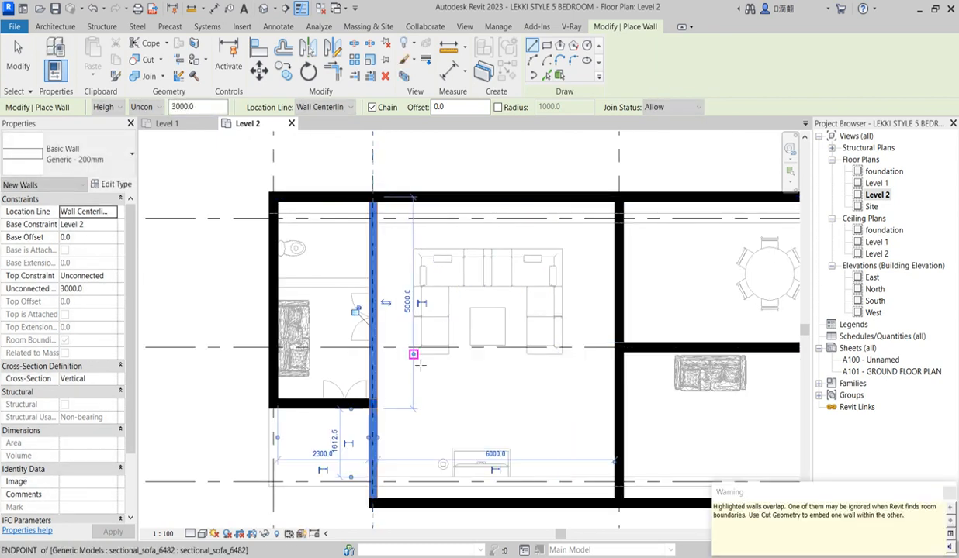
{"action": "key", "text": "Escape"}
{"action": "left_click", "coordinate": [374, 349]}
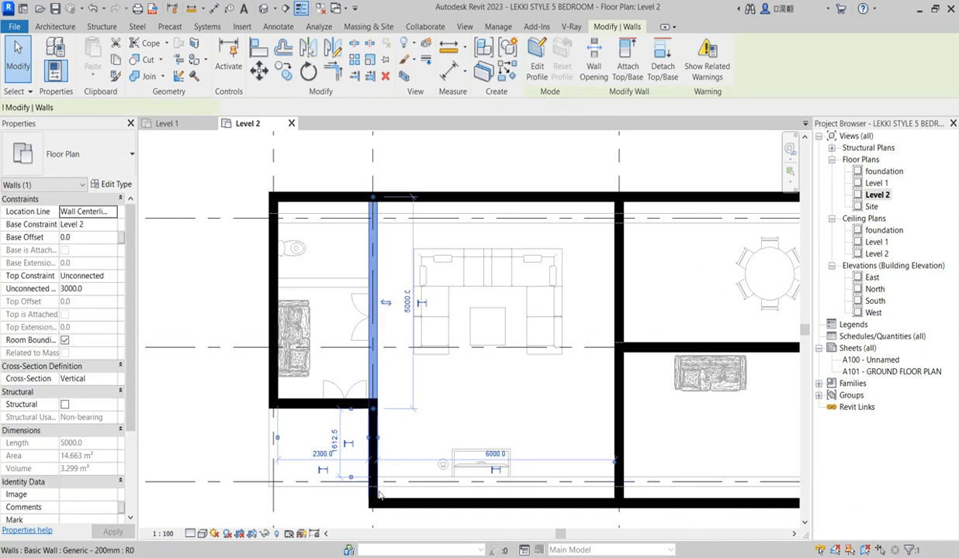
{"action": "key", "text": "Delete"}
Extend the existing short grid 2 wall up to the long exterior wall beyond grid A.
{"action": "left_click", "coordinate": [376, 442]}
{"action": "left_click_drag", "start_coordinate": [373, 399], "coordinate": [375, 199]}
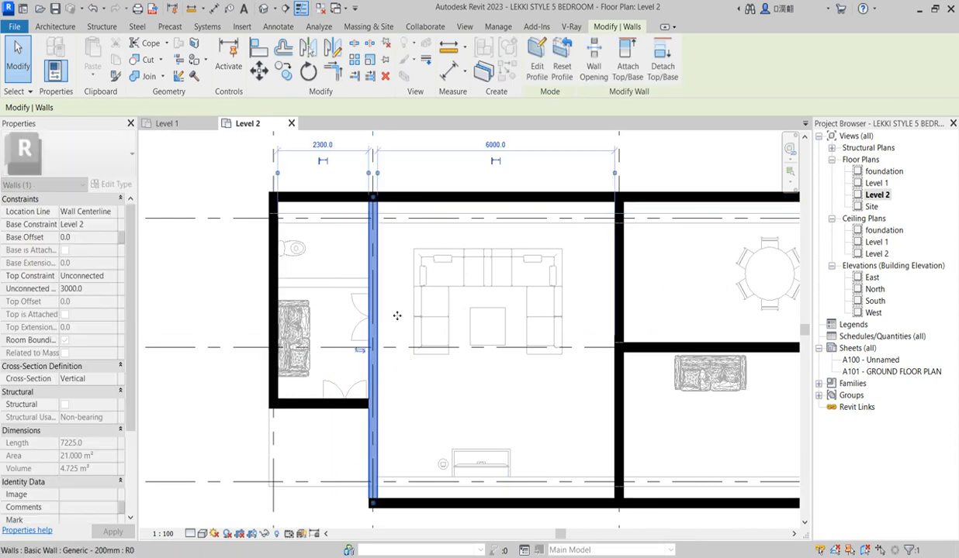
{"action": "left_click", "coordinate": [392, 312]}
{"action": "scroll", "coordinate": [393, 319], "scroll_direction": "down", "scroll_amount": 2}
{"action": "scroll", "coordinate": [393, 319], "scroll_direction": "down", "scroll_amount": 2}
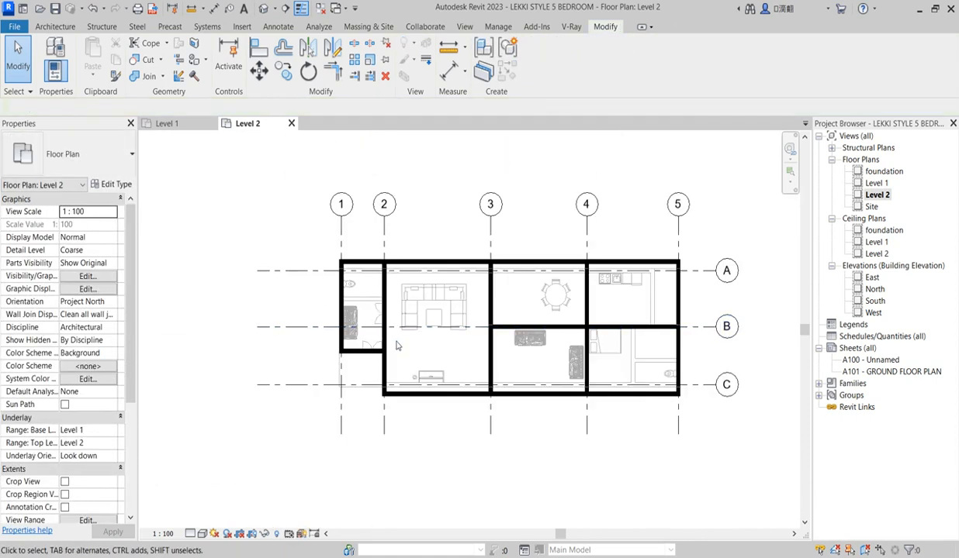
Shorten the grid 1 exterior wall, pulling its end near grid A back to the underlay's toilet partition.
{"action": "scroll", "coordinate": [286, 275], "scroll_direction": "up", "scroll_amount": 4}
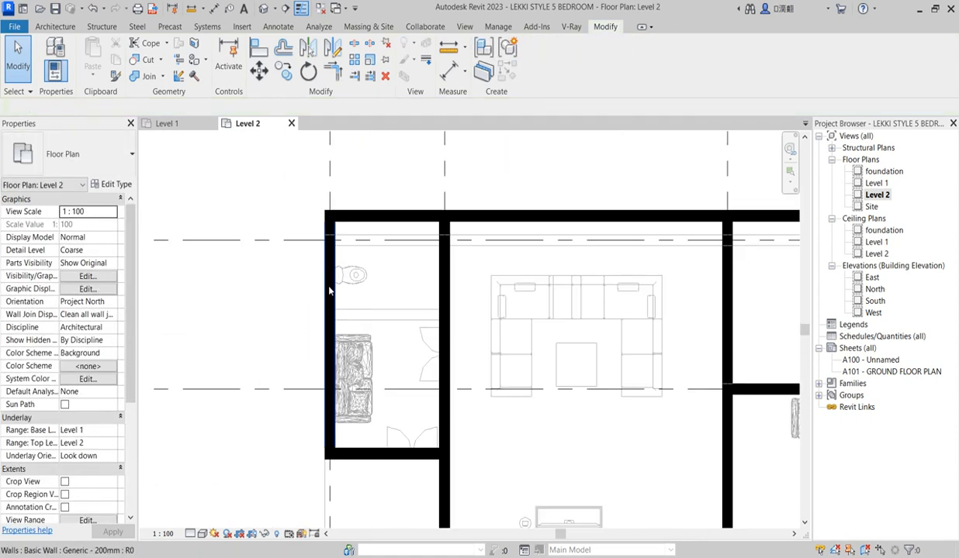
{"action": "left_click", "coordinate": [329, 290]}
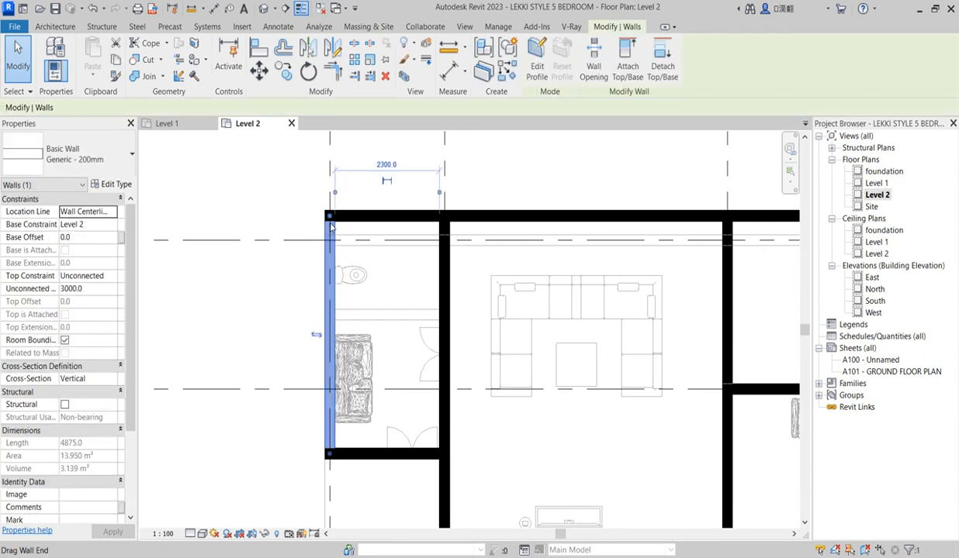
{"action": "left_click_drag", "start_coordinate": [329, 220], "coordinate": [330, 314]}
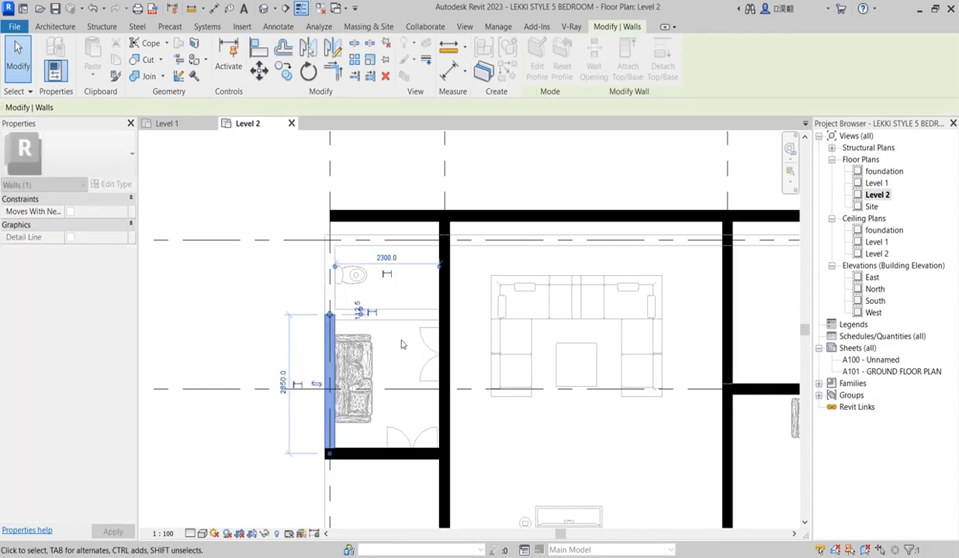
Draw walls from the grid 2 wall along the toilet partition, about 2900 mm to just beyond grid 1, and up to the long exterior wall's line.
{"action": "left_click", "coordinate": [508, 72]}
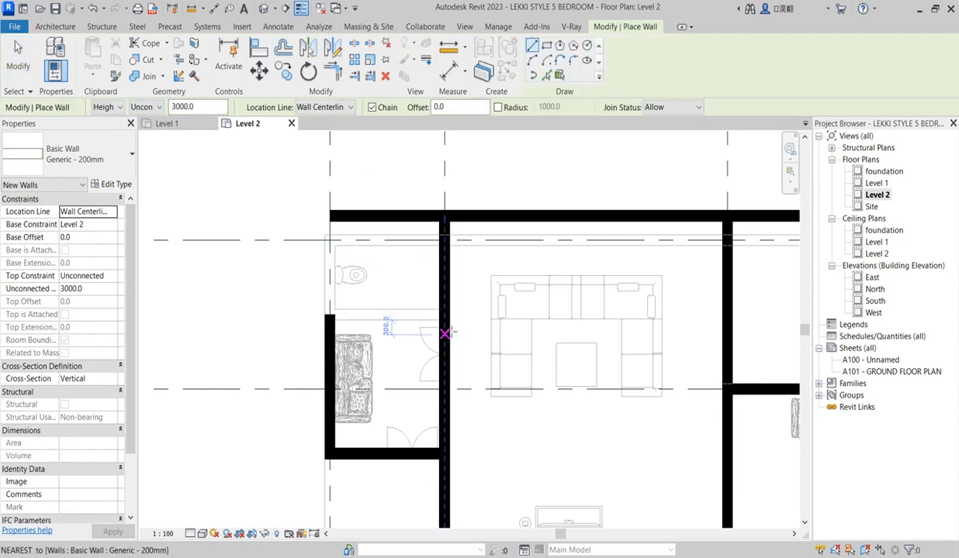
{"action": "left_click", "coordinate": [445, 316]}
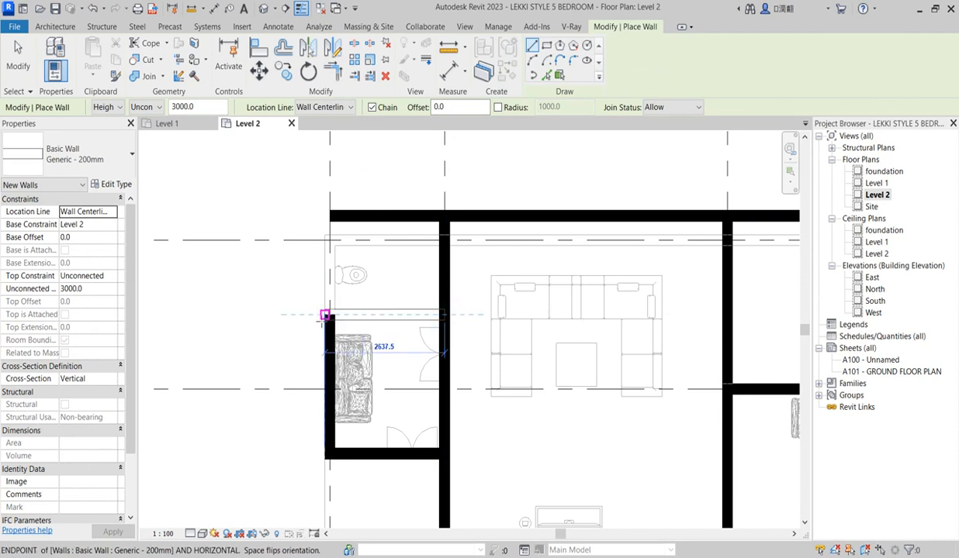
{"action": "left_click", "coordinate": [314, 315]}
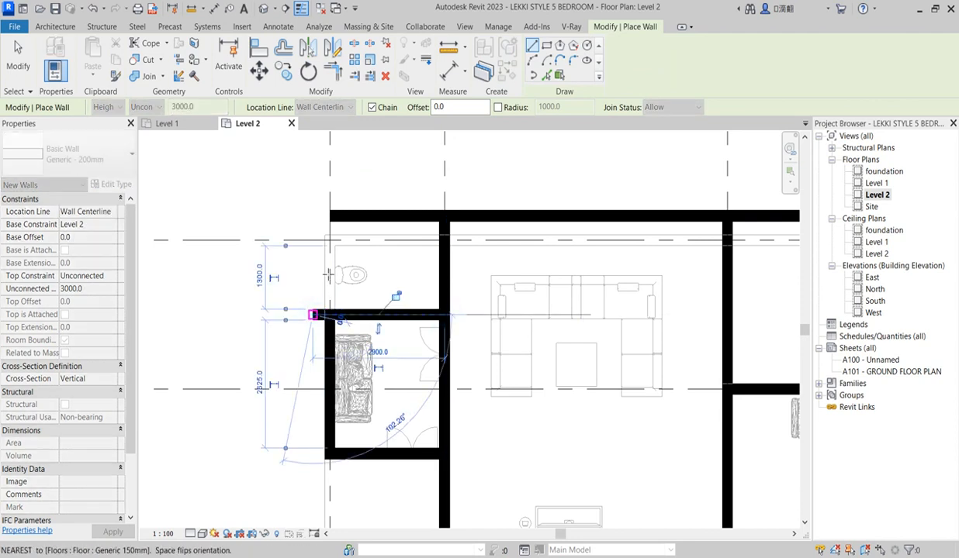
{"action": "left_click", "coordinate": [313, 217]}
Trim the long exterior wall beyond grid A and the toilet's new outer wall to a closed corner.
{"action": "left_click", "coordinate": [336, 73]}
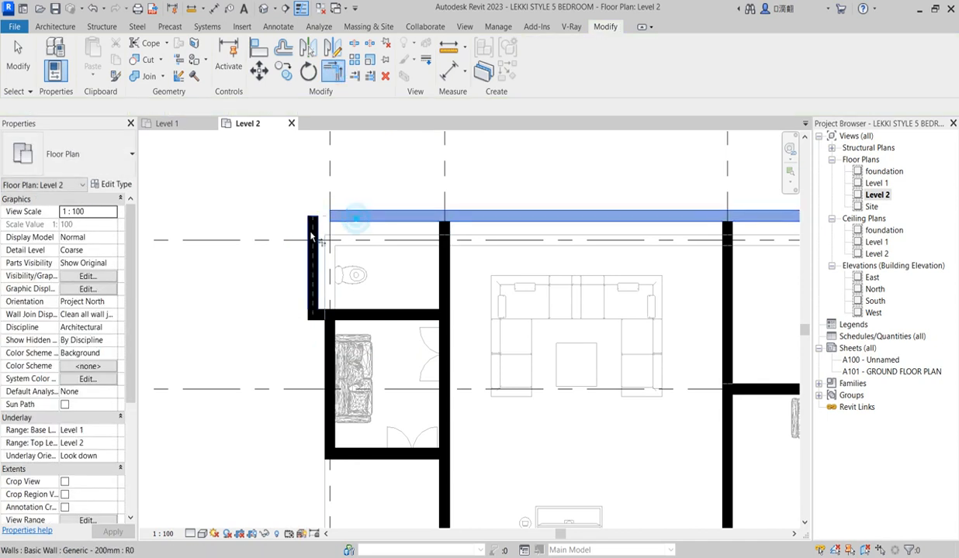
{"action": "scroll", "coordinate": [409, 274], "scroll_direction": "down", "scroll_amount": 5}
{"action": "scroll", "coordinate": [500, 257], "scroll_direction": "up", "scroll_amount": 2}
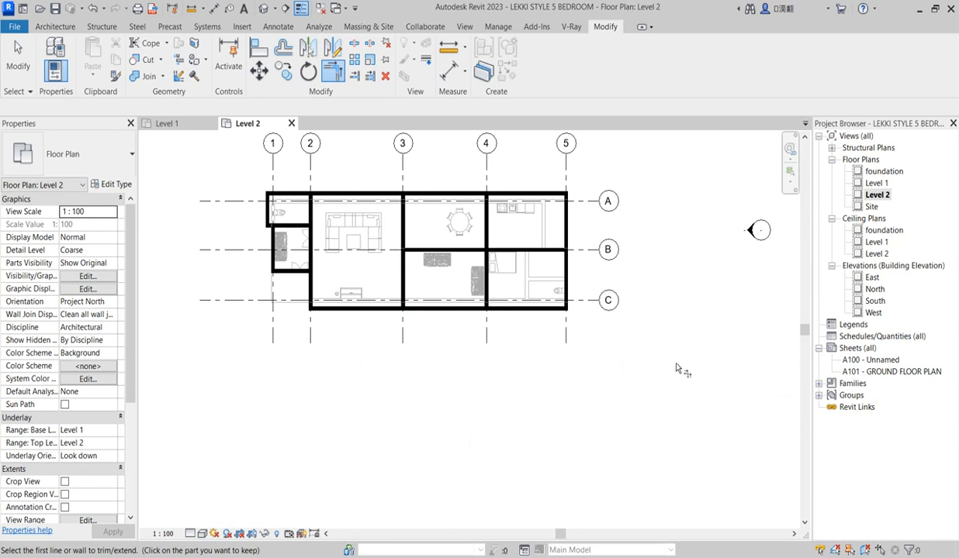
{"action": "right_click", "coordinate": [392, 201]}
{"action": "left_click", "coordinate": [423, 212]}
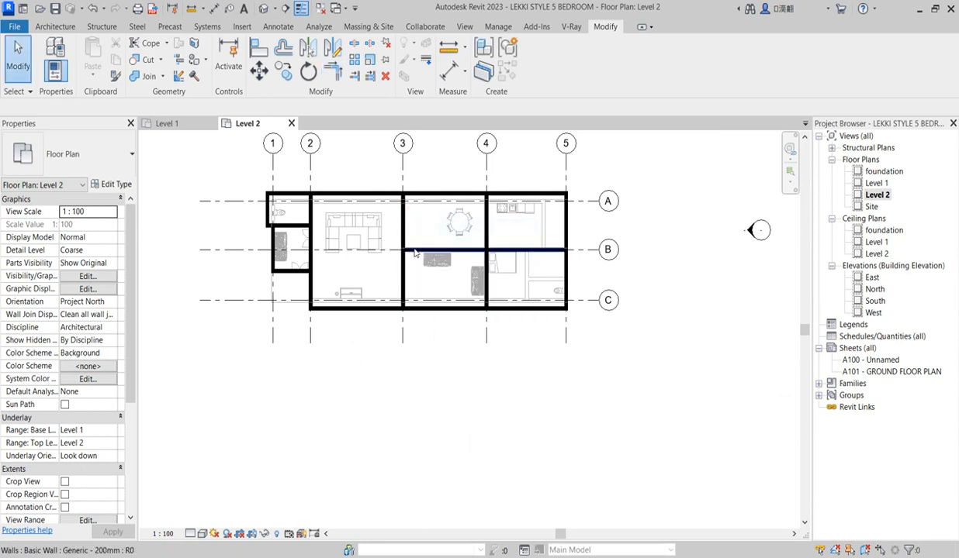
{"action": "scroll", "coordinate": [415, 253], "scroll_direction": "up", "scroll_amount": 2}
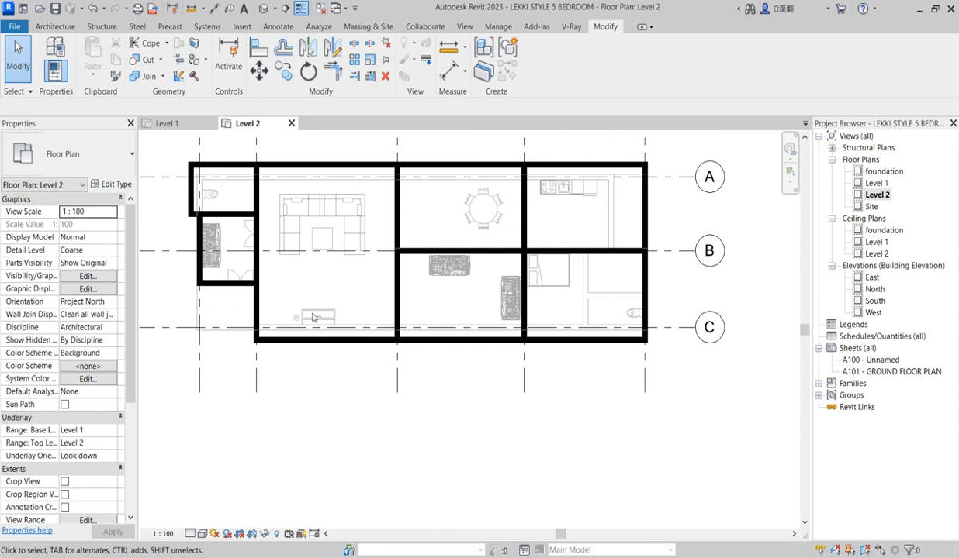
{"action": "scroll", "coordinate": [449, 326], "scroll_direction": "down", "scroll_amount": 2}
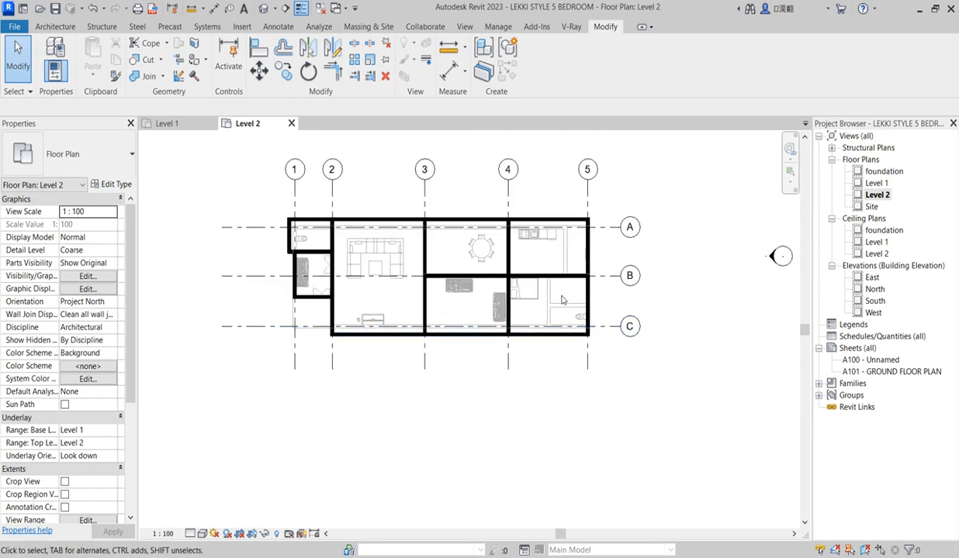
{"action": "scroll", "coordinate": [443, 380], "scroll_direction": "up", "scroll_amount": 1}
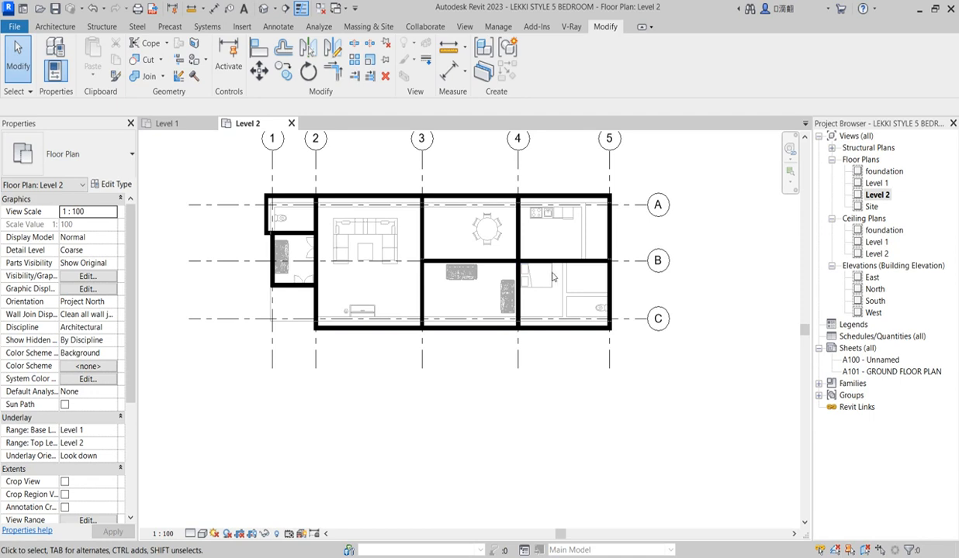
{"action": "scroll", "coordinate": [394, 251], "scroll_direction": "up", "scroll_amount": 4}
{"action": "scroll", "coordinate": [399, 311], "scroll_direction": "down", "scroll_amount": 6}
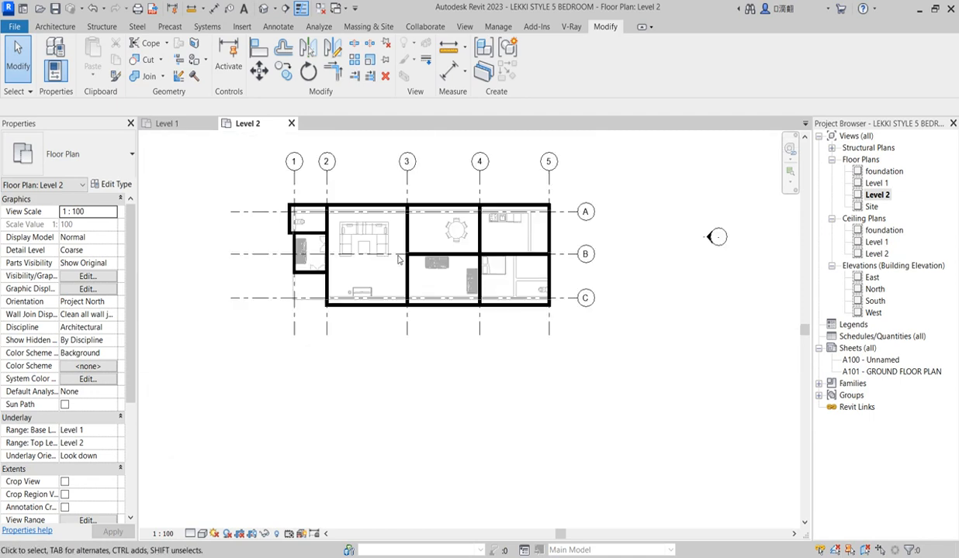
{"action": "scroll", "coordinate": [406, 260], "scroll_direction": "up", "scroll_amount": 2}
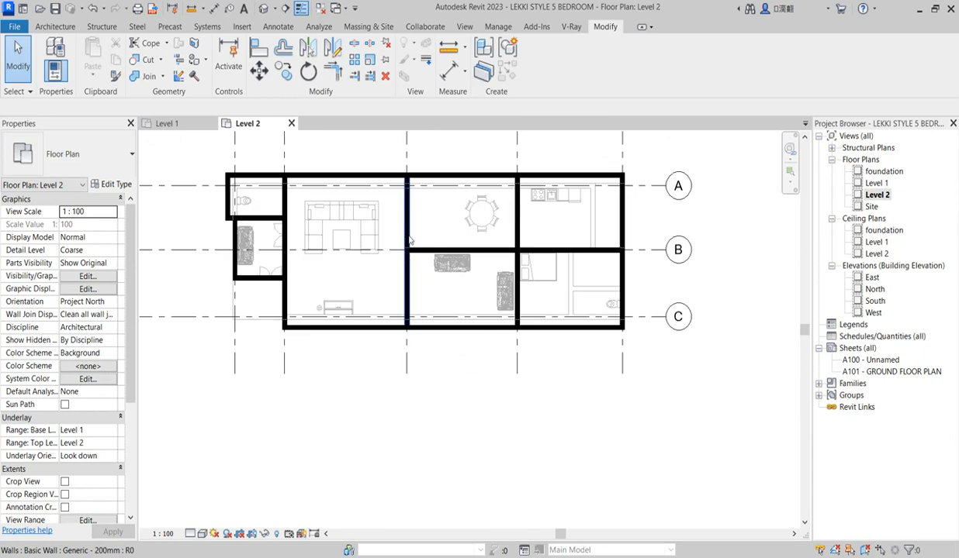
Try to shorten the grid 3 wall back to grid B, and extend it again to the long exterior wall beyond grid A.
{"action": "left_click", "coordinate": [409, 227]}
{"action": "left_click_drag", "start_coordinate": [406, 178], "coordinate": [406, 250]}
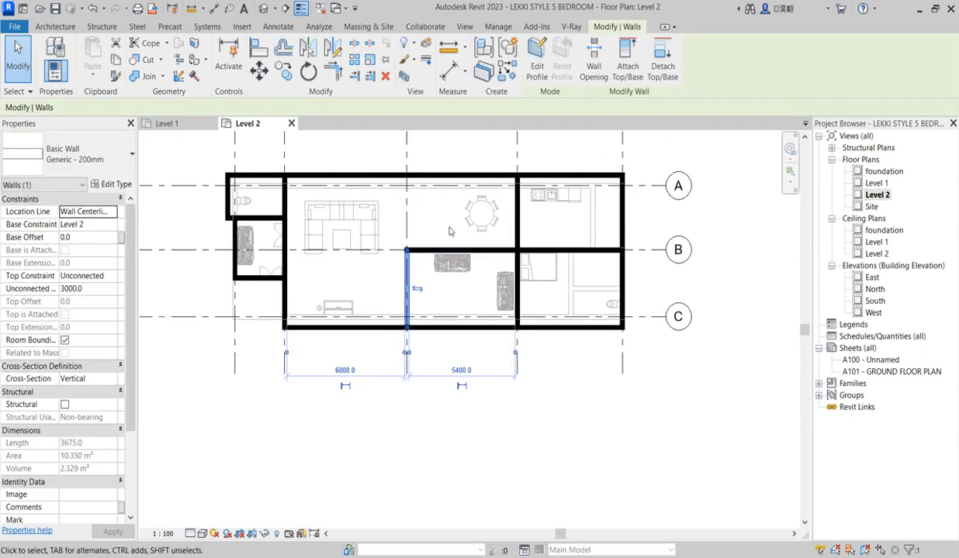
{"action": "scroll", "coordinate": [462, 228], "scroll_direction": "down", "scroll_amount": 1}
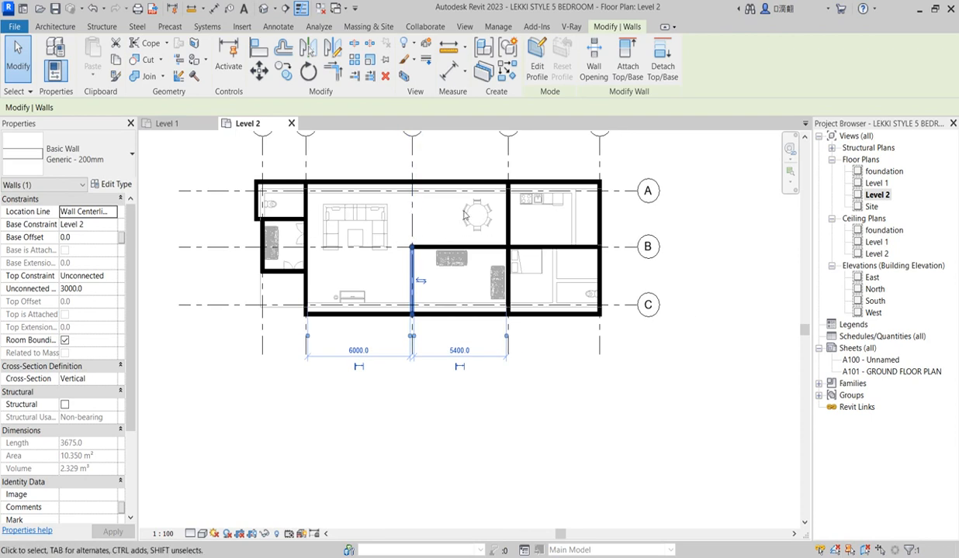
{"action": "scroll", "coordinate": [409, 335], "scroll_direction": "up", "scroll_amount": 2}
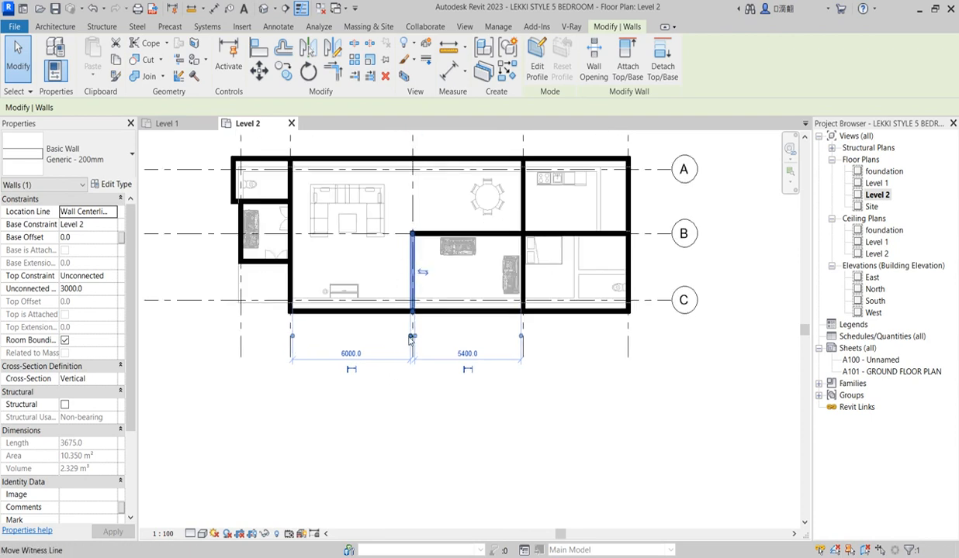
{"action": "left_click_drag", "start_coordinate": [413, 219], "coordinate": [414, 144]}
{"action": "scroll", "coordinate": [425, 349], "scroll_direction": "down", "scroll_amount": 2}
{"action": "left_click", "coordinate": [431, 198]}
{"action": "scroll", "coordinate": [431, 303], "scroll_direction": "up", "scroll_amount": 3}
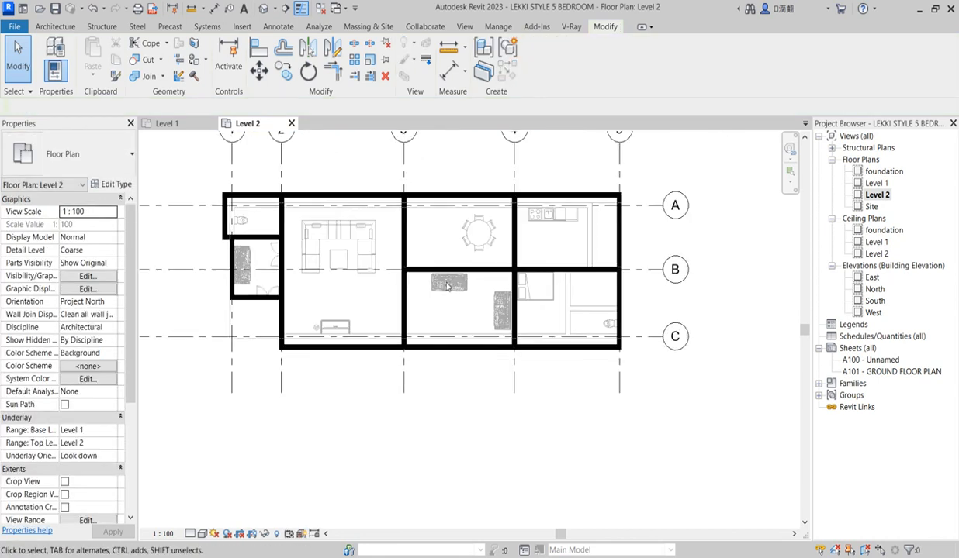
Place an M_Single-Flush 0915 x 2134mm door in the toilet's partition wall beside the grid 2 wall, swinging into the toilet.
{"action": "scroll", "coordinate": [431, 305], "scroll_direction": "up", "scroll_amount": 1}
{"action": "scroll", "coordinate": [417, 294], "scroll_direction": "down", "scroll_amount": 2}
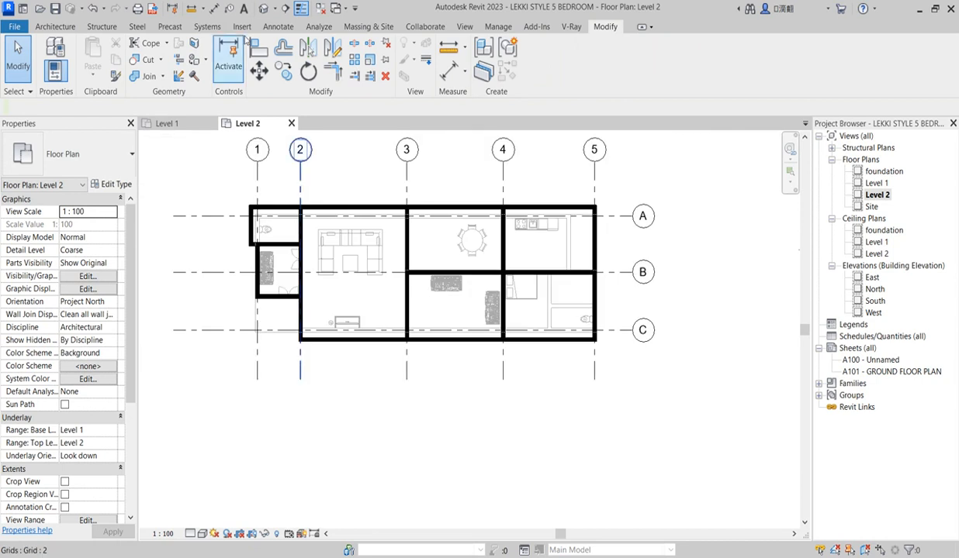
{"action": "left_click", "coordinate": [56, 26]}
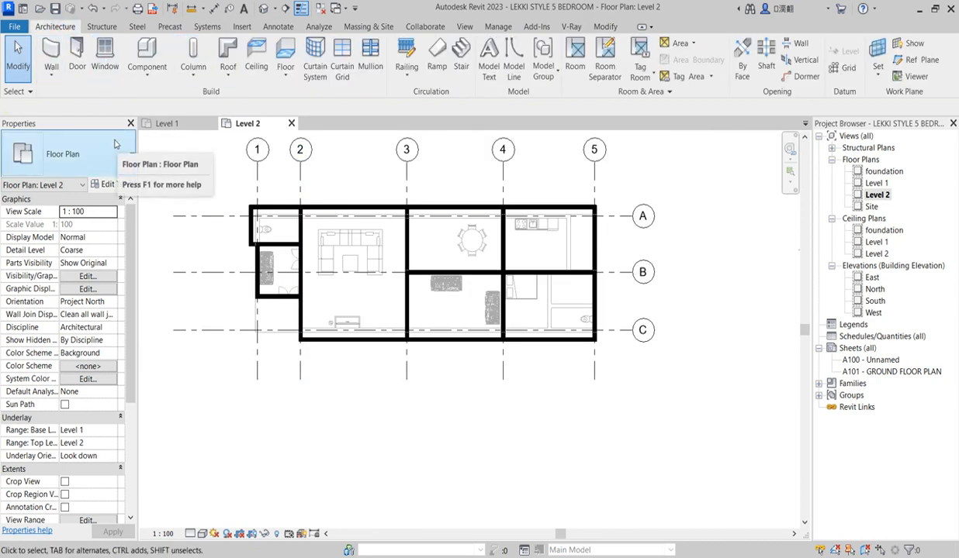
{"action": "left_click", "coordinate": [75, 62]}
{"action": "scroll", "coordinate": [407, 247], "scroll_direction": "up", "scroll_amount": 4}
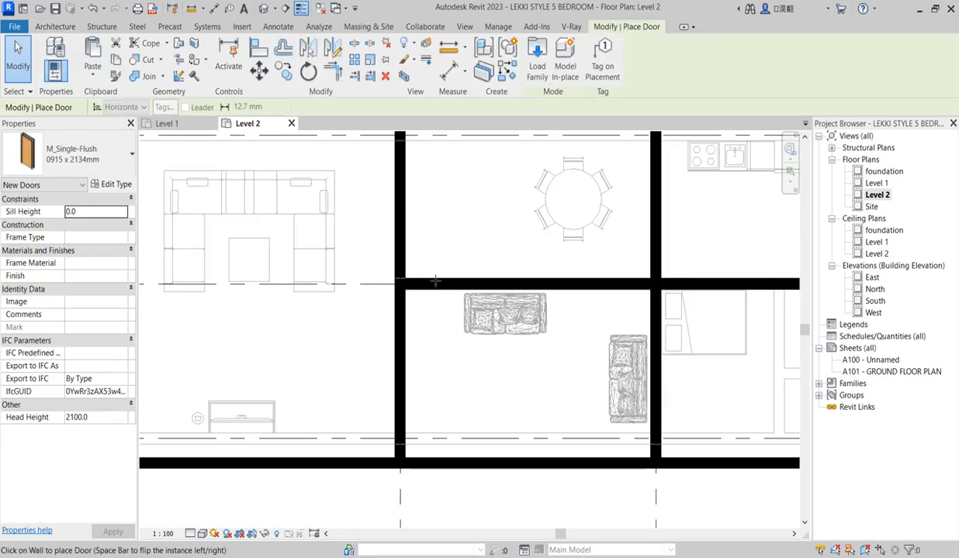
{"action": "scroll", "coordinate": [439, 280], "scroll_direction": "down", "scroll_amount": 3}
{"action": "scroll", "coordinate": [539, 289], "scroll_direction": "up", "scroll_amount": 2}
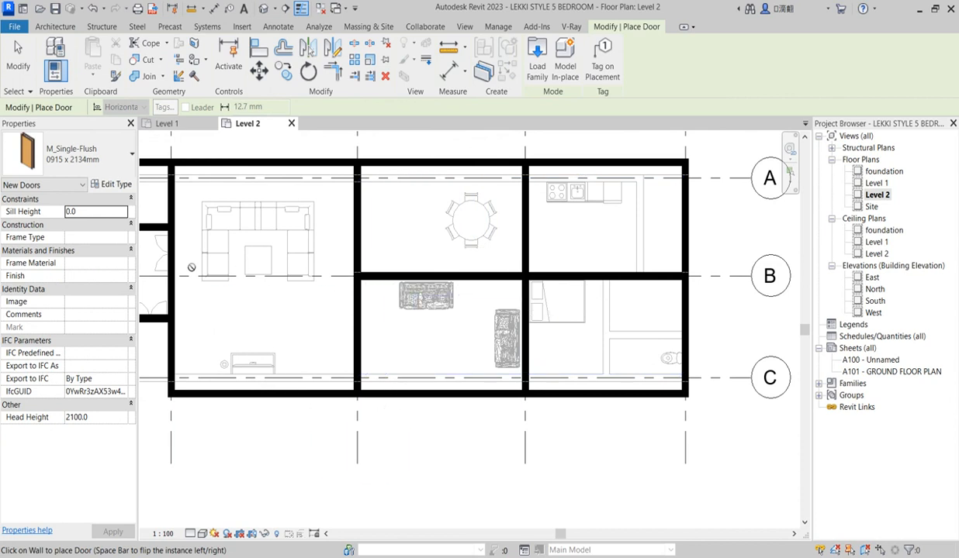
{"action": "scroll", "coordinate": [233, 279], "scroll_direction": "down", "scroll_amount": 2}
{"action": "scroll", "coordinate": [227, 230], "scroll_direction": "up", "scroll_amount": 2}
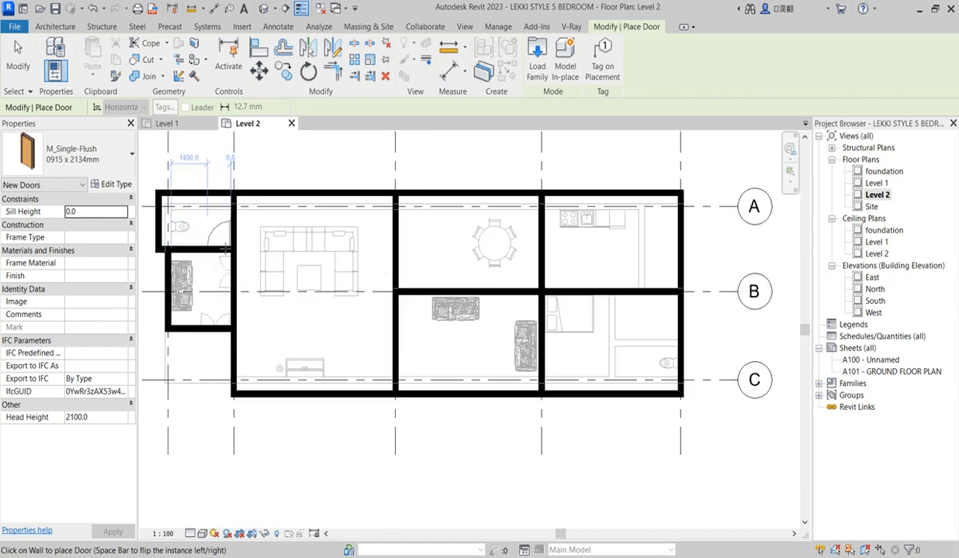
{"action": "left_click", "coordinate": [225, 239]}
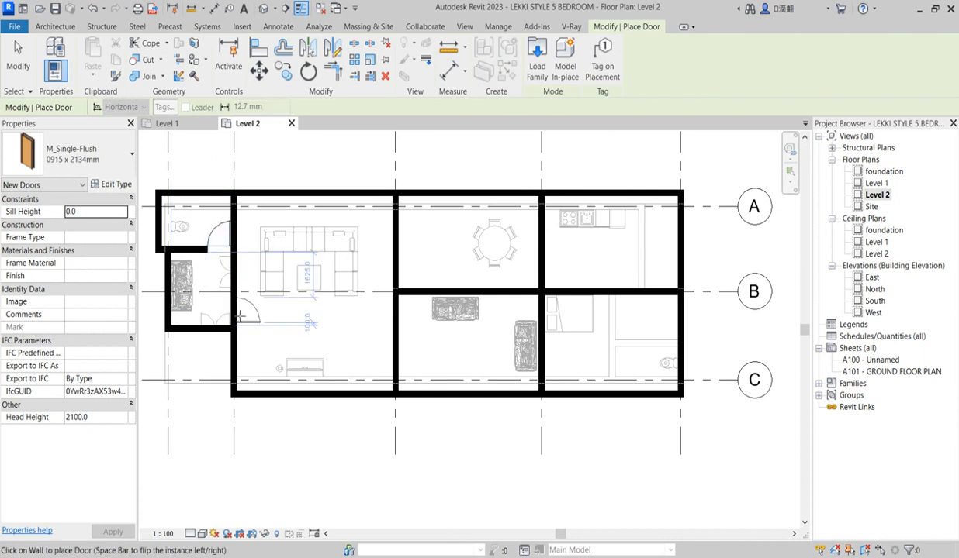
{"action": "scroll", "coordinate": [240, 315], "scroll_direction": "up", "scroll_amount": 3}
{"action": "key", "text": "Escape"}
{"action": "key", "text": "Escape"}
Split the grid 2 wall just past grid B, on its grid C side.
{"action": "left_click", "coordinate": [233, 256]}
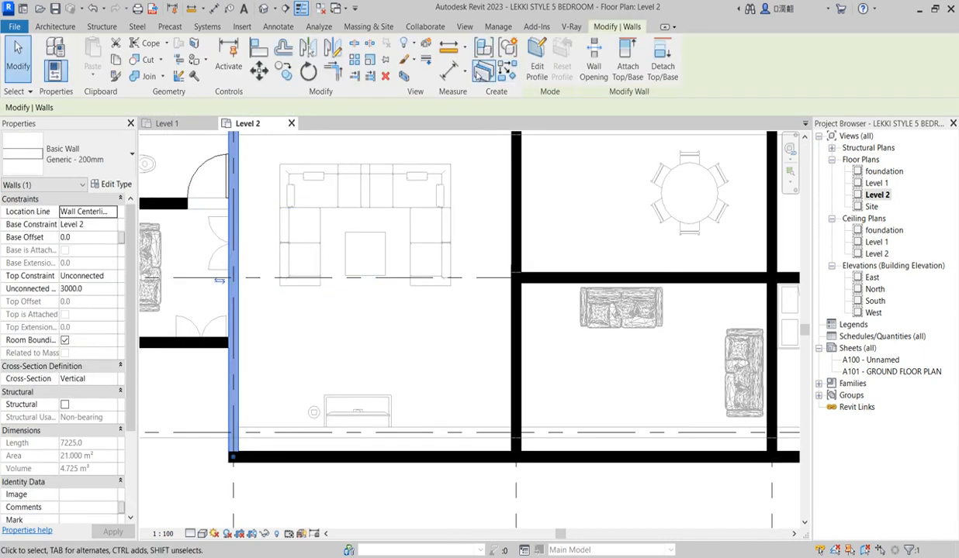
{"action": "left_click", "coordinate": [356, 44]}
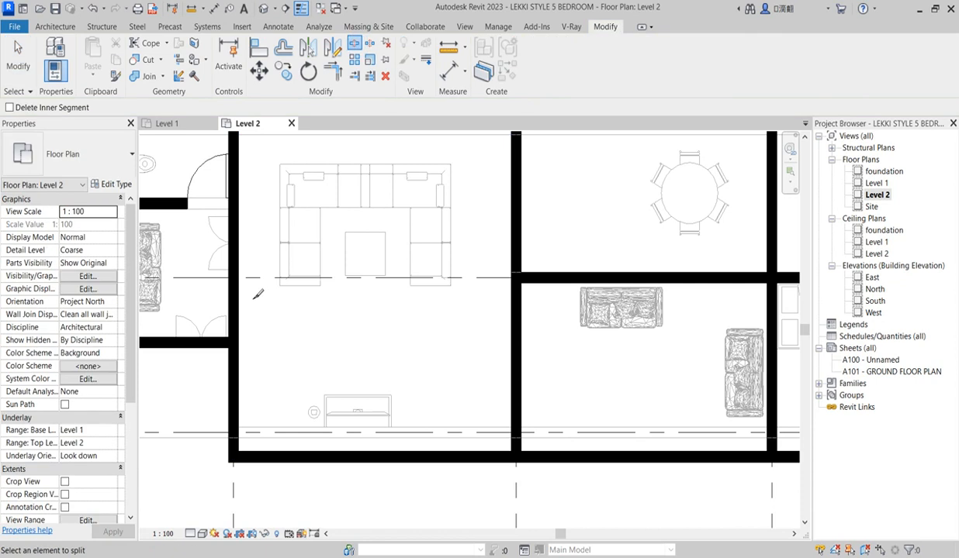
{"action": "left_click", "coordinate": [232, 295]}
{"action": "key", "text": "Escape"}
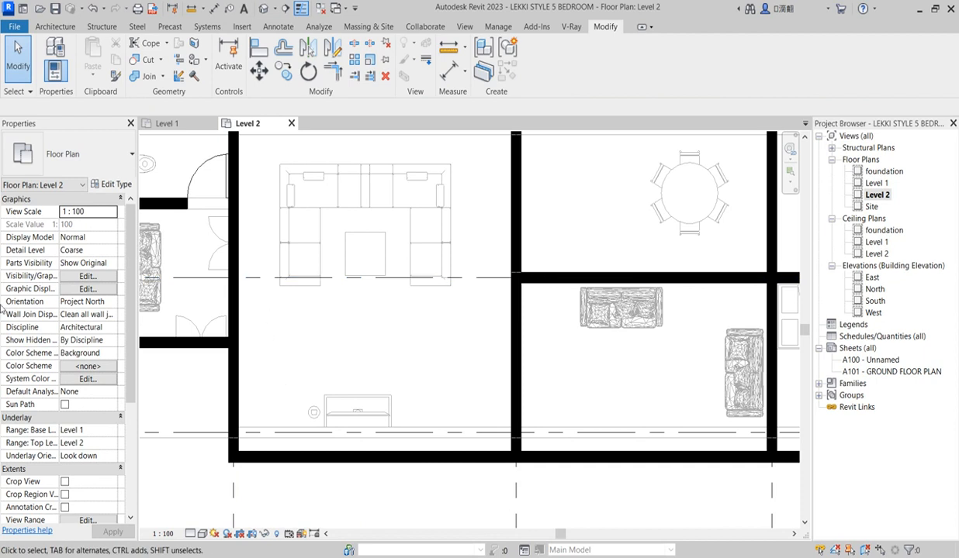
Pull the two split grid 2 wall segments back to the small room's cross walls, leaving that room open to the main space.
{"action": "left_click", "coordinate": [232, 310]}
{"action": "scroll", "coordinate": [232, 311], "scroll_direction": "up", "scroll_amount": 3}
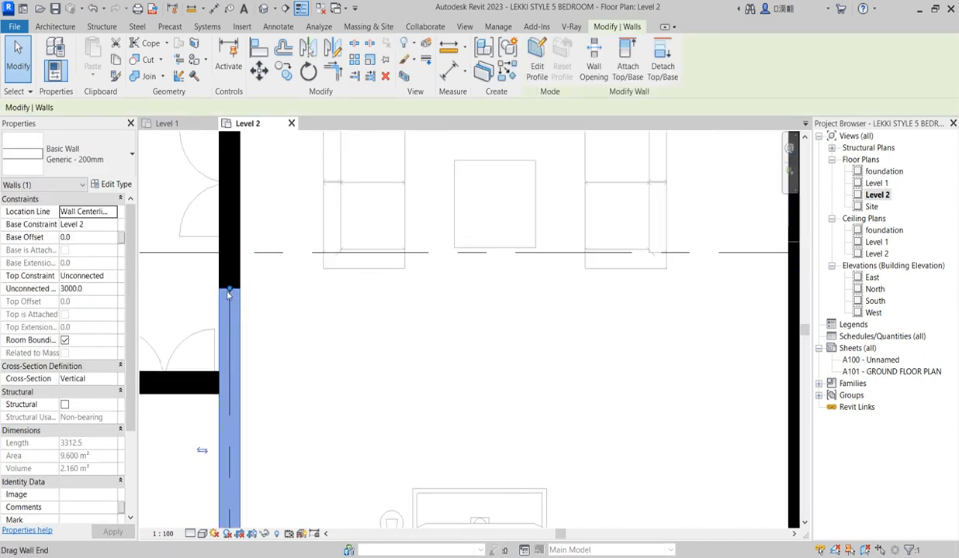
{"action": "left_click_drag", "start_coordinate": [229, 287], "coordinate": [229, 383]}
{"action": "scroll", "coordinate": [229, 383], "scroll_direction": "down", "scroll_amount": 3}
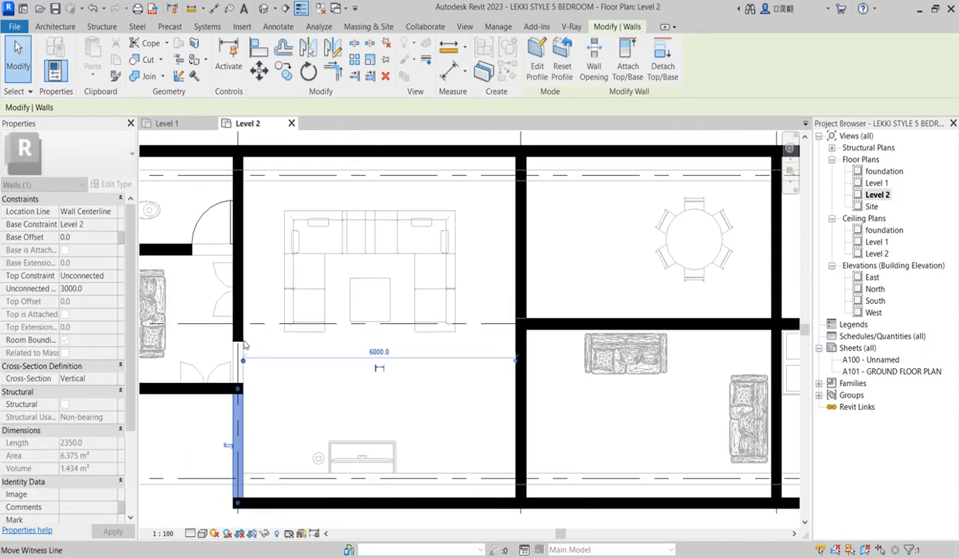
{"action": "left_click", "coordinate": [241, 326]}
{"action": "left_click_drag", "start_coordinate": [238, 345], "coordinate": [238, 249]}
{"action": "left_click", "coordinate": [293, 361]}
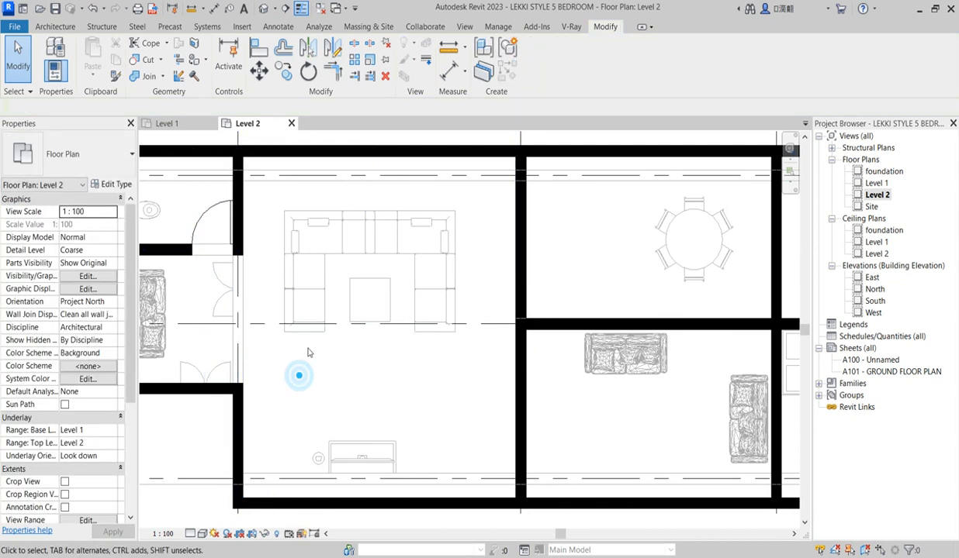
Place an ExtDbl (4) 1810 x 2110mm double door in the remaining grid 2 wall segment near grid C.
{"action": "scroll", "coordinate": [308, 356], "scroll_direction": "down", "scroll_amount": 4}
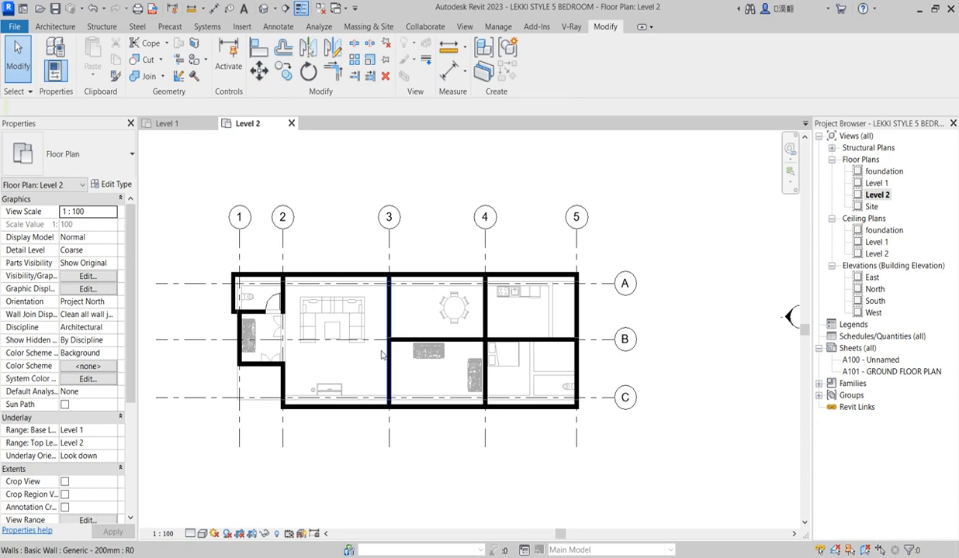
{"action": "scroll", "coordinate": [355, 357], "scroll_direction": "up", "scroll_amount": 2}
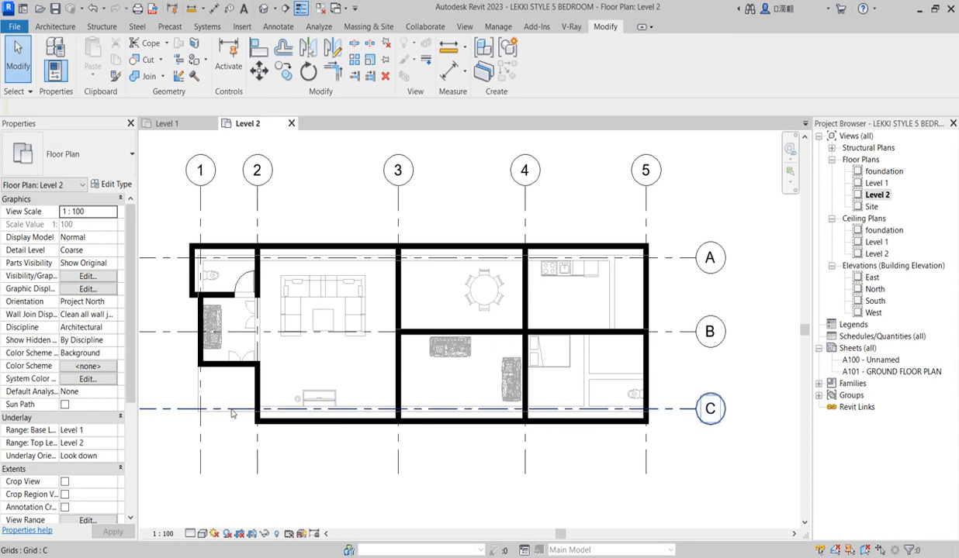
{"action": "scroll", "coordinate": [233, 403], "scroll_direction": "up", "scroll_amount": 5}
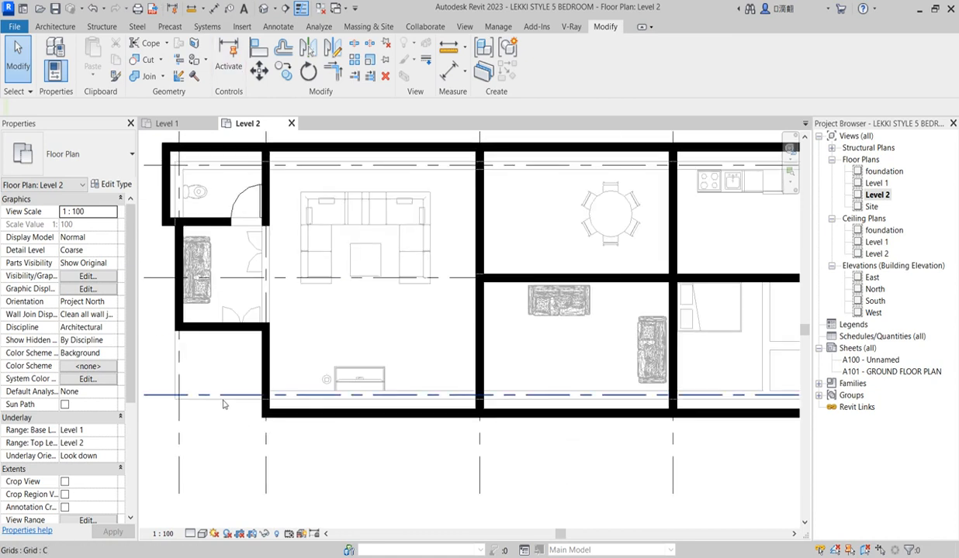
{"action": "scroll", "coordinate": [233, 347], "scroll_direction": "down", "scroll_amount": 3}
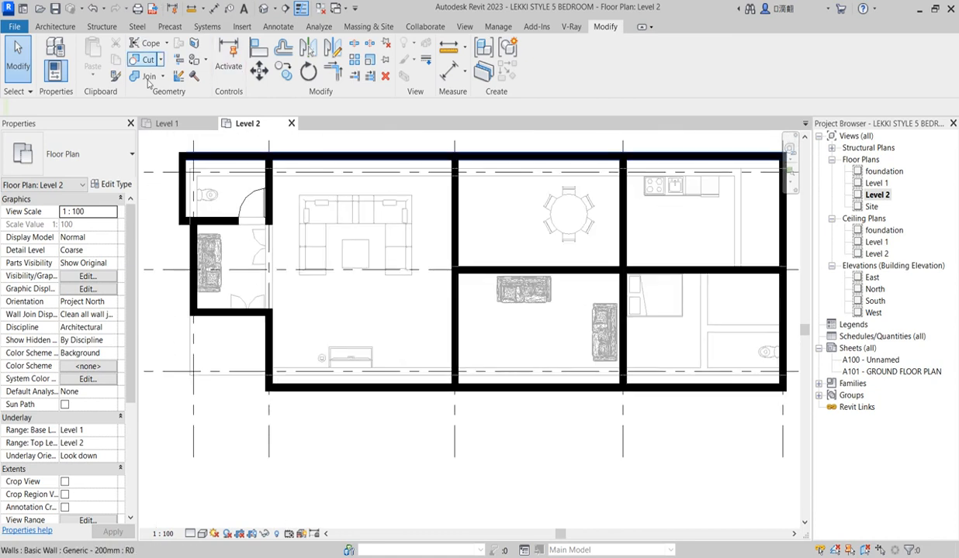
{"action": "left_click", "coordinate": [53, 28]}
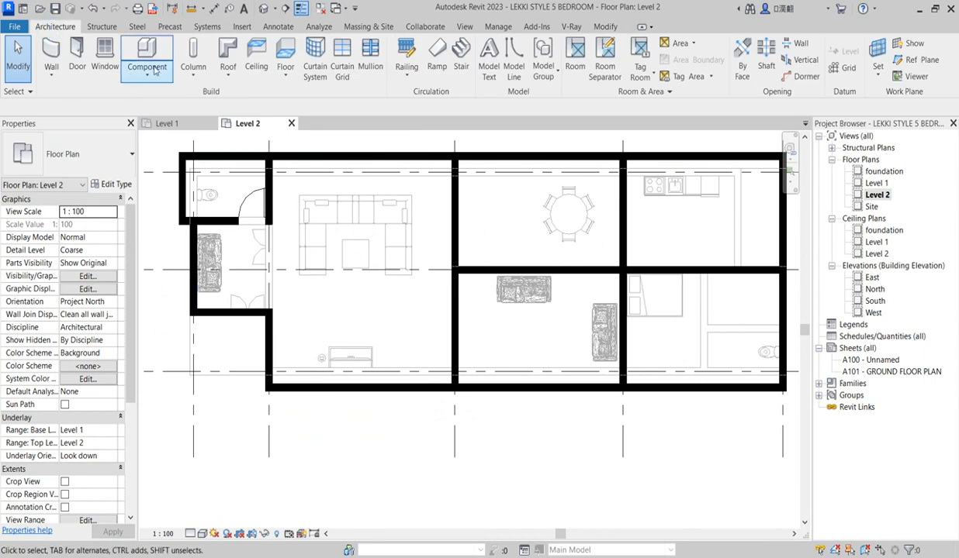
{"action": "left_click", "coordinate": [77, 62]}
{"action": "left_click", "coordinate": [93, 155]}
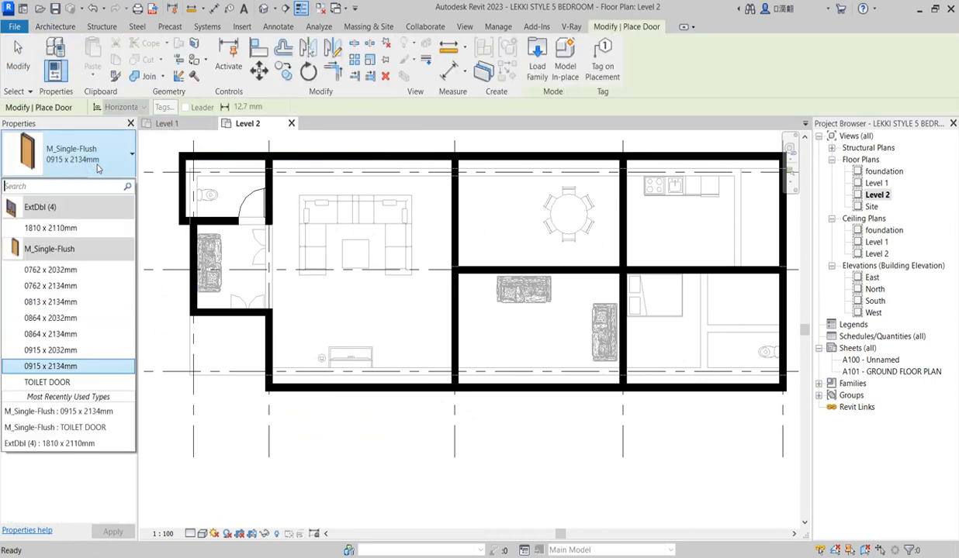
{"action": "left_click", "coordinate": [55, 231]}
{"action": "scroll", "coordinate": [278, 351], "scroll_direction": "up", "scroll_amount": 2}
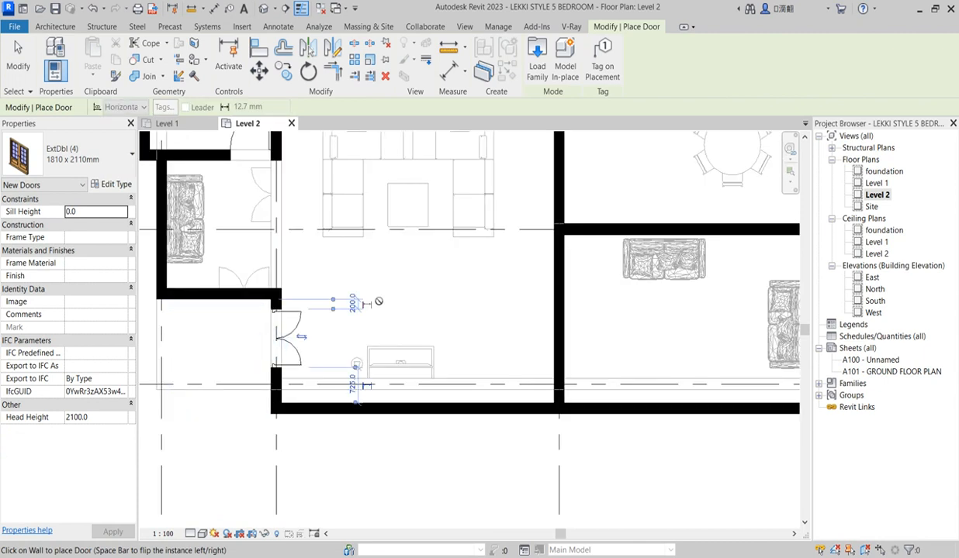
{"action": "scroll", "coordinate": [345, 299], "scroll_direction": "down", "scroll_amount": 3}
{"action": "scroll", "coordinate": [342, 346], "scroll_direction": "up", "scroll_amount": 2}
{"action": "scroll", "coordinate": [394, 311], "scroll_direction": "down", "scroll_amount": 6}
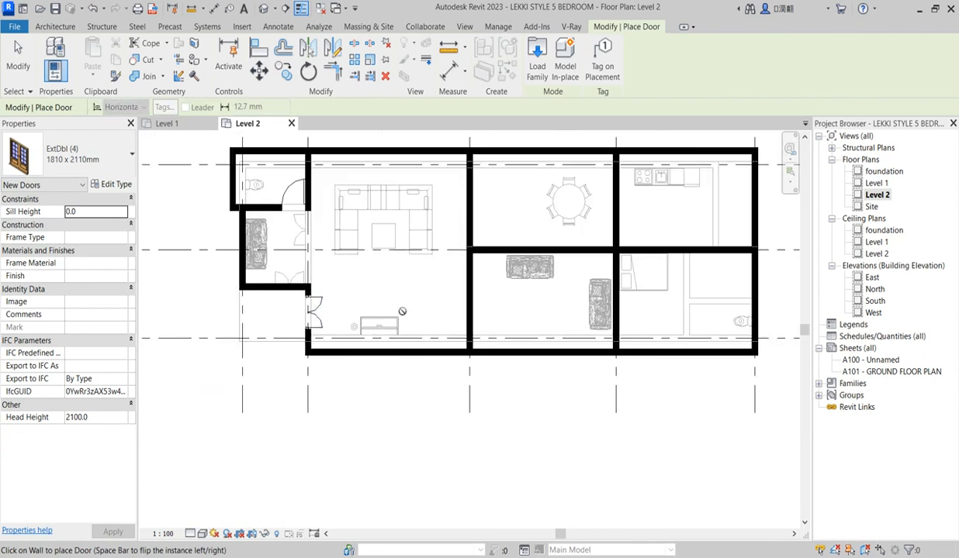
Draw Generic - 200mm walls from the grid 4 wall between grids A and B, 3000 mm toward grid 3, then across to the grid A exterior wall.
{"action": "scroll", "coordinate": [423, 316], "scroll_direction": "up", "scroll_amount": 4}
{"action": "key", "text": "Escape"}
{"action": "key", "text": "Escape"}
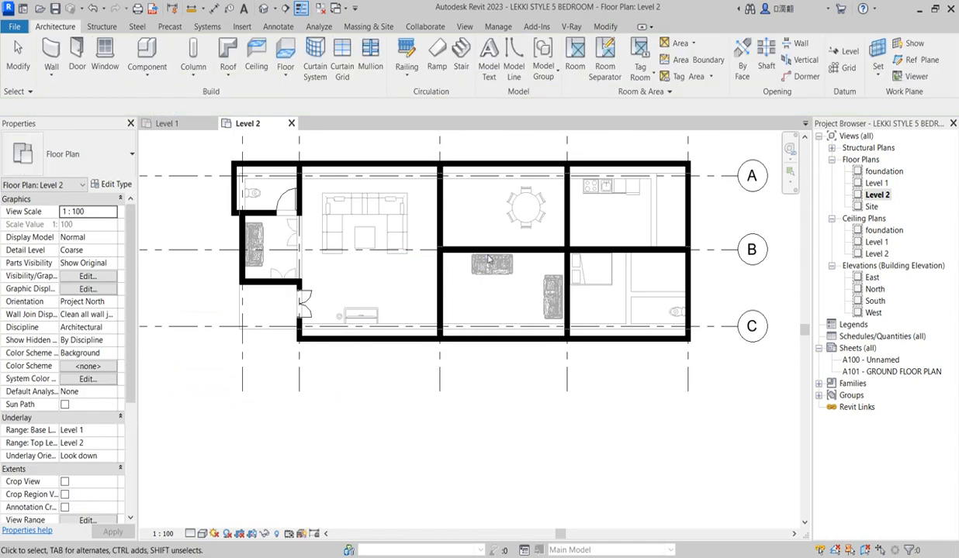
{"action": "scroll", "coordinate": [487, 260], "scroll_direction": "down", "scroll_amount": 2}
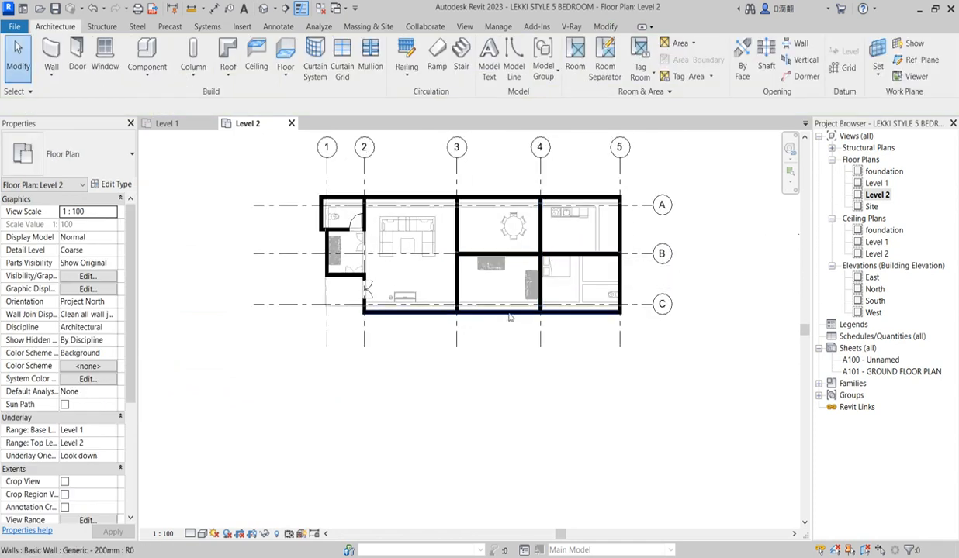
{"action": "left_click", "coordinate": [542, 238]}
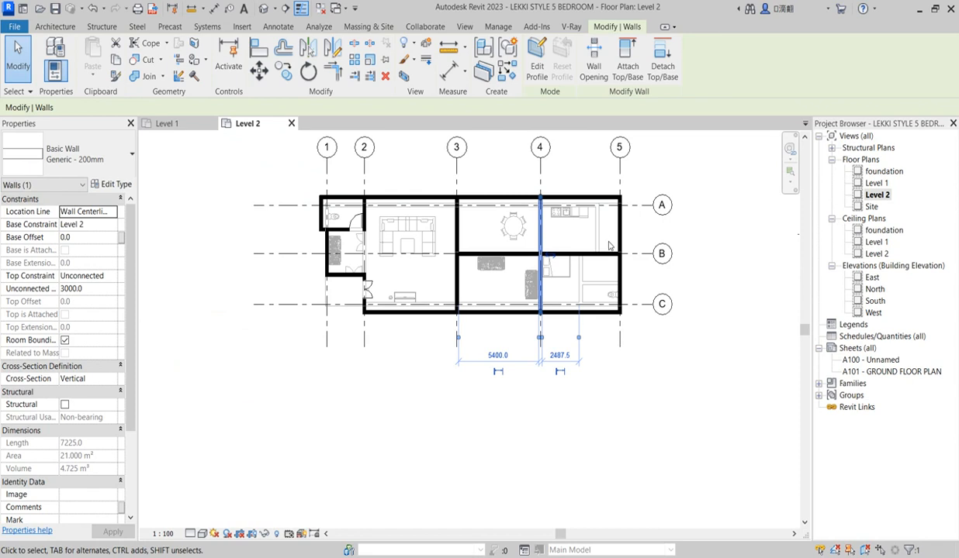
{"action": "scroll", "coordinate": [517, 204], "scroll_direction": "up", "scroll_amount": 2}
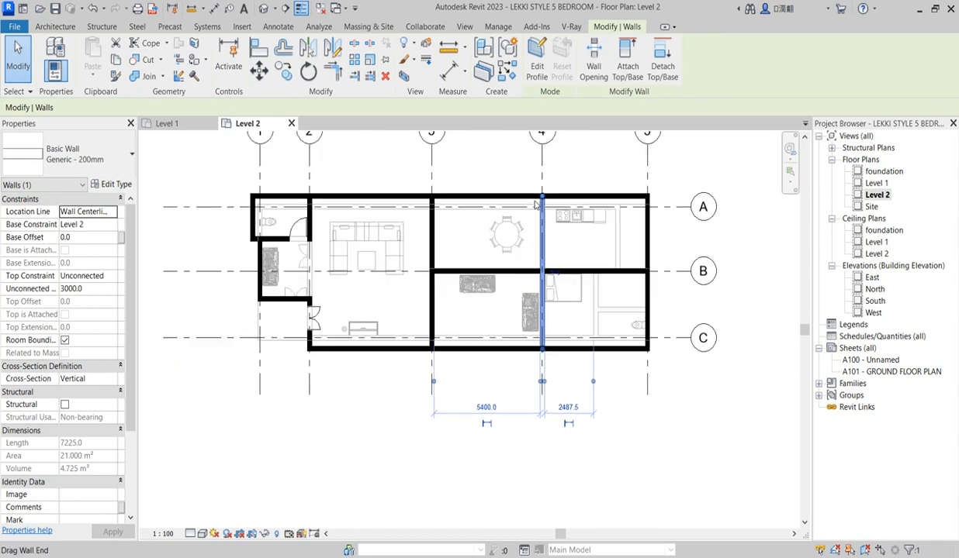
{"action": "left_click", "coordinate": [506, 74]}
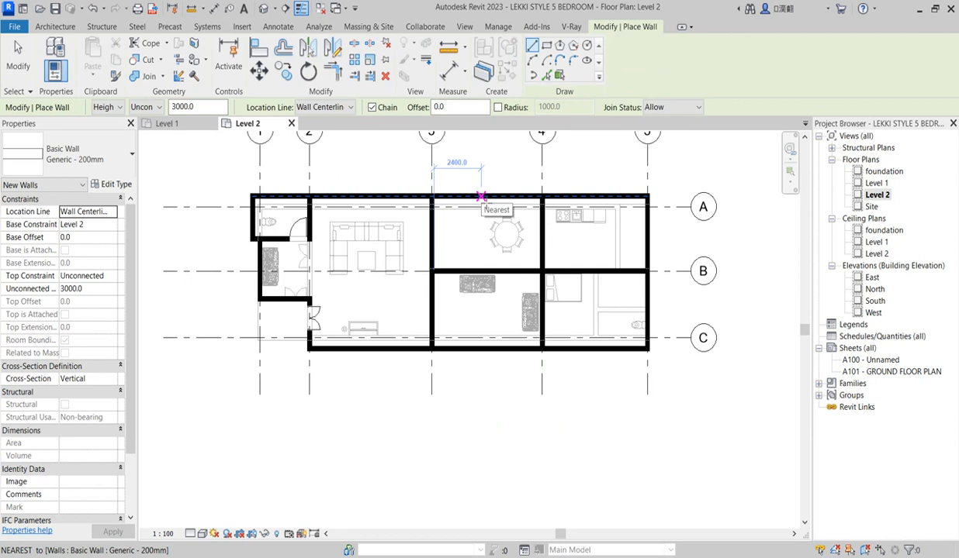
{"action": "scroll", "coordinate": [497, 267], "scroll_direction": "up", "scroll_amount": 2}
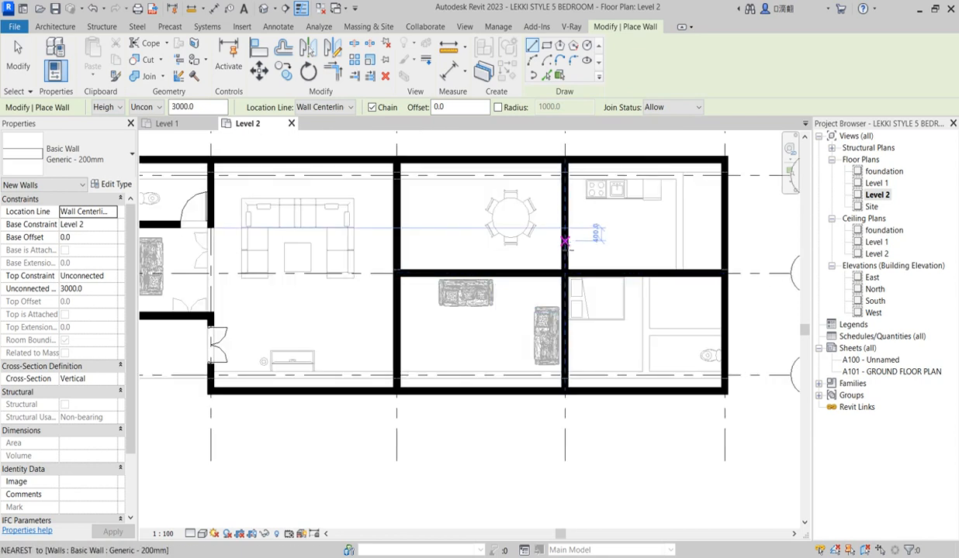
{"action": "left_click", "coordinate": [565, 241]}
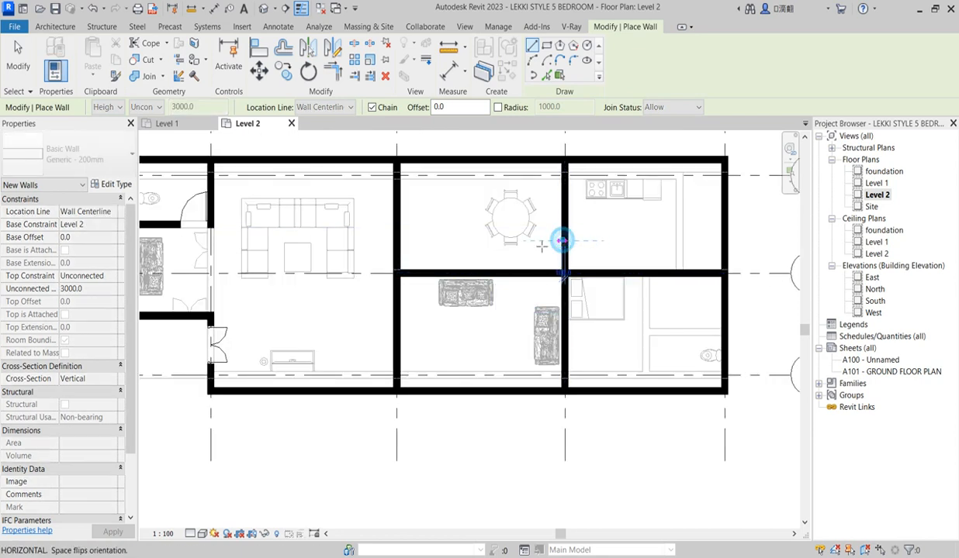
{"action": "left_click", "coordinate": [475, 240]}
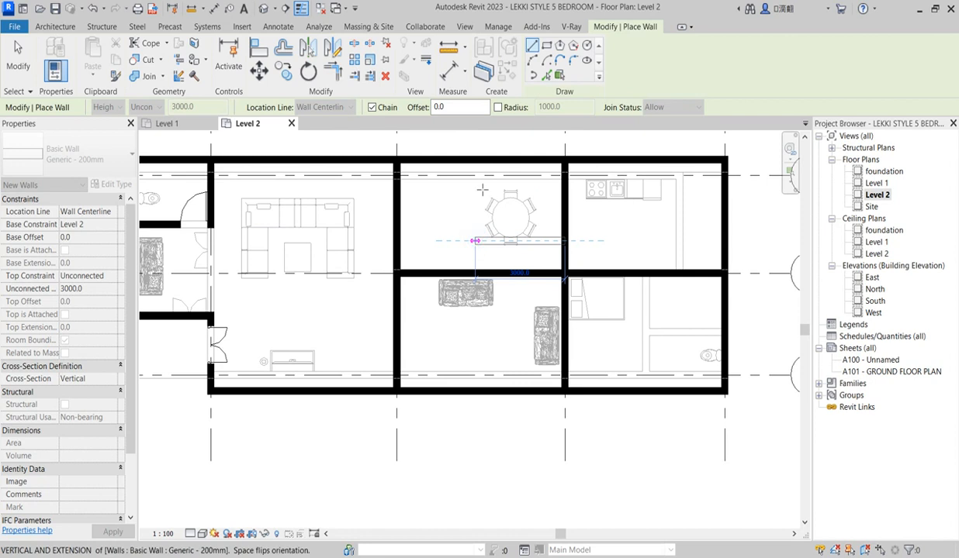
{"action": "left_click", "coordinate": [474, 164]}
{"action": "key", "text": "Escape"}
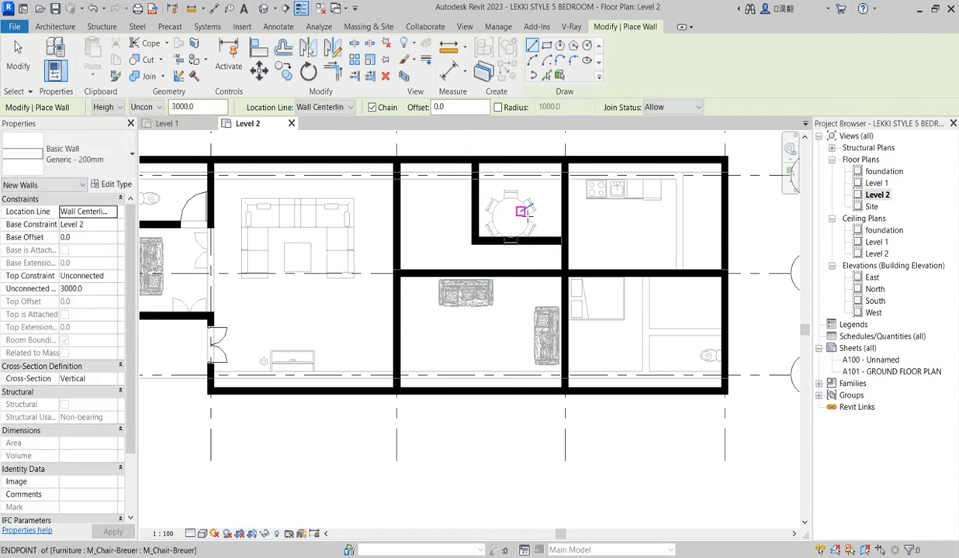
Draw a Generic - 200mm partition between grids 4 and 5, from the grid B wall to the exterior wall near grid C.
{"action": "scroll", "coordinate": [537, 214], "scroll_direction": "down", "scroll_amount": 3}
{"action": "scroll", "coordinate": [541, 273], "scroll_direction": "up", "scroll_amount": 2}
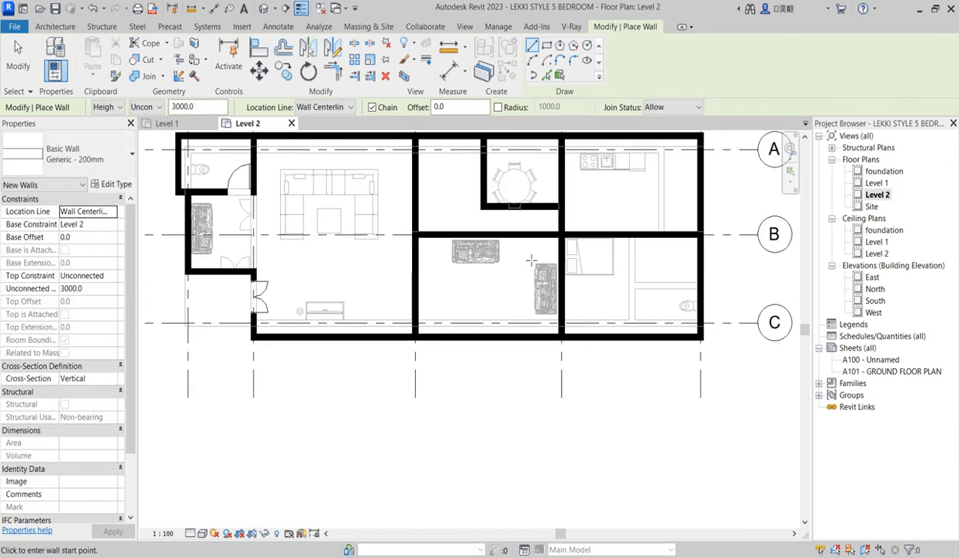
{"action": "scroll", "coordinate": [530, 260], "scroll_direction": "down", "scroll_amount": 2}
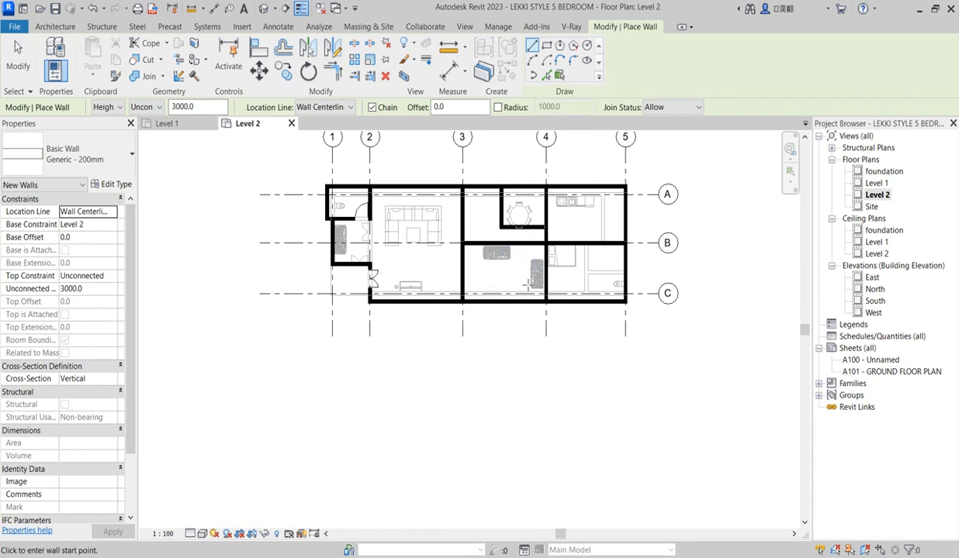
{"action": "scroll", "coordinate": [518, 239], "scroll_direction": "up", "scroll_amount": 1}
{"action": "scroll", "coordinate": [520, 236], "scroll_direction": "down", "scroll_amount": 2}
{"action": "scroll", "coordinate": [566, 237], "scroll_direction": "up", "scroll_amount": 1}
{"action": "scroll", "coordinate": [566, 238], "scroll_direction": "up", "scroll_amount": 1}
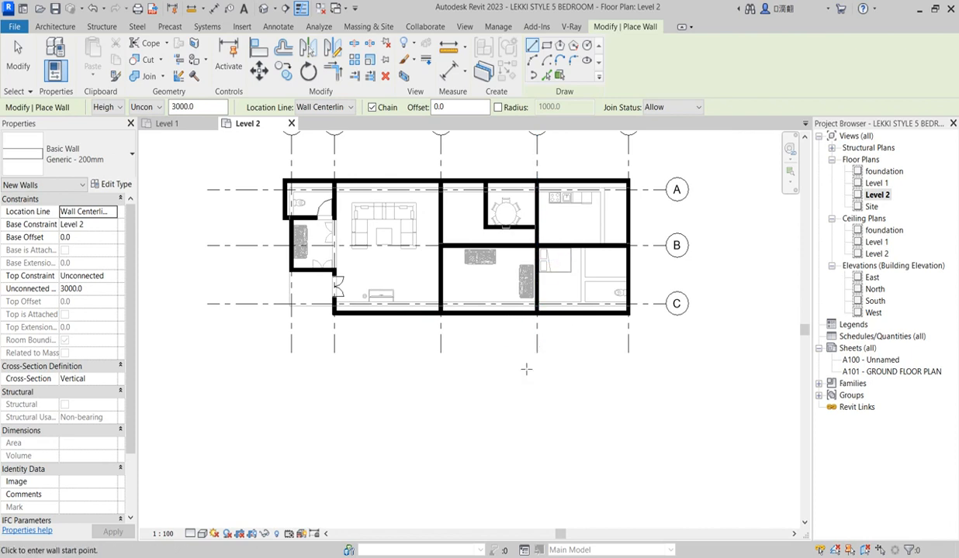
{"action": "scroll", "coordinate": [570, 403], "scroll_direction": "up", "scroll_amount": 1}
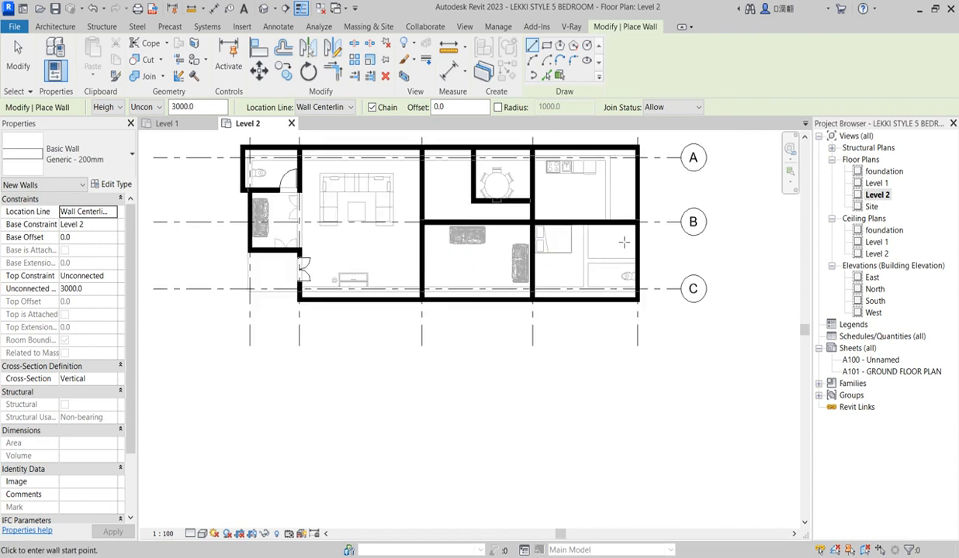
{"action": "scroll", "coordinate": [610, 232], "scroll_direction": "up", "scroll_amount": 1}
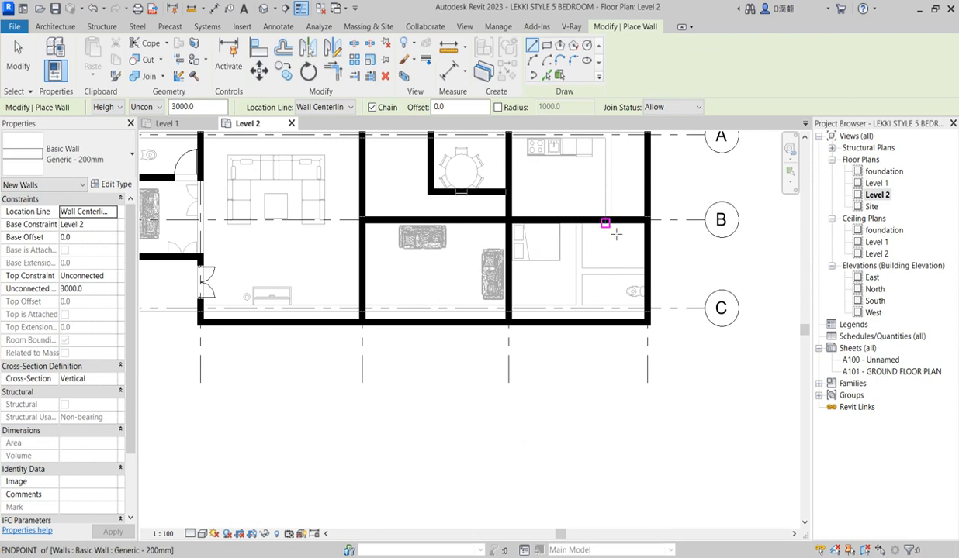
{"action": "scroll", "coordinate": [612, 227], "scroll_direction": "up", "scroll_amount": 2}
{"action": "left_click", "coordinate": [611, 216]}
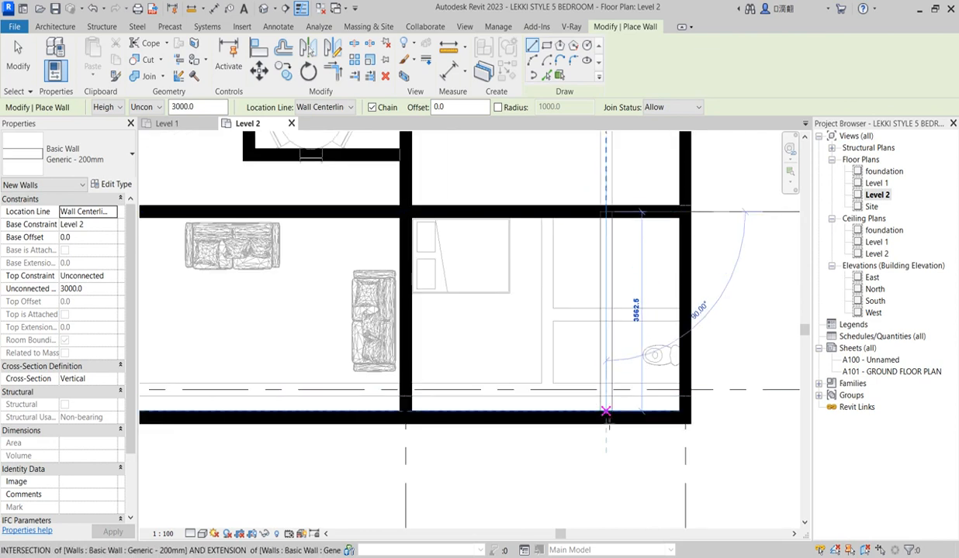
{"action": "left_click", "coordinate": [610, 413]}
{"action": "key", "text": "Escape"}
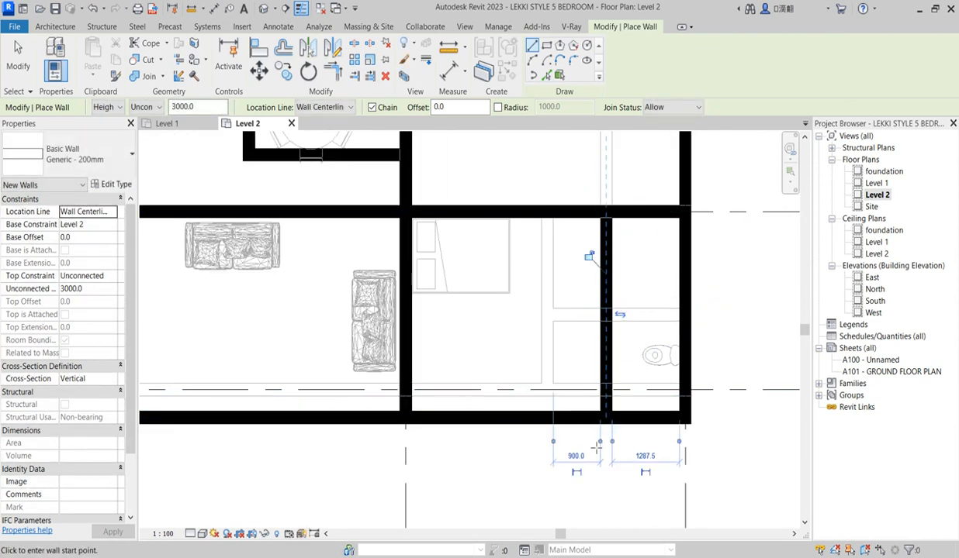
Draw a matching partition between grids 3 and 4, from the grid B wall to the exterior wall near grid C.
{"action": "scroll", "coordinate": [612, 301], "scroll_direction": "down", "scroll_amount": 1}
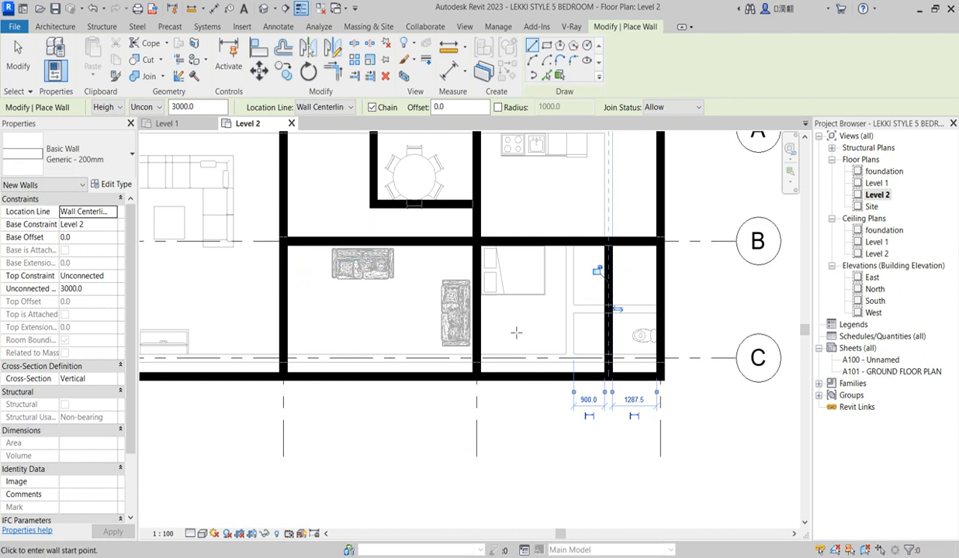
{"action": "scroll", "coordinate": [517, 358], "scroll_direction": "down", "scroll_amount": 2}
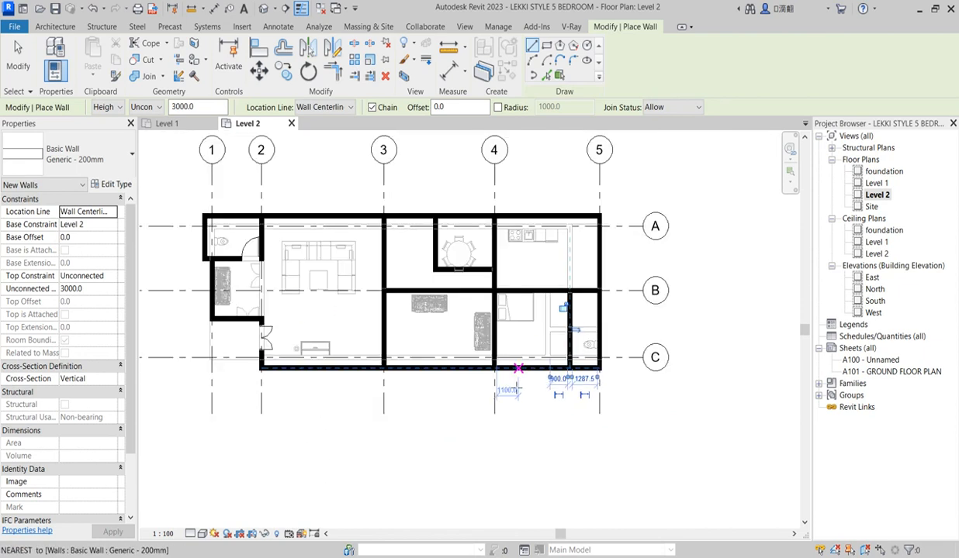
{"action": "left_click", "coordinate": [459, 292]}
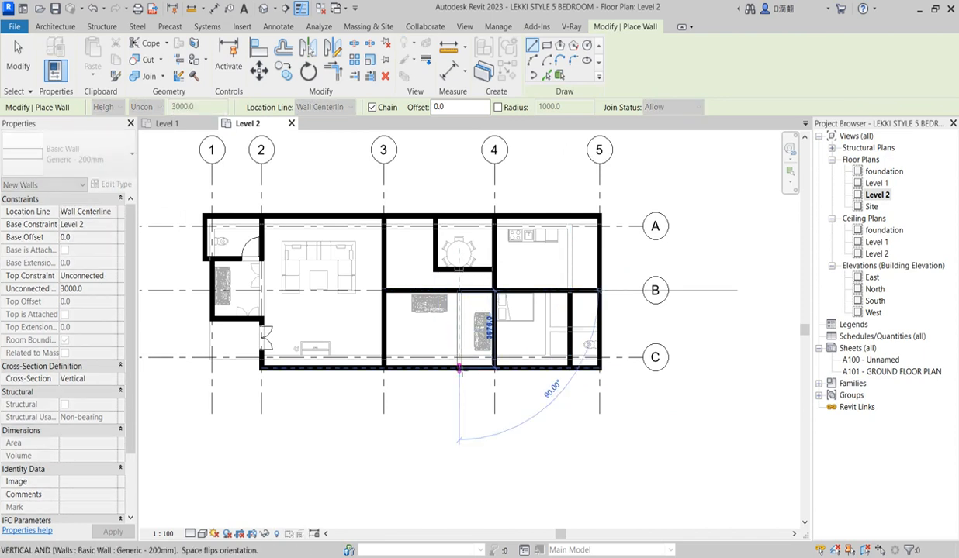
{"action": "left_click", "coordinate": [458, 366]}
{"action": "key", "text": "Escape"}
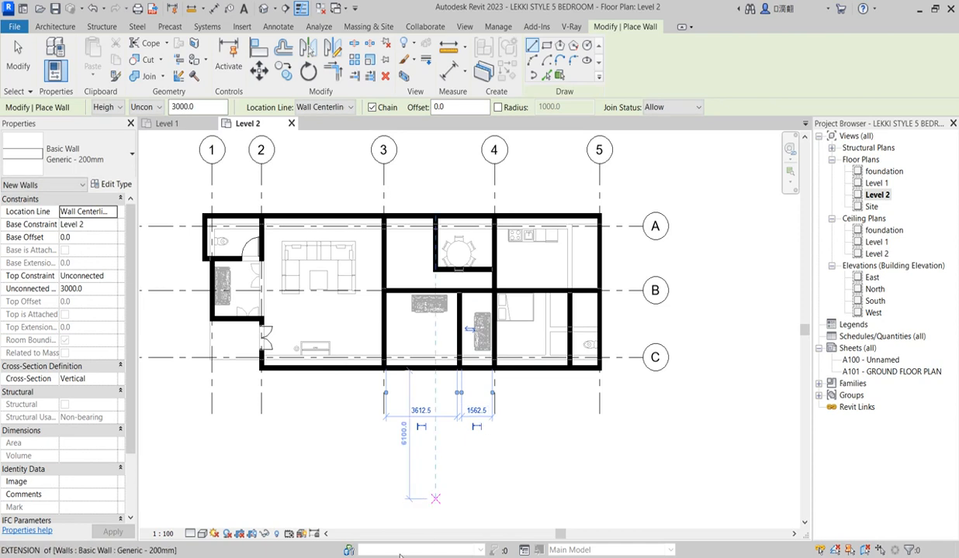
{"action": "scroll", "coordinate": [446, 320], "scroll_direction": "up", "scroll_amount": 2}
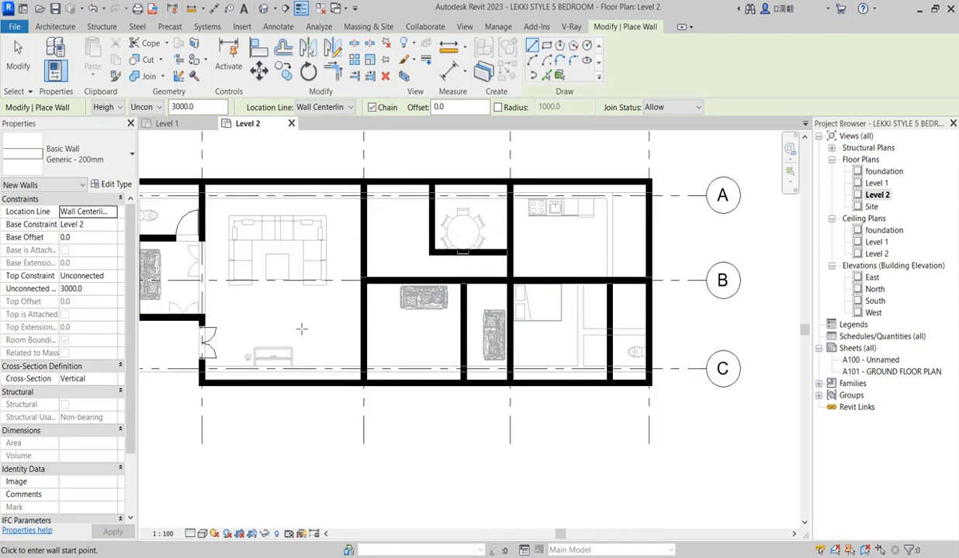
{"action": "scroll", "coordinate": [301, 322], "scroll_direction": "down", "scroll_amount": 2}
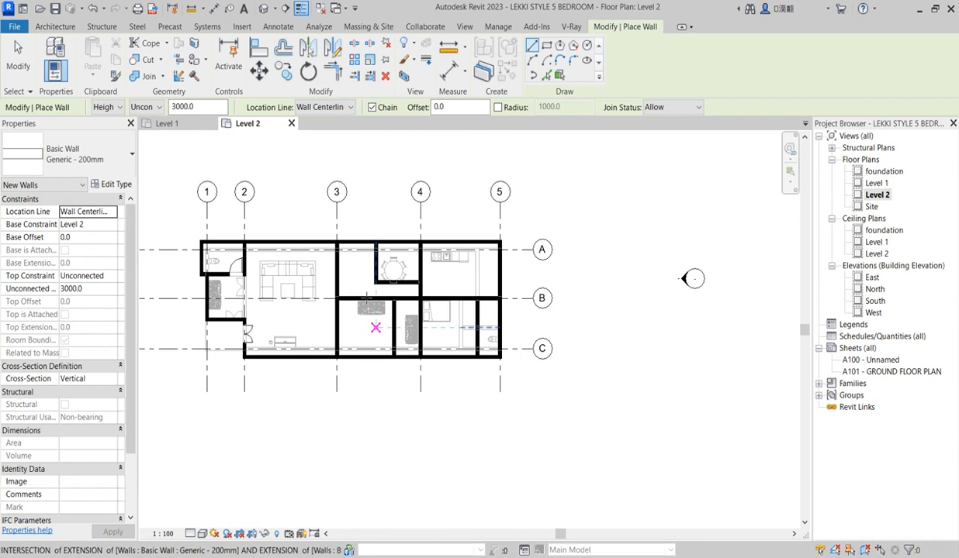
{"action": "scroll", "coordinate": [353, 279], "scroll_direction": "up", "scroll_amount": 2}
{"action": "right_click", "coordinate": [351, 256]}
{"action": "left_click", "coordinate": [374, 262]}
Examine the partitions between grids 3 and 5 and the gap between the small room's cross wall and the grid B wall.
{"action": "scroll", "coordinate": [468, 268], "scroll_direction": "up", "scroll_amount": 1}
{"action": "scroll", "coordinate": [307, 275], "scroll_direction": "down", "scroll_amount": 3}
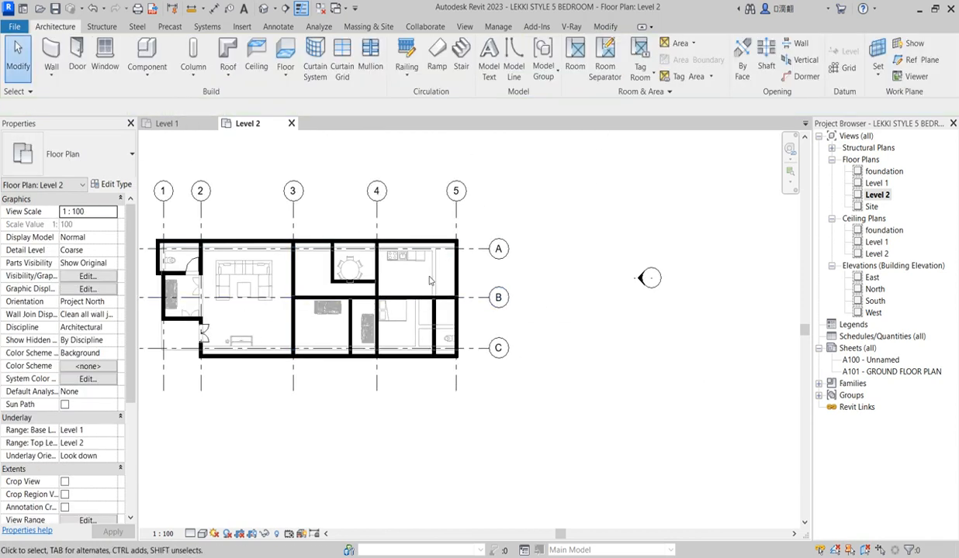
{"action": "scroll", "coordinate": [414, 271], "scroll_direction": "up", "scroll_amount": 2}
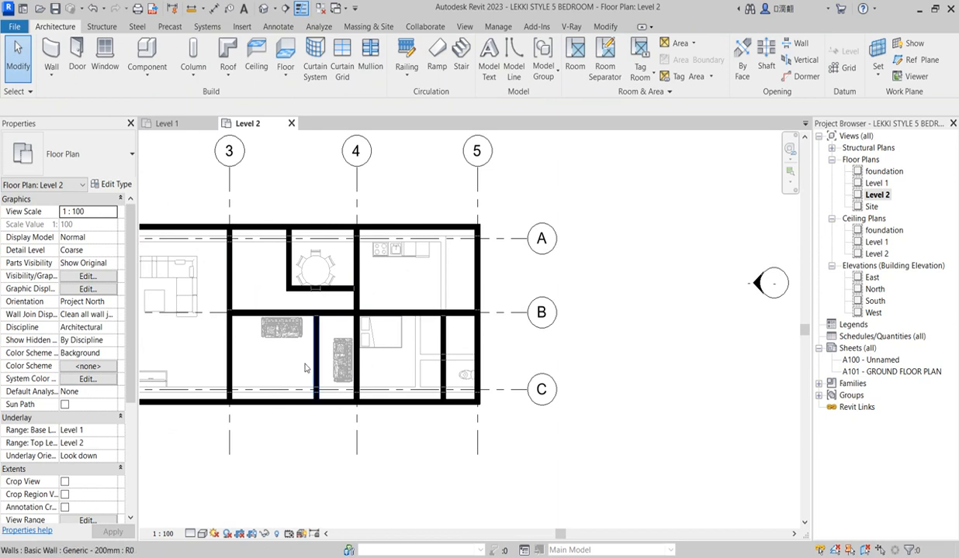
{"action": "scroll", "coordinate": [366, 344], "scroll_direction": "up", "scroll_amount": 2}
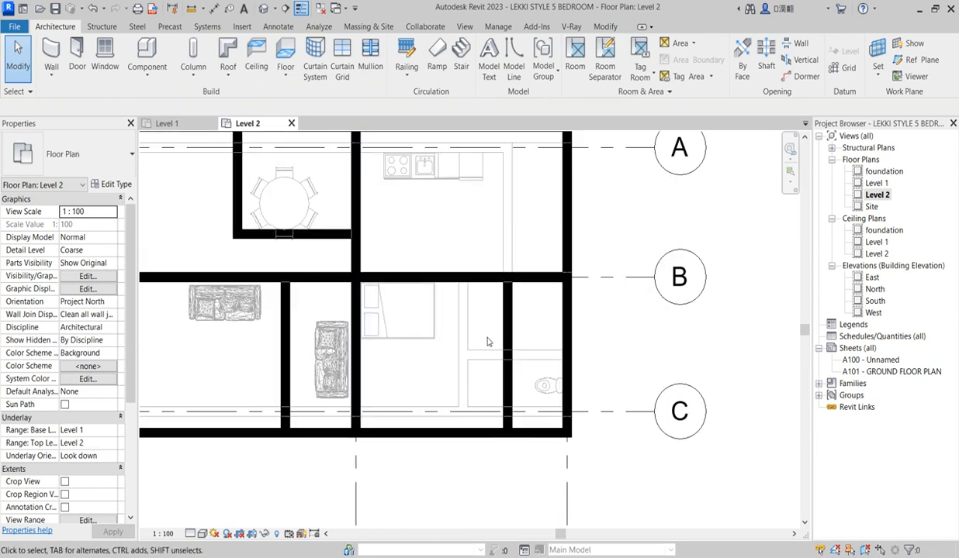
{"action": "scroll", "coordinate": [480, 374], "scroll_direction": "down", "scroll_amount": 1}
{"action": "scroll", "coordinate": [480, 374], "scroll_direction": "down", "scroll_amount": 1}
{"action": "scroll", "coordinate": [453, 372], "scroll_direction": "up", "scroll_amount": 1}
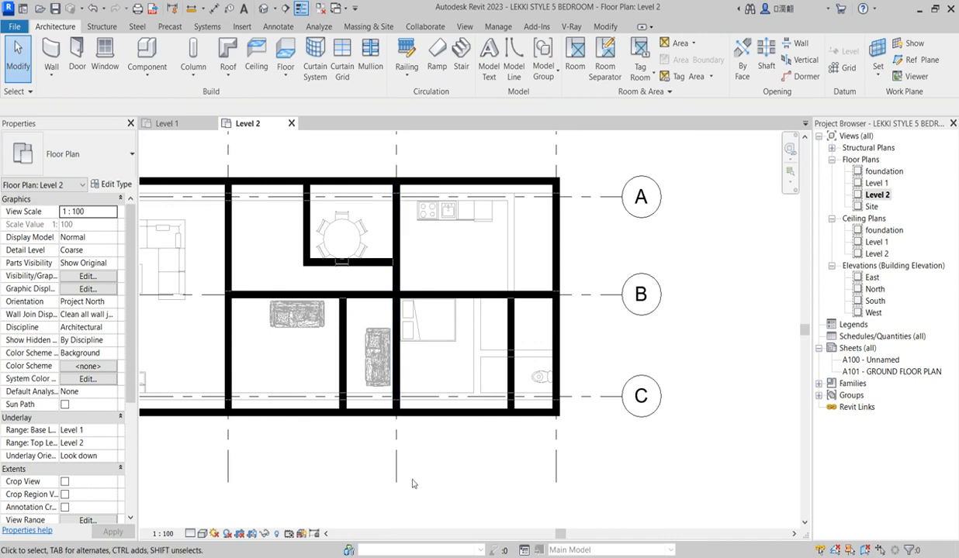
{"action": "left_click", "coordinate": [386, 263]}
{"action": "scroll", "coordinate": [423, 290], "scroll_direction": "up", "scroll_amount": 2}
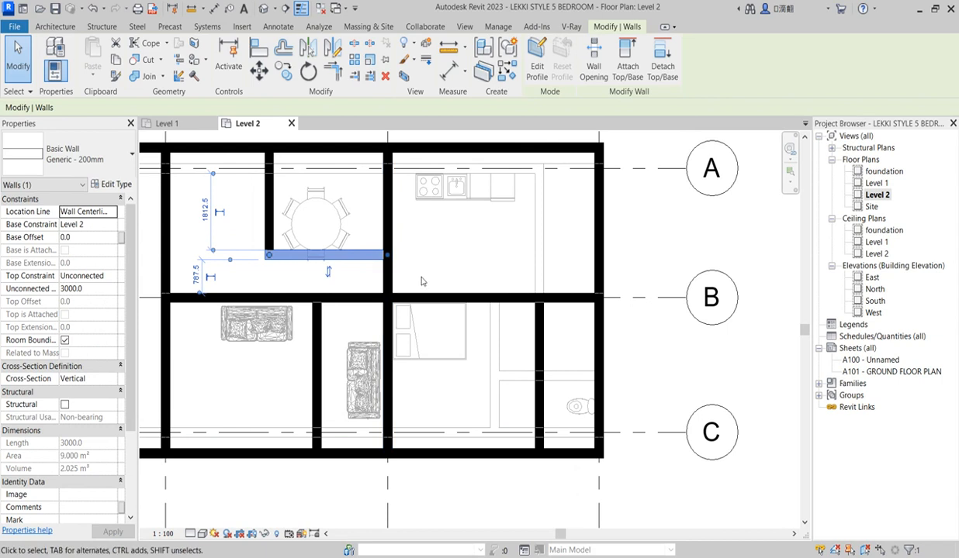
{"action": "scroll", "coordinate": [404, 290], "scroll_direction": "down", "scroll_amount": 3}
{"action": "scroll", "coordinate": [402, 289], "scroll_direction": "up", "scroll_amount": 2}
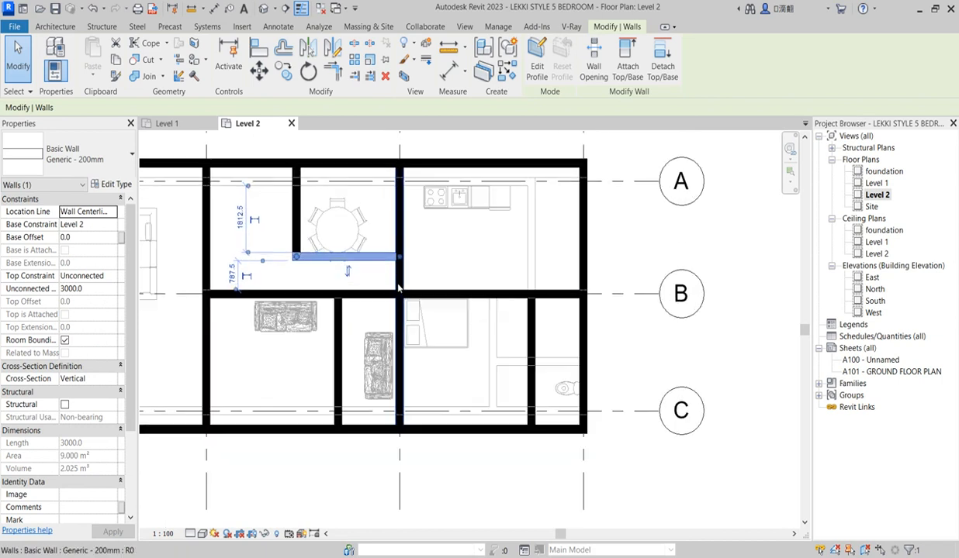
Split the grid 4 wall in the gap between the small room's cross wall and the grid B wall.
{"action": "left_click", "coordinate": [354, 42]}
{"action": "scroll", "coordinate": [398, 279], "scroll_direction": "up", "scroll_amount": 2}
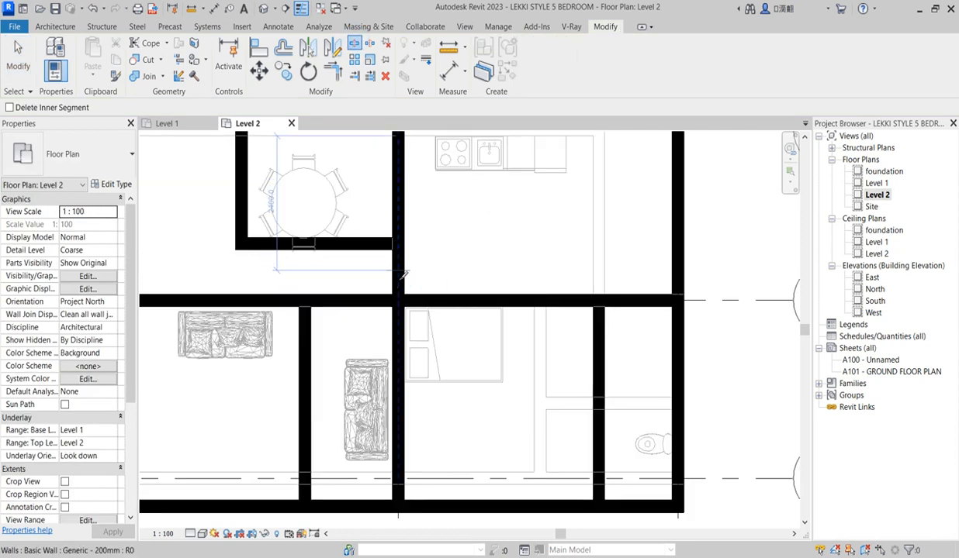
{"action": "left_click", "coordinate": [399, 274]}
{"action": "key", "text": "Escape"}
Pull the two split grid 4 wall segments back to the small room's cross wall and the grid B wall, opening the passage.
{"action": "left_click", "coordinate": [400, 269]}
{"action": "left_click_drag", "start_coordinate": [398, 276], "coordinate": [398, 244]}
{"action": "left_click", "coordinate": [454, 359]}
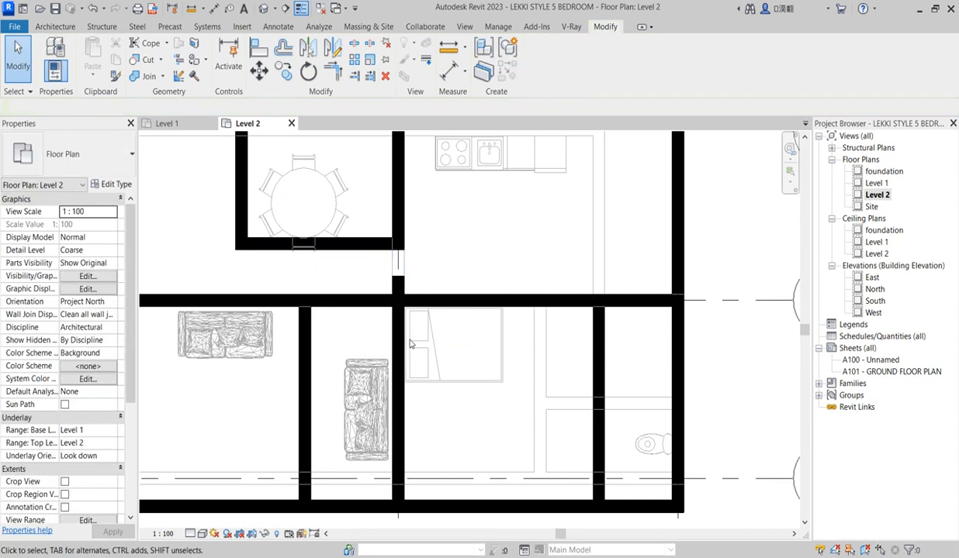
{"action": "left_click", "coordinate": [398, 339]}
{"action": "left_click_drag", "start_coordinate": [398, 277], "coordinate": [398, 303]}
{"action": "left_click", "coordinate": [433, 267]}
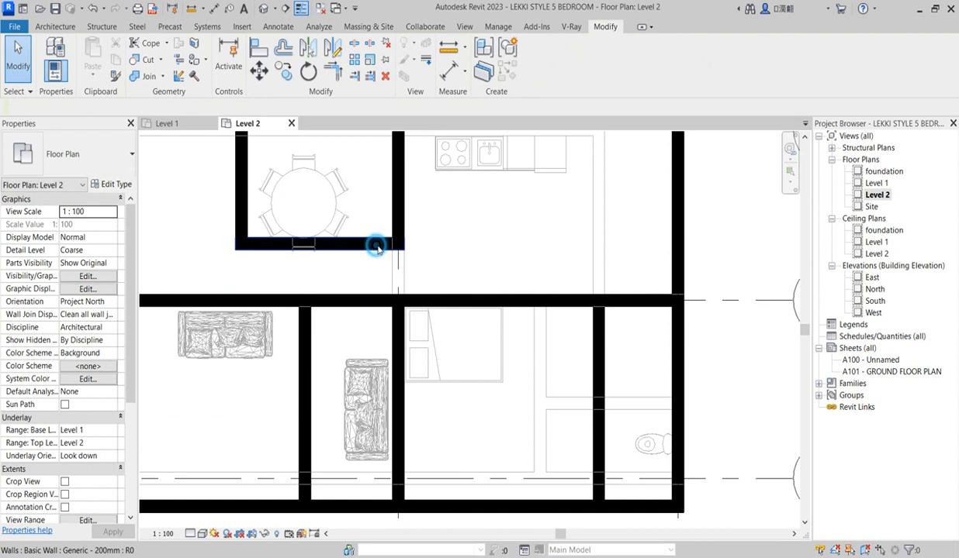
Extend the small room's cross wall past grid 4 to about 4013 mm long, and close the passage with a matching wall to the grid B wall.
{"action": "left_click", "coordinate": [376, 247]}
{"action": "left_click_drag", "start_coordinate": [398, 243], "coordinate": [456, 245]}
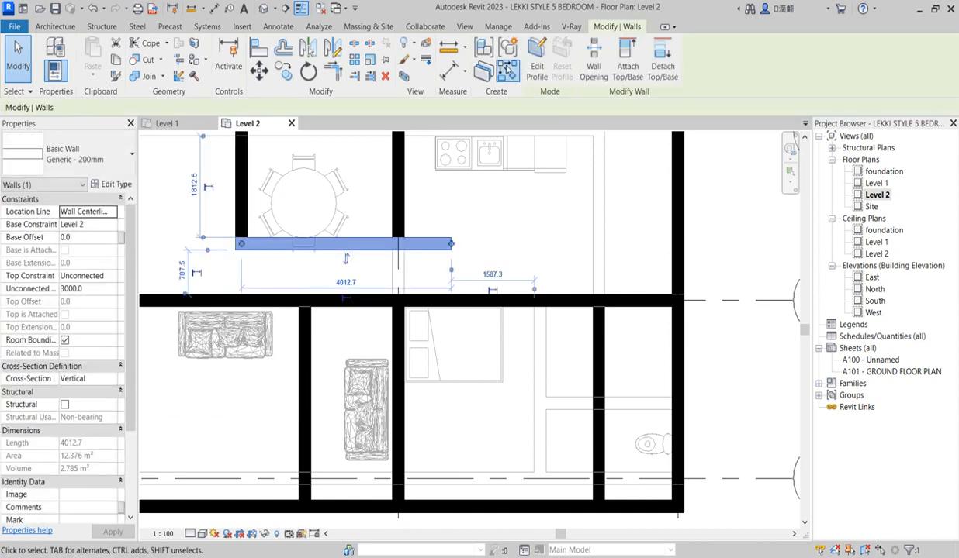
{"action": "left_click", "coordinate": [508, 70]}
{"action": "left_click", "coordinate": [451, 244]}
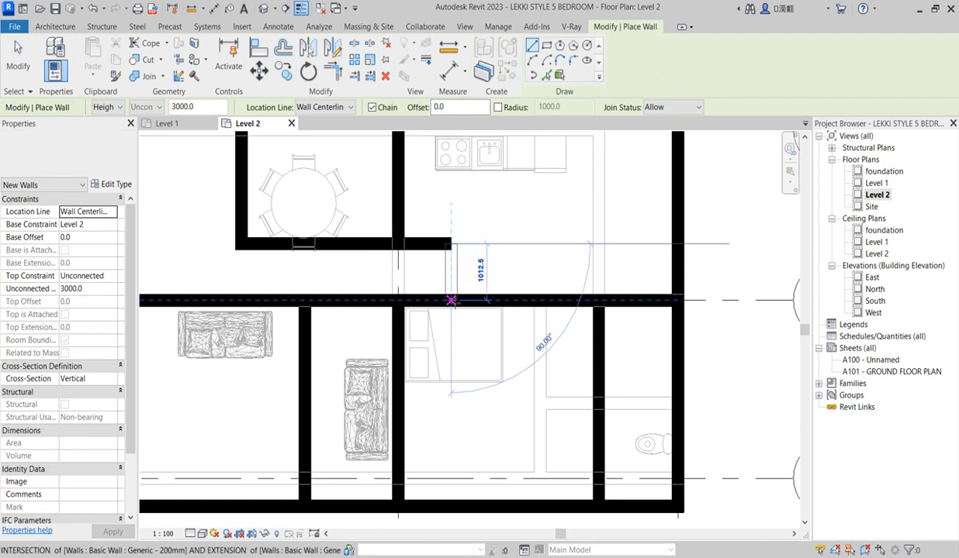
{"action": "left_click", "coordinate": [452, 300]}
{"action": "key", "text": "Escape"}
{"action": "scroll", "coordinate": [465, 271], "scroll_direction": "down", "scroll_amount": 3}
{"action": "key", "text": "Escape"}
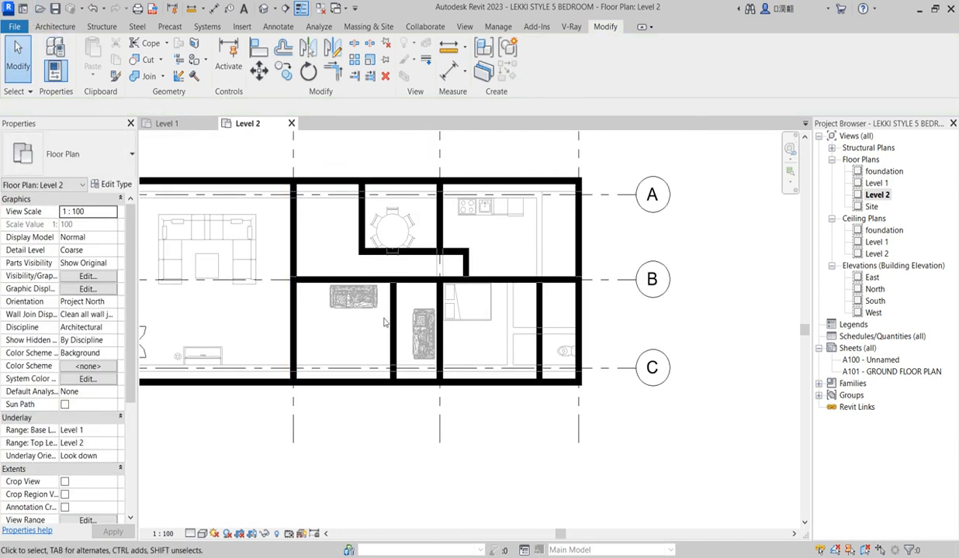
Place an M_Single-Flush 0915 x 2134mm door in the short wall closing the passage between the small room's cross wall and the grid B wall.
{"action": "scroll", "coordinate": [337, 331], "scroll_direction": "down", "scroll_amount": 3}
{"action": "left_click", "coordinate": [69, 26]}
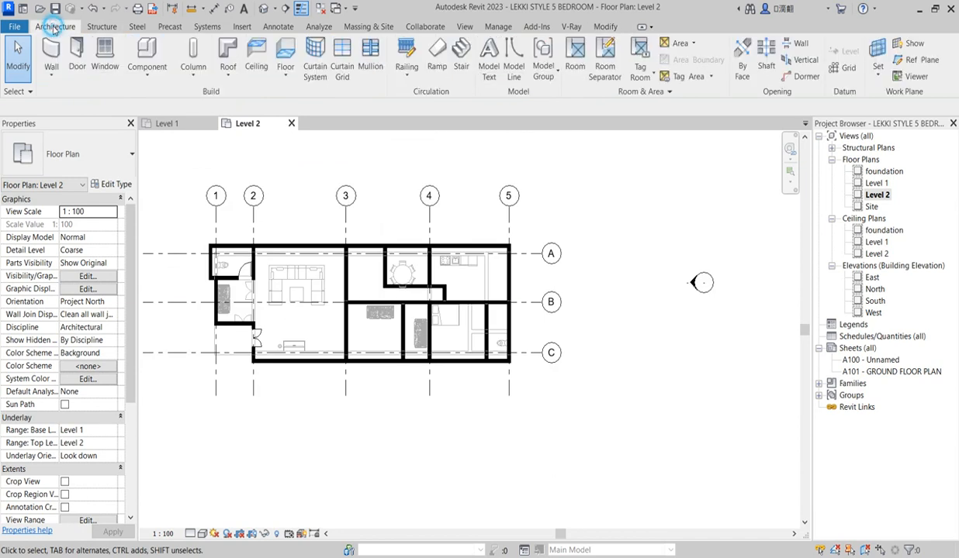
{"action": "left_click", "coordinate": [75, 53]}
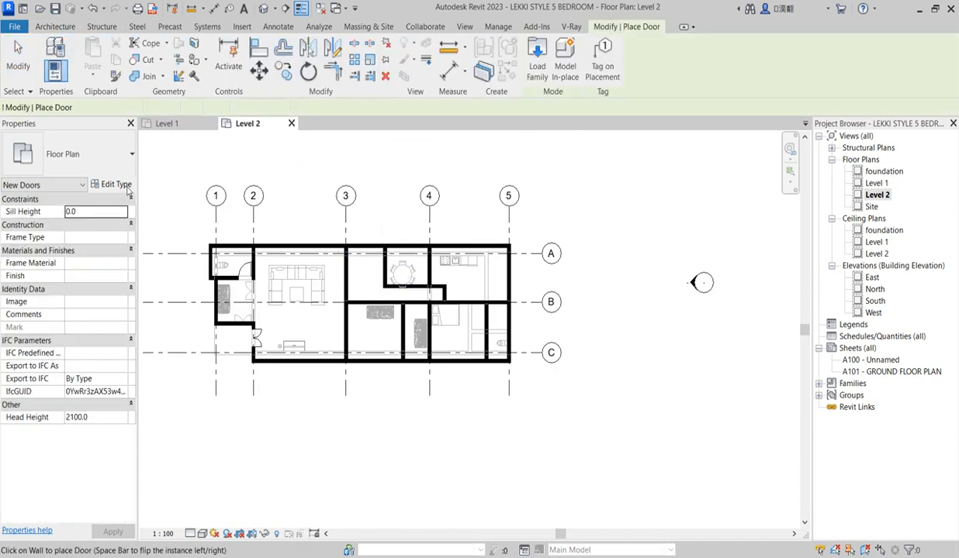
{"action": "left_click", "coordinate": [70, 154]}
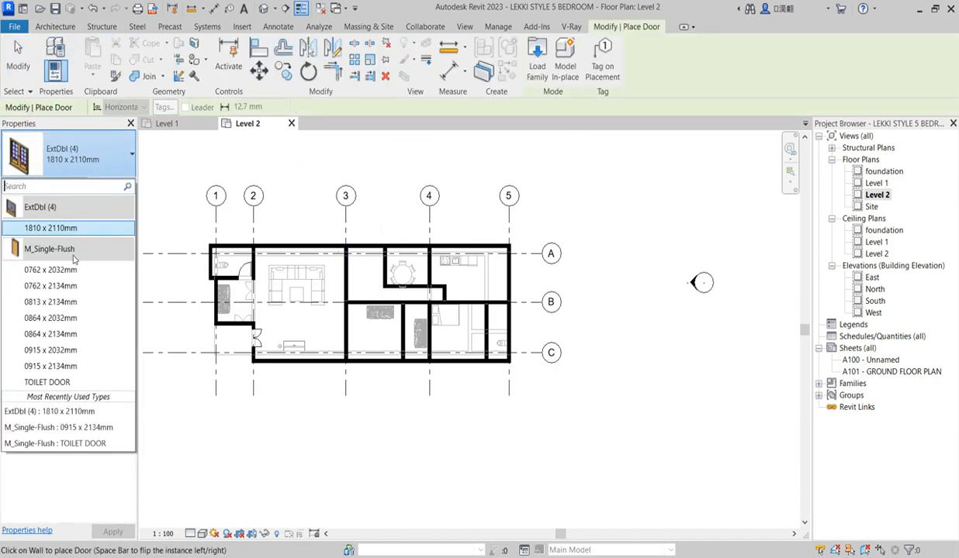
{"action": "left_click", "coordinate": [81, 425]}
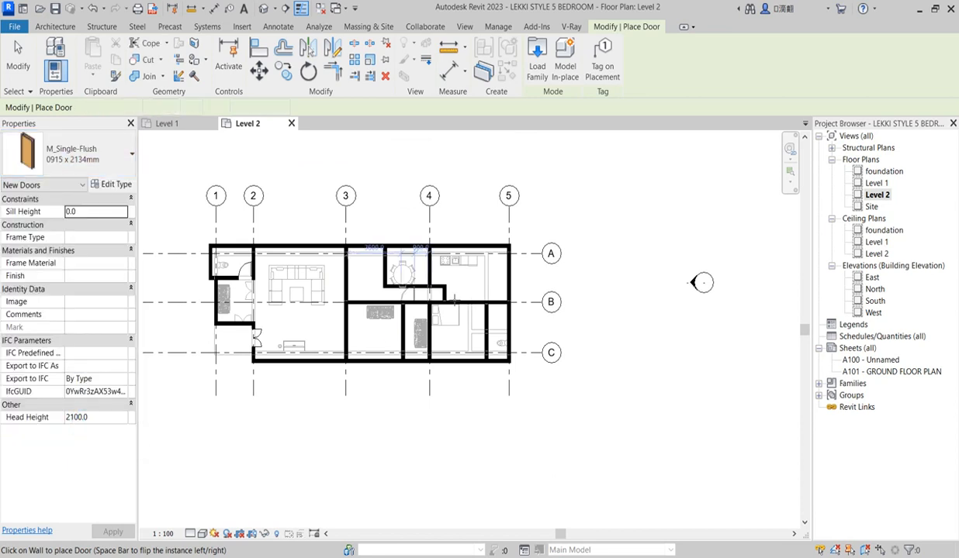
{"action": "scroll", "coordinate": [434, 298], "scroll_direction": "up", "scroll_amount": 5}
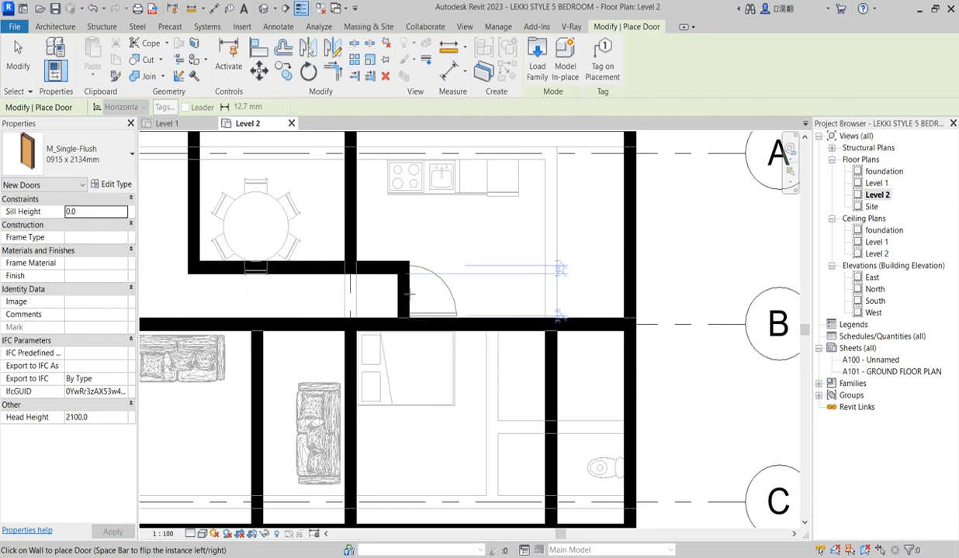
{"action": "left_click", "coordinate": [410, 294]}
Align the passage-end door's opening with the face of the small room's cross wall.
{"action": "left_click", "coordinate": [258, 47]}
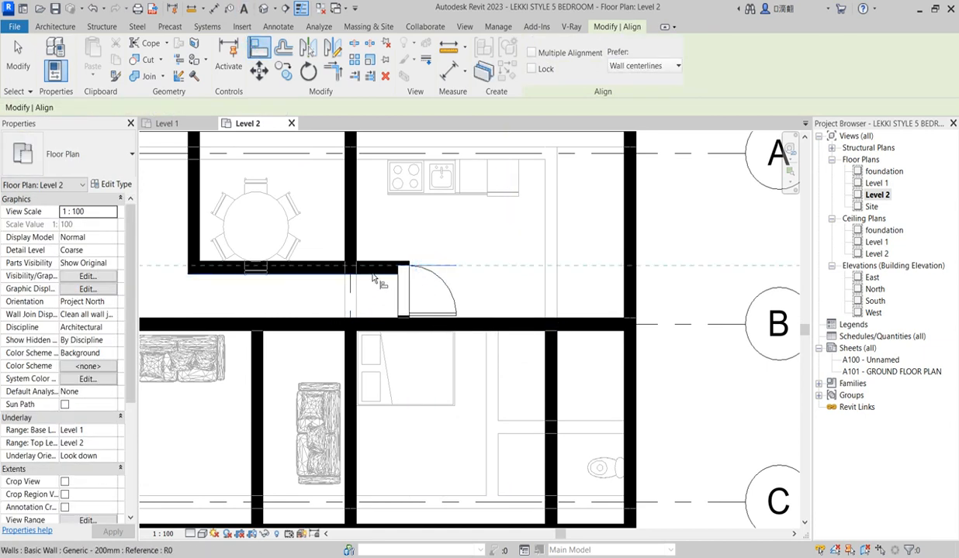
{"action": "left_click", "coordinate": [372, 275]}
{"action": "scroll", "coordinate": [457, 325], "scroll_direction": "up", "scroll_amount": 2}
{"action": "left_click", "coordinate": [536, 317]}
{"action": "left_click", "coordinate": [445, 316]}
{"action": "scroll", "coordinate": [457, 290], "scroll_direction": "down", "scroll_amount": 3}
{"action": "scroll", "coordinate": [413, 266], "scroll_direction": "up", "scroll_amount": 2}
{"action": "left_click", "coordinate": [446, 265]}
{"action": "left_click", "coordinate": [397, 269]}
{"action": "scroll", "coordinate": [493, 225], "scroll_direction": "down", "scroll_amount": 2}
{"action": "scroll", "coordinate": [460, 301], "scroll_direction": "up", "scroll_amount": 2}
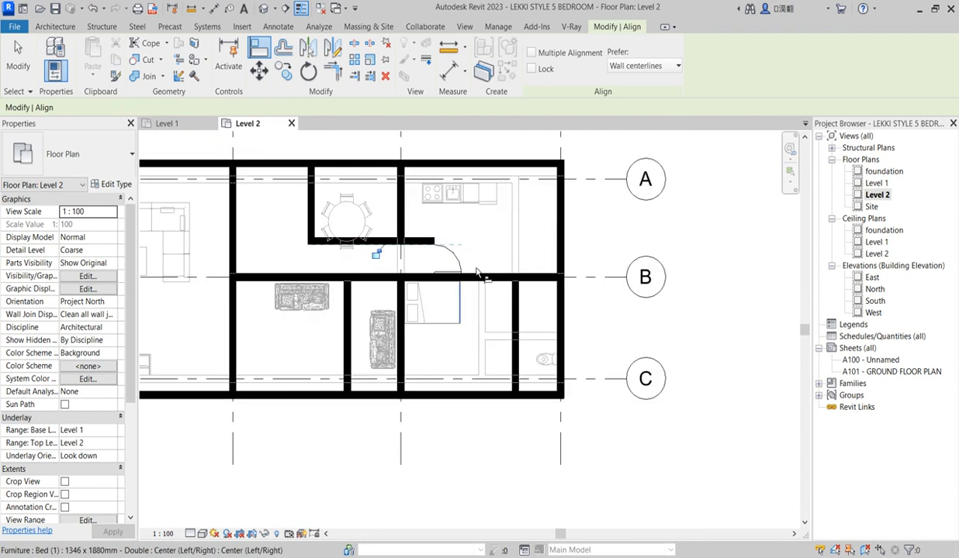
{"action": "right_click", "coordinate": [480, 218]}
{"action": "left_click", "coordinate": [501, 226]}
{"action": "right_click", "coordinate": [495, 223]}
{"action": "left_click", "coordinate": [524, 230]}
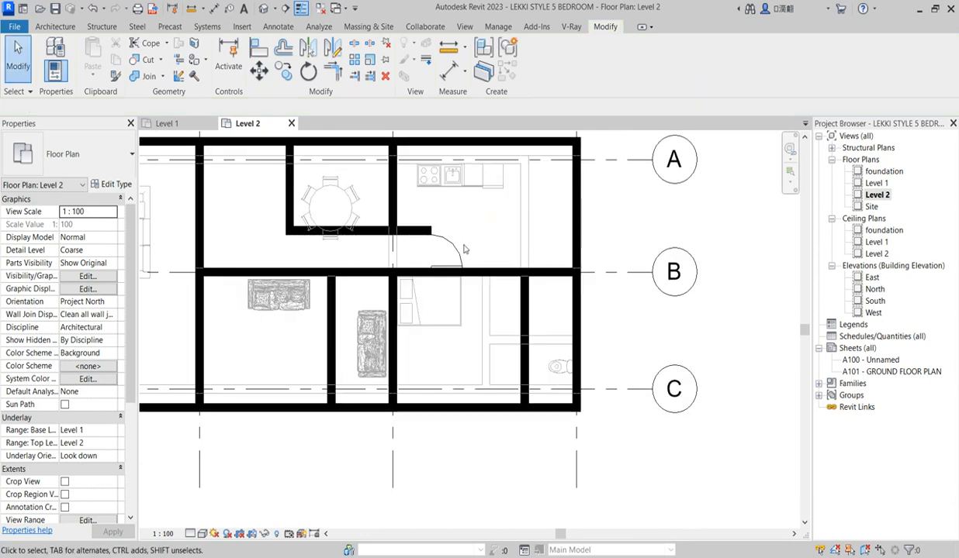
Place a matching 0915 x 2134mm door in the grid B wall just past grid 4, swinging into the room towards grid C.
{"action": "left_click", "coordinate": [450, 247]}
{"action": "left_click", "coordinate": [508, 74]}
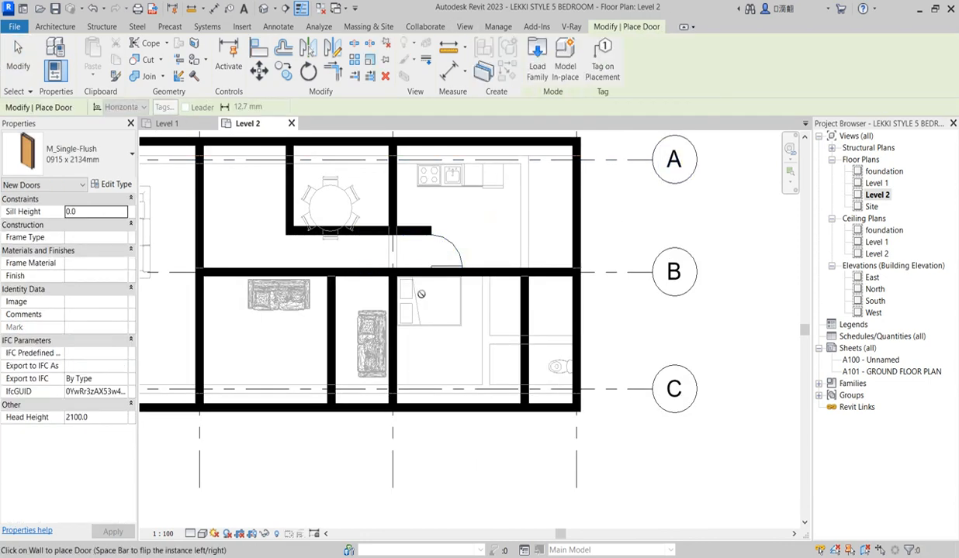
{"action": "left_click", "coordinate": [419, 285]}
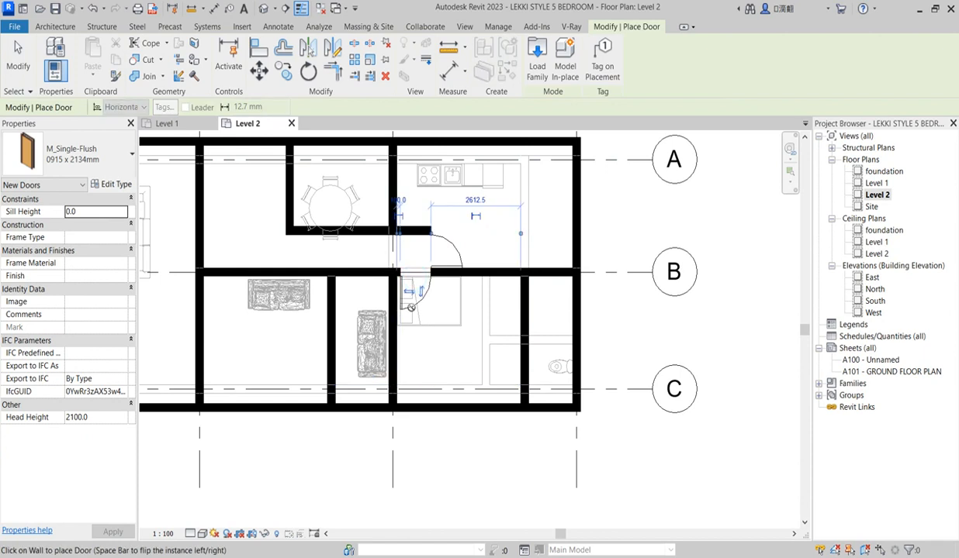
Align the edge of the grid B wall door with the adjacent face of the grid 4 wall.
{"action": "left_click", "coordinate": [261, 48]}
{"action": "scroll", "coordinate": [393, 333], "scroll_direction": "up", "scroll_amount": 3}
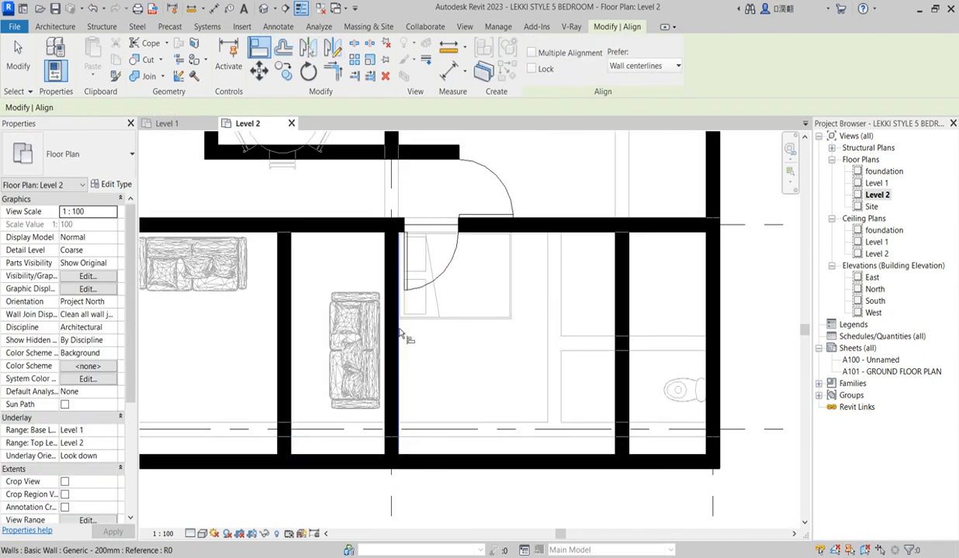
{"action": "scroll", "coordinate": [402, 266], "scroll_direction": "down", "scroll_amount": 4}
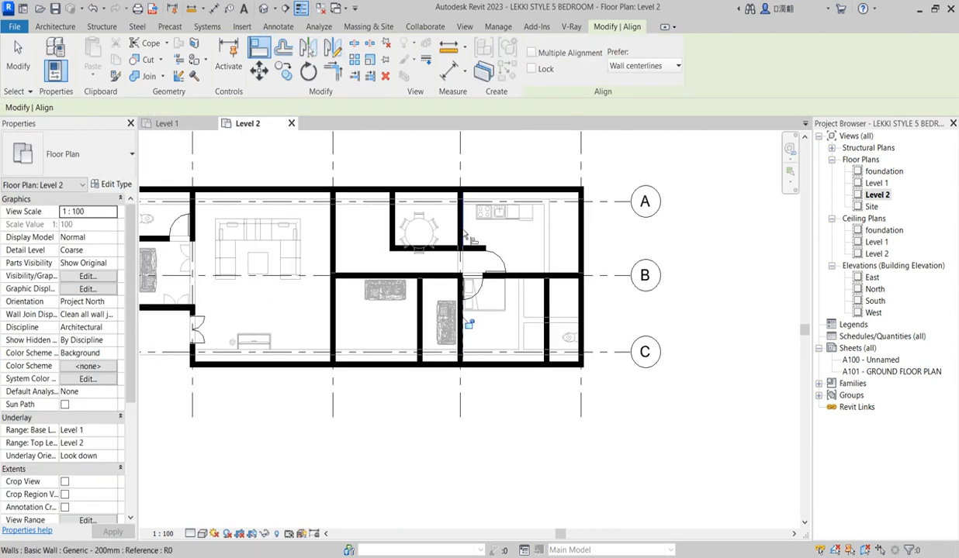
{"action": "scroll", "coordinate": [464, 235], "scroll_direction": "up", "scroll_amount": 2}
{"action": "key", "text": "Escape"}
{"action": "scroll", "coordinate": [418, 281], "scroll_direction": "down", "scroll_amount": 3}
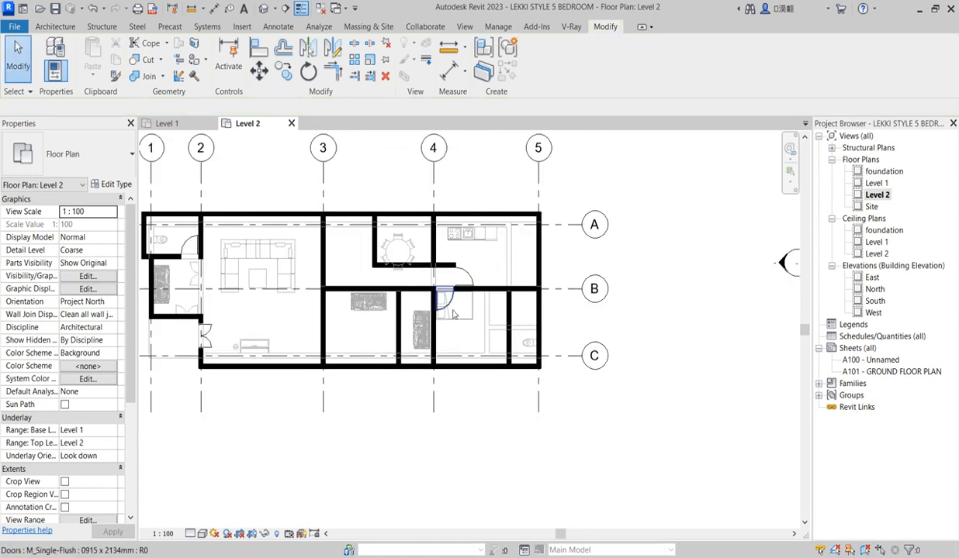
Place another 0915 x 2134mm door in the grid B wall between grids 3 and 4, beside the partition and opening into the larger room.
{"action": "left_click", "coordinate": [448, 305]}
{"action": "left_click", "coordinate": [505, 70]}
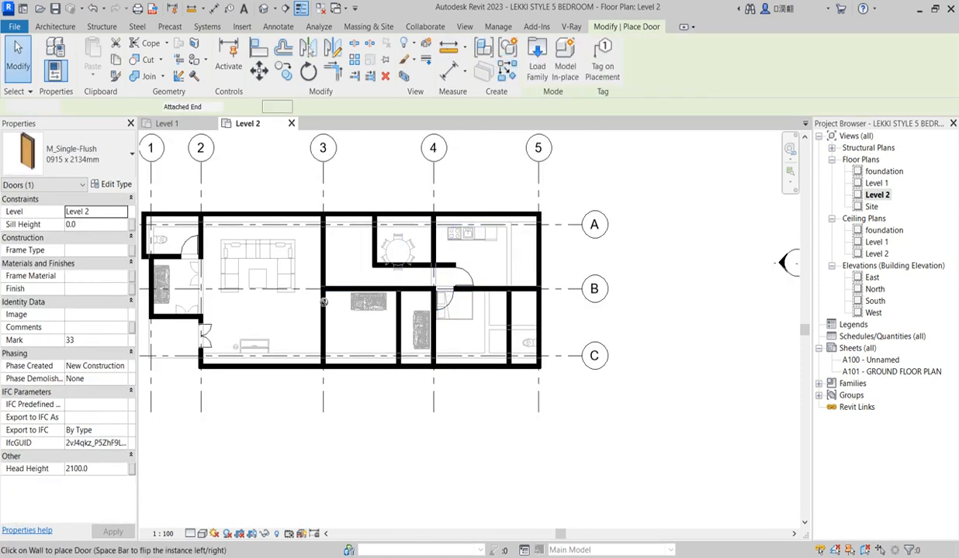
{"action": "scroll", "coordinate": [338, 295], "scroll_direction": "up", "scroll_amount": 1}
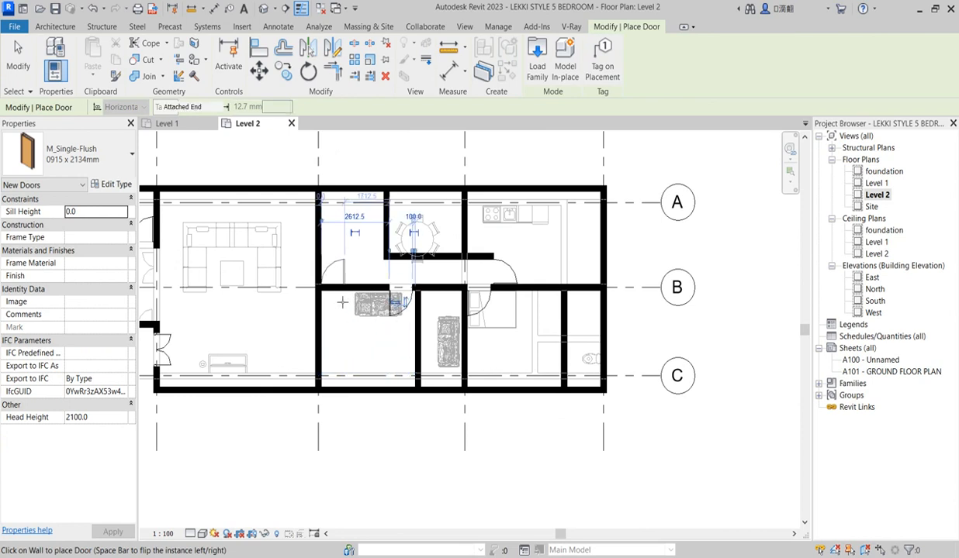
{"action": "right_click", "coordinate": [364, 260]}
{"action": "left_click", "coordinate": [393, 268]}
{"action": "right_click", "coordinate": [365, 265]}
{"action": "left_click", "coordinate": [384, 271]}
Align the edge of the door between grids 3 and 4 with the adjacent face of the partition.
{"action": "left_click", "coordinate": [397, 305]}
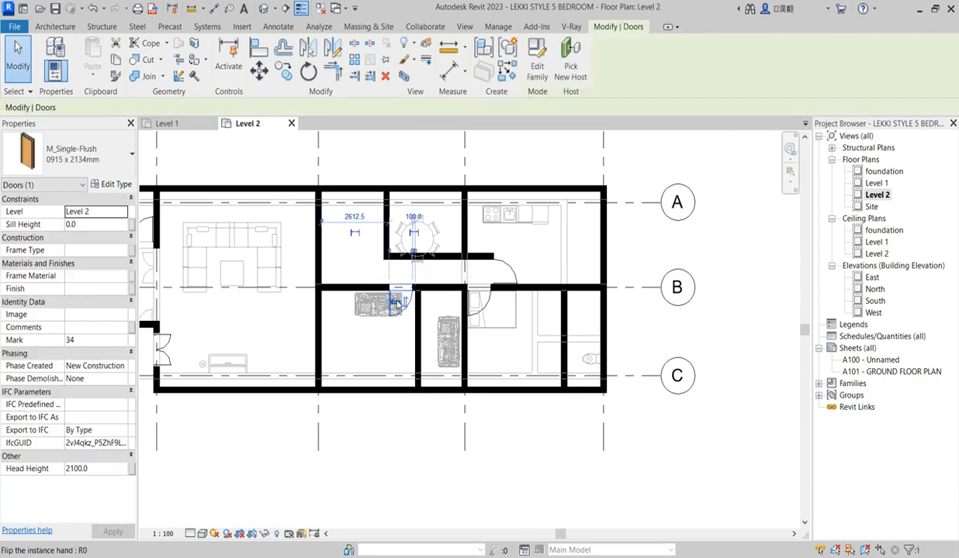
{"action": "left_click", "coordinate": [259, 53]}
{"action": "left_click", "coordinate": [415, 329]}
{"action": "left_click", "coordinate": [415, 310]}
{"action": "scroll", "coordinate": [376, 316], "scroll_direction": "down", "scroll_amount": 2}
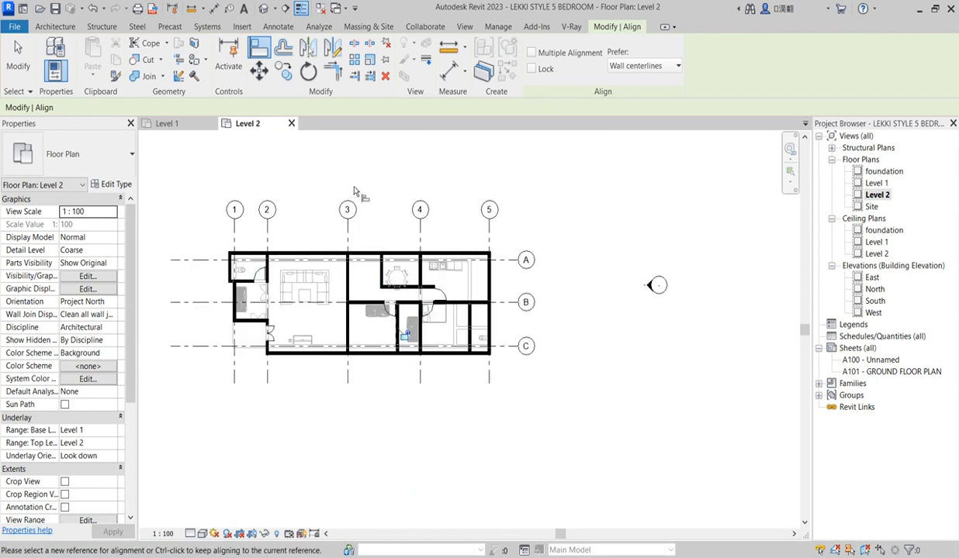
{"action": "right_click", "coordinate": [367, 161]}
{"action": "left_click", "coordinate": [402, 172]}
{"action": "right_click", "coordinate": [379, 168]}
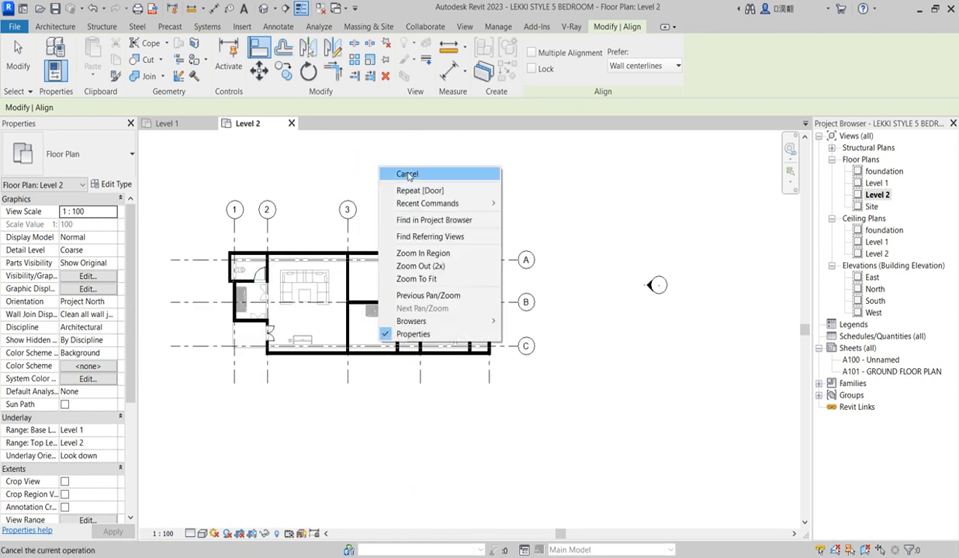
{"action": "left_click", "coordinate": [409, 176]}
Set the Level 2 plan's underlay base level to None.
{"action": "left_click_drag", "start_coordinate": [128, 331], "coordinate": [115, 392]}
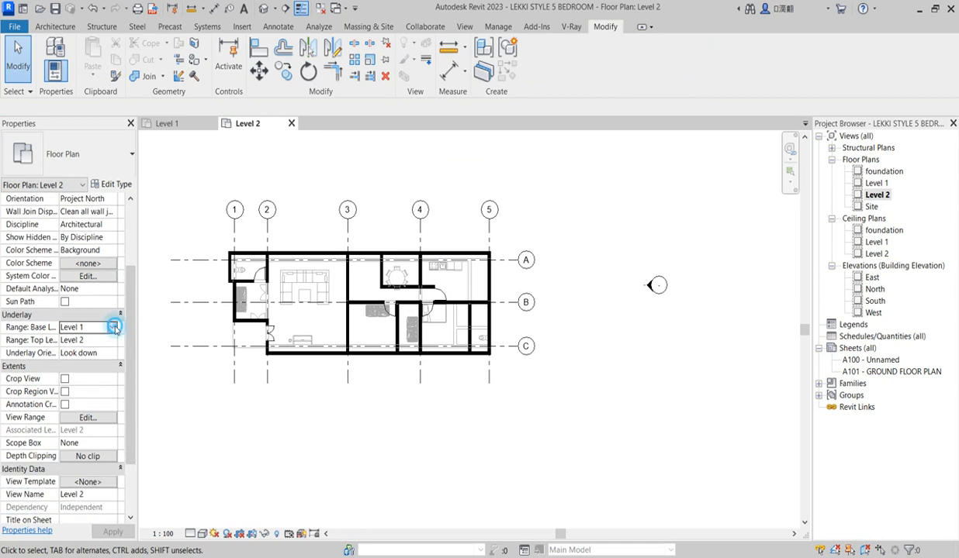
{"action": "left_click", "coordinate": [114, 327]}
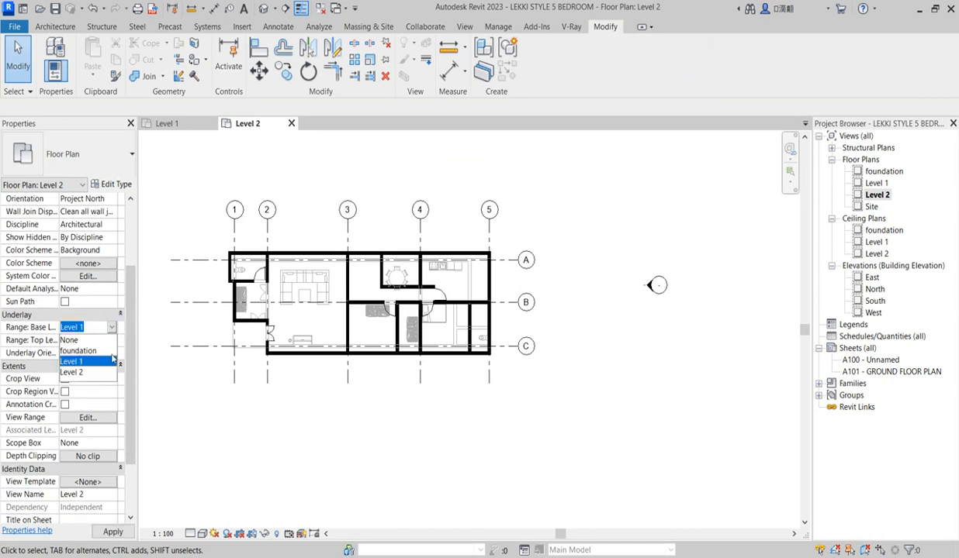
{"action": "left_click", "coordinate": [70, 342]}
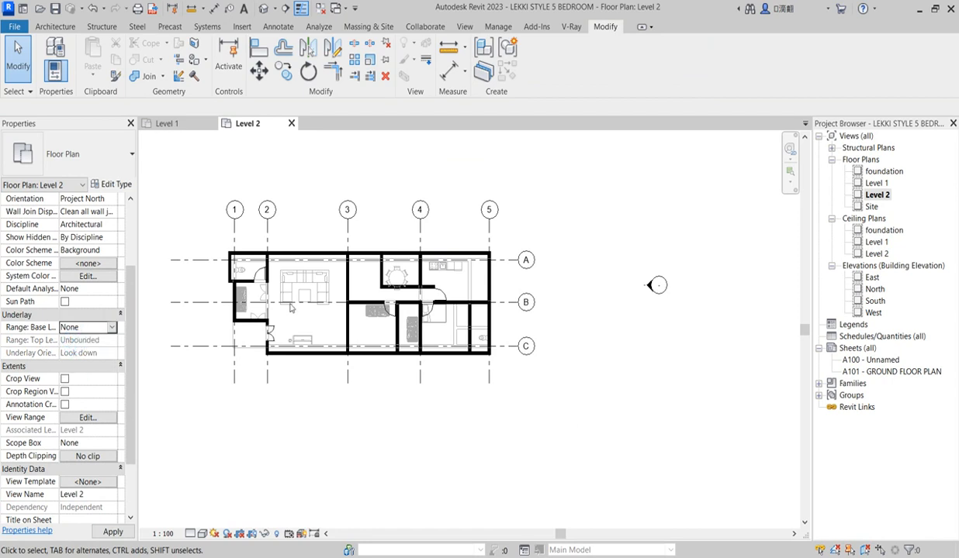
{"action": "scroll", "coordinate": [310, 317], "scroll_direction": "up", "scroll_amount": 2}
{"action": "scroll", "coordinate": [597, 318], "scroll_direction": "down", "scroll_amount": 3}
{"action": "scroll", "coordinate": [489, 320], "scroll_direction": "up", "scroll_amount": 4}
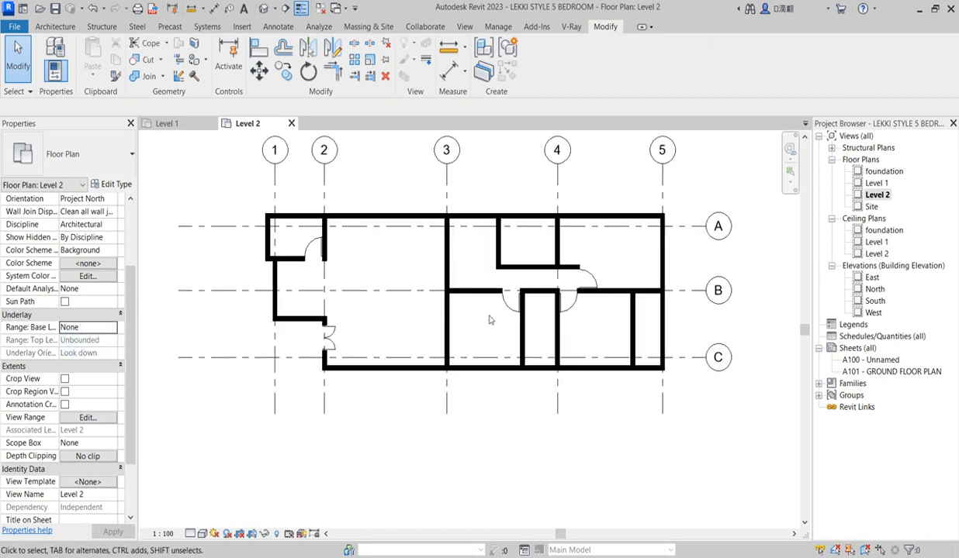
{"action": "scroll", "coordinate": [483, 321], "scroll_direction": "down", "scroll_amount": 2}
{"action": "scroll", "coordinate": [445, 251], "scroll_direction": "up", "scroll_amount": 2}
{"action": "scroll", "coordinate": [445, 251], "scroll_direction": "down", "scroll_amount": 2}
{"action": "scroll", "coordinate": [513, 267], "scroll_direction": "up", "scroll_amount": 1}
{"action": "scroll", "coordinate": [613, 339], "scroll_direction": "up", "scroll_amount": 1}
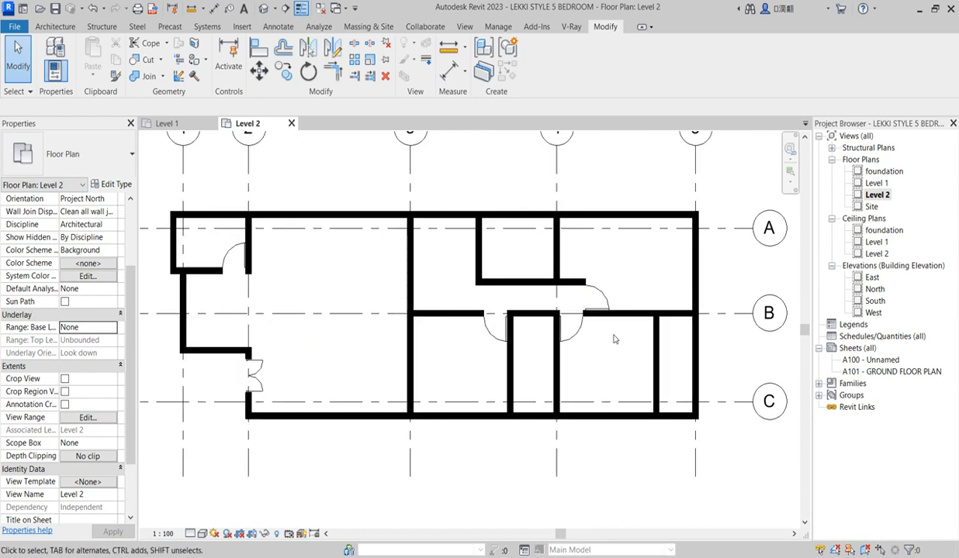
{"action": "left_click", "coordinate": [566, 339]}
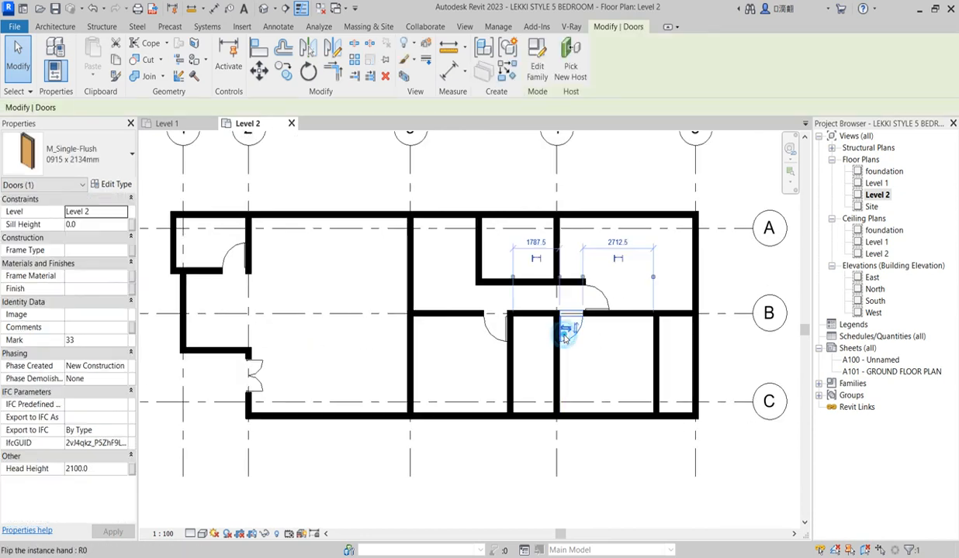
{"action": "left_click", "coordinate": [603, 370]}
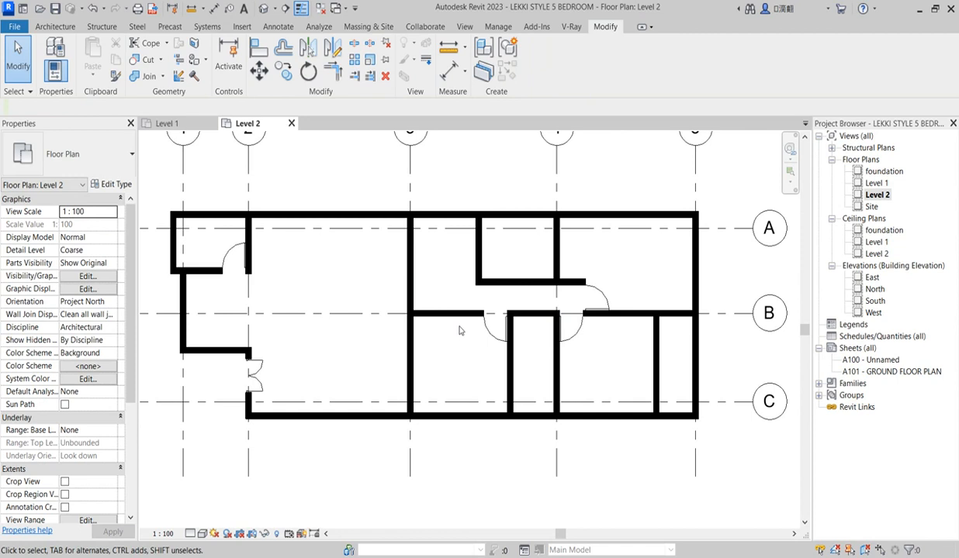
Place an M_Single-Flush TOILET DOOR in the grid 4 wall, swinging into the small room near its cross wall.
{"action": "left_click", "coordinate": [52, 26]}
{"action": "left_click", "coordinate": [75, 55]}
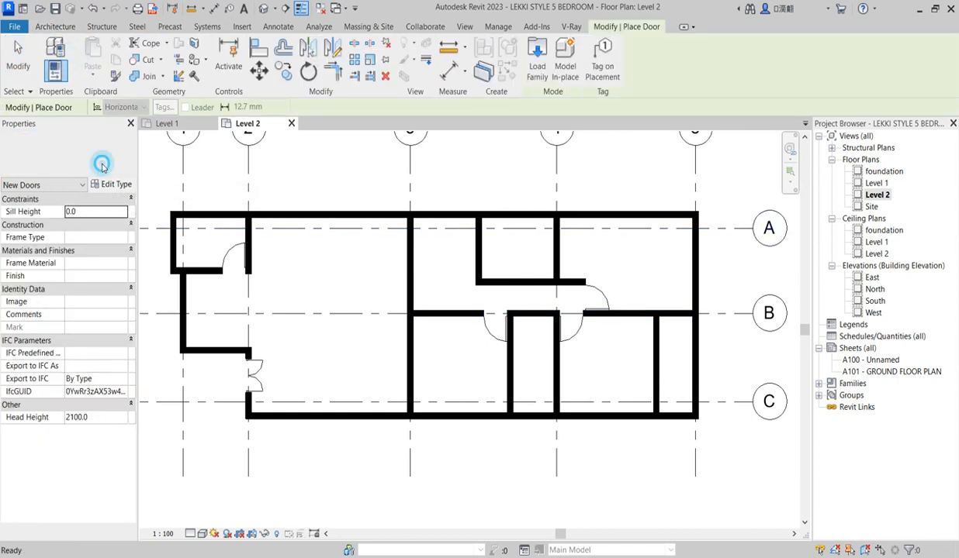
{"action": "left_click", "coordinate": [97, 159]}
{"action": "left_click", "coordinate": [93, 443]}
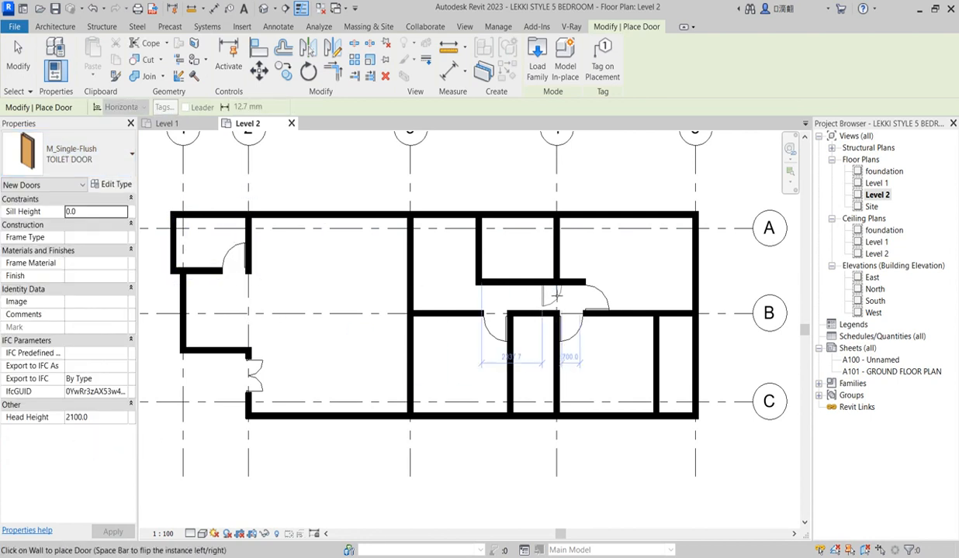
{"action": "scroll", "coordinate": [552, 290], "scroll_direction": "up", "scroll_amount": 2}
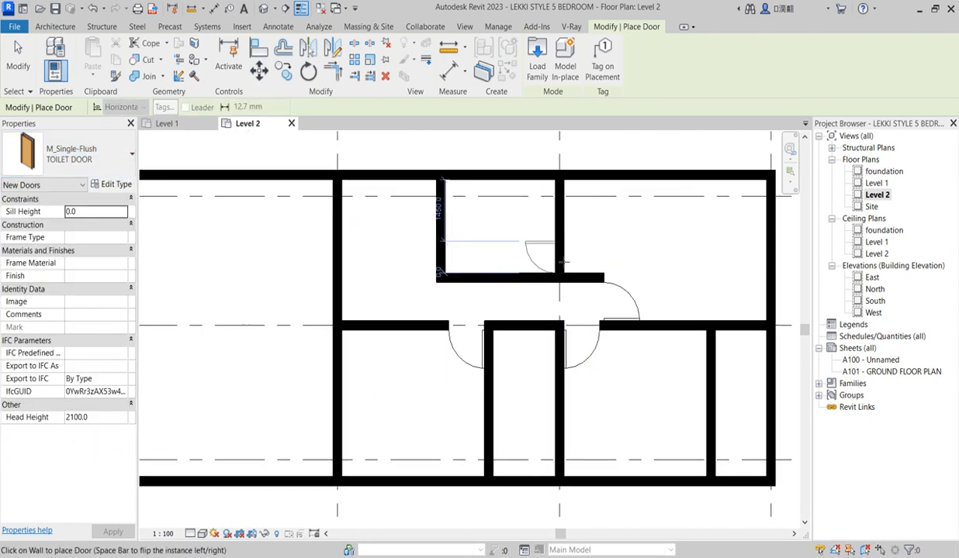
{"action": "left_click", "coordinate": [593, 286]}
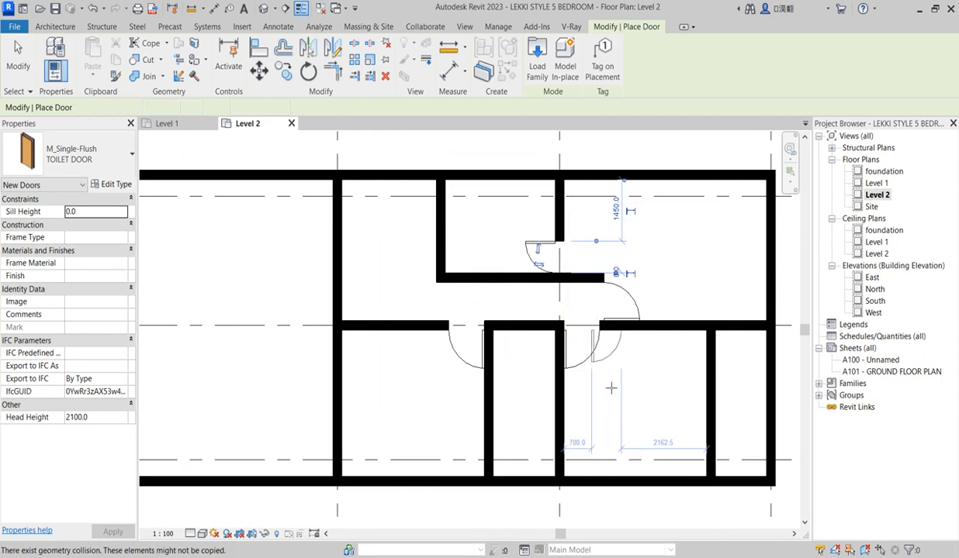
Place TOILET DOORs in the two partitions between grids B and C, each swinging into the narrow room.
{"action": "left_click", "coordinate": [717, 411]}
{"action": "left_click", "coordinate": [494, 411]}
{"action": "scroll", "coordinate": [492, 407], "scroll_direction": "down", "scroll_amount": 3}
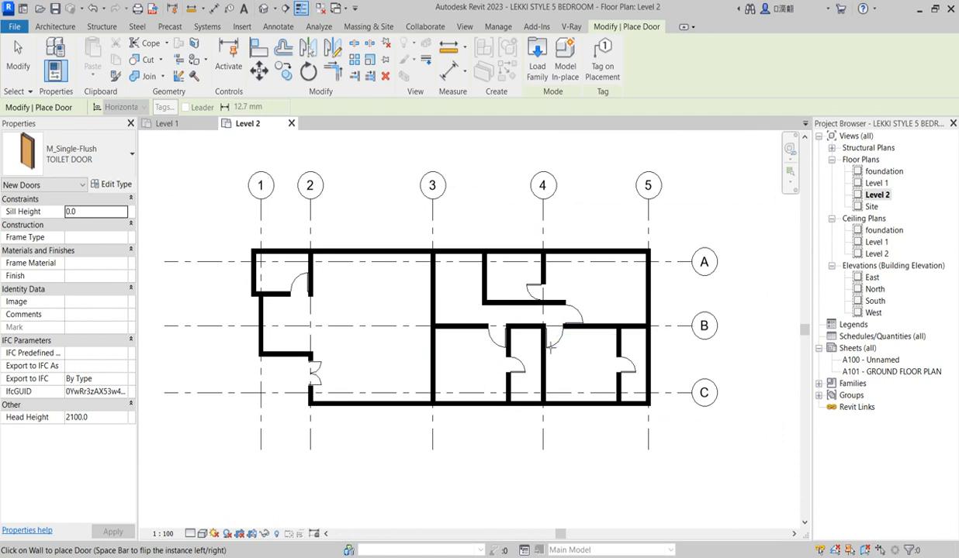
{"action": "scroll", "coordinate": [553, 349], "scroll_direction": "up", "scroll_amount": 2}
{"action": "key", "text": "Escape"}
{"action": "scroll", "coordinate": [388, 327], "scroll_direction": "down", "scroll_amount": 7}
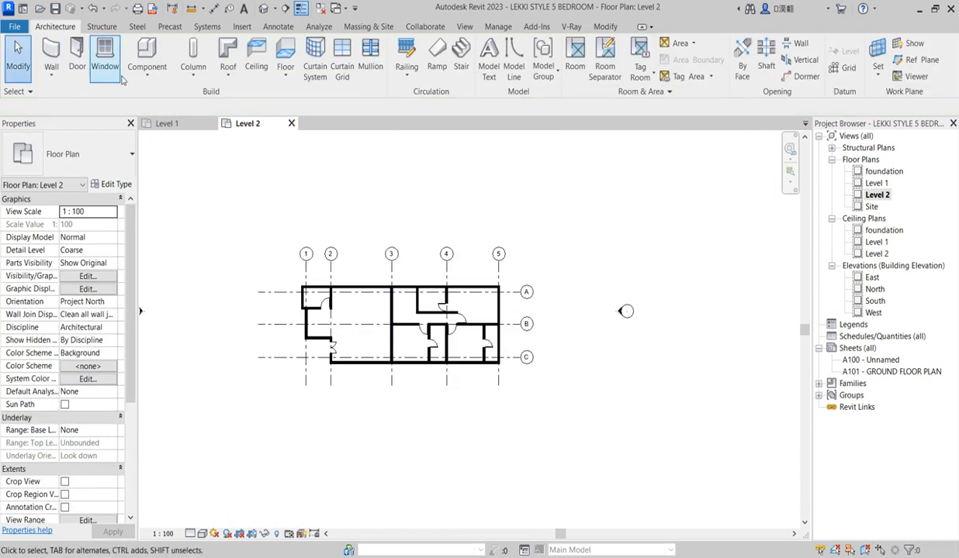
Place a Queen_size_2_6152 bed in the large bedroom between grids 2 and 3, with its head toward the grid A wall.
{"action": "left_click", "coordinate": [146, 51]}
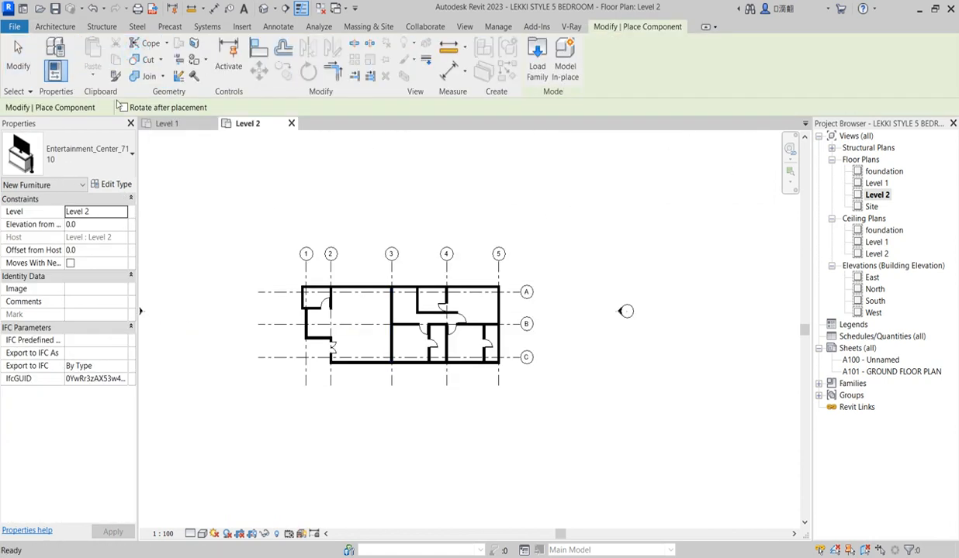
{"action": "left_click", "coordinate": [101, 155]}
{"action": "scroll", "coordinate": [122, 326], "scroll_direction": "up", "scroll_amount": 3}
{"action": "left_click_drag", "start_coordinate": [183, 292], "coordinate": [186, 389]}
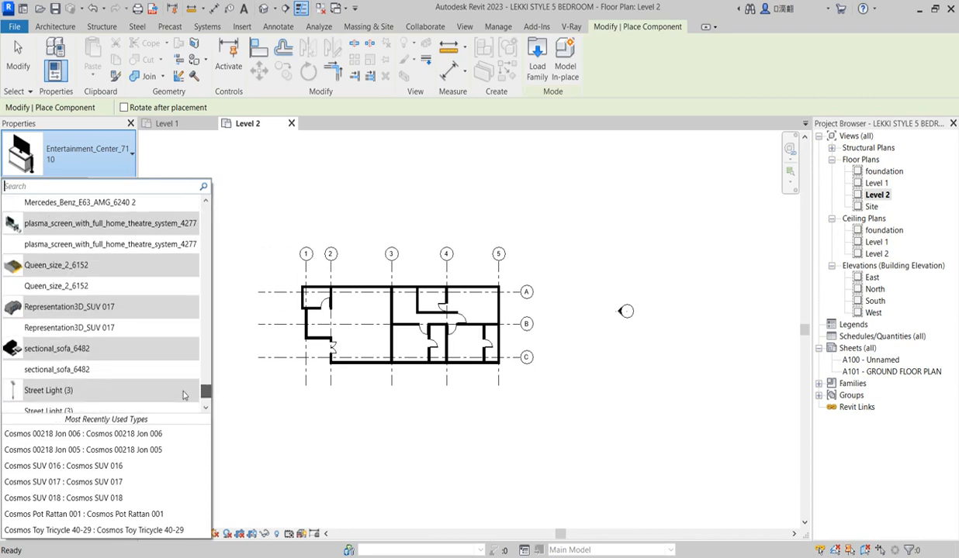
{"action": "left_click", "coordinate": [65, 294]}
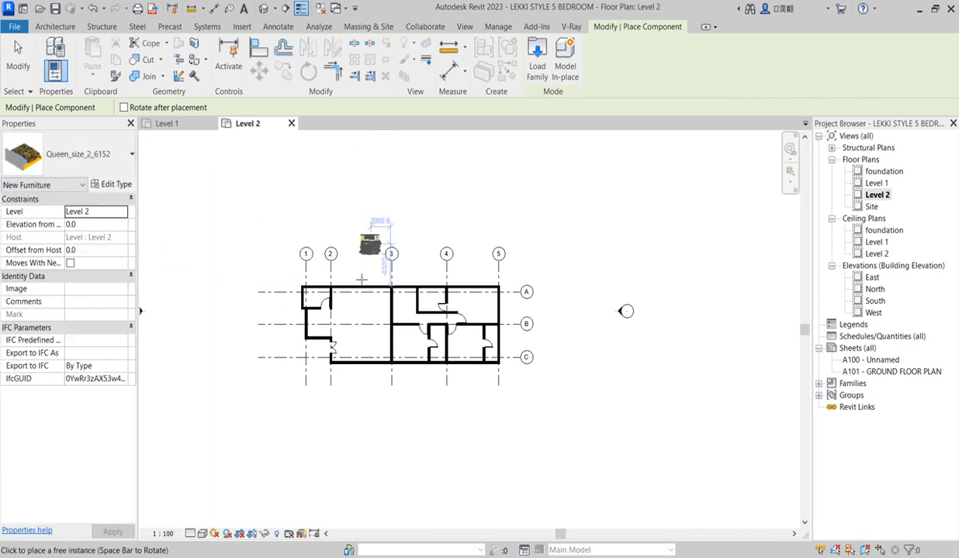
{"action": "scroll", "coordinate": [349, 310], "scroll_direction": "up", "scroll_amount": 2}
{"action": "scroll", "coordinate": [386, 318], "scroll_direction": "up", "scroll_amount": 2}
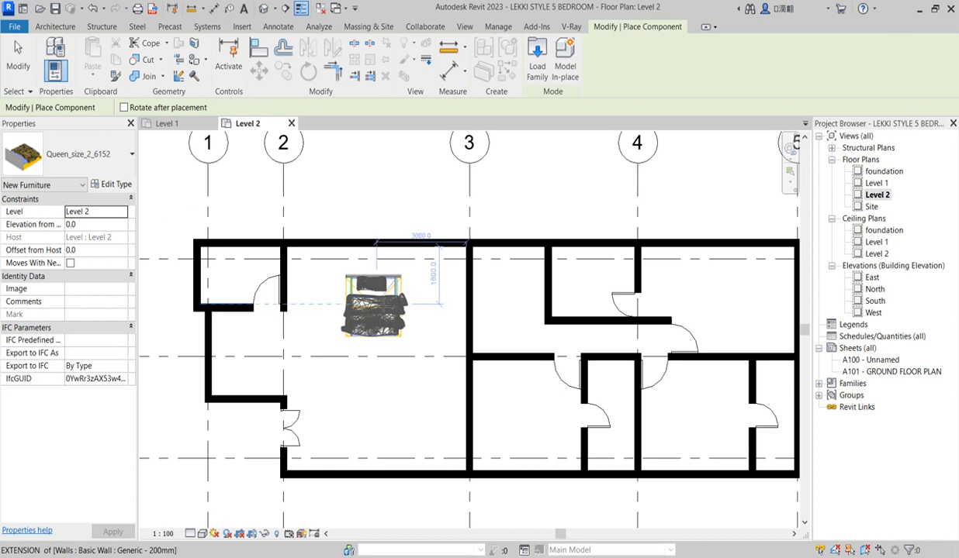
{"action": "left_click", "coordinate": [376, 293]}
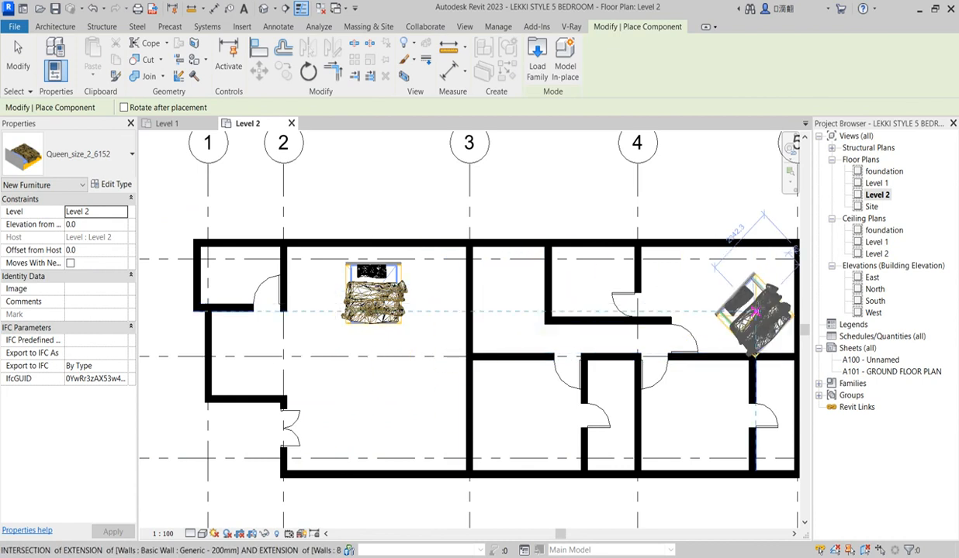
Place a Queen_size_2_6152 bed in the bedroom between grids 4 and 5, squared up with its head at the grid A wall.
{"action": "scroll", "coordinate": [733, 294], "scroll_direction": "up", "scroll_amount": 2}
{"action": "scroll", "coordinate": [667, 297], "scroll_direction": "down", "scroll_amount": 3}
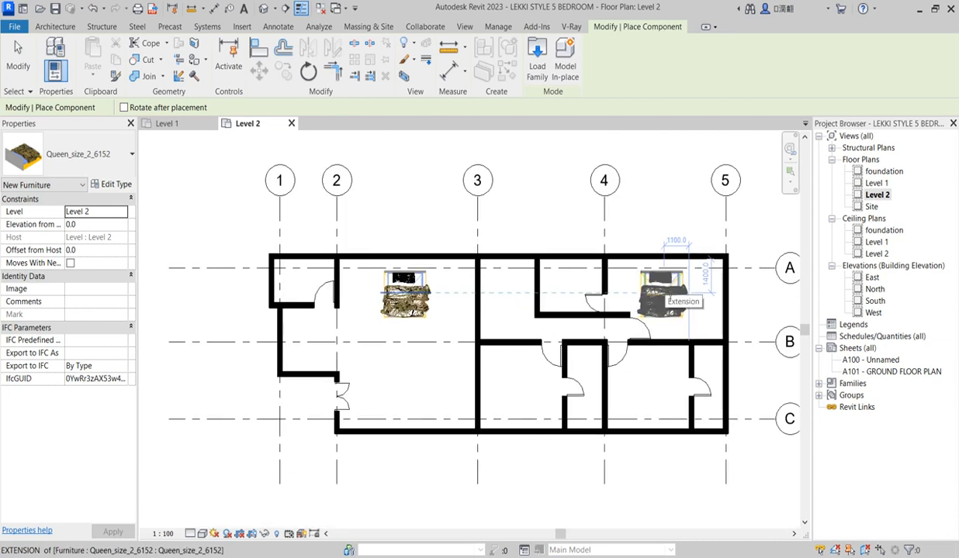
{"action": "key", "text": "space"}
{"action": "key", "text": "space"}
{"action": "key", "text": "space"}
{"action": "key", "text": "space"}
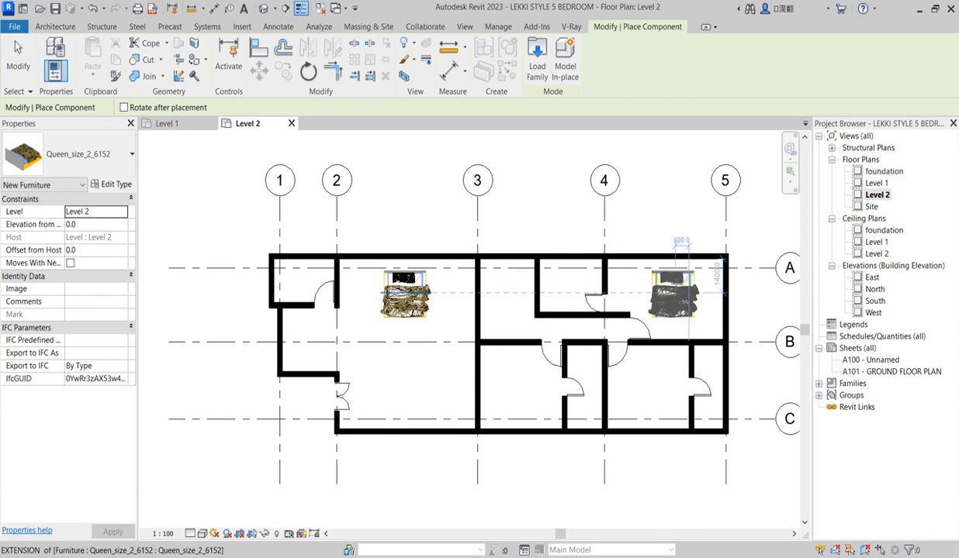
{"action": "scroll", "coordinate": [671, 276], "scroll_direction": "up", "scroll_amount": 2}
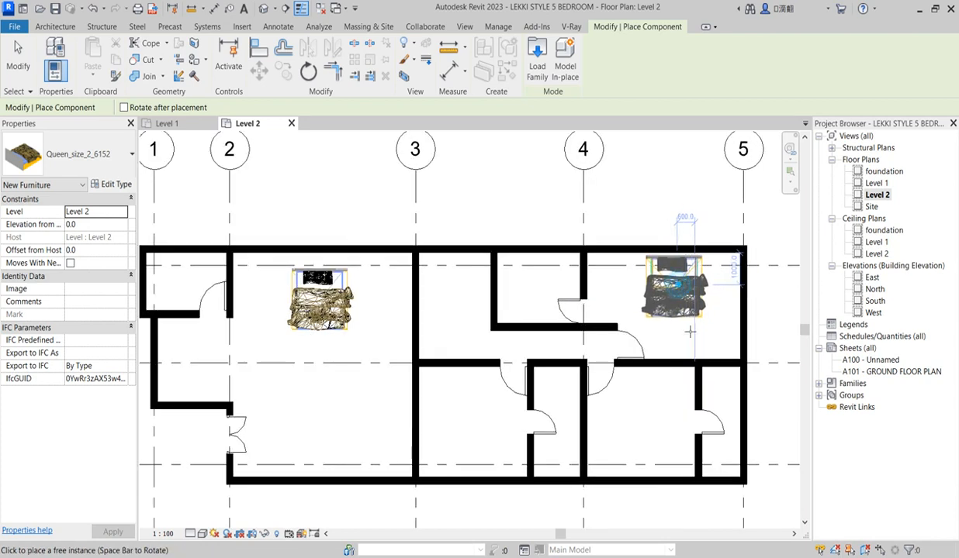
Place a Queen_size_2_6152 bed in each of the two bedrooms between grids B and C, with the heads against the grid C wall.
{"action": "scroll", "coordinate": [636, 362], "scroll_direction": "down", "scroll_amount": 2}
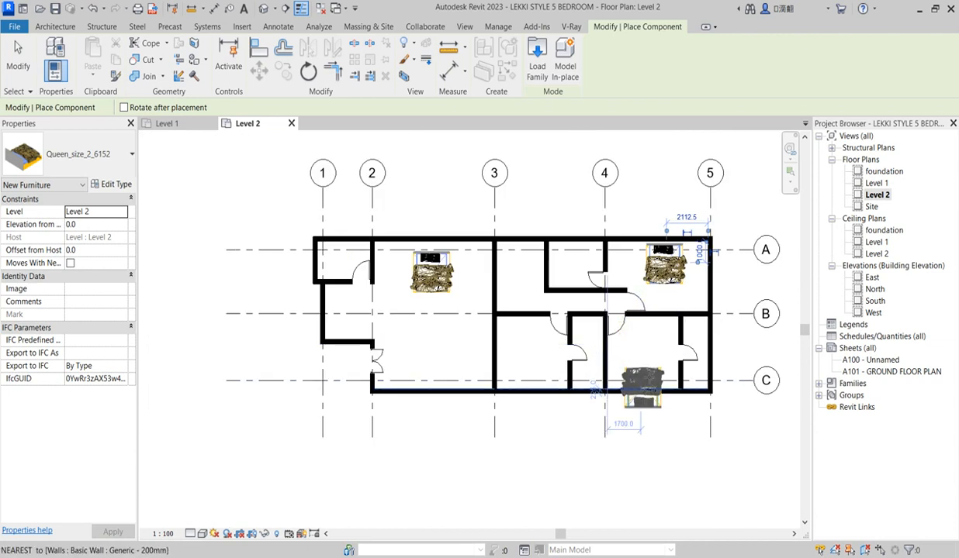
{"action": "scroll", "coordinate": [642, 376], "scroll_direction": "up", "scroll_amount": 3}
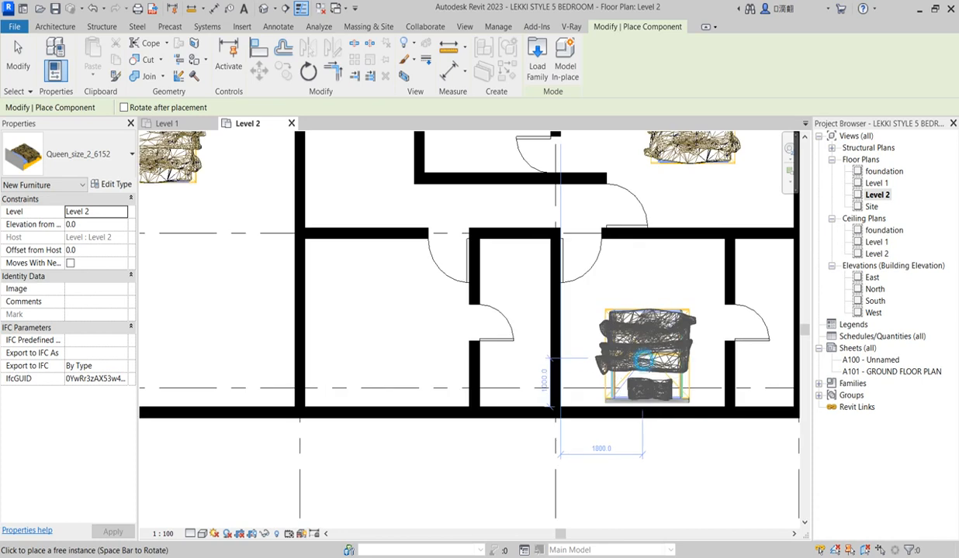
{"action": "scroll", "coordinate": [437, 356], "scroll_direction": "down", "scroll_amount": 1}
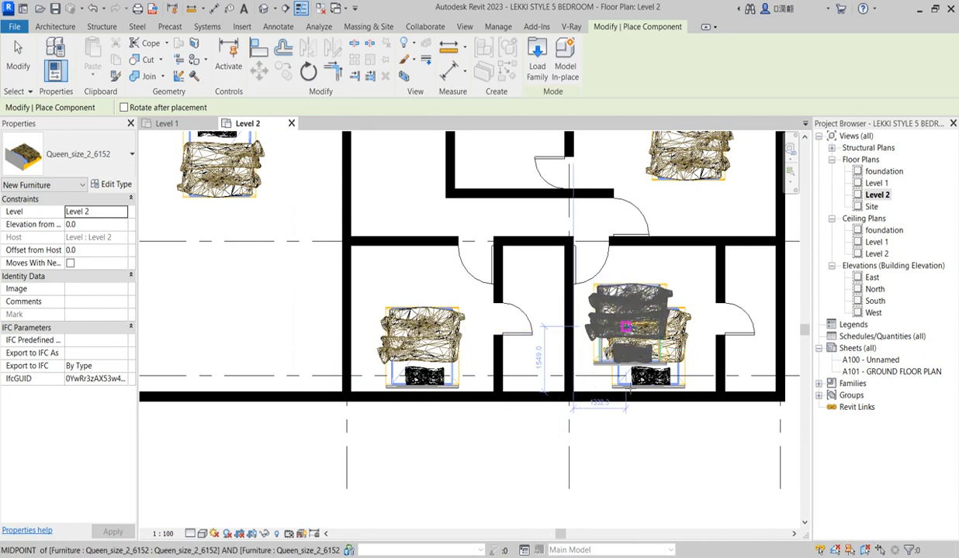
{"action": "scroll", "coordinate": [630, 388], "scroll_direction": "down", "scroll_amount": 2}
{"action": "key", "text": "Escape"}
{"action": "key", "text": "Escape"}
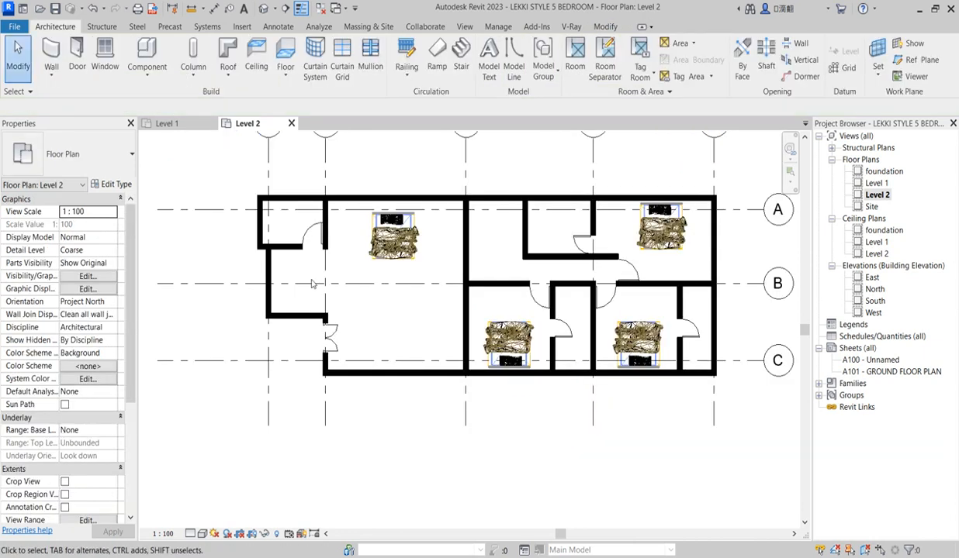
Start an architectural Generic 150mm floor on Level 2 and sketch a rectangular boundary along the outer wall faces.
{"action": "scroll", "coordinate": [527, 333], "scroll_direction": "down", "scroll_amount": 2}
{"action": "scroll", "coordinate": [572, 333], "scroll_direction": "up", "scroll_amount": 1}
{"action": "scroll", "coordinate": [589, 334], "scroll_direction": "down", "scroll_amount": 1}
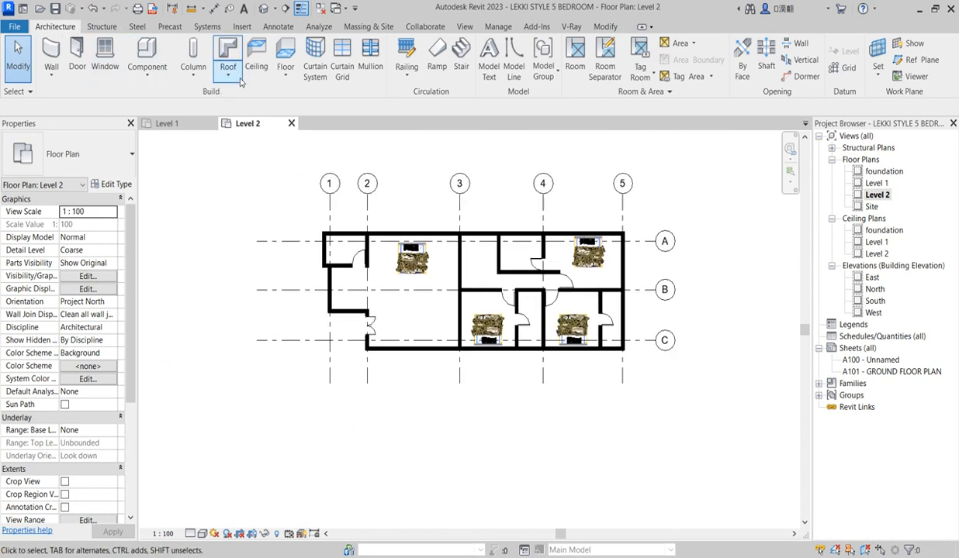
{"action": "left_click", "coordinate": [285, 73]}
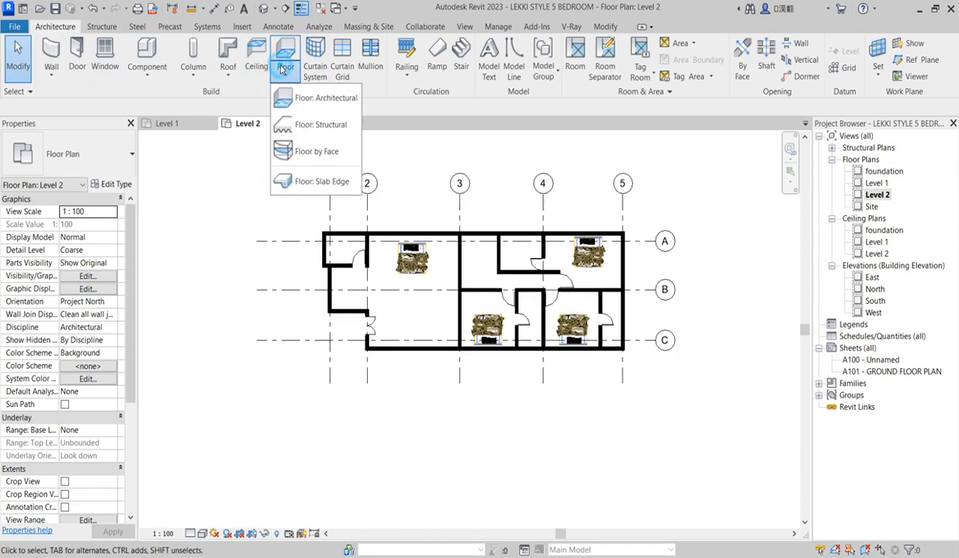
{"action": "left_click", "coordinate": [306, 95]}
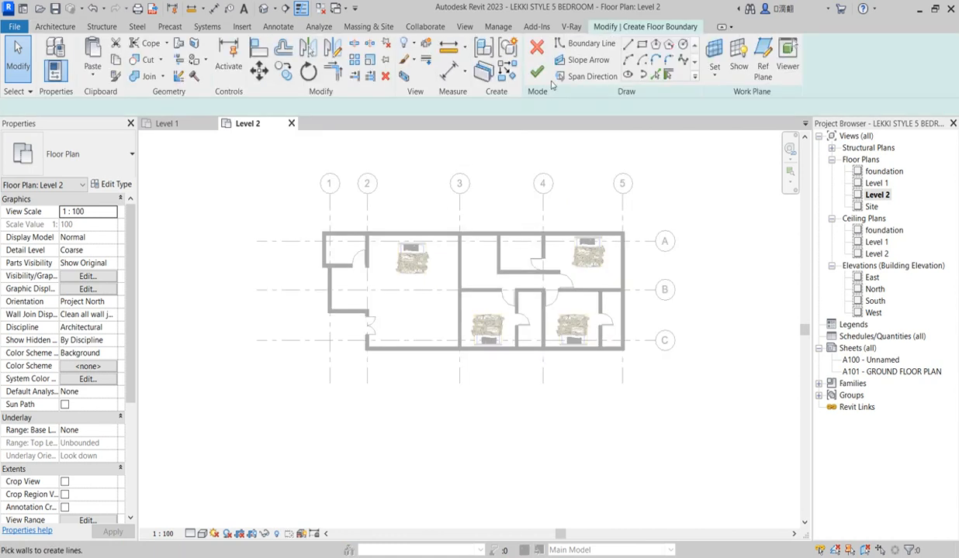
{"action": "left_click", "coordinate": [641, 46]}
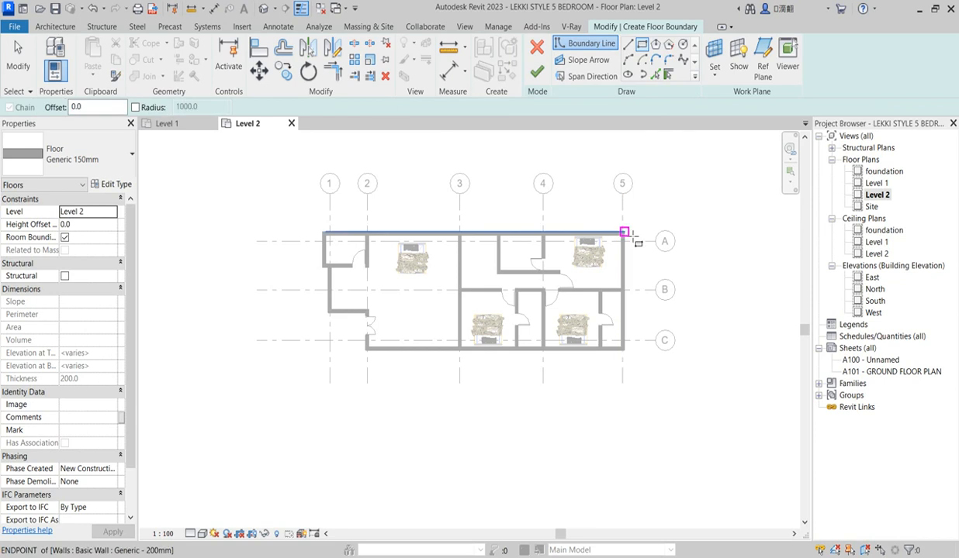
{"action": "scroll", "coordinate": [624, 233], "scroll_direction": "up", "scroll_amount": 3}
{"action": "left_click", "coordinate": [621, 233]}
{"action": "scroll", "coordinate": [621, 233], "scroll_direction": "down", "scroll_amount": 3}
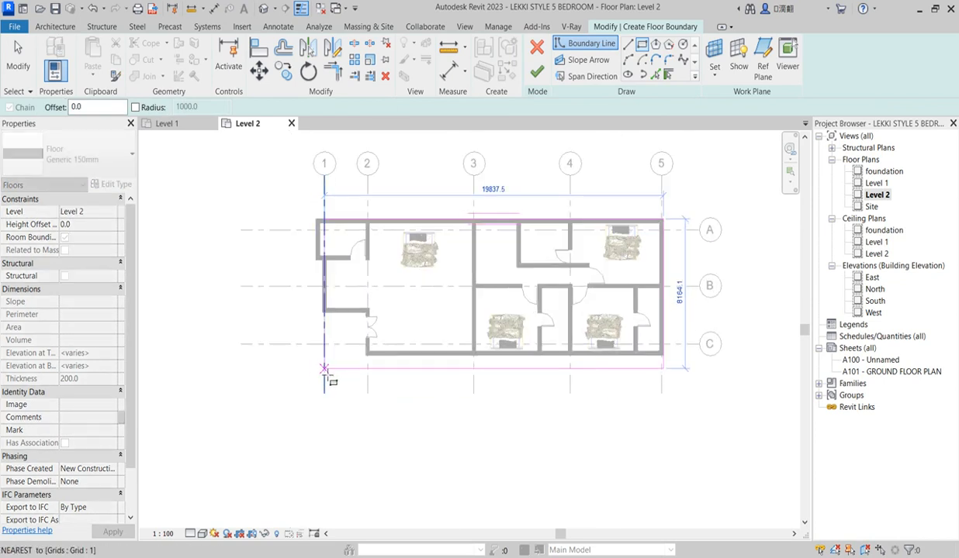
{"action": "scroll", "coordinate": [326, 374], "scroll_direction": "up", "scroll_amount": 3}
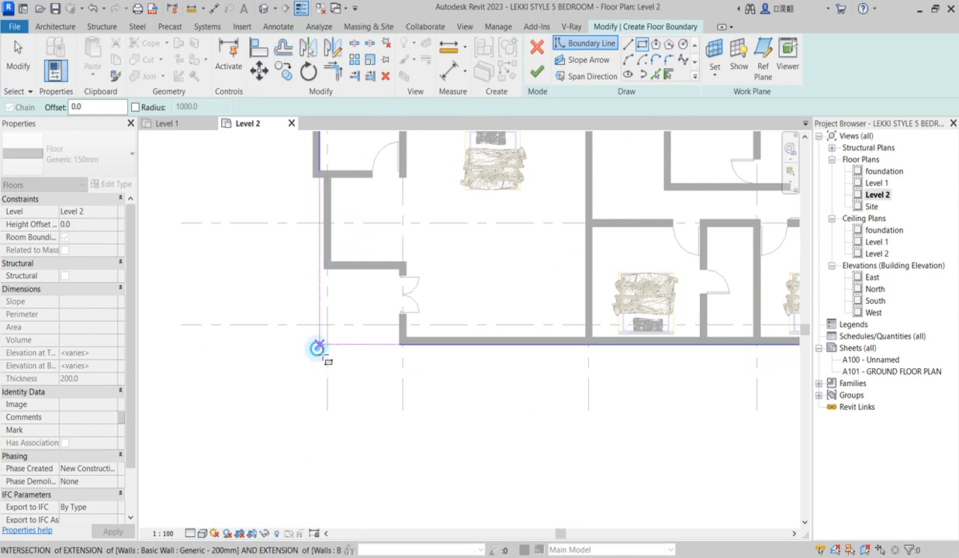
{"action": "left_click", "coordinate": [317, 348]}
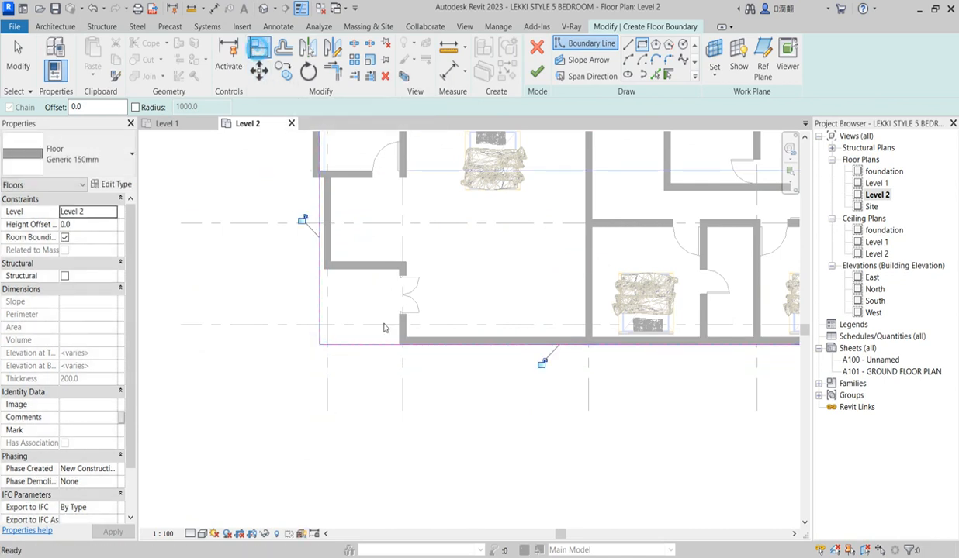
Align the floor boundary's grid 1 edge with the outer face of the recessed wall on grid 1.
{"action": "left_click", "coordinate": [325, 240]}
{"action": "left_click", "coordinate": [319, 239]}
{"action": "scroll", "coordinate": [325, 323], "scroll_direction": "down", "scroll_amount": 3}
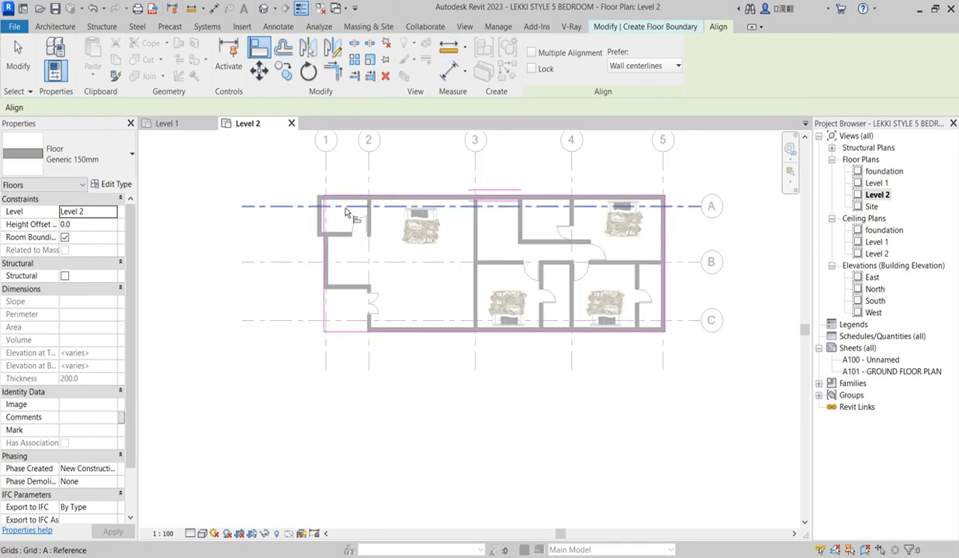
{"action": "right_click", "coordinate": [326, 154]}
{"action": "left_click", "coordinate": [345, 168]}
{"action": "key", "text": "Escape"}
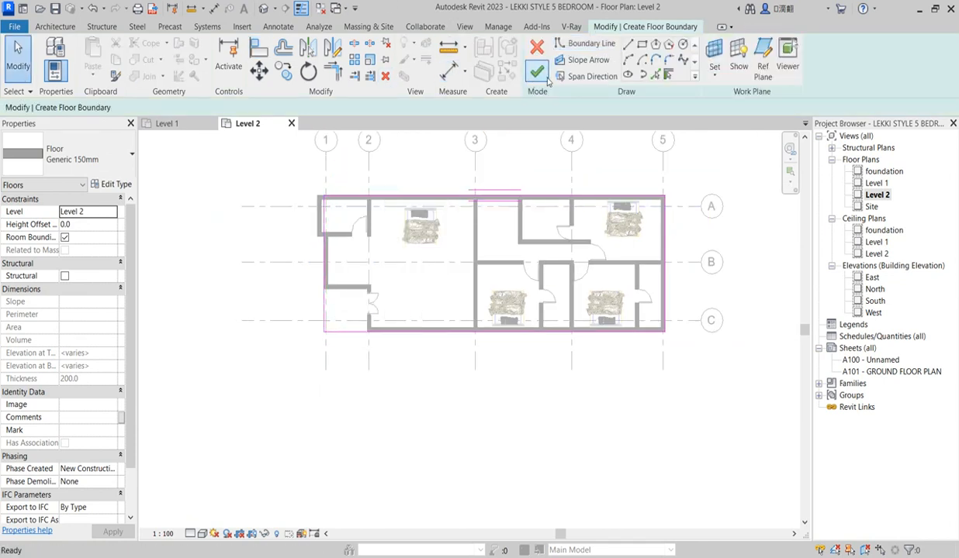
Add boundary lines along the outer faces of the small room projecting past grid 1 and trim them into the floor outline.
{"action": "scroll", "coordinate": [299, 210], "scroll_direction": "up", "scroll_amount": 2}
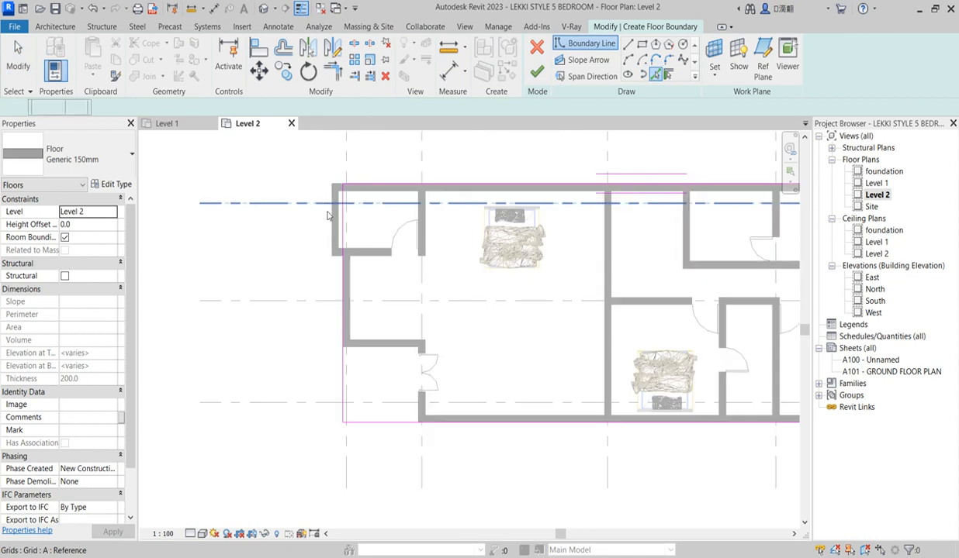
{"action": "scroll", "coordinate": [343, 263], "scroll_direction": "up", "scroll_amount": 4}
{"action": "left_click", "coordinate": [308, 245]}
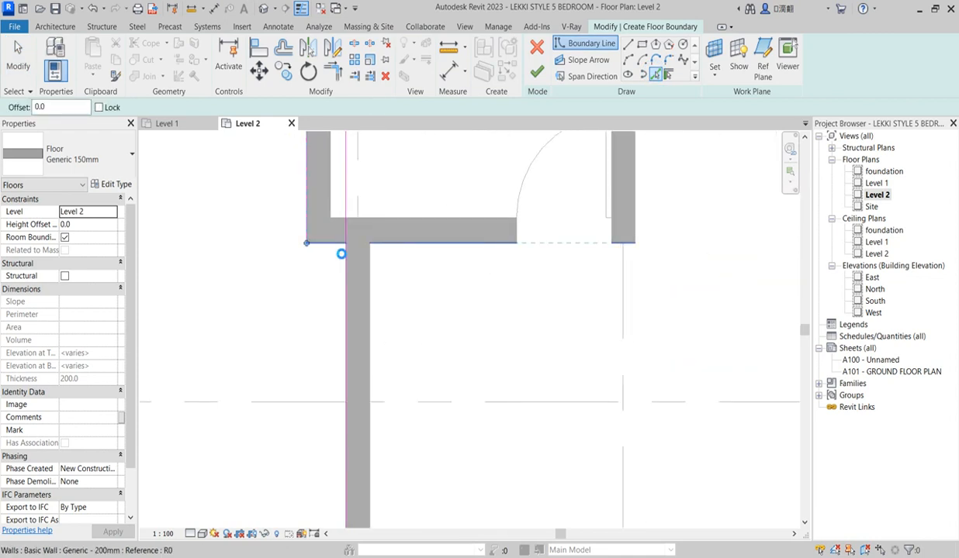
{"action": "left_click", "coordinate": [330, 72]}
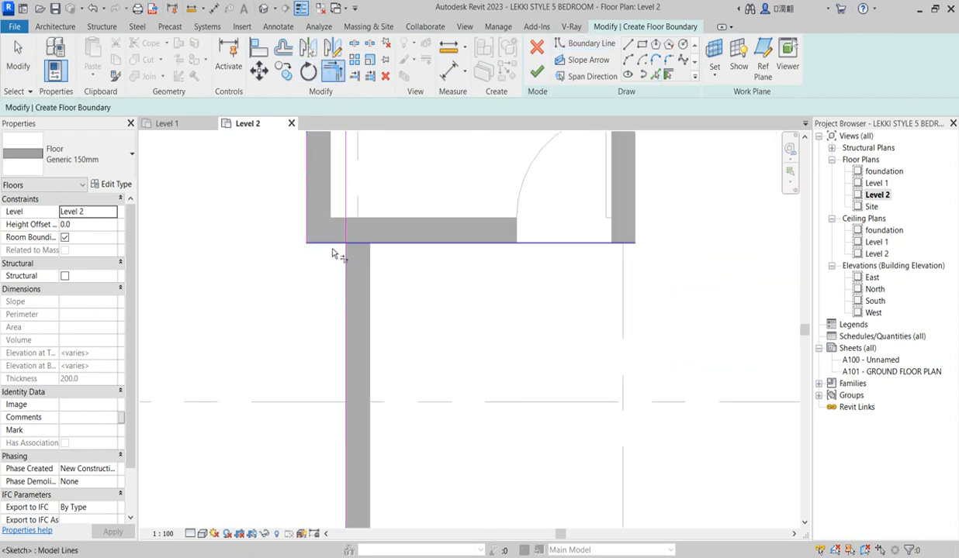
{"action": "scroll", "coordinate": [345, 326], "scroll_direction": "down", "scroll_amount": 3}
{"action": "scroll", "coordinate": [342, 251], "scroll_direction": "up", "scroll_amount": 2}
{"action": "left_click", "coordinate": [317, 204]}
{"action": "left_click", "coordinate": [422, 170]}
{"action": "scroll", "coordinate": [412, 309], "scroll_direction": "down", "scroll_amount": 5}
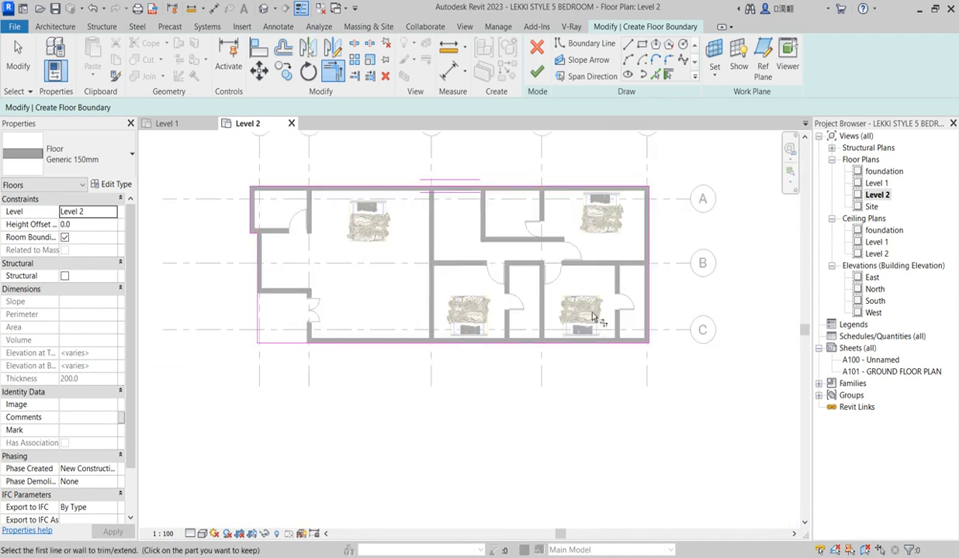
Finish the floor sketch and check the slab edge around the open corner beside the double door.
{"action": "left_click", "coordinate": [536, 75]}
{"action": "left_click", "coordinate": [401, 460]}
{"action": "scroll", "coordinate": [206, 339], "scroll_direction": "up", "scroll_amount": 3}
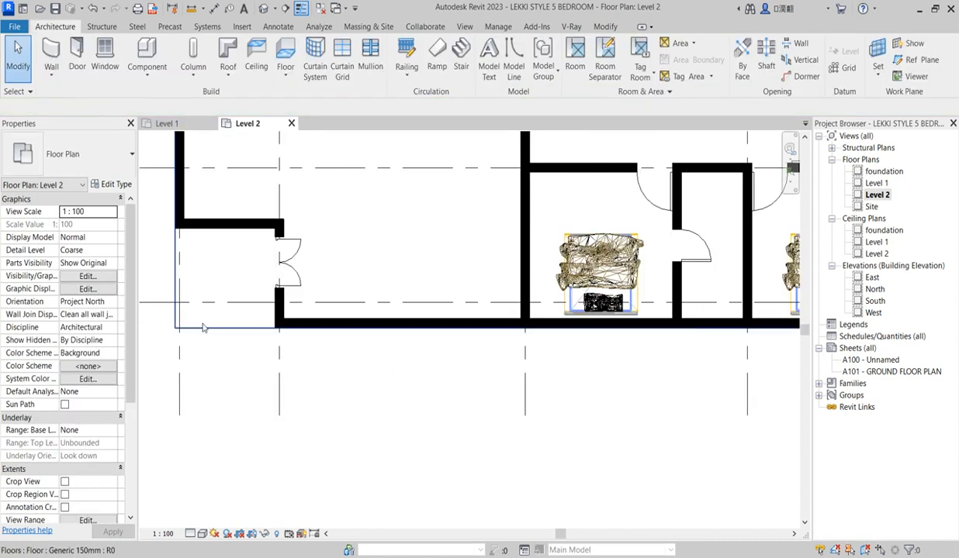
{"action": "scroll", "coordinate": [206, 340], "scroll_direction": "down", "scroll_amount": 3}
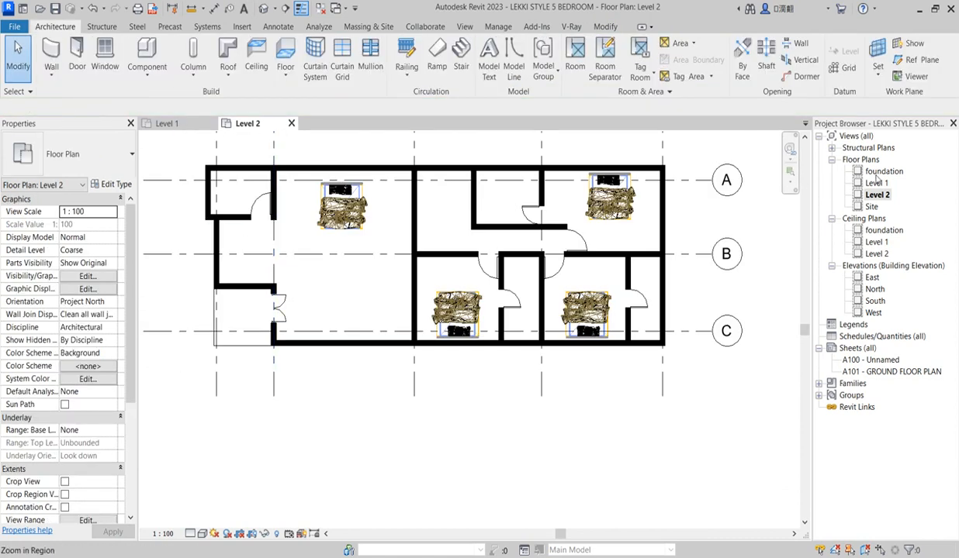
Copy the terrace's filled region from the Level 1 plan and paste it into Level 2 aligned to the current view.
{"action": "double_click", "coordinate": [884, 172]}
{"action": "double_click", "coordinate": [877, 183]}
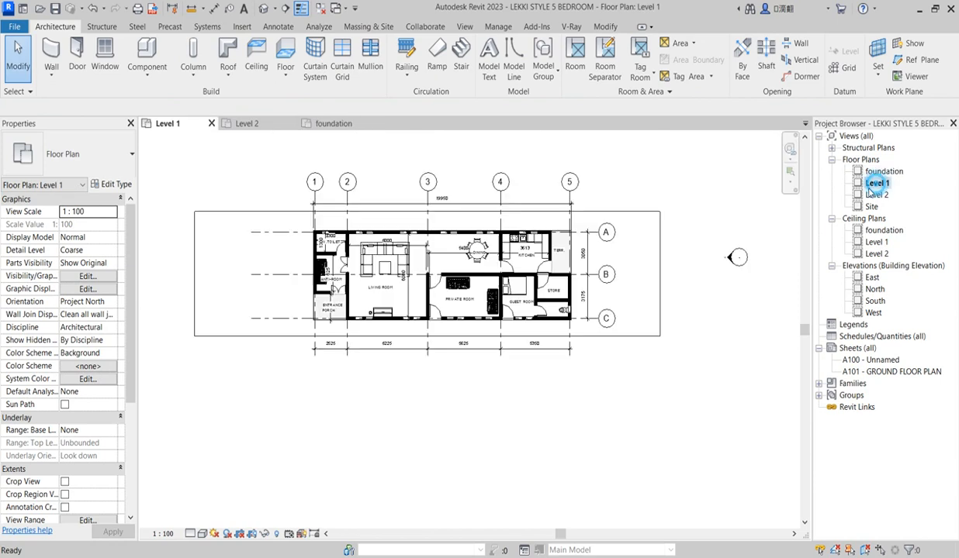
{"action": "scroll", "coordinate": [621, 231], "scroll_direction": "up", "scroll_amount": 3}
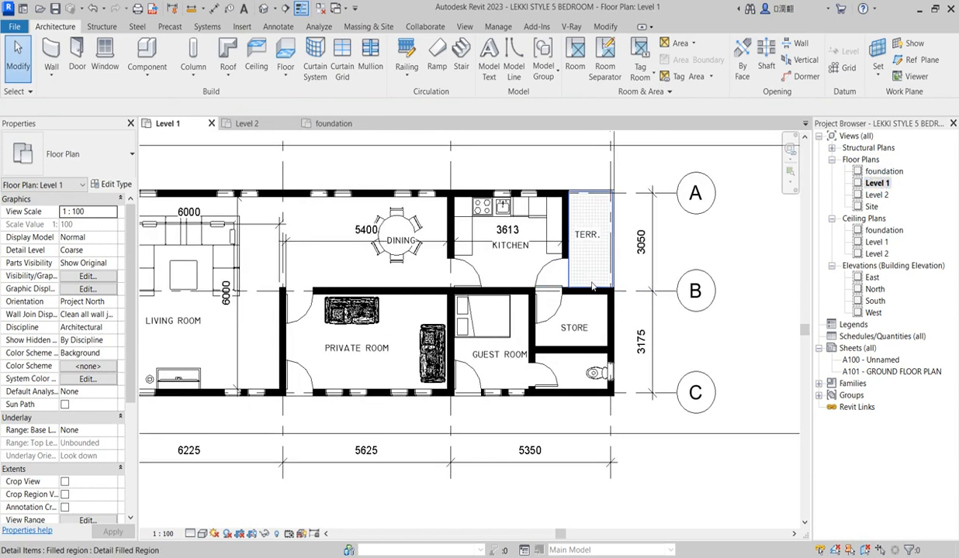
{"action": "left_click", "coordinate": [591, 284]}
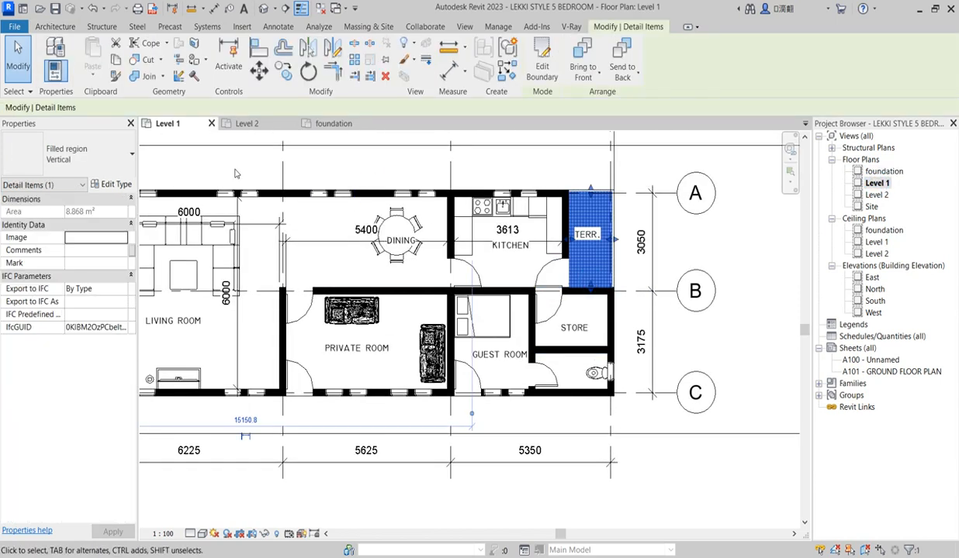
{"action": "left_click", "coordinate": [117, 58]}
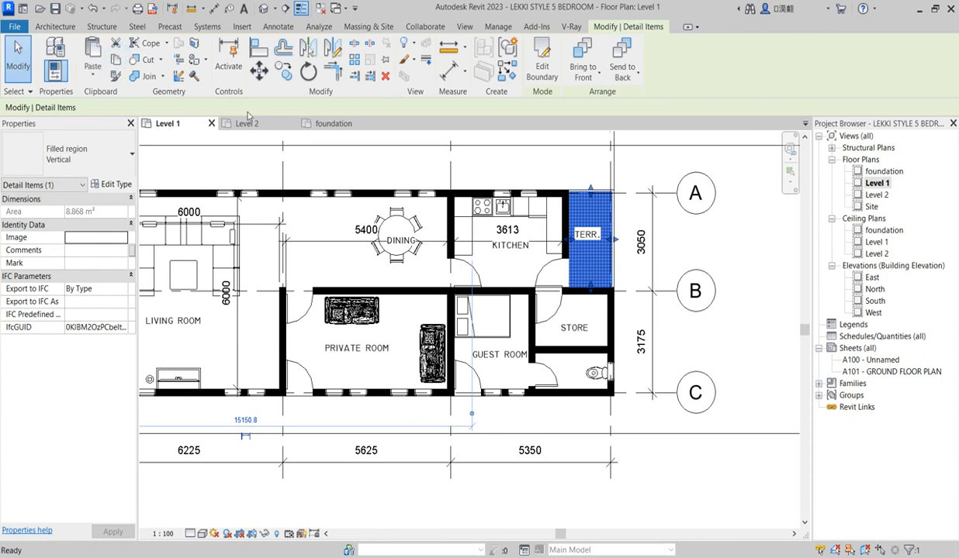
{"action": "double_click", "coordinate": [877, 195]}
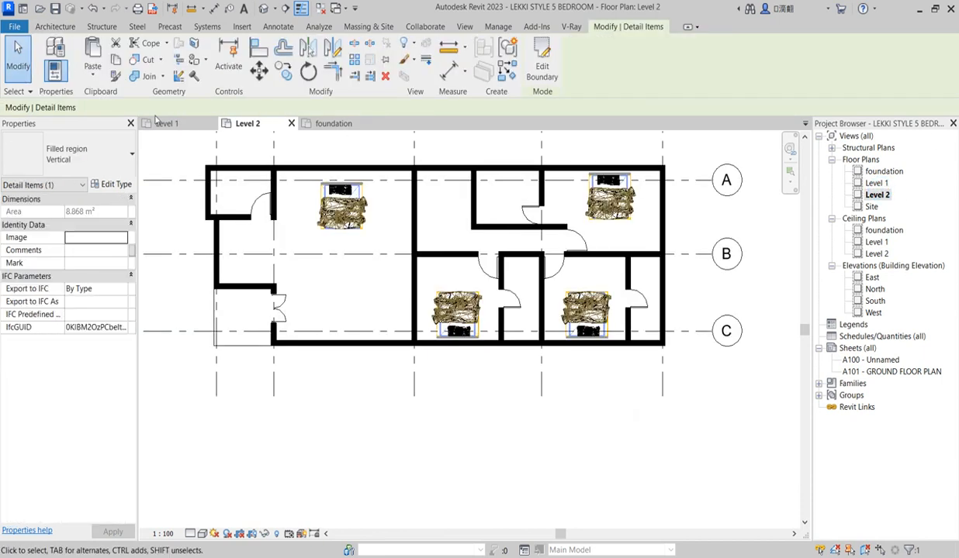
{"action": "left_click", "coordinate": [102, 77]}
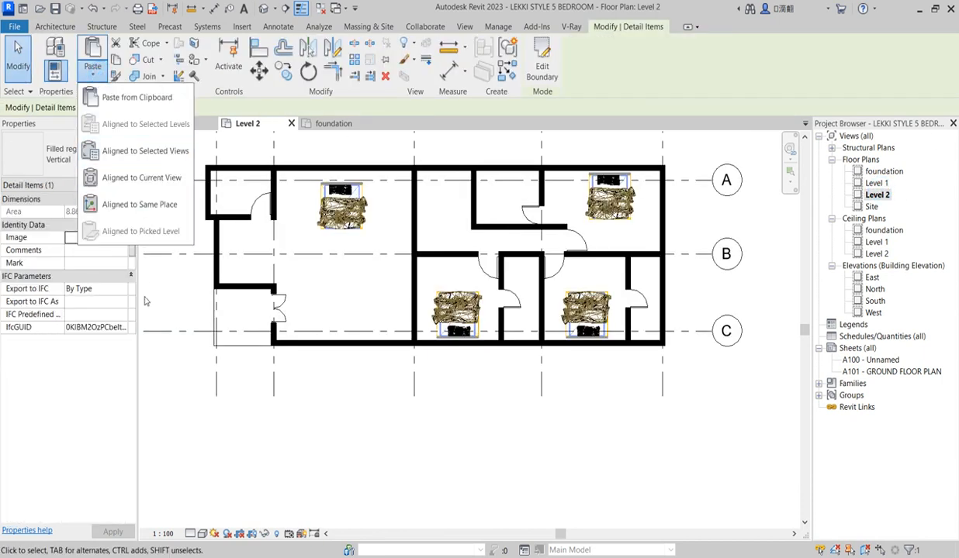
{"action": "left_click", "coordinate": [141, 177]}
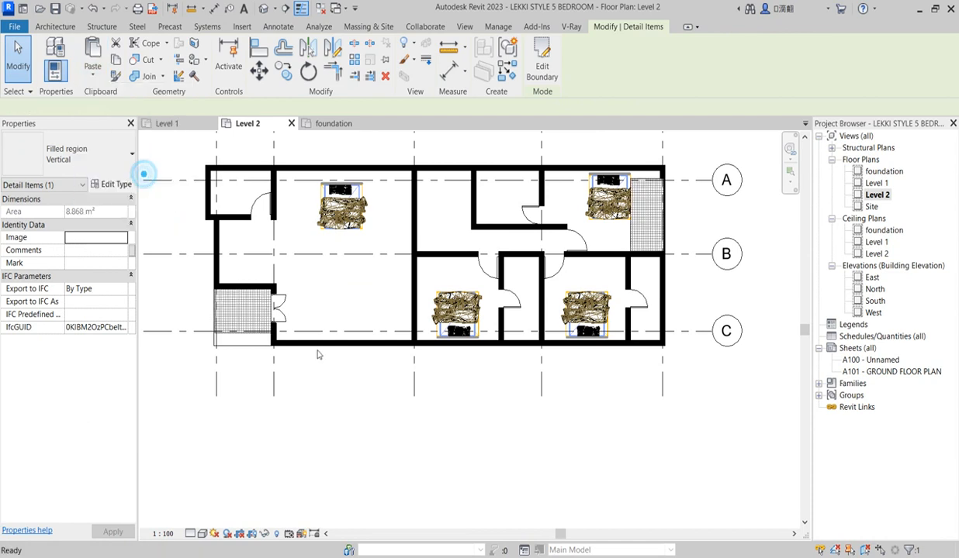
Stretch the lower edge of the terrace's filled region beside the double door towards the slab edge.
{"action": "scroll", "coordinate": [221, 358], "scroll_direction": "up", "scroll_amount": 2}
{"action": "mouse_move", "coordinate": [255, 331]}
{"action": "left_mouse_down"}
{"action": "mouse_move", "coordinate": [260, 349]}
{"action": "mouse_move", "coordinate": [255, 338]}
{"action": "left_mouse_up"}
{"action": "scroll", "coordinate": [255, 342], "scroll_direction": "up", "scroll_amount": 2}
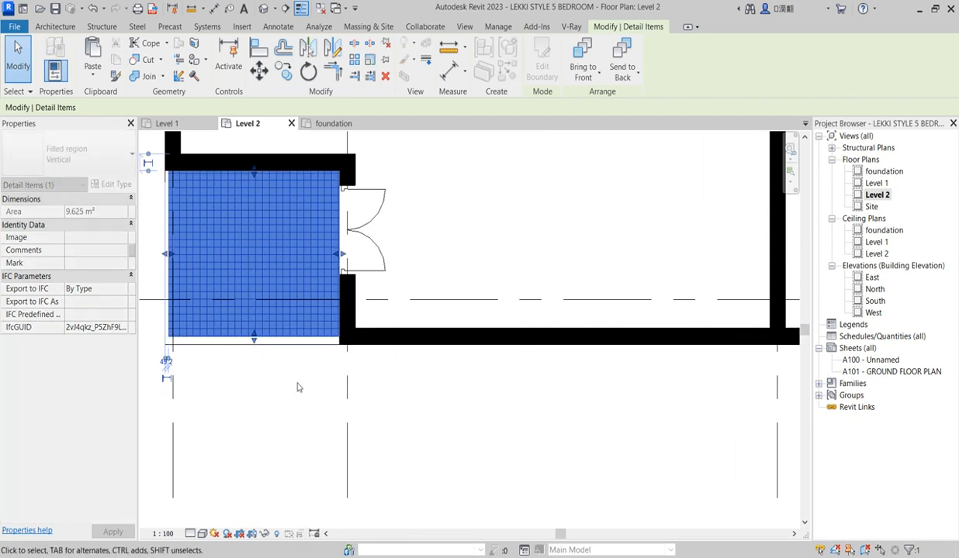
Edit the filled region's boundary and delete the separate hatch outline beside the grid 5 wall.
{"action": "scroll", "coordinate": [254, 339], "scroll_direction": "down", "scroll_amount": 5}
{"action": "left_click", "coordinate": [541, 66]}
{"action": "mouse_move", "coordinate": [596, 187]}
{"action": "left_mouse_down"}
{"action": "mouse_move", "coordinate": [728, 327]}
{"action": "mouse_move", "coordinate": [749, 367]}
{"action": "left_mouse_up"}
{"action": "key", "text": "Delete"}
{"action": "left_click", "coordinate": [535, 72]}
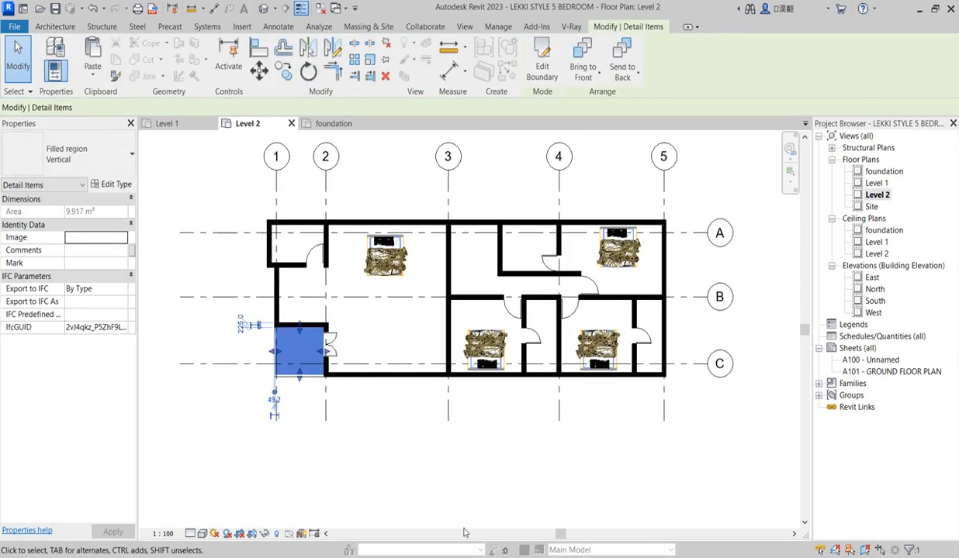
{"action": "left_click", "coordinate": [453, 514]}
Extend the lower edge of the remaining terrace hatch to the floor slab's outer edge.
{"action": "scroll", "coordinate": [305, 388], "scroll_direction": "up", "scroll_amount": 3}
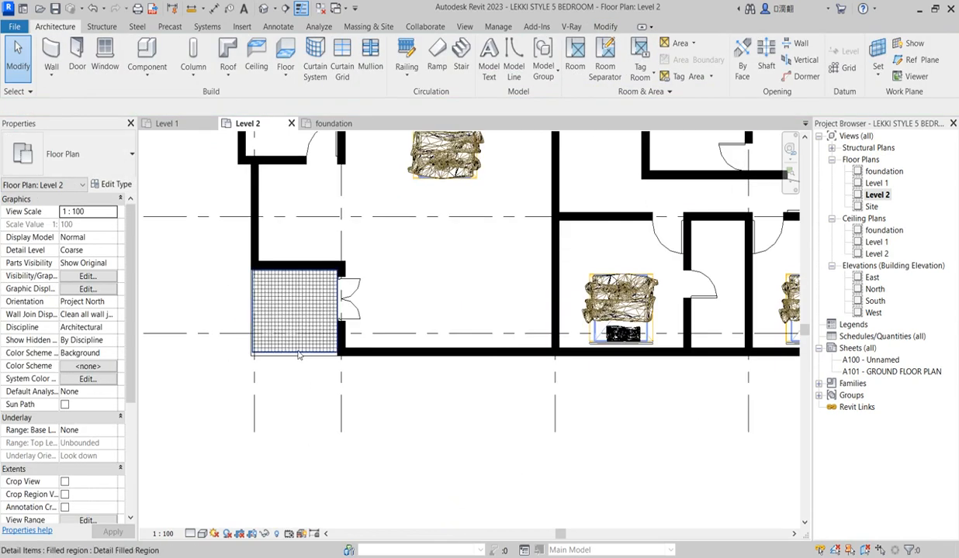
{"action": "left_click", "coordinate": [300, 354]}
{"action": "scroll", "coordinate": [300, 355], "scroll_direction": "up", "scroll_amount": 5}
{"action": "left_click_drag", "start_coordinate": [296, 353], "coordinate": [295, 361]}
Override the terrace filled region's graphics in this view by element and set it to halftone.
{"action": "right_click", "coordinate": [321, 349]}
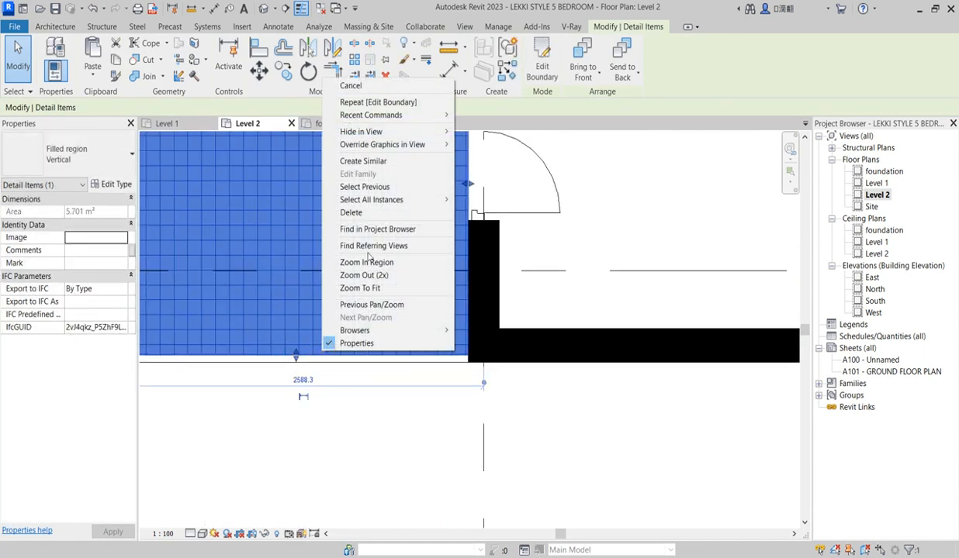
{"action": "mouse_move", "coordinate": [419, 145]}
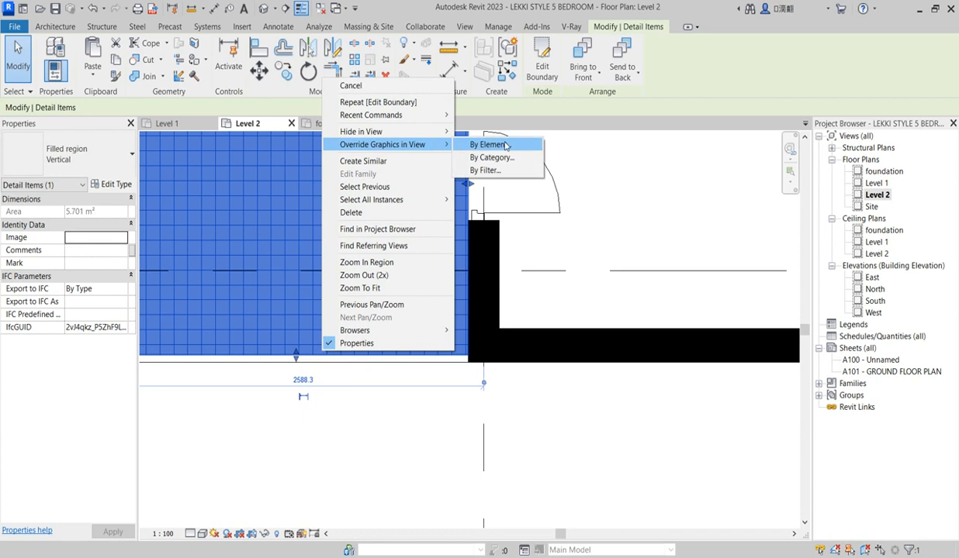
{"action": "left_click", "coordinate": [502, 145]}
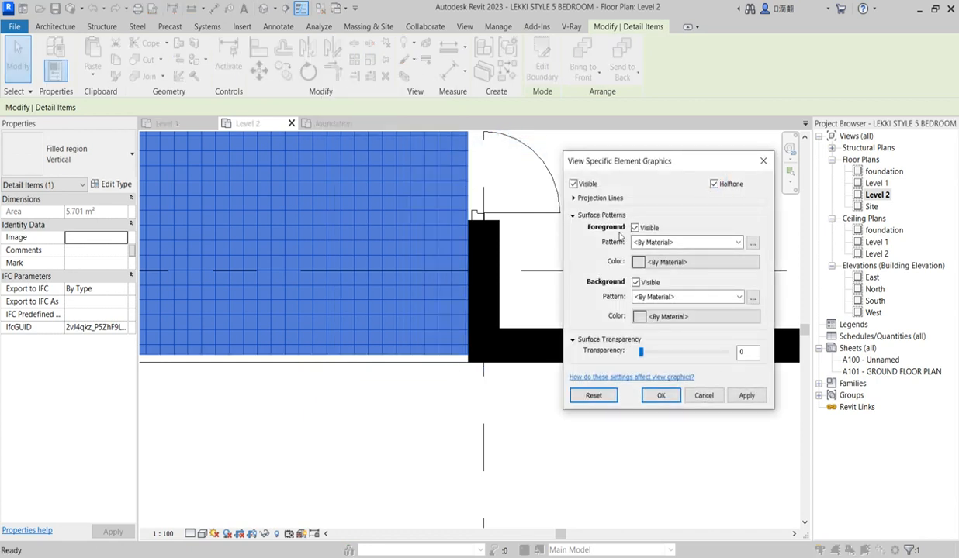
{"action": "left_click", "coordinate": [656, 396]}
{"action": "scroll", "coordinate": [437, 440], "scroll_direction": "down", "scroll_amount": 3}
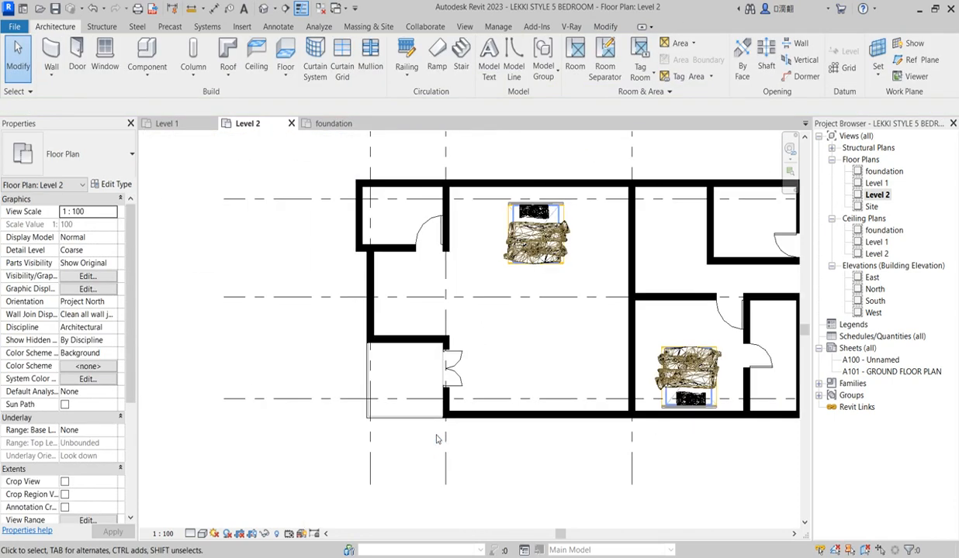
Place the text notes MASTER BEDROOM between grids 2 and 3 and MADAM BEDROOM below the bed near grid 5.
{"action": "scroll", "coordinate": [425, 435], "scroll_direction": "down", "scroll_amount": 3}
{"action": "scroll", "coordinate": [634, 397], "scroll_direction": "up", "scroll_amount": 2}
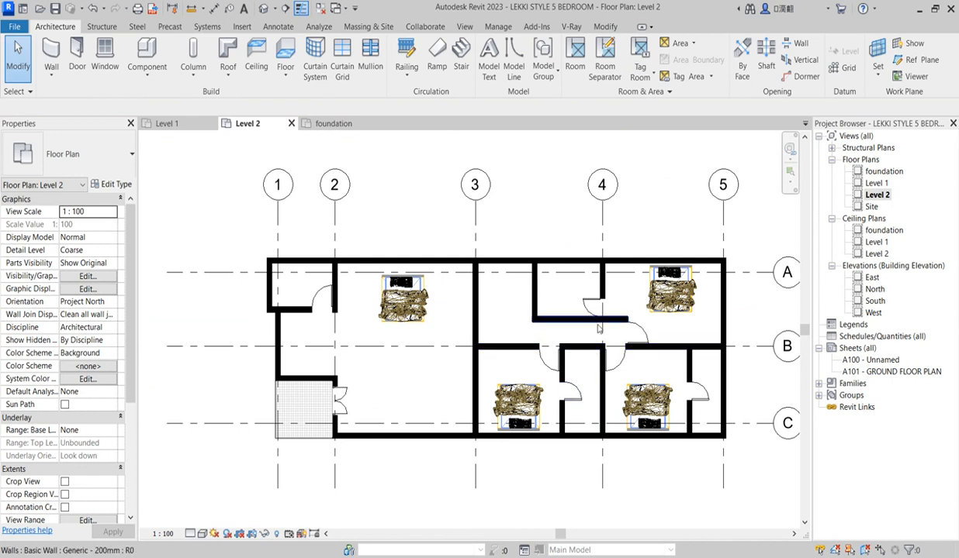
{"action": "scroll", "coordinate": [613, 333], "scroll_direction": "up", "scroll_amount": 5}
{"action": "scroll", "coordinate": [437, 318], "scroll_direction": "down", "scroll_amount": 2}
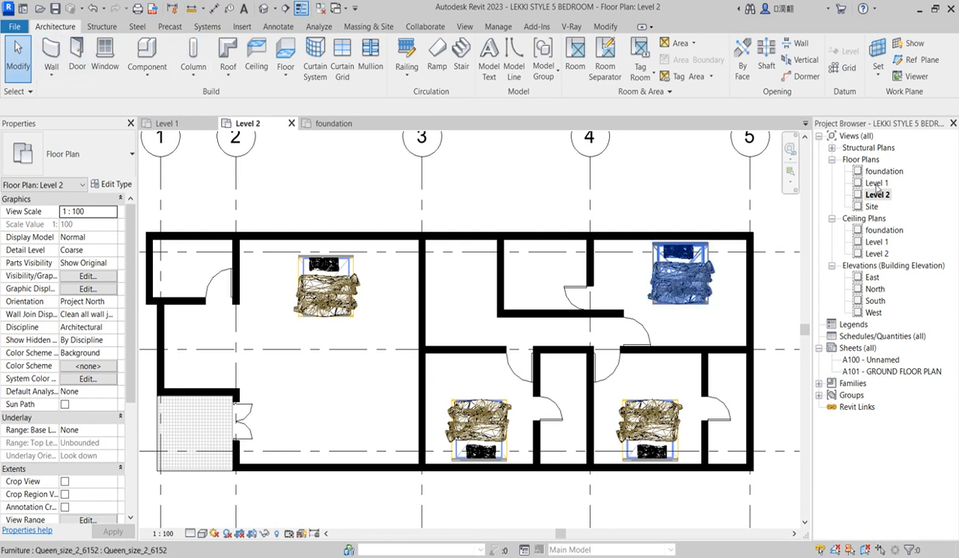
{"action": "left_click", "coordinate": [244, 9]}
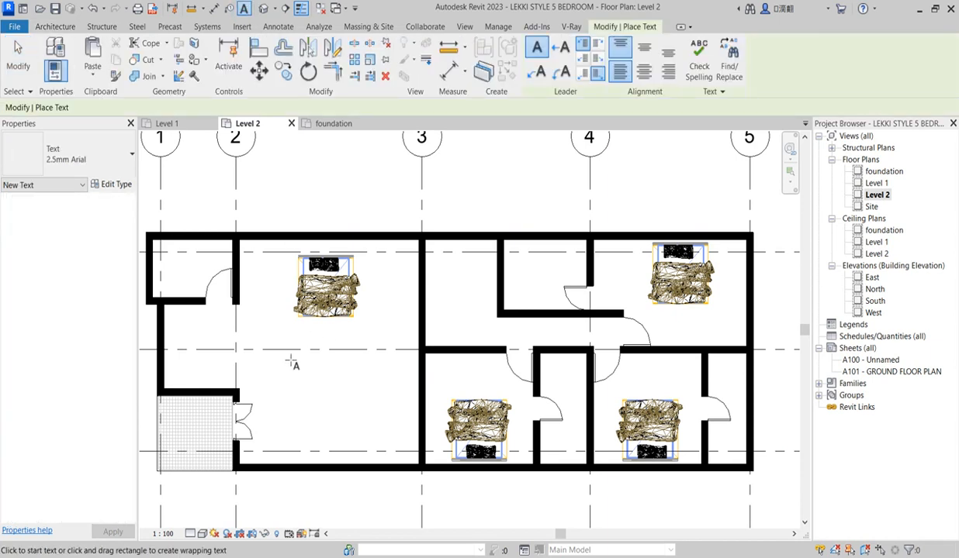
{"action": "left_click", "coordinate": [298, 366]}
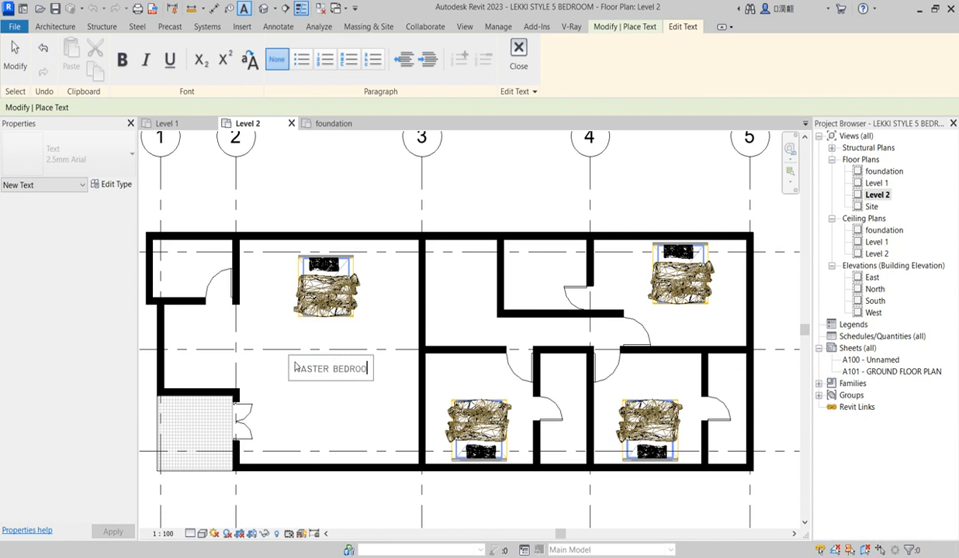
{"action": "left_click", "coordinate": [306, 422]}
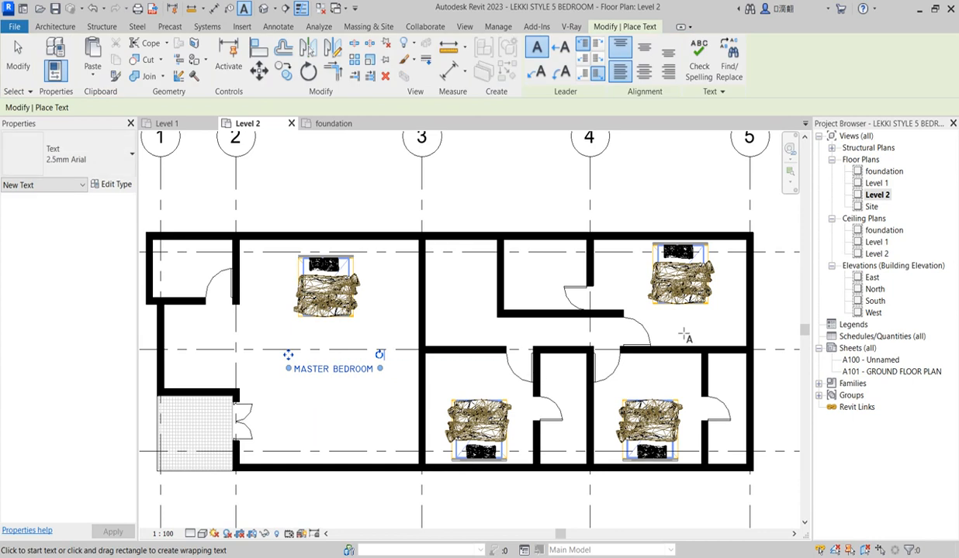
{"action": "left_click", "coordinate": [665, 318]}
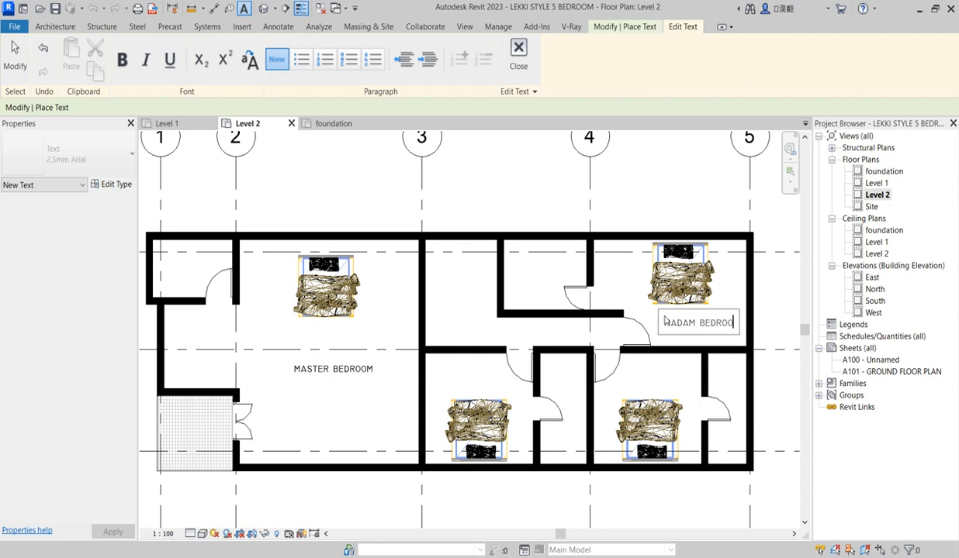
{"action": "left_click", "coordinate": [796, 278]}
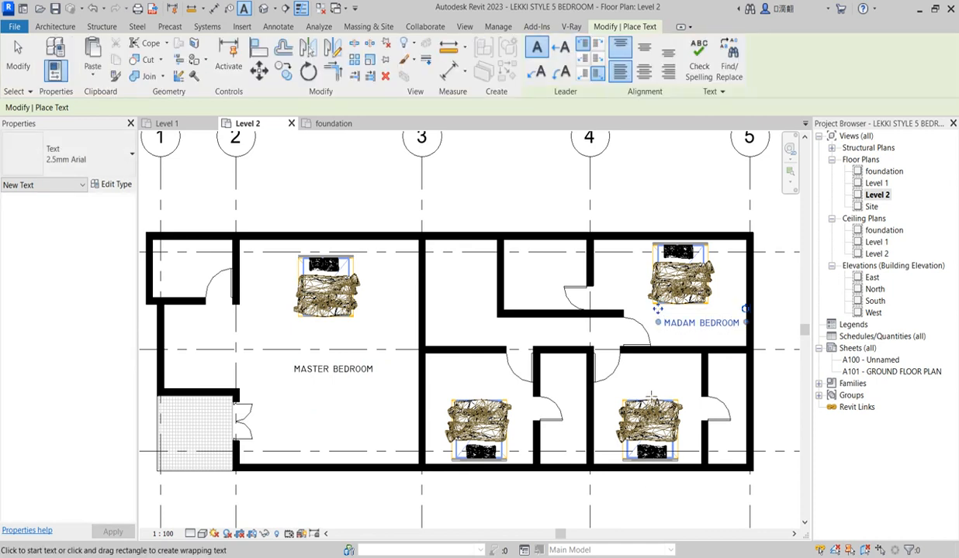
Label the two rooms between grids B and C with the text notes BEDROOM 3 and BEDROOM 4 above their beds.
{"action": "scroll", "coordinate": [625, 393], "scroll_direction": "up", "scroll_amount": 3}
{"action": "left_click", "coordinate": [610, 381]}
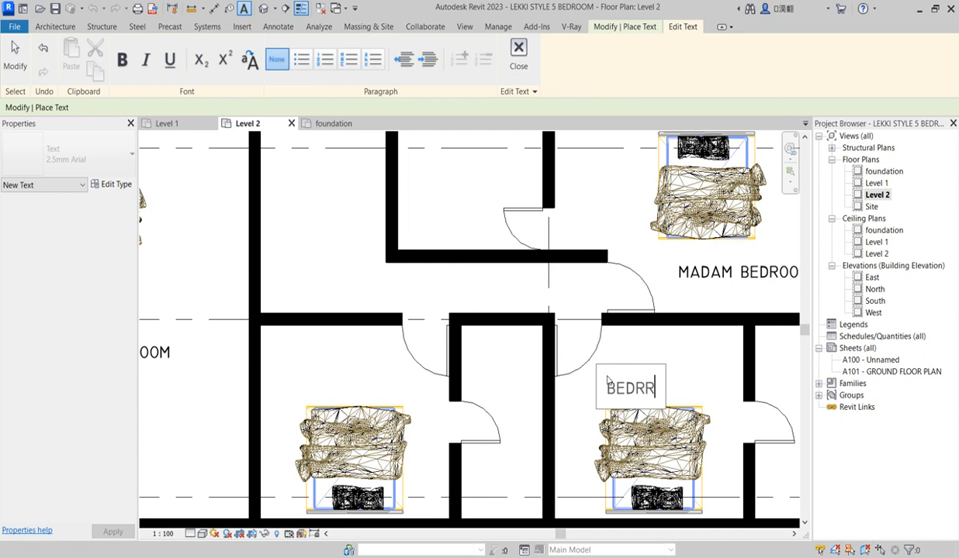
{"action": "type", "text": "BEDROOM 3"}
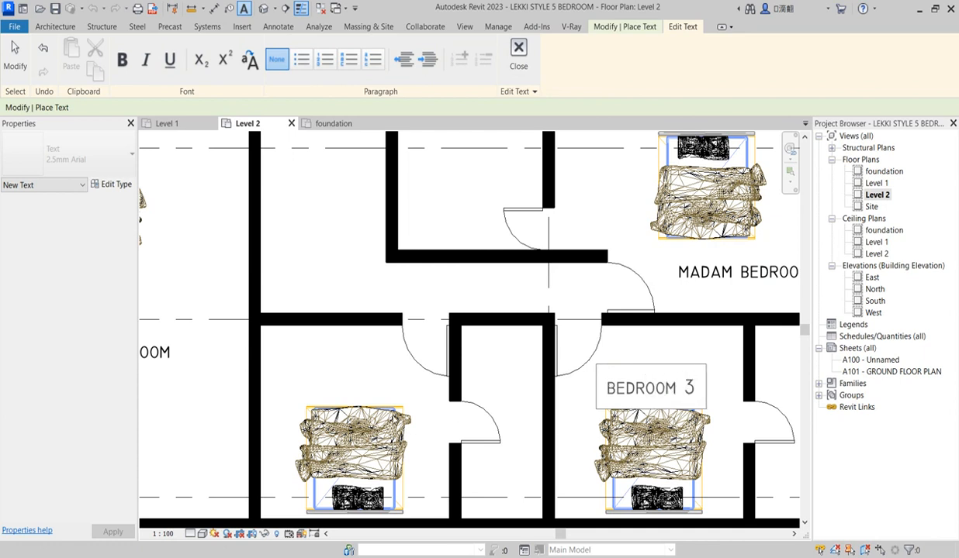
{"action": "left_click", "coordinate": [318, 374]}
{"action": "left_click", "coordinate": [317, 377]}
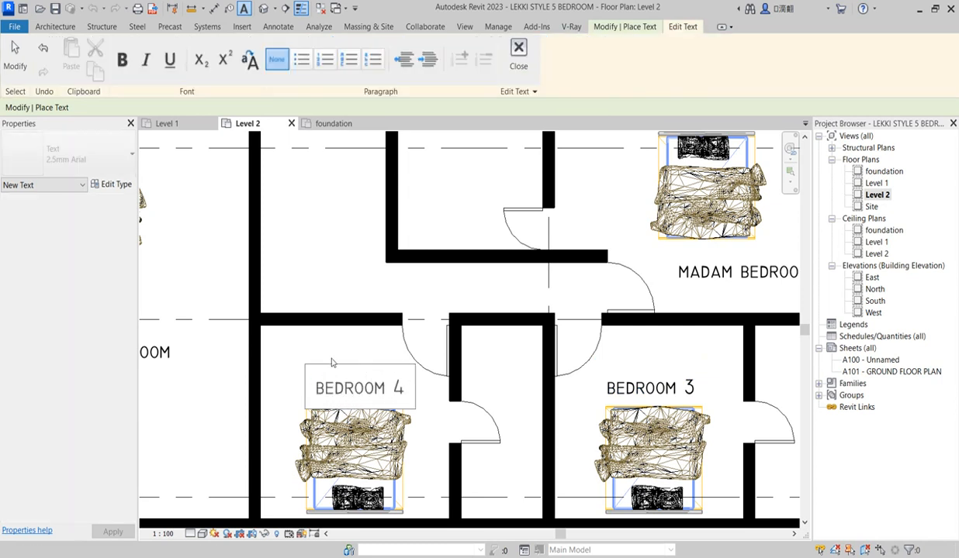
{"action": "left_click", "coordinate": [347, 288]}
Move the BEDROOM 4 text note slightly up and away from the bed.
{"action": "scroll", "coordinate": [395, 369], "scroll_direction": "down", "scroll_amount": 3}
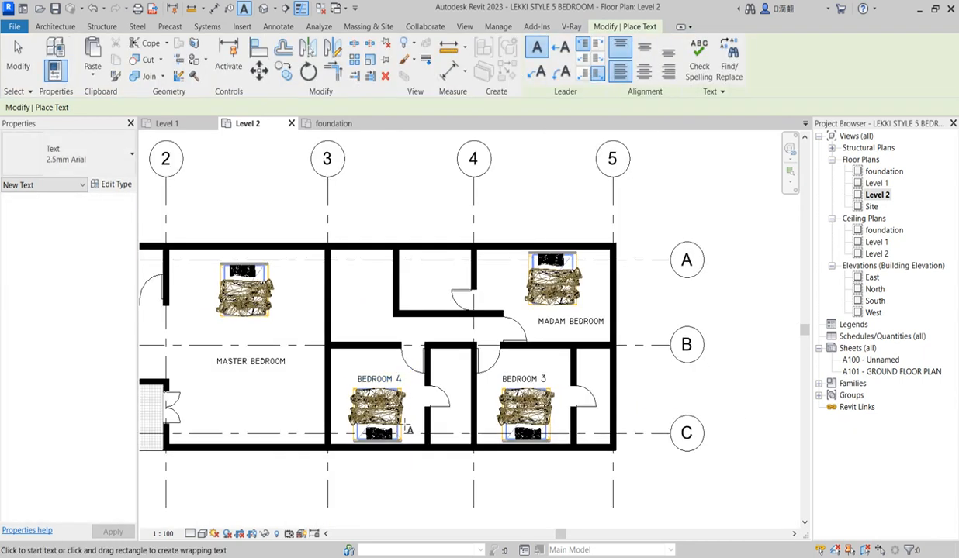
{"action": "scroll", "coordinate": [380, 375], "scroll_direction": "up", "scroll_amount": 2}
{"action": "key", "text": "Escape"}
{"action": "left_click", "coordinate": [339, 366]}
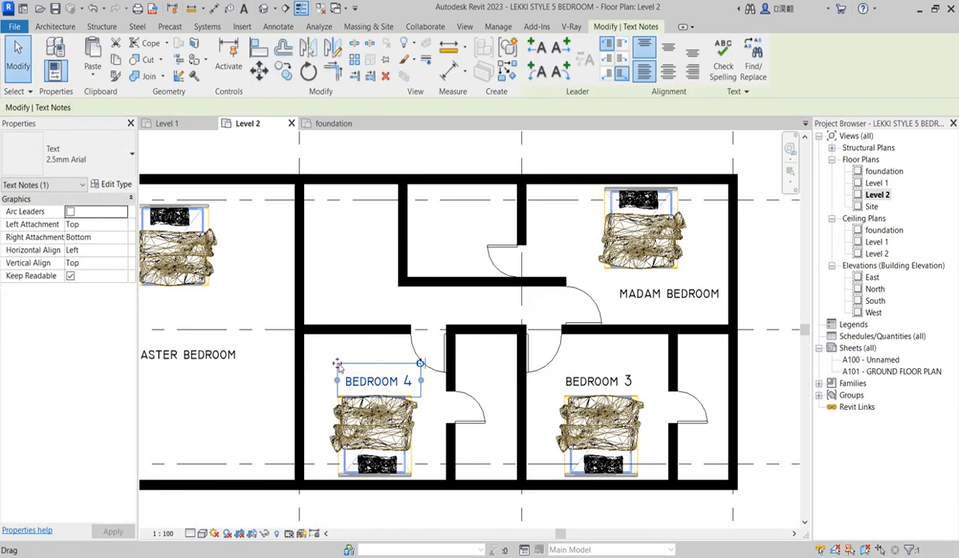
{"action": "left_click_drag", "start_coordinate": [337, 364], "coordinate": [325, 352]}
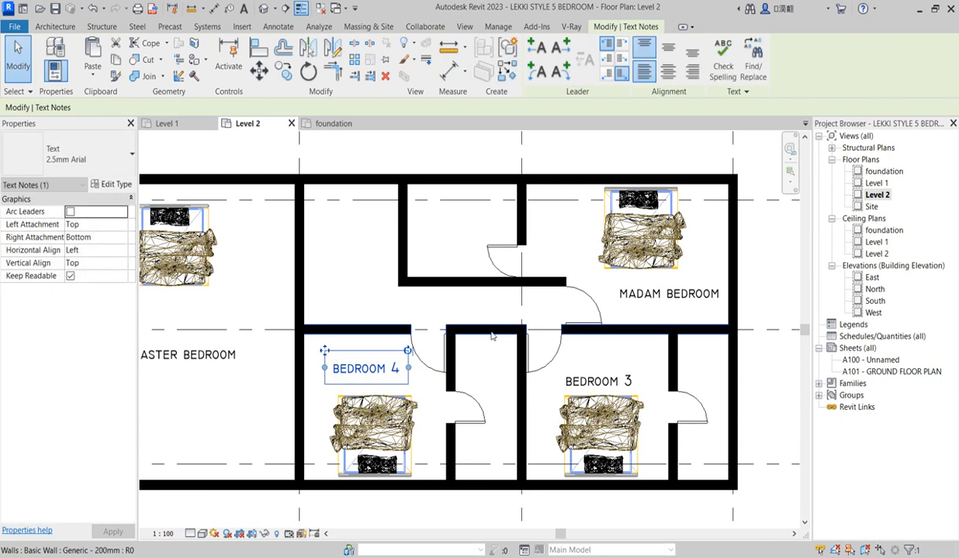
Add an aligned dimension across the clear width of the small room between Bedroom 4 and Bedroom 3.
{"action": "scroll", "coordinate": [490, 331], "scroll_direction": "down", "scroll_amount": 5}
{"action": "scroll", "coordinate": [490, 363], "scroll_direction": "up", "scroll_amount": 2}
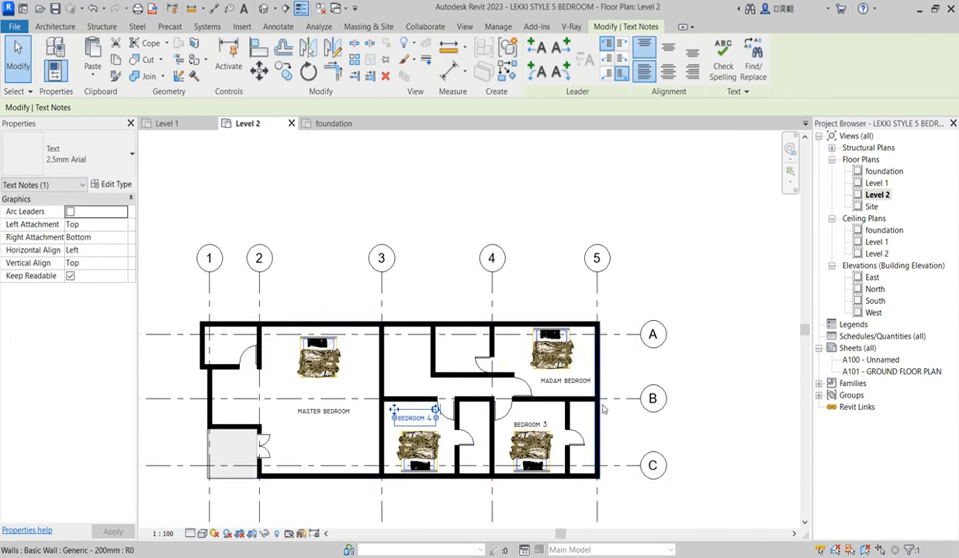
{"action": "left_click", "coordinate": [448, 70]}
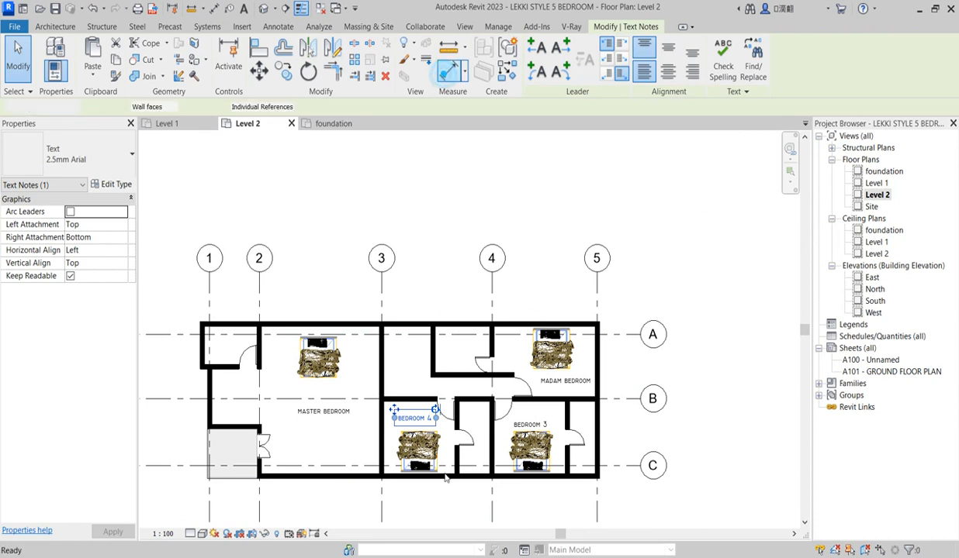
{"action": "scroll", "coordinate": [489, 435], "scroll_direction": "up", "scroll_amount": 3}
{"action": "scroll", "coordinate": [489, 437], "scroll_direction": "up", "scroll_amount": 2}
{"action": "left_click", "coordinate": [483, 418]}
{"action": "left_click", "coordinate": [412, 410]}
{"action": "left_click", "coordinate": [448, 411]}
{"action": "scroll", "coordinate": [448, 412], "scroll_direction": "down", "scroll_amount": 3}
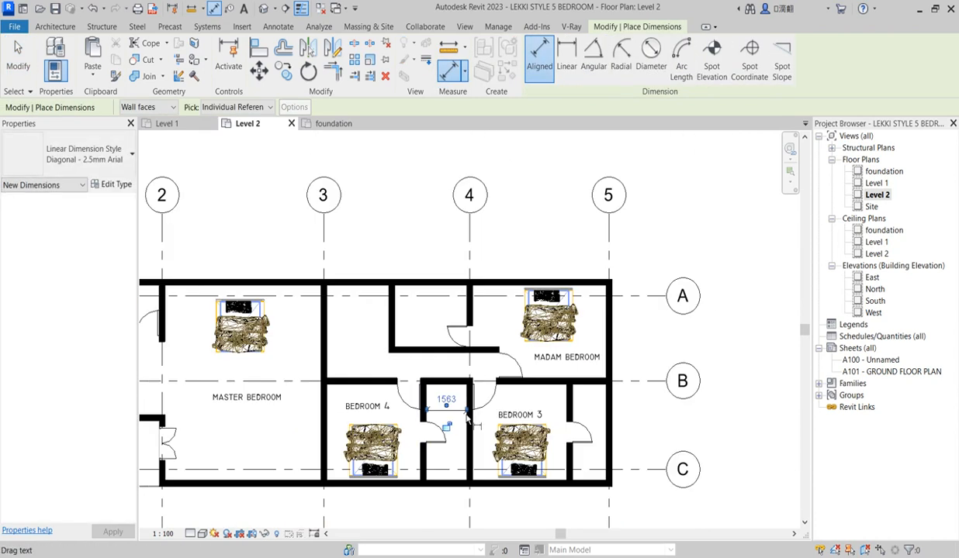
Add an aligned dimension across the clear width of the small room between Bedroom 3 and the grid 5 wall.
{"action": "scroll", "coordinate": [602, 407], "scroll_direction": "up", "scroll_amount": 3}
{"action": "left_click", "coordinate": [607, 407]}
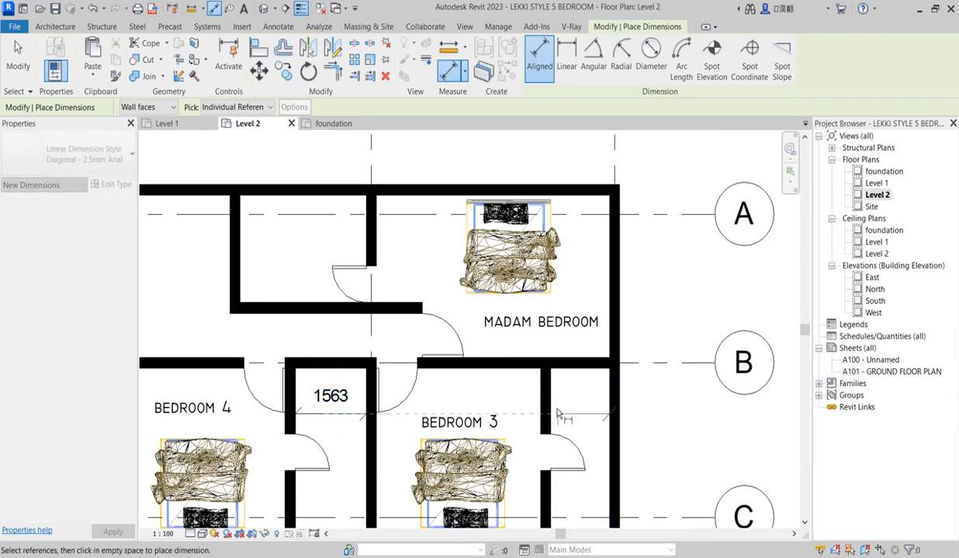
{"action": "left_click", "coordinate": [553, 404]}
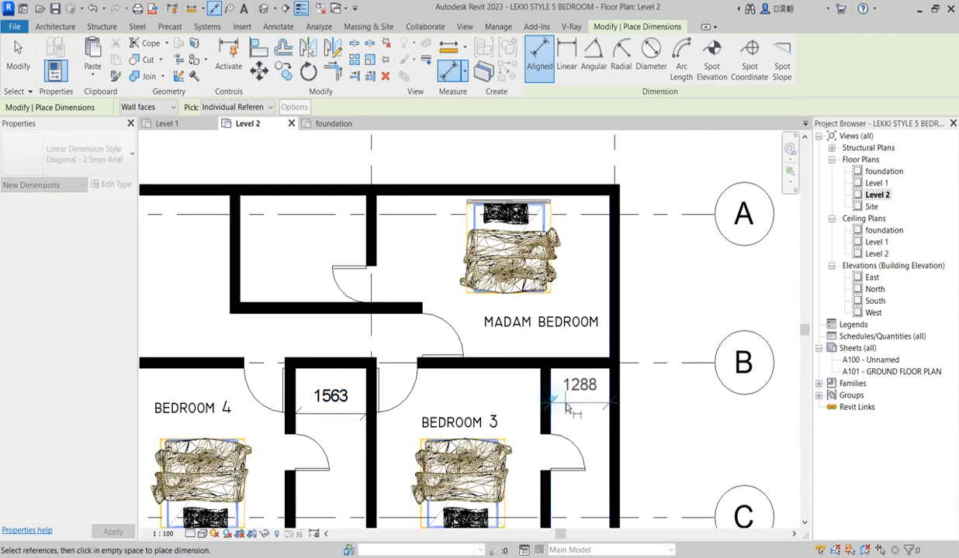
{"action": "left_click", "coordinate": [555, 403]}
{"action": "right_click", "coordinate": [651, 273]}
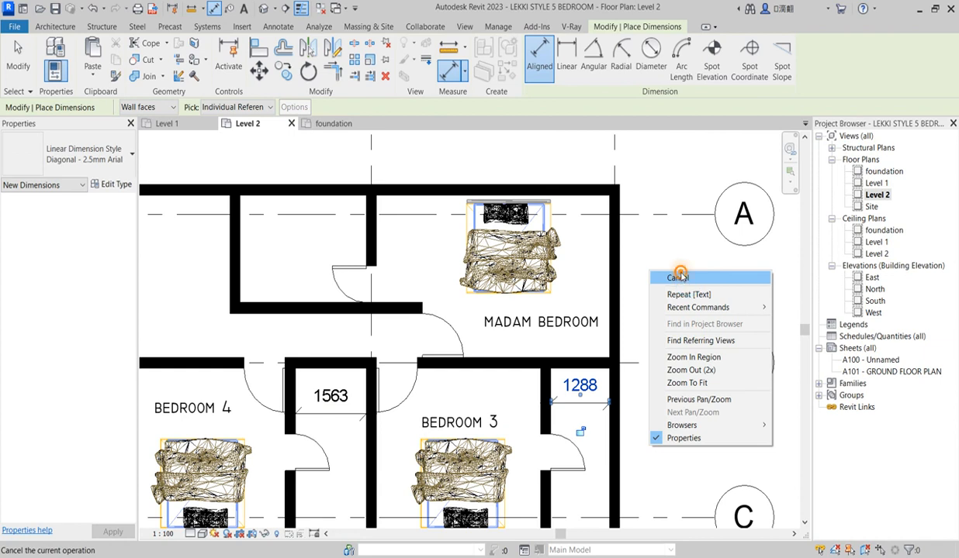
{"action": "left_click", "coordinate": [680, 278]}
{"action": "right_click", "coordinate": [681, 278]}
{"action": "left_click", "coordinate": [712, 288]}
Move Bedroom 3's partition by setting the width of the small room beside grid 5 to 1100.
{"action": "scroll", "coordinate": [528, 411], "scroll_direction": "up", "scroll_amount": 2}
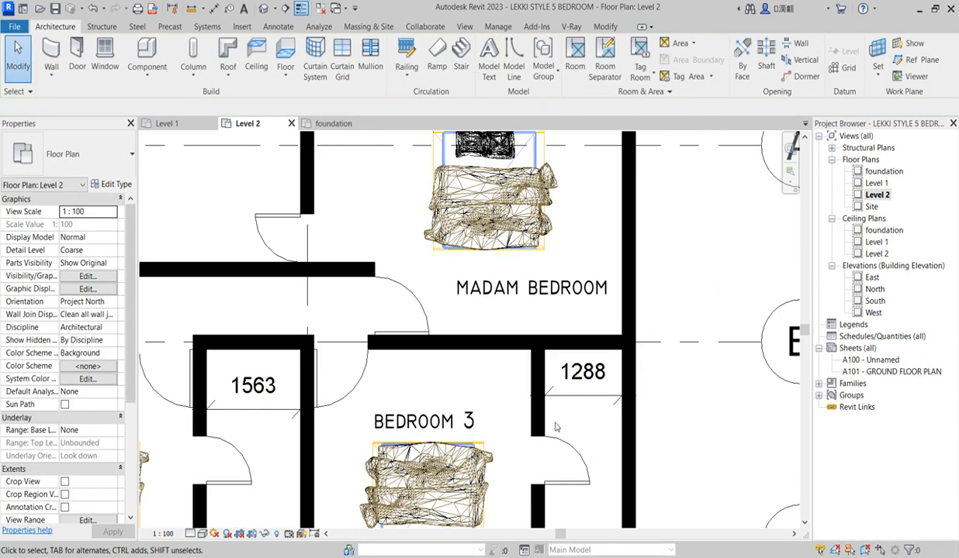
{"action": "left_click", "coordinate": [541, 417]}
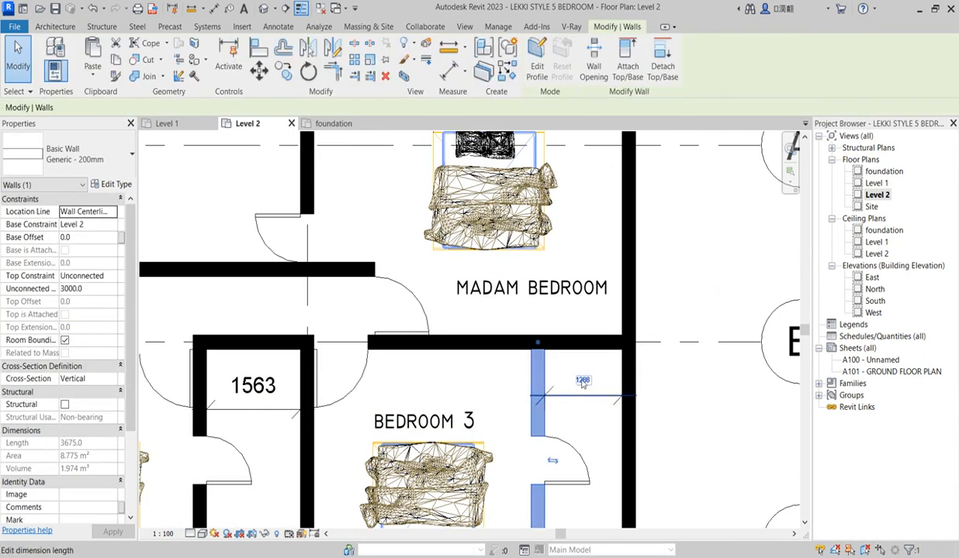
{"action": "left_click", "coordinate": [583, 381]}
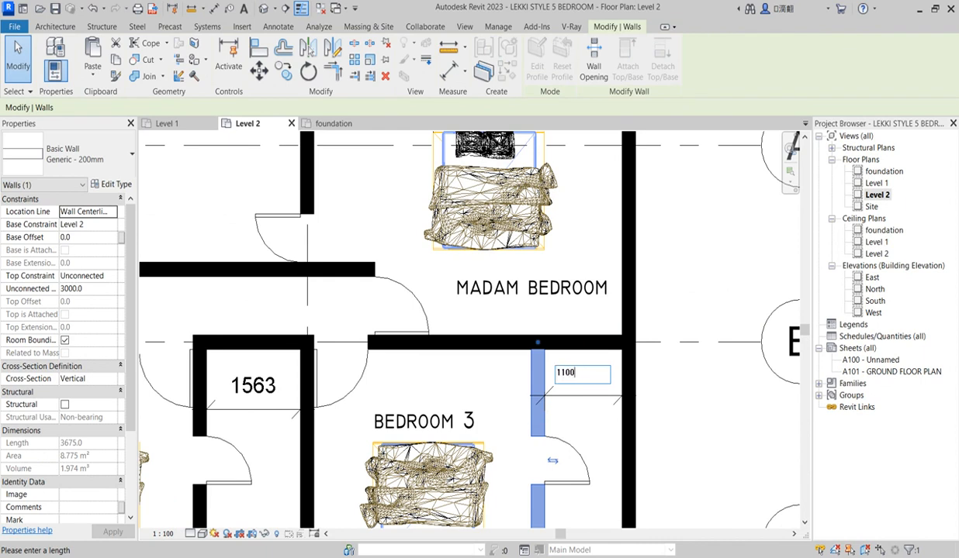
{"action": "key", "text": "Return"}
Move Bedroom 4's partition by setting the width of its small room beside grid 4 to 1100.
{"action": "scroll", "coordinate": [497, 342], "scroll_direction": "down", "scroll_amount": 2}
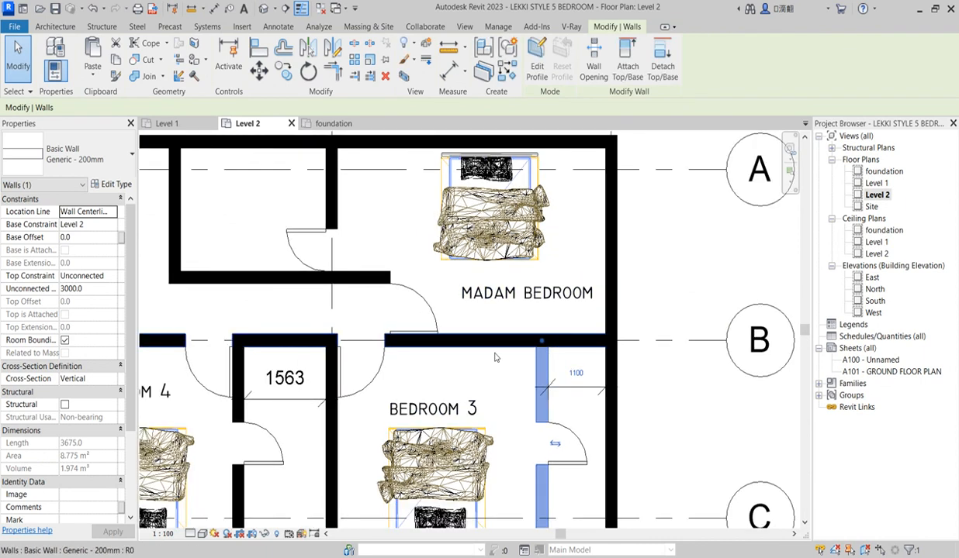
{"action": "scroll", "coordinate": [326, 388], "scroll_direction": "up", "scroll_amount": 2}
{"action": "left_click", "coordinate": [326, 385]}
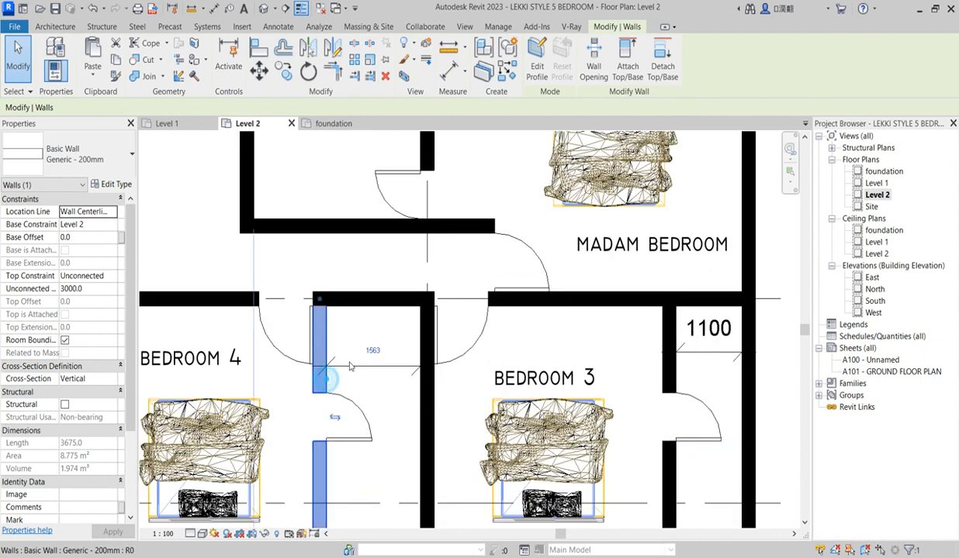
{"action": "left_click", "coordinate": [373, 347]}
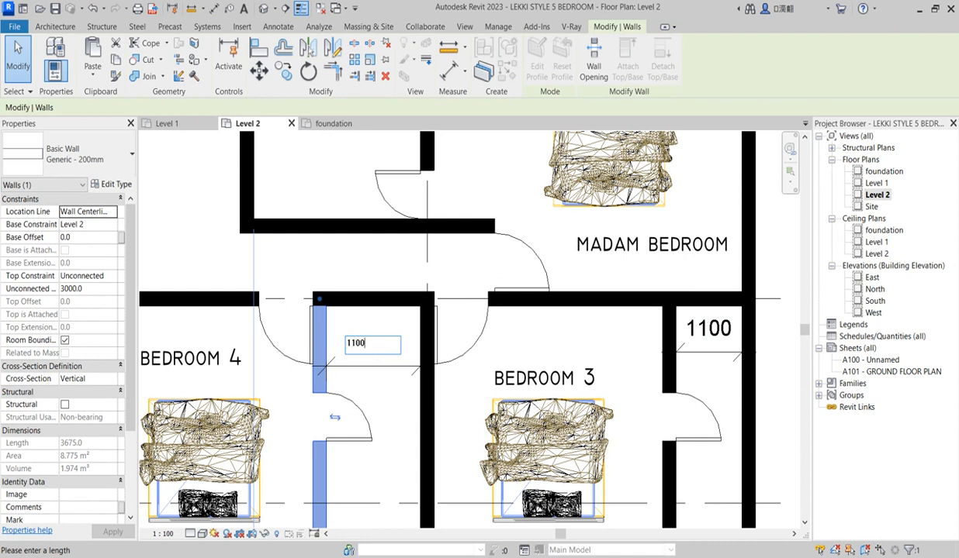
{"action": "type", "text": "1100"}
{"action": "key", "text": "Return"}
{"action": "key", "text": "Escape"}
Align the edge of Bedroom 4's entrance door with the face of its repositioned small-room partition.
{"action": "scroll", "coordinate": [388, 272], "scroll_direction": "down", "scroll_amount": 4}
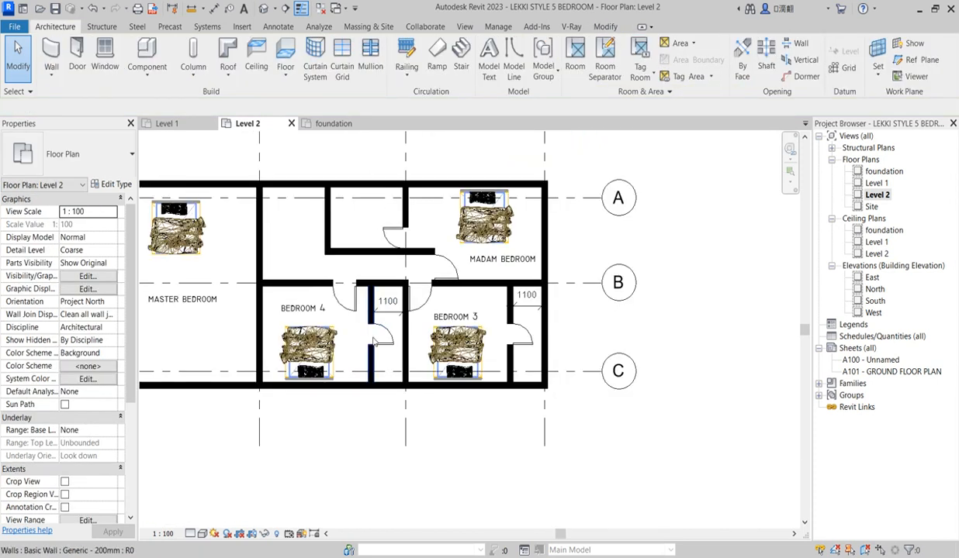
{"action": "left_click", "coordinate": [605, 26]}
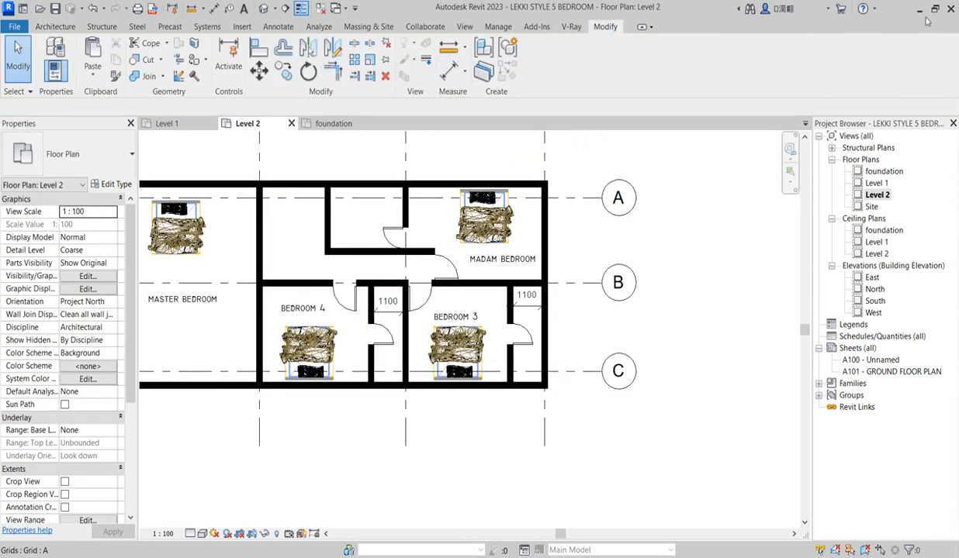
{"action": "left_click", "coordinate": [259, 50]}
{"action": "scroll", "coordinate": [380, 299], "scroll_direction": "up", "scroll_amount": 2}
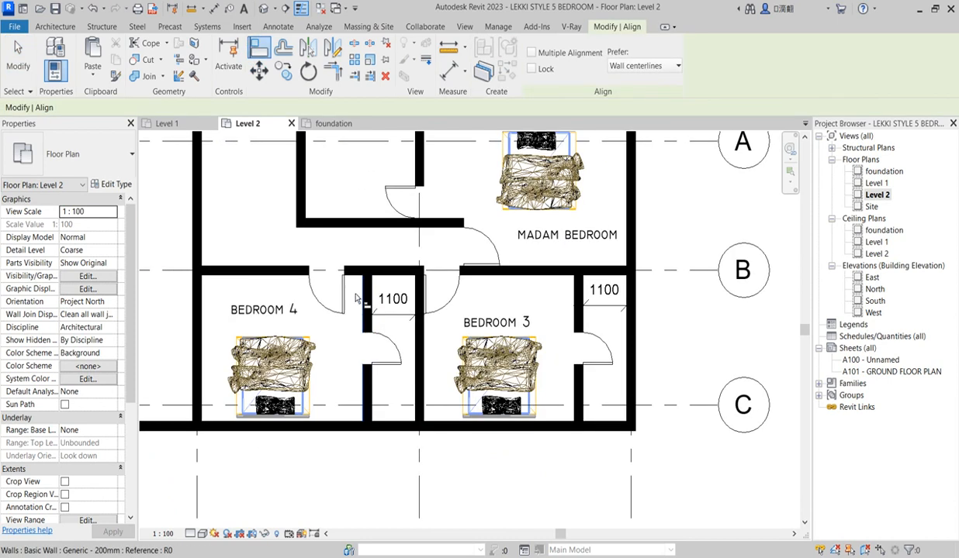
{"action": "left_click", "coordinate": [350, 285]}
{"action": "scroll", "coordinate": [359, 299], "scroll_direction": "down", "scroll_amount": 3}
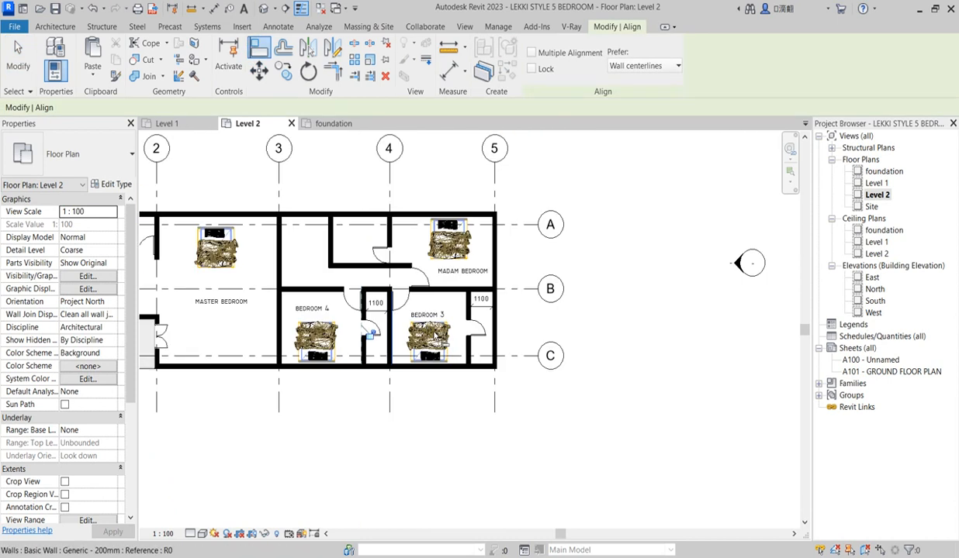
{"action": "key", "text": "Escape"}
Place a matching 0915 x 2134mm single-flush door in the grid 3 wall between the master bedroom and corridor, about 1212.5 mm from each adjoining wall.
{"action": "scroll", "coordinate": [300, 253], "scroll_direction": "up", "scroll_amount": 2}
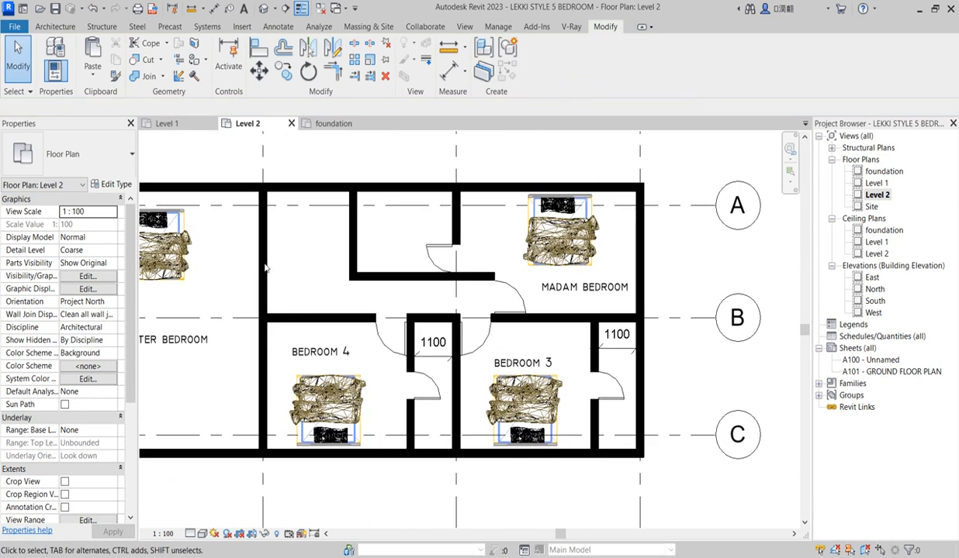
{"action": "scroll", "coordinate": [279, 279], "scroll_direction": "down", "scroll_amount": 3}
{"action": "scroll", "coordinate": [263, 287], "scroll_direction": "up", "scroll_amount": 2}
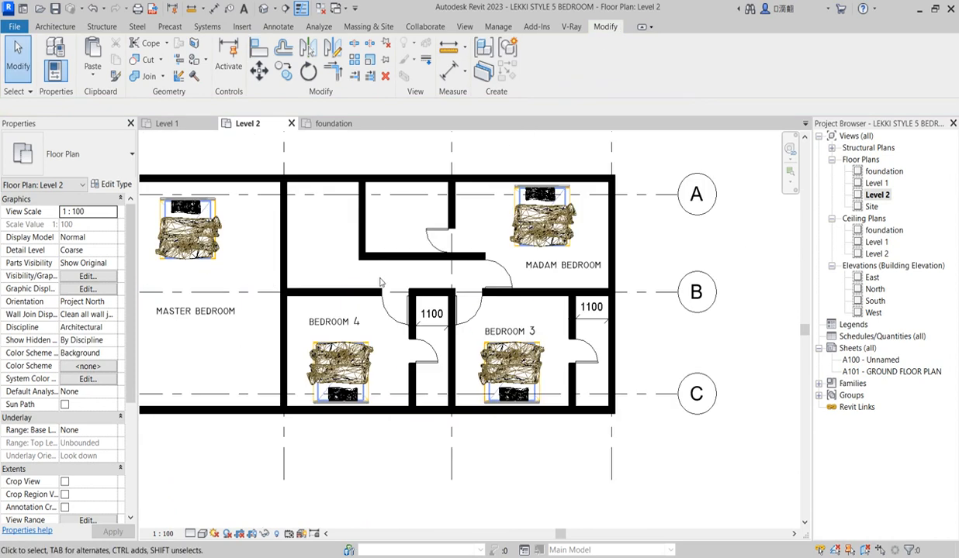
{"action": "left_click", "coordinate": [390, 309]}
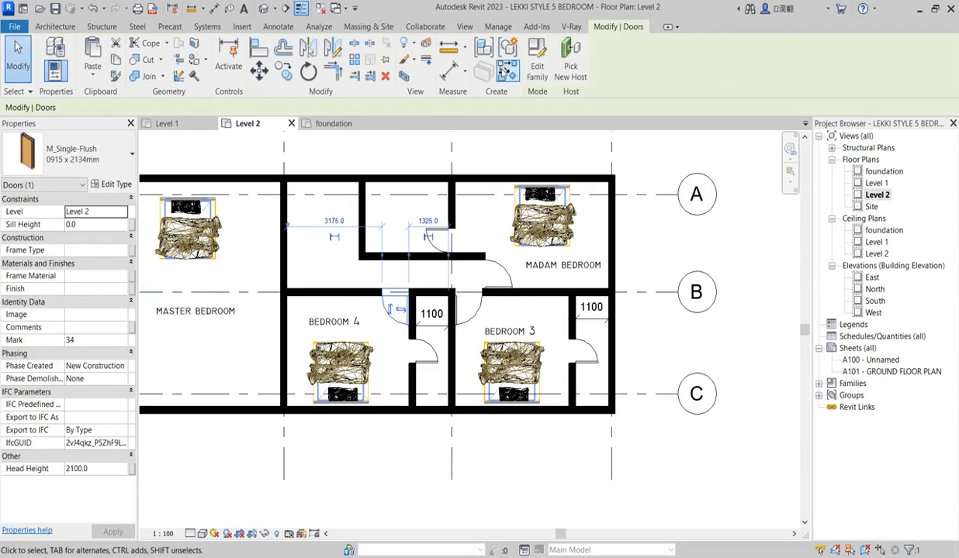
{"action": "left_click", "coordinate": [503, 71]}
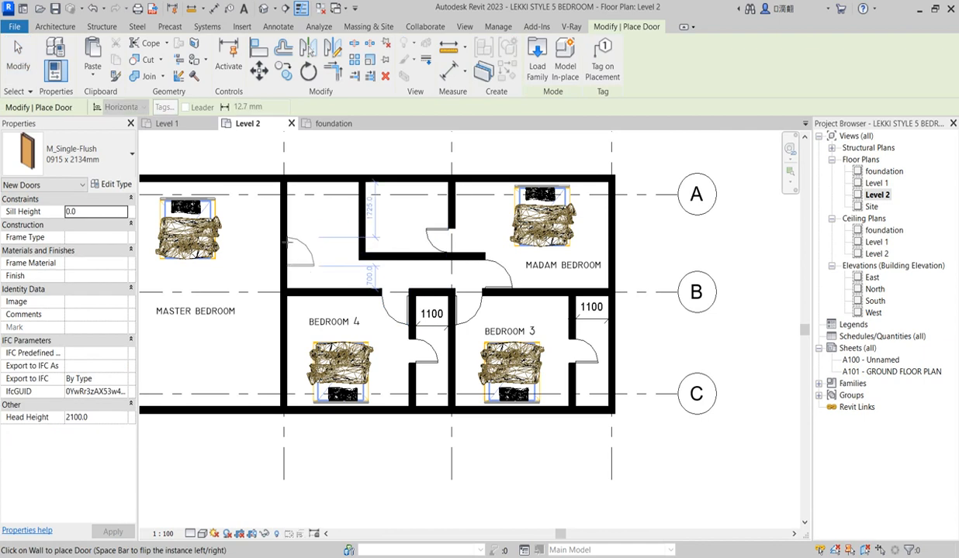
{"action": "scroll", "coordinate": [284, 245], "scroll_direction": "up", "scroll_amount": 1}
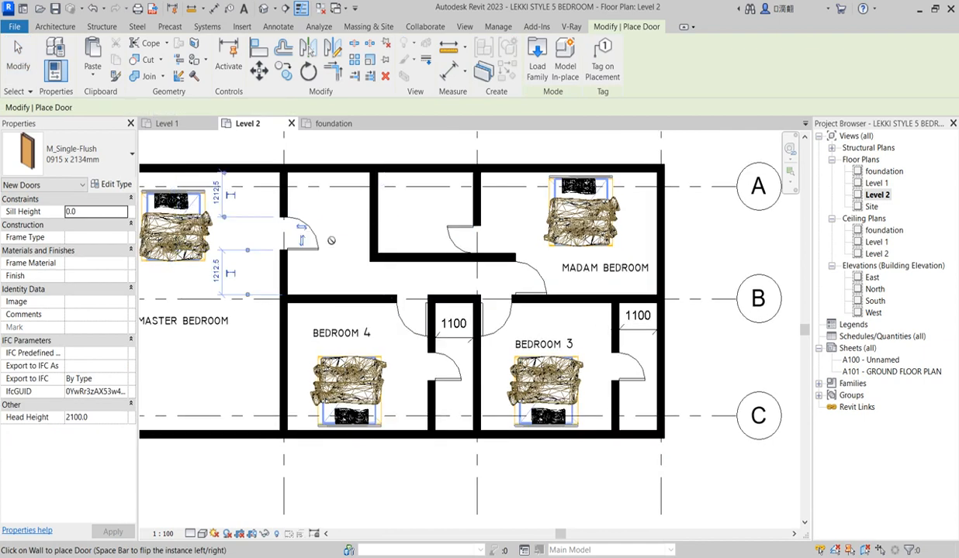
{"action": "scroll", "coordinate": [320, 243], "scroll_direction": "down", "scroll_amount": 2}
{"action": "scroll", "coordinate": [320, 252], "scroll_direction": "down", "scroll_amount": 3}
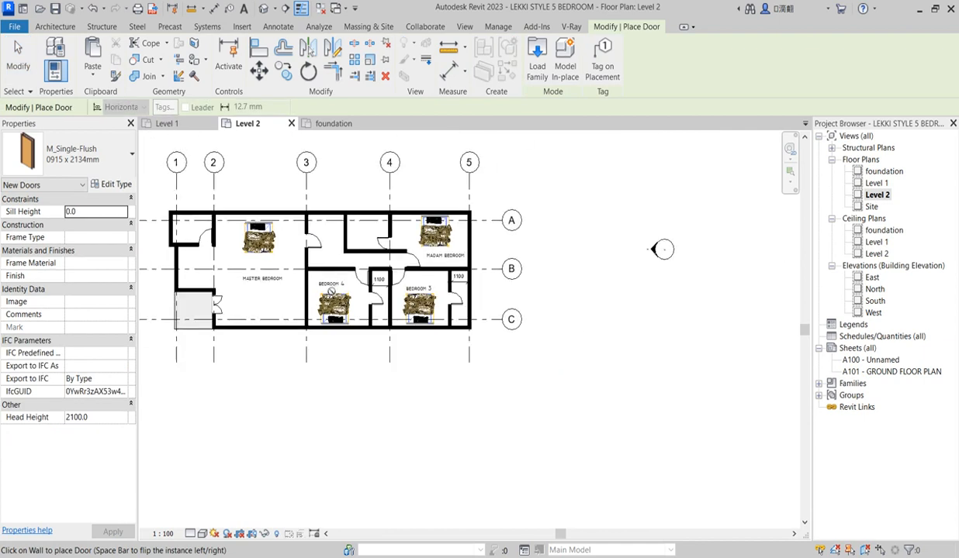
{"action": "scroll", "coordinate": [309, 285], "scroll_direction": "up", "scroll_amount": 2}
{"action": "scroll", "coordinate": [333, 240], "scroll_direction": "up", "scroll_amount": 1}
{"action": "right_click", "coordinate": [345, 132]}
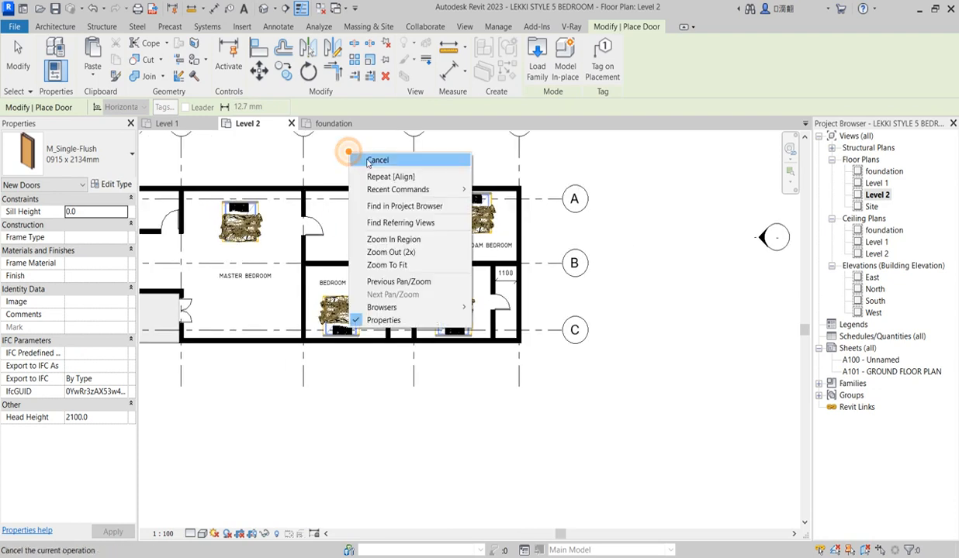
{"action": "left_click", "coordinate": [374, 152]}
{"action": "right_click", "coordinate": [344, 157]}
{"action": "left_click", "coordinate": [374, 167]}
Add a continuous aligned dimension string across grids 5, 4, 3, 2 and 1, just above the building.
{"action": "scroll", "coordinate": [375, 163], "scroll_direction": "down", "scroll_amount": 3}
{"action": "scroll", "coordinate": [363, 232], "scroll_direction": "up", "scroll_amount": 3}
{"action": "scroll", "coordinate": [364, 242], "scroll_direction": "down", "scroll_amount": 3}
{"action": "scroll", "coordinate": [281, 224], "scroll_direction": "up", "scroll_amount": 3}
{"action": "scroll", "coordinate": [281, 224], "scroll_direction": "up", "scroll_amount": 2}
{"action": "scroll", "coordinate": [426, 251], "scroll_direction": "down", "scroll_amount": 3}
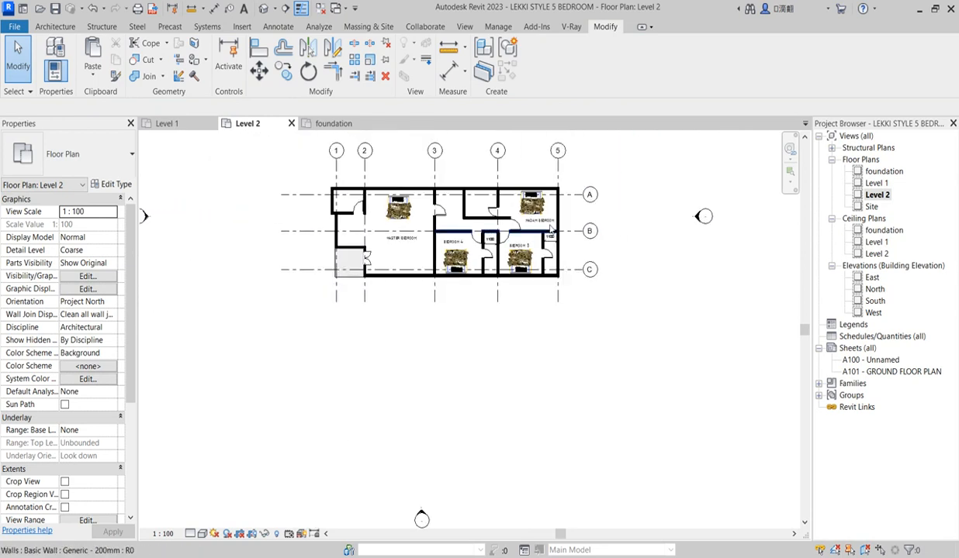
{"action": "left_click", "coordinate": [448, 72]}
{"action": "scroll", "coordinate": [492, 214], "scroll_direction": "up", "scroll_amount": 2}
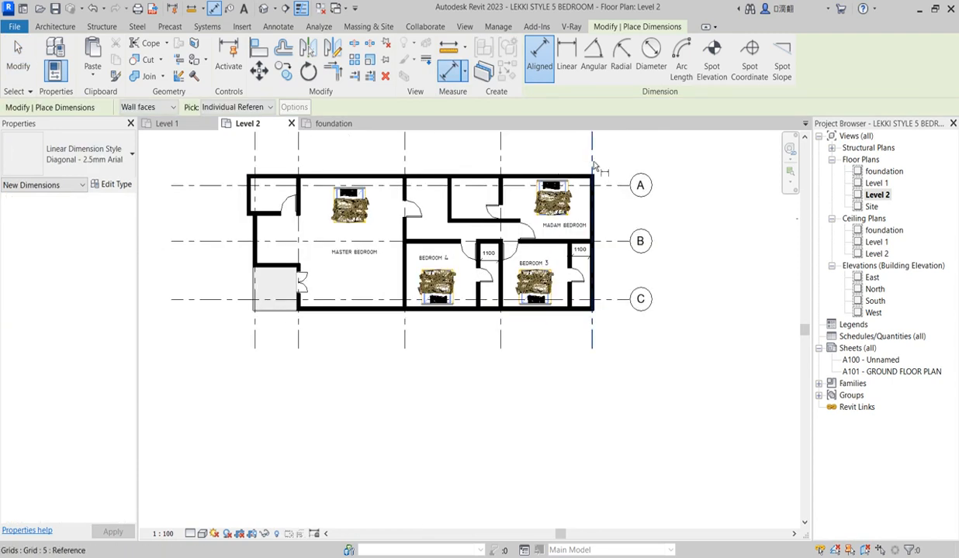
{"action": "left_click", "coordinate": [592, 157]}
{"action": "left_click", "coordinate": [502, 159]}
{"action": "left_click", "coordinate": [404, 158]}
{"action": "left_click", "coordinate": [298, 157]}
{"action": "left_click", "coordinate": [255, 149]}
{"action": "left_click", "coordinate": [256, 155]}
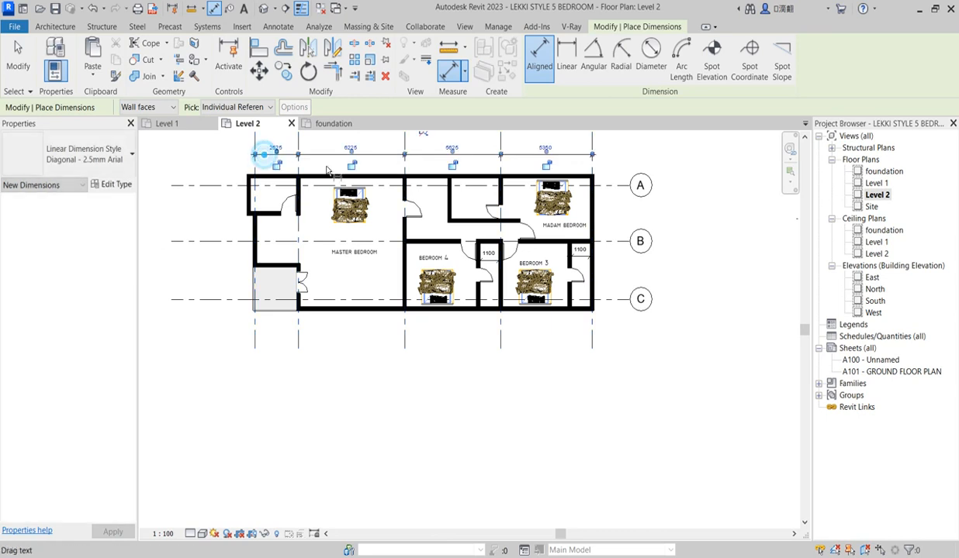
{"action": "right_click", "coordinate": [368, 381]}
{"action": "left_click", "coordinate": [392, 370]}
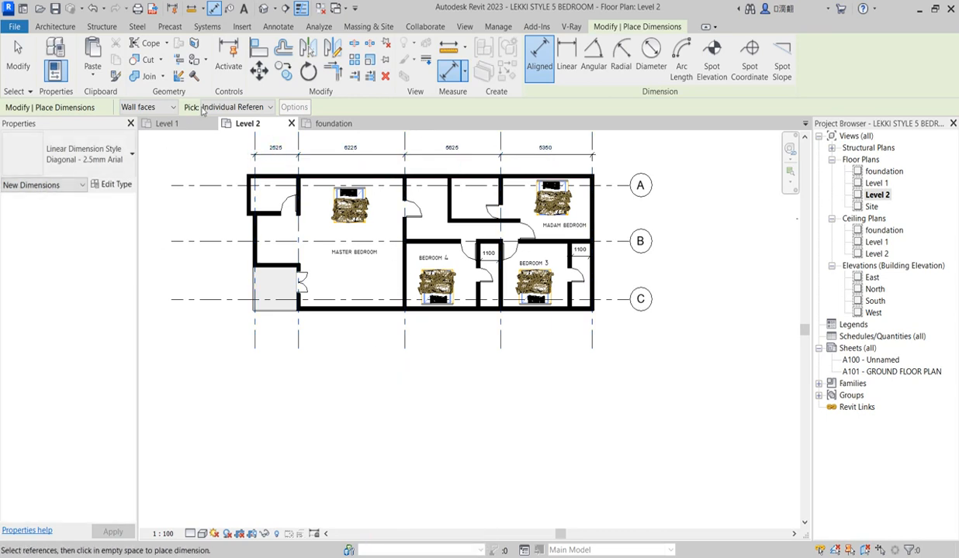
Configure the aligned dimension to pick entire walls, with intersecting grids as the automatic references.
{"action": "left_click", "coordinate": [237, 110]}
{"action": "left_click", "coordinate": [231, 130]}
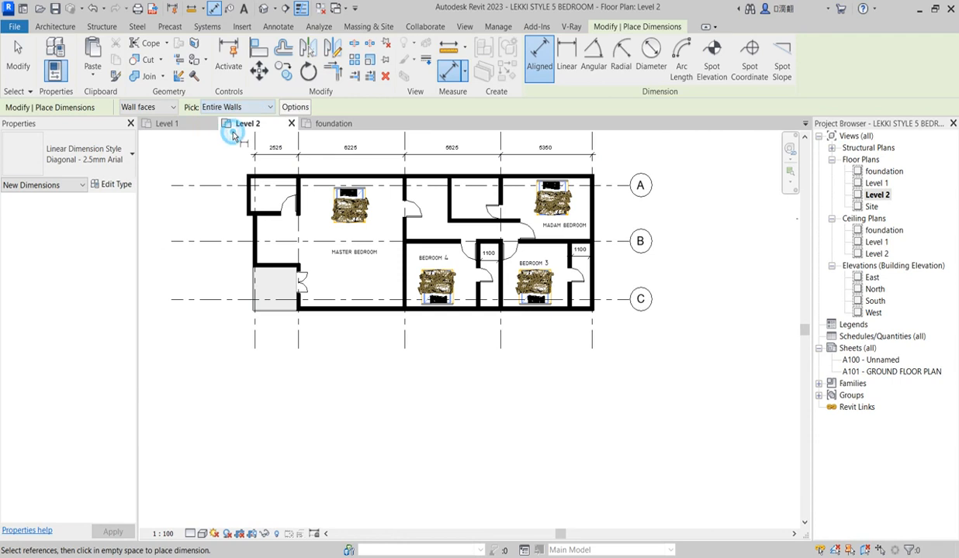
{"action": "left_click", "coordinate": [295, 107]}
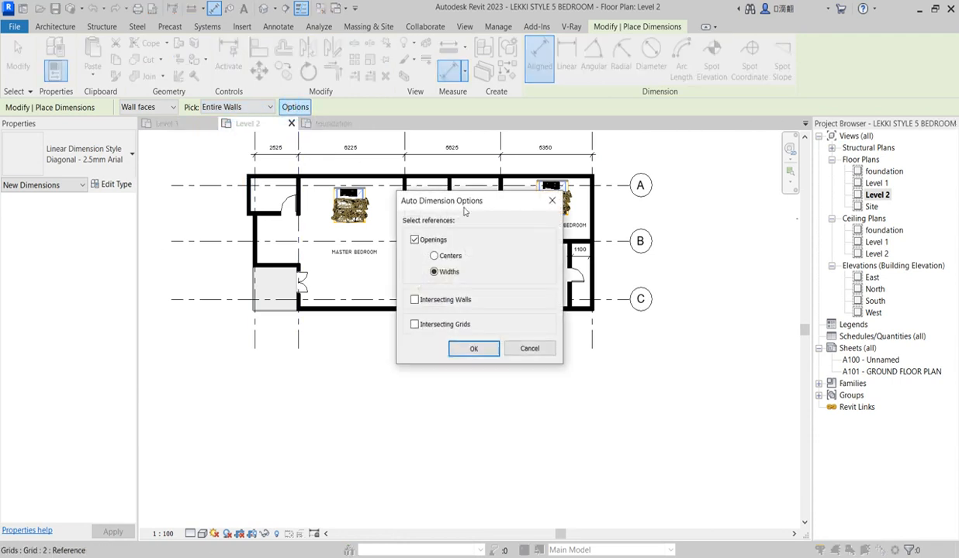
{"action": "left_click", "coordinate": [473, 348]}
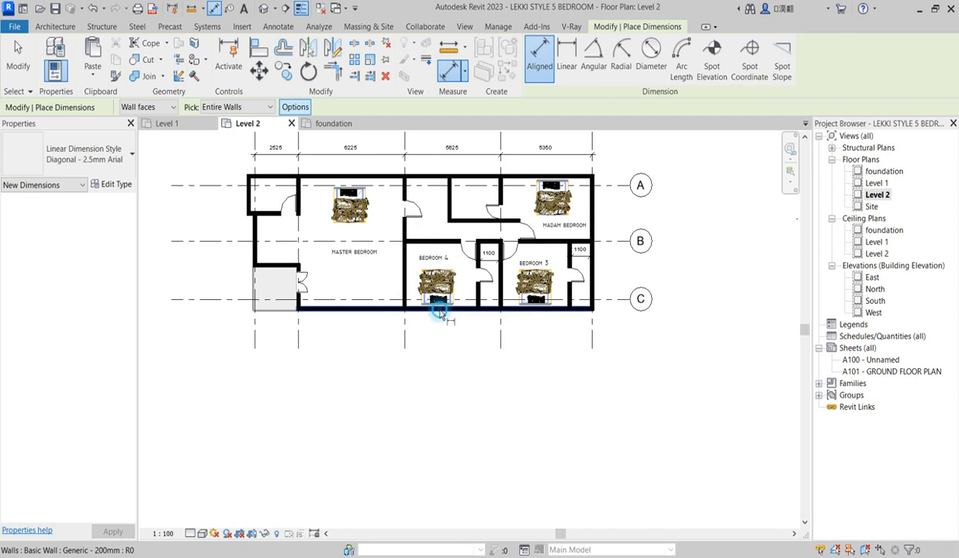
Dimension the entire exterior wall beside grid C, from grid 2 to grid 5, placing the string outside the building.
{"action": "left_click", "coordinate": [439, 311]}
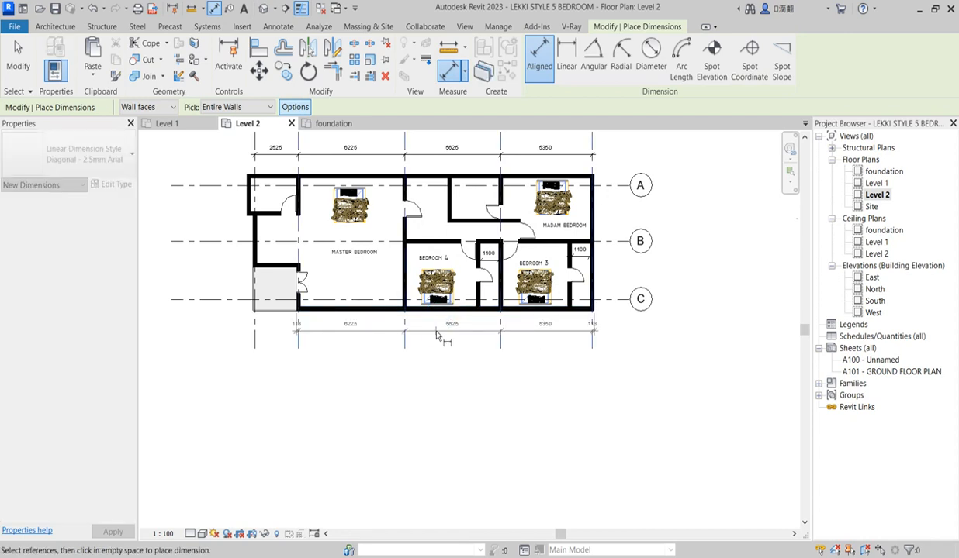
{"action": "left_click", "coordinate": [437, 335]}
{"action": "left_click", "coordinate": [269, 265]}
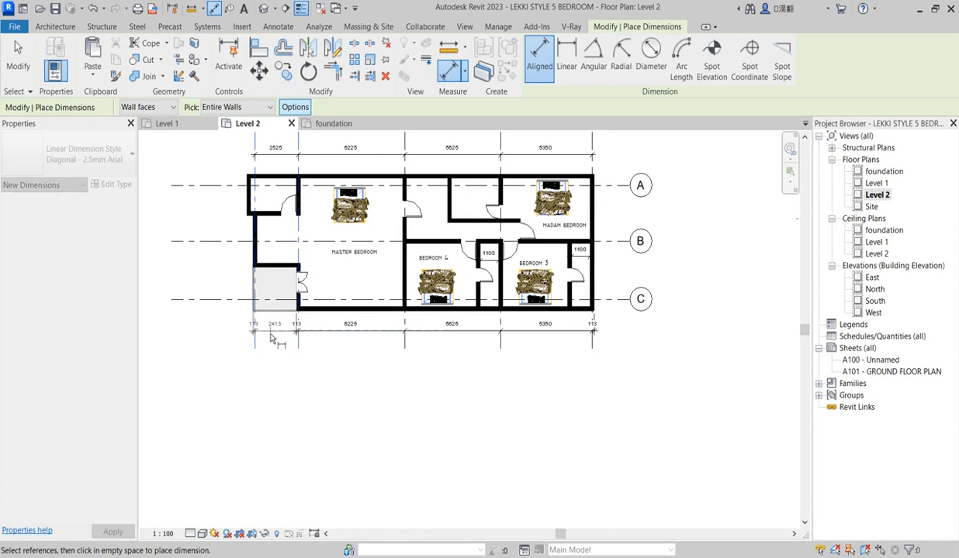
{"action": "key", "text": "Escape"}
Dimension the entire exterior wall along grid 5 with its intersecting grids, placing the string outside the building.
{"action": "scroll", "coordinate": [514, 359], "scroll_direction": "down", "scroll_amount": 2}
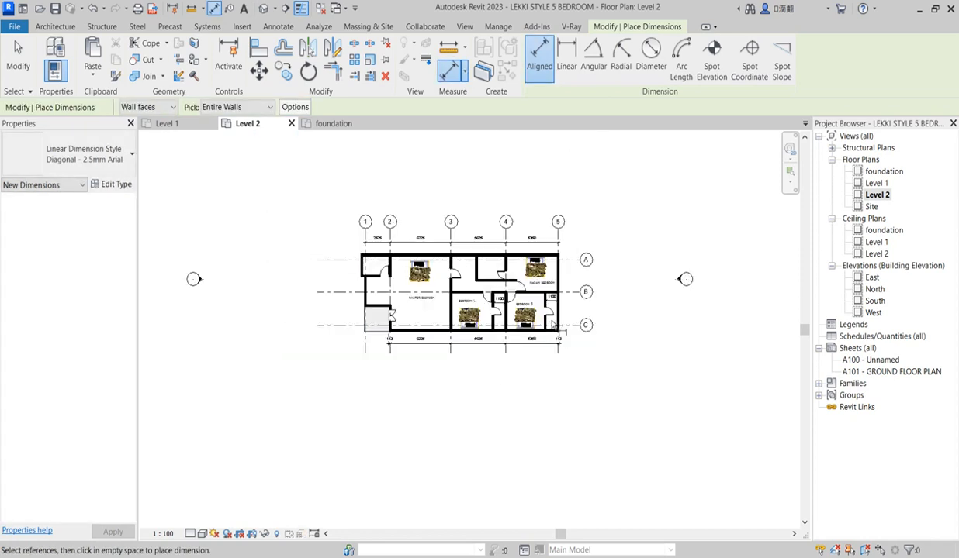
{"action": "scroll", "coordinate": [562, 283], "scroll_direction": "up", "scroll_amount": 2}
{"action": "left_click", "coordinate": [558, 283]}
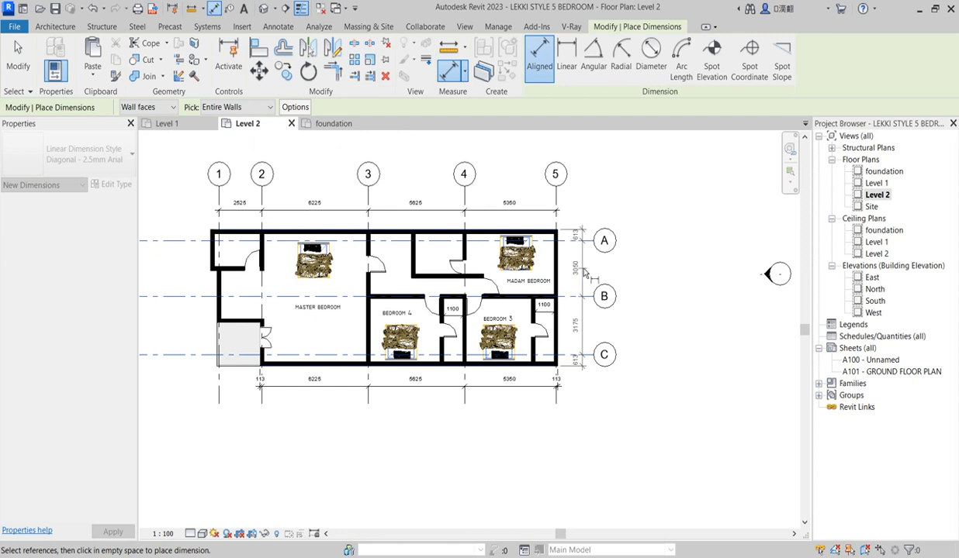
{"action": "left_click", "coordinate": [575, 283]}
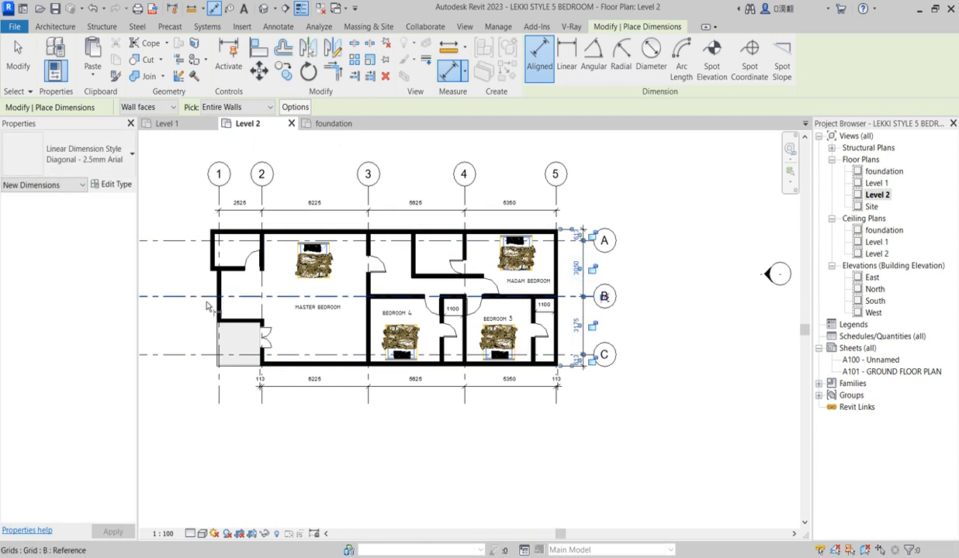
{"action": "right_click", "coordinate": [415, 165]}
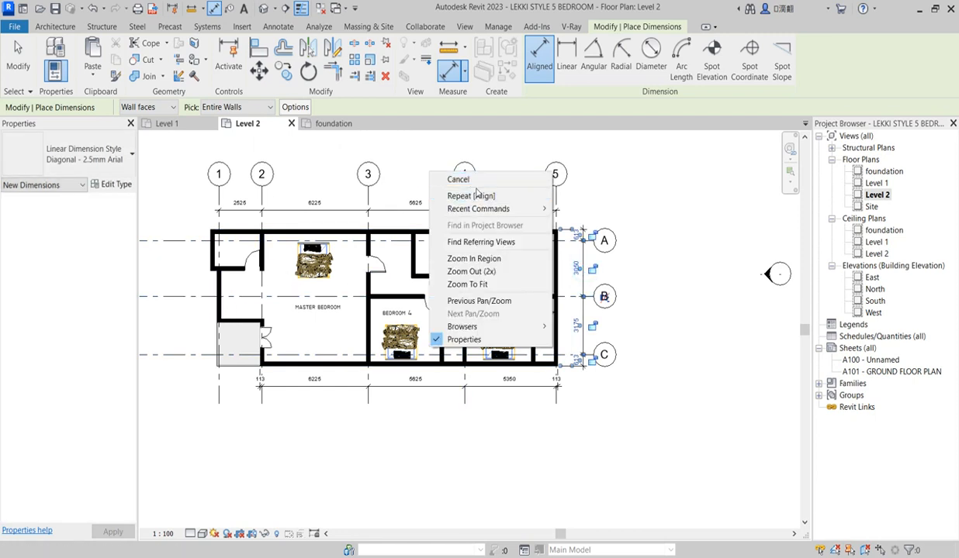
{"action": "left_click", "coordinate": [456, 170]}
{"action": "right_click", "coordinate": [496, 147]}
{"action": "left_click", "coordinate": [530, 157]}
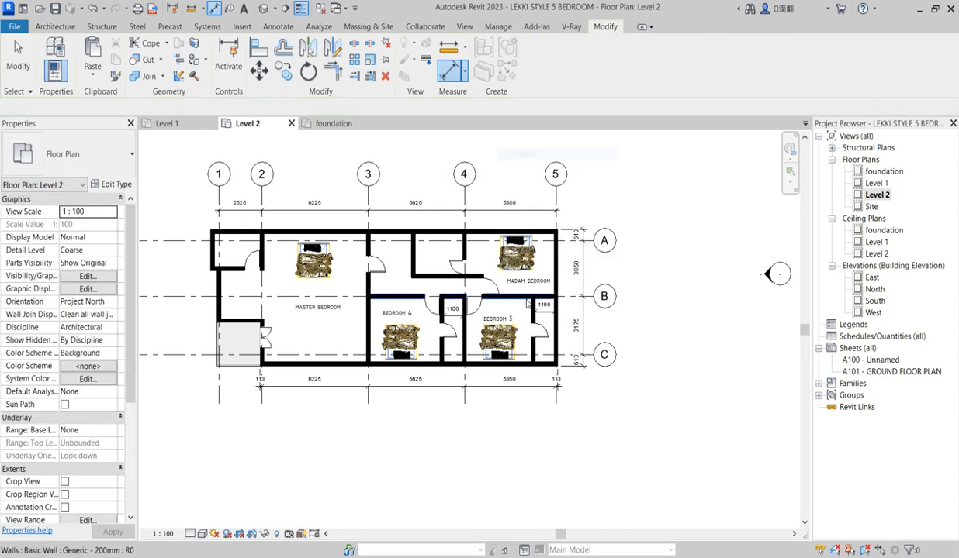
Examine the Level 2 plan's layout and its exterior dimension strings.
{"action": "scroll", "coordinate": [524, 291], "scroll_direction": "down", "scroll_amount": 3}
{"action": "scroll", "coordinate": [472, 313], "scroll_direction": "up", "scroll_amount": 2}
{"action": "scroll", "coordinate": [365, 273], "scroll_direction": "up", "scroll_amount": 3}
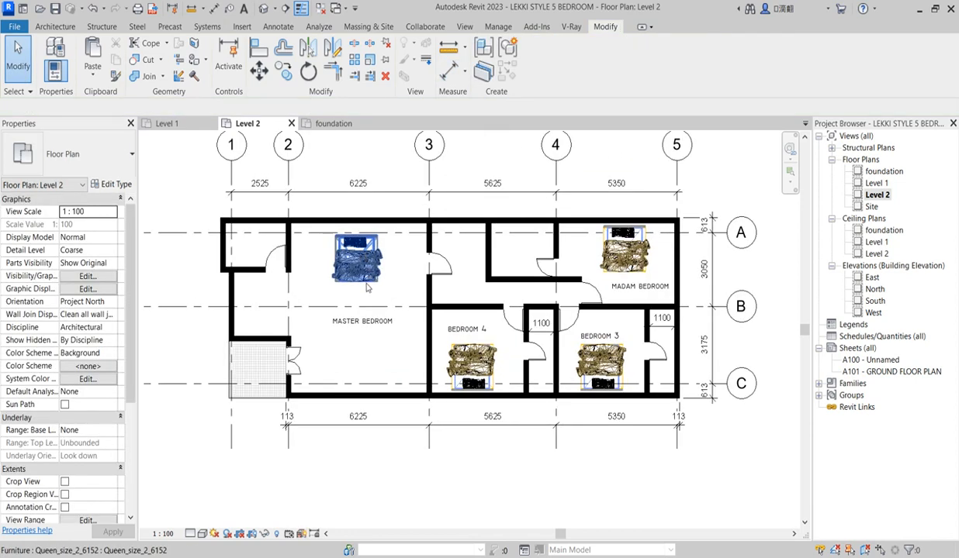
{"action": "scroll", "coordinate": [359, 318], "scroll_direction": "up", "scroll_amount": 1}
{"action": "scroll", "coordinate": [359, 322], "scroll_direction": "down", "scroll_amount": 2}
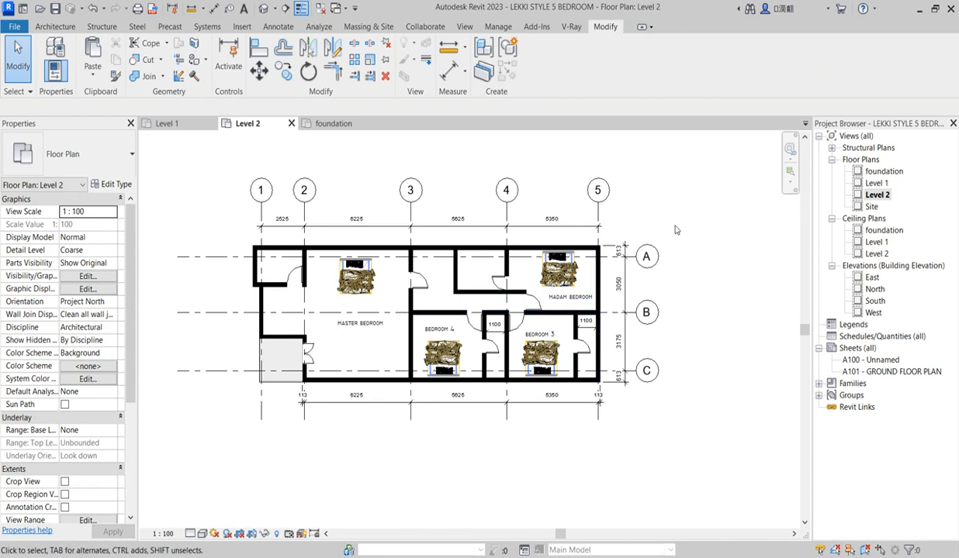
{"action": "scroll", "coordinate": [496, 342], "scroll_direction": "up", "scroll_amount": 3}
{"action": "scroll", "coordinate": [497, 341], "scroll_direction": "down", "scroll_amount": 3}
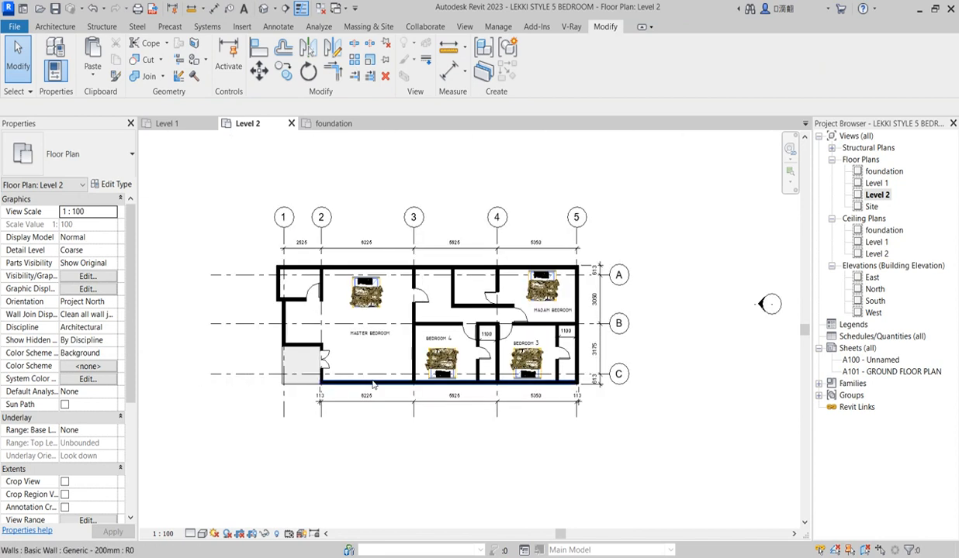
{"action": "scroll", "coordinate": [310, 416], "scroll_direction": "up", "scroll_amount": 2}
{"action": "scroll", "coordinate": [311, 416], "scroll_direction": "down", "scroll_amount": 3}
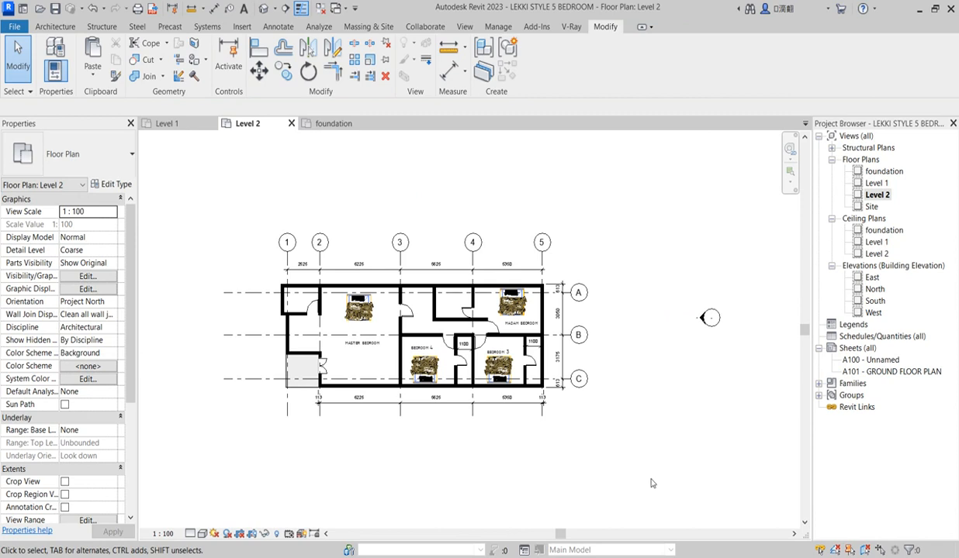